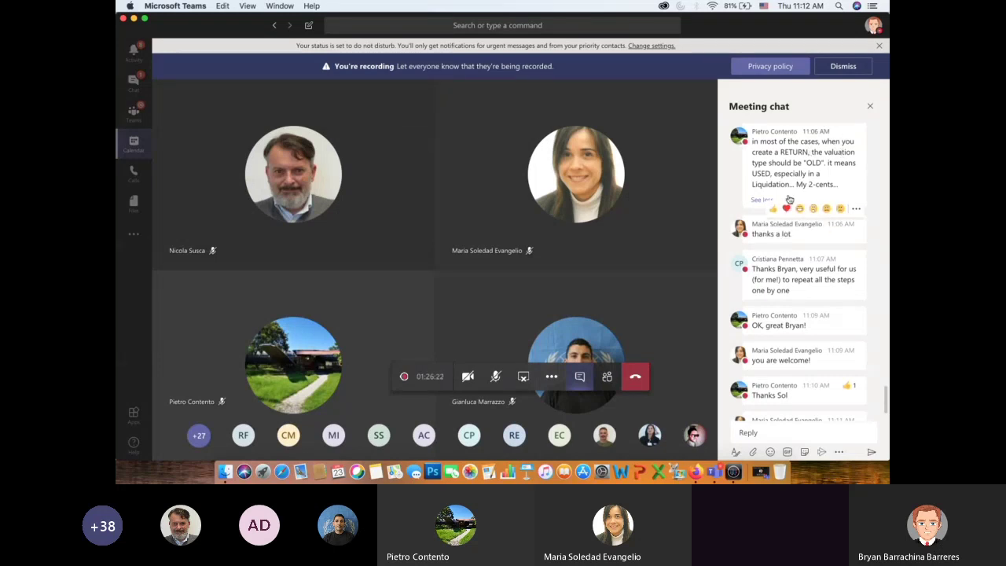
Step: Like the "thanks a lot" chat reply, then scroll up to the earlier role-exceptions message
{"action": "left_click", "coordinate": [776, 208]}
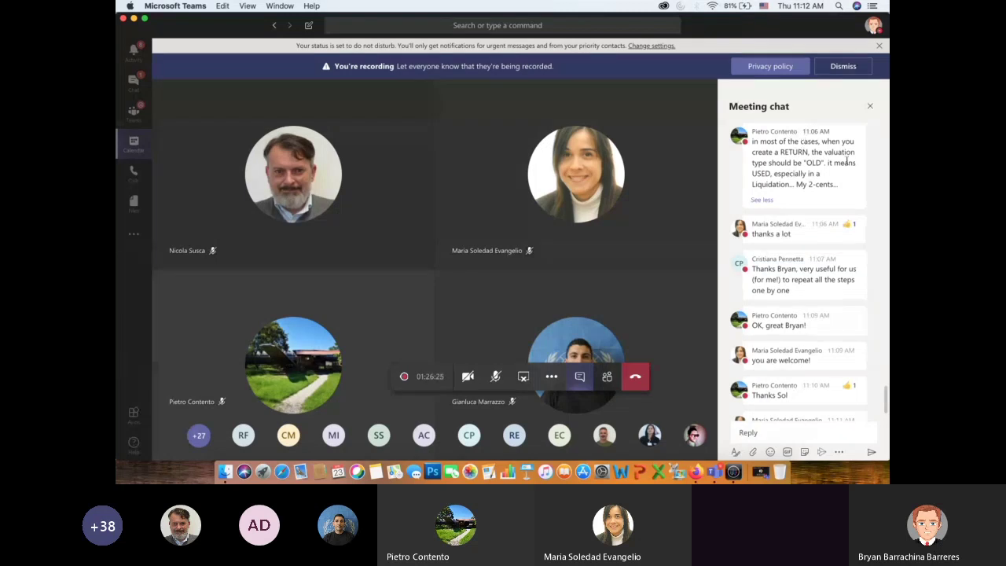
{"action": "scroll", "coordinate": [847, 162], "scroll_direction": "up", "scroll_amount": 3}
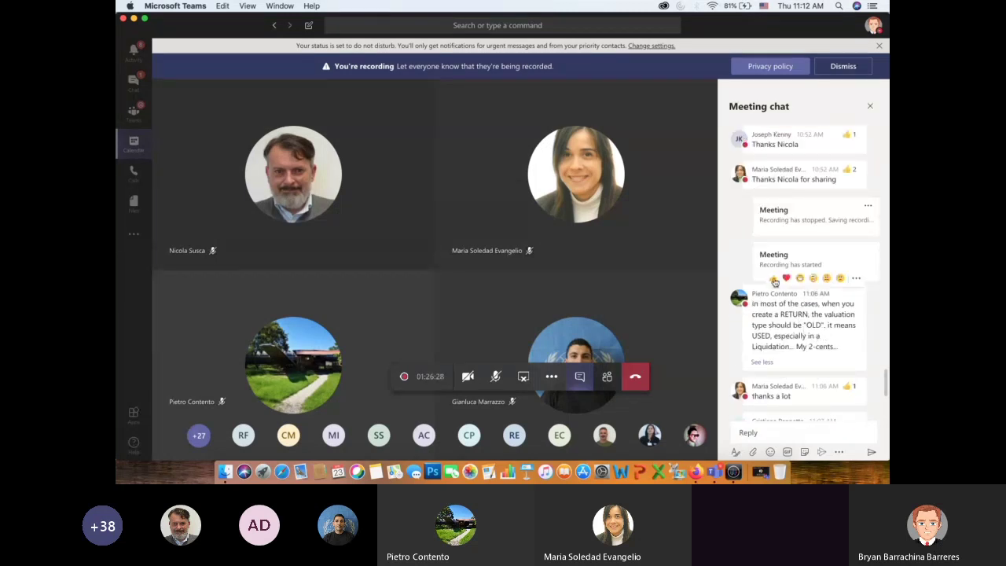
{"action": "scroll", "coordinate": [833, 314], "scroll_direction": "down", "scroll_amount": 5}
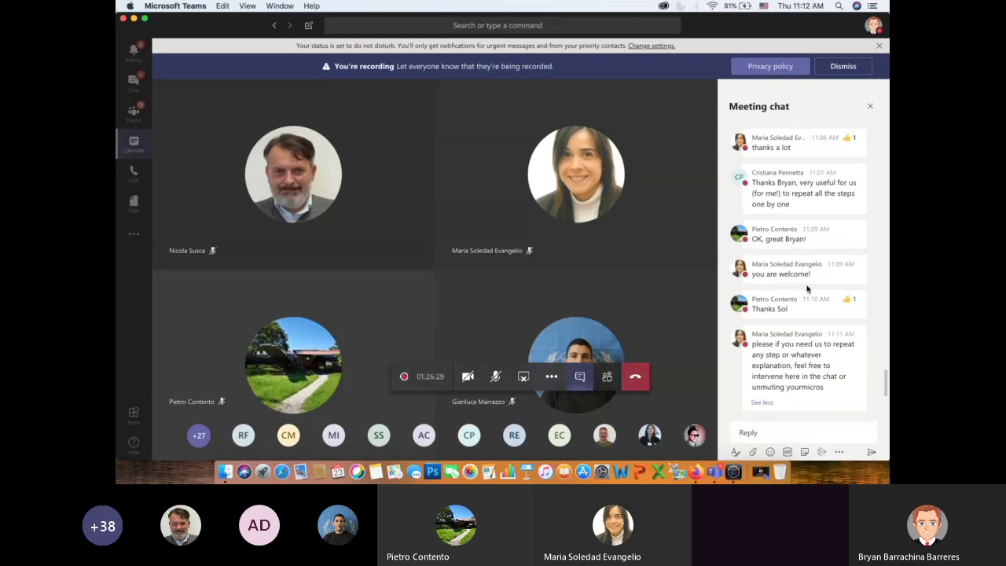
{"action": "mouse_move", "coordinate": [816, 371]}
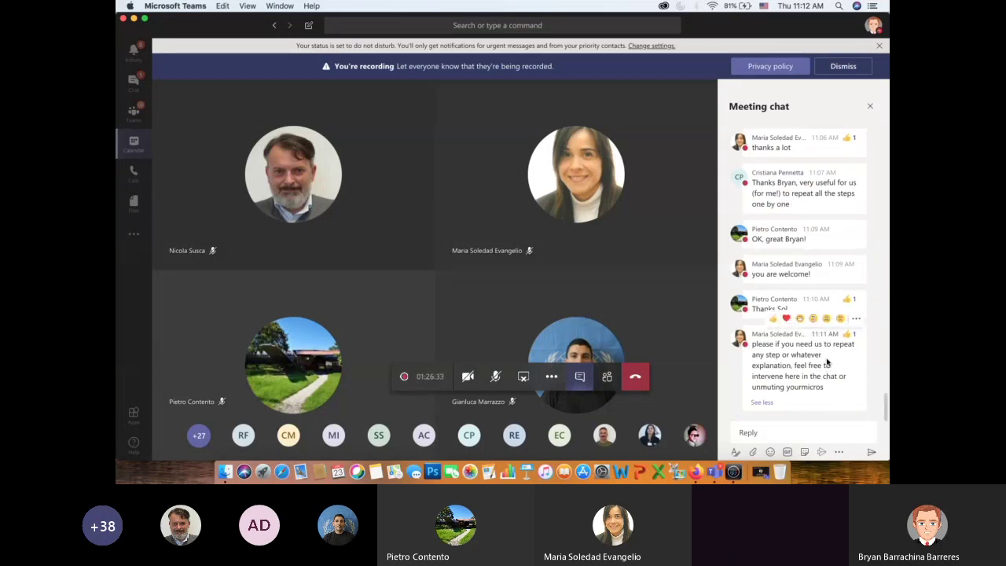
{"action": "scroll", "coordinate": [824, 356], "scroll_direction": "up", "scroll_amount": 5}
{"action": "scroll", "coordinate": [824, 356], "scroll_direction": "up", "scroll_amount": 3}
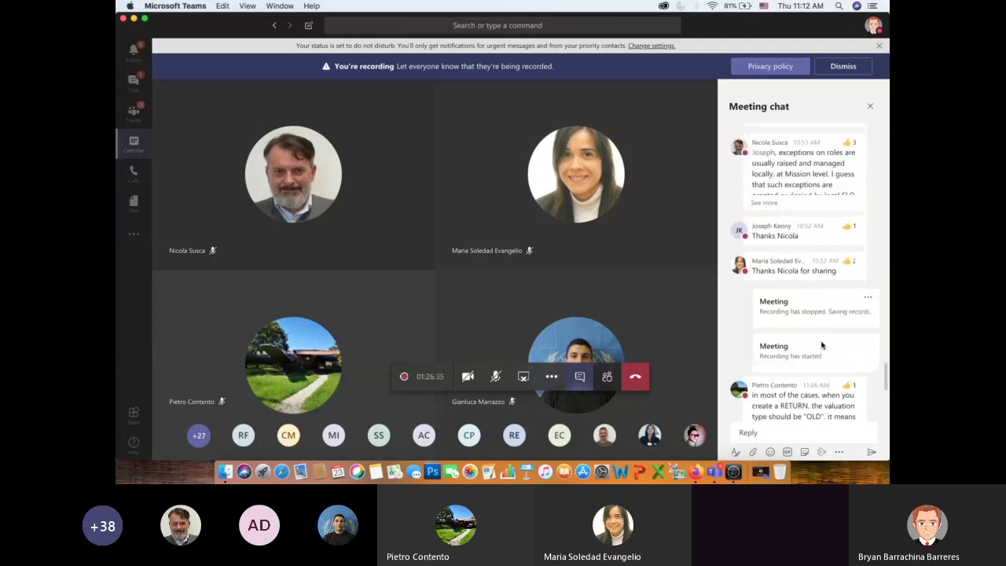
Step: Expand the truncated chat message about role exceptions with See more
{"action": "left_click", "coordinate": [769, 233]}
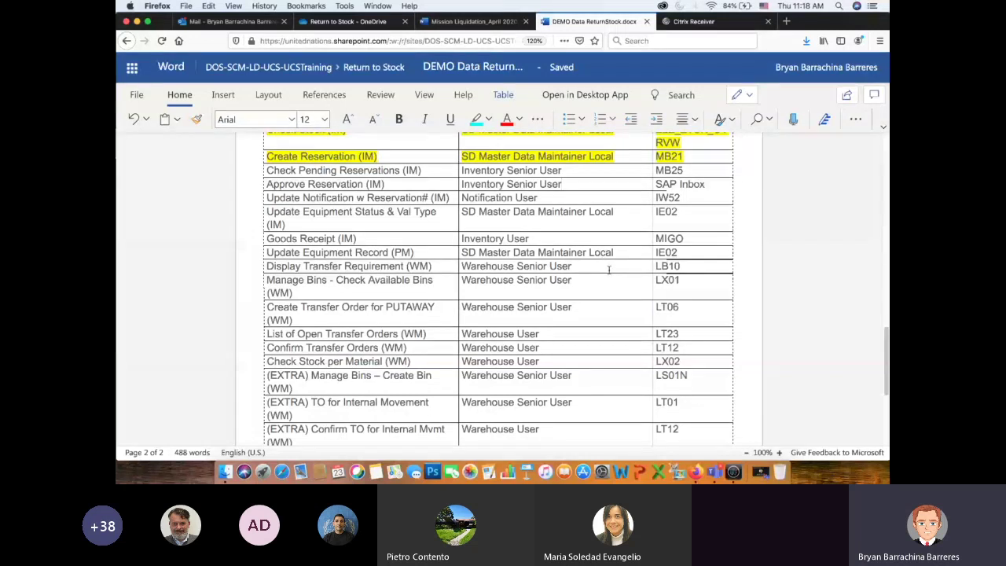
{"action": "scroll", "coordinate": [609, 270], "scroll_direction": "up", "scroll_amount": 5}
{"action": "scroll", "coordinate": [554, 251], "scroll_direction": "down", "scroll_amount": 1}
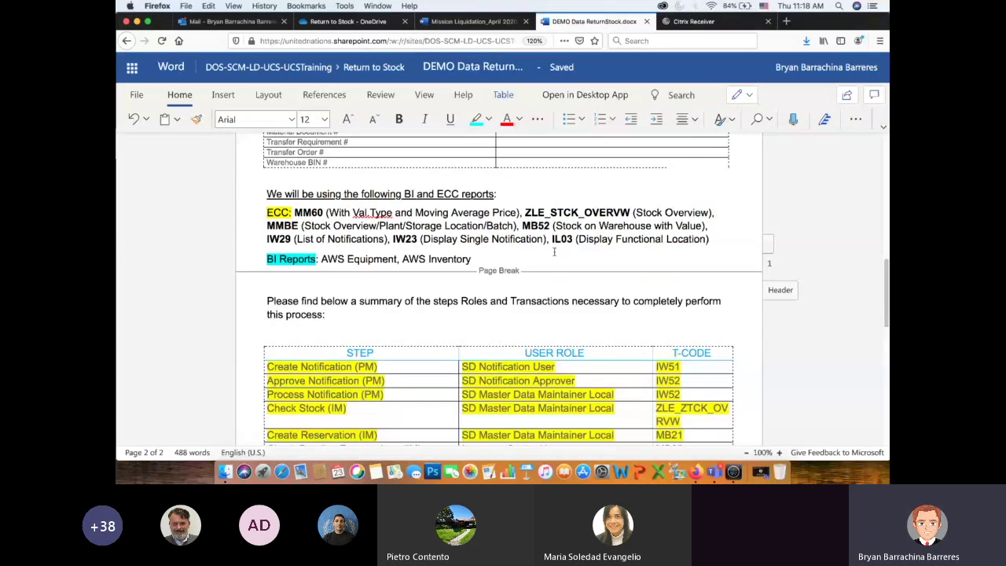
{"action": "scroll", "coordinate": [554, 252], "scroll_direction": "down", "scroll_amount": 4}
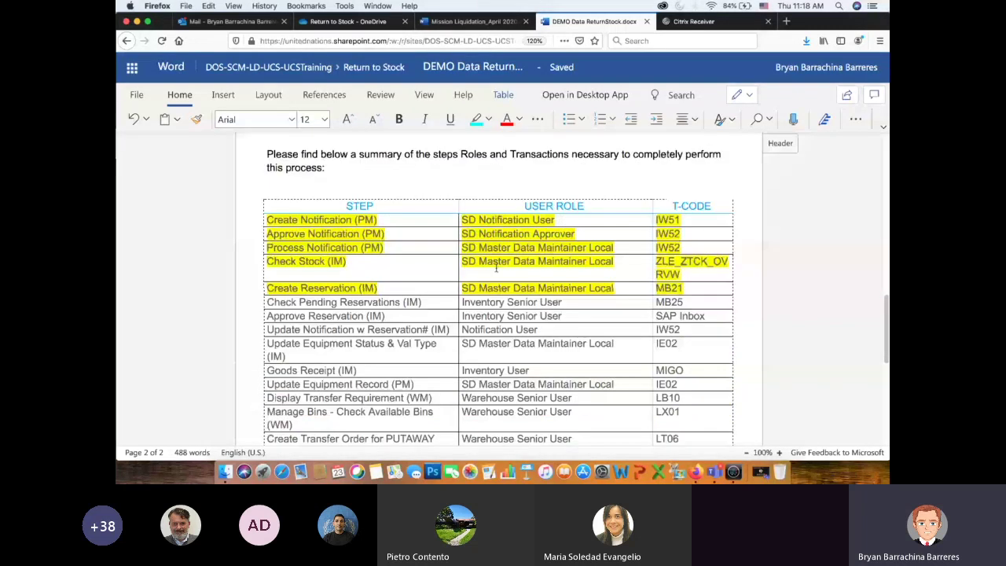
{"action": "scroll", "coordinate": [496, 267], "scroll_direction": "down", "scroll_amount": 3}
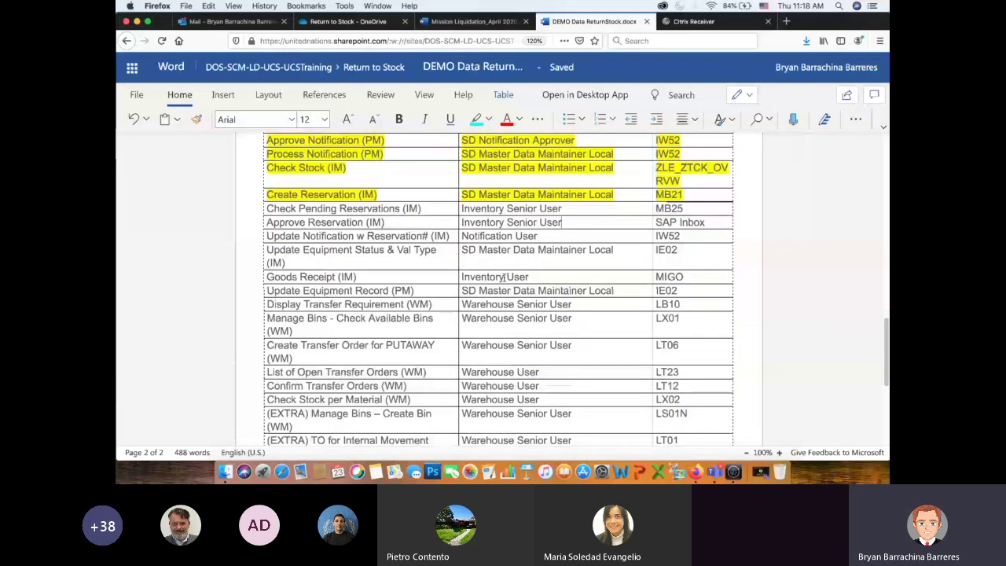
{"action": "scroll", "coordinate": [702, 321], "scroll_direction": "up", "scroll_amount": 1}
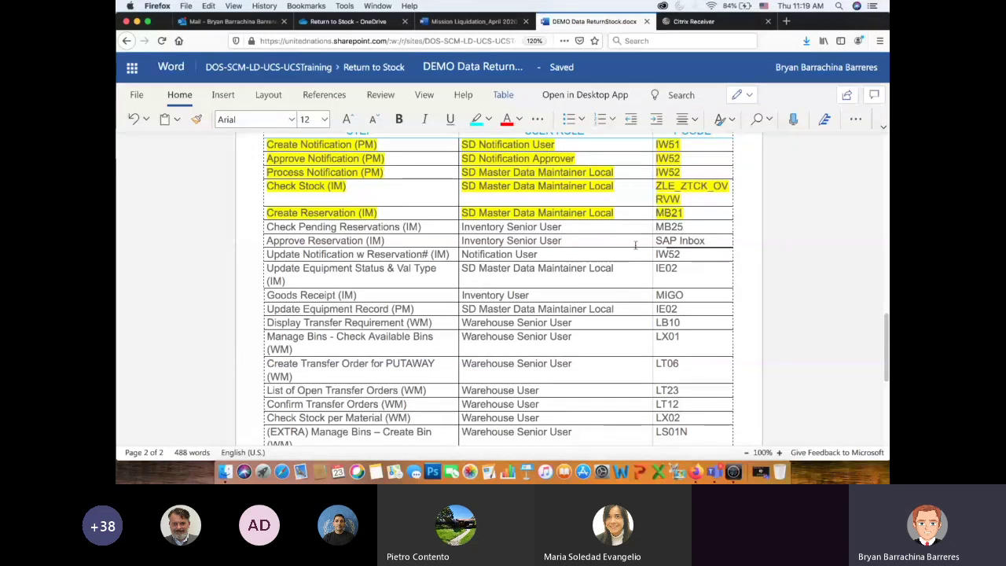
Step: Return to the DEMO Data ReturnStock document and select the Inventory Senior User's RD.05 login ID
{"action": "left_click", "coordinate": [471, 24]}
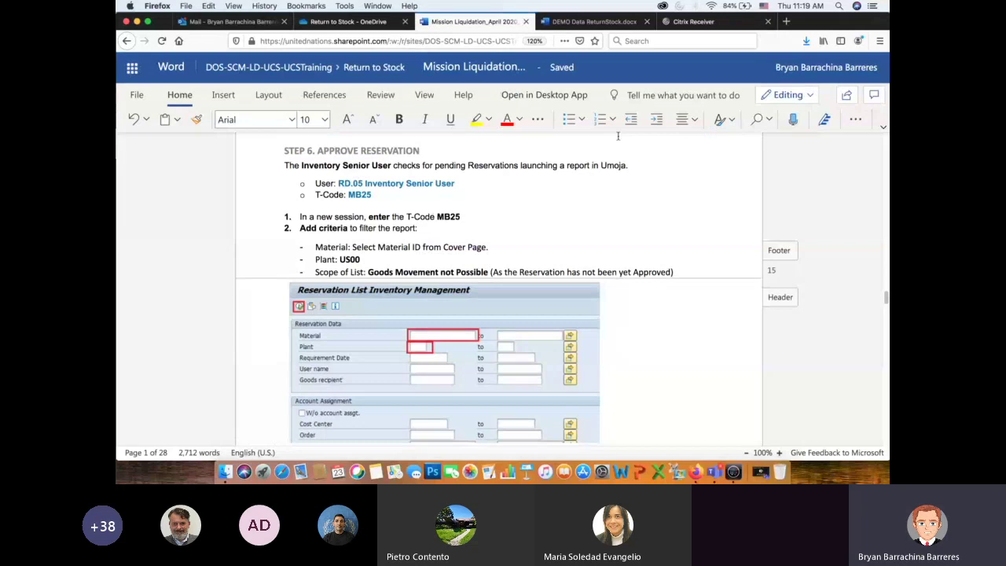
{"action": "left_click", "coordinate": [576, 22]}
{"action": "scroll", "coordinate": [625, 305], "scroll_direction": "up", "scroll_amount": 5}
{"action": "scroll", "coordinate": [625, 305], "scroll_direction": "up", "scroll_amount": 4}
{"action": "scroll", "coordinate": [312, 202], "scroll_direction": "down", "scroll_amount": 1}
{"action": "double_click", "coordinate": [311, 202]}
{"action": "key", "text": "ctrl+c"}
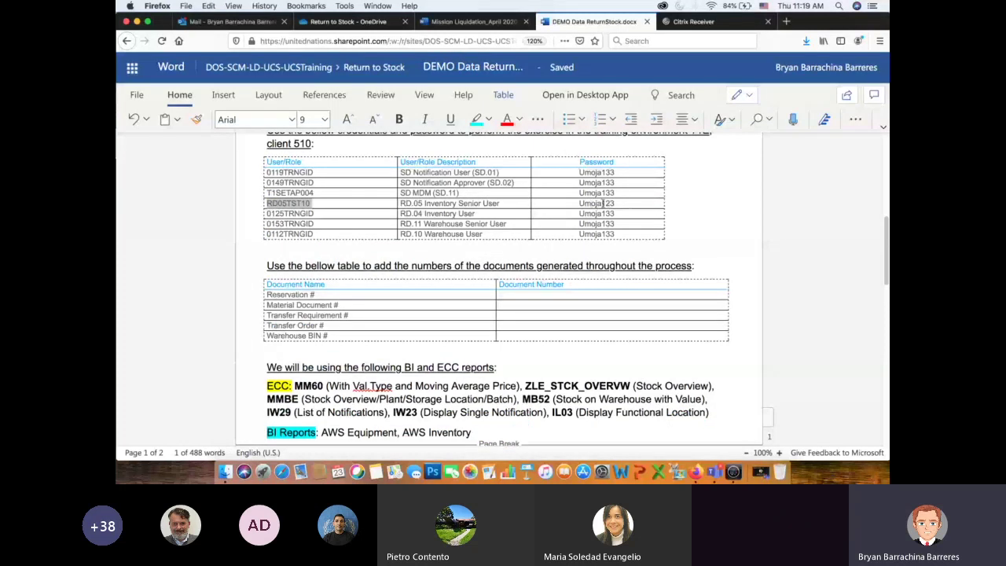
{"action": "left_click", "coordinate": [601, 203]}
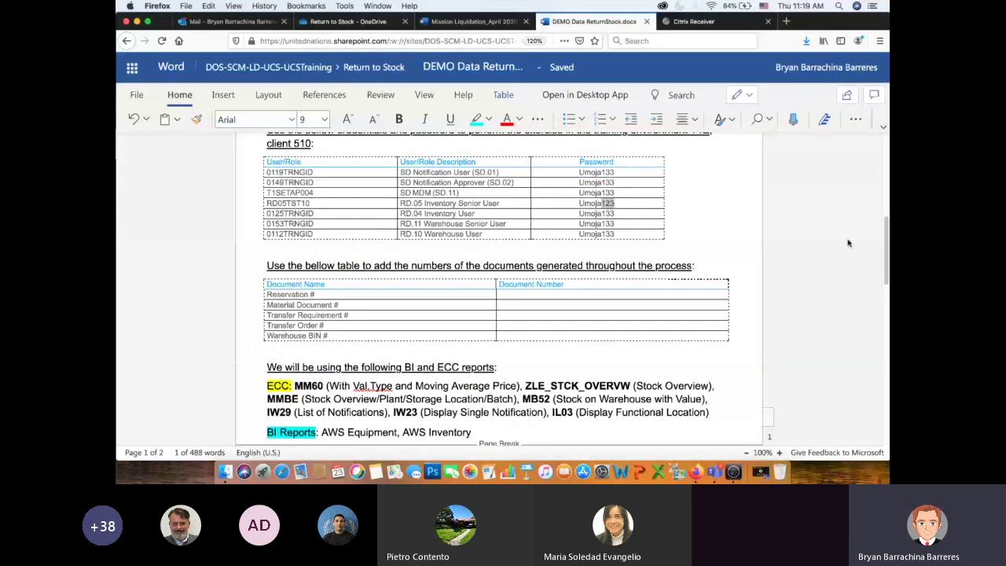
{"action": "key", "text": "super+Tab"}
{"action": "key", "text": "super+Tab"}
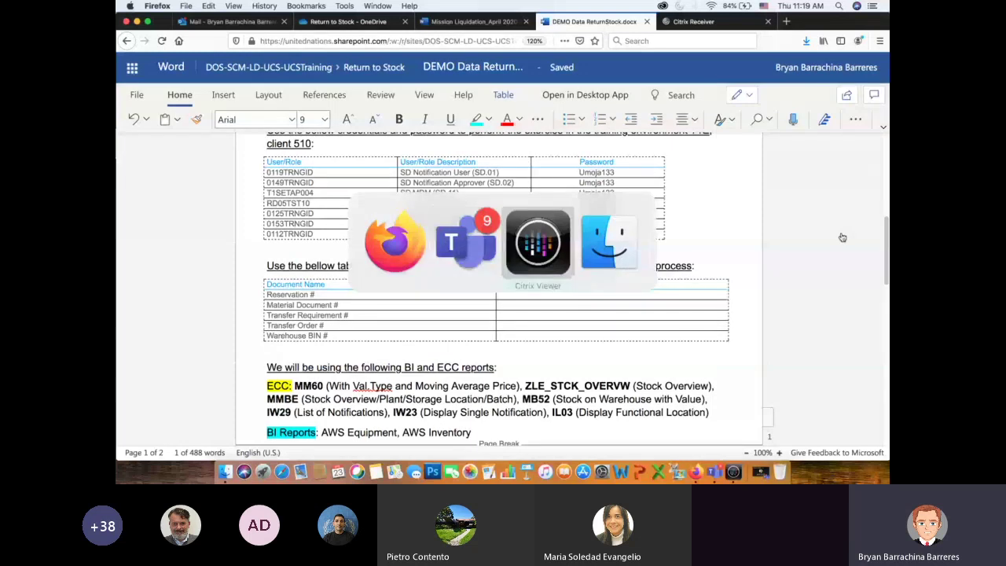
Step: Log off SAP and log on to Umoja Training ECC (T1E) with the Inventory Senior User's ID and password
{"action": "left_click", "coordinate": [271, 41]}
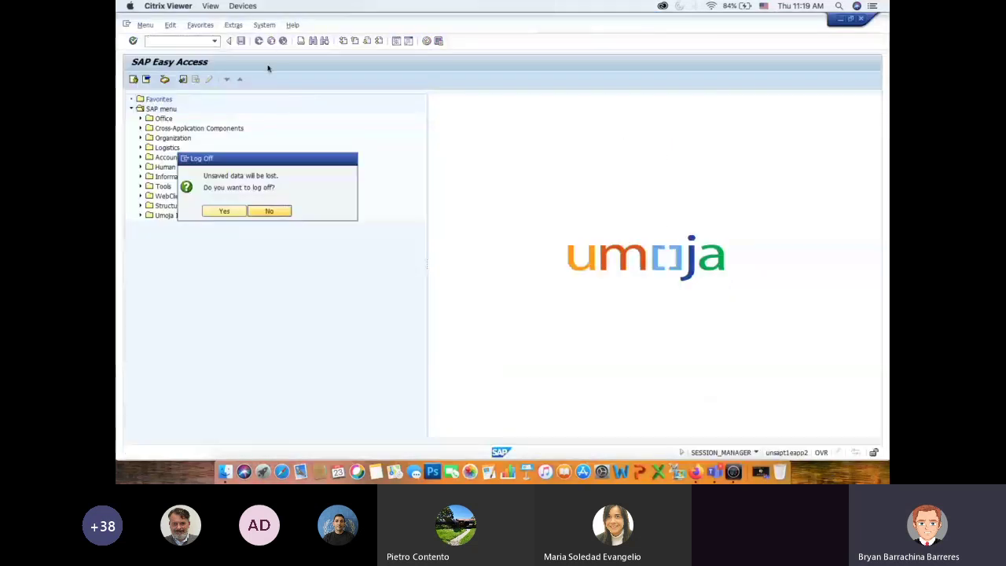
{"action": "left_click", "coordinate": [224, 211]}
{"action": "double_click", "coordinate": [445, 69]}
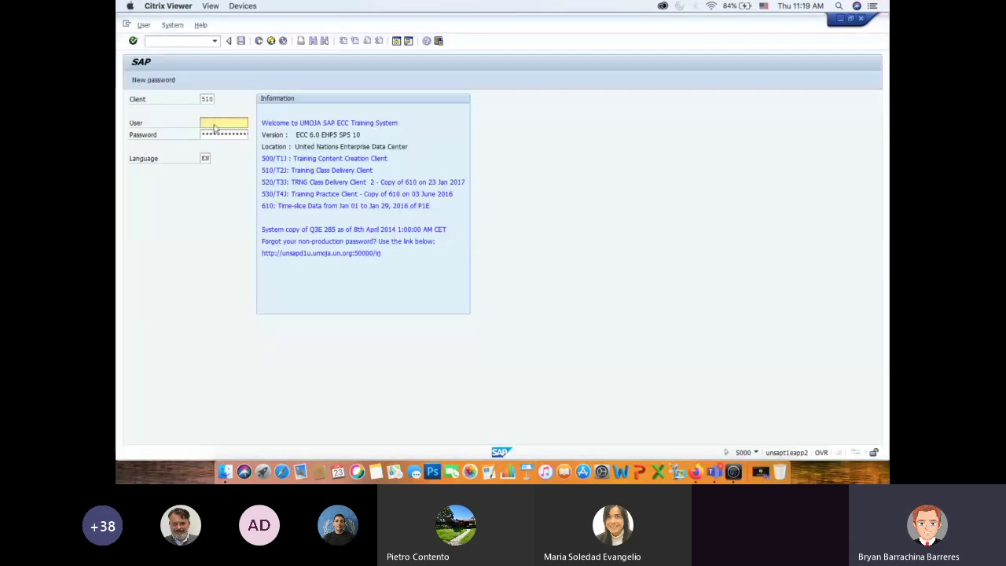
{"action": "key", "text": "ctrl+v"}
{"action": "left_click", "coordinate": [225, 134]}
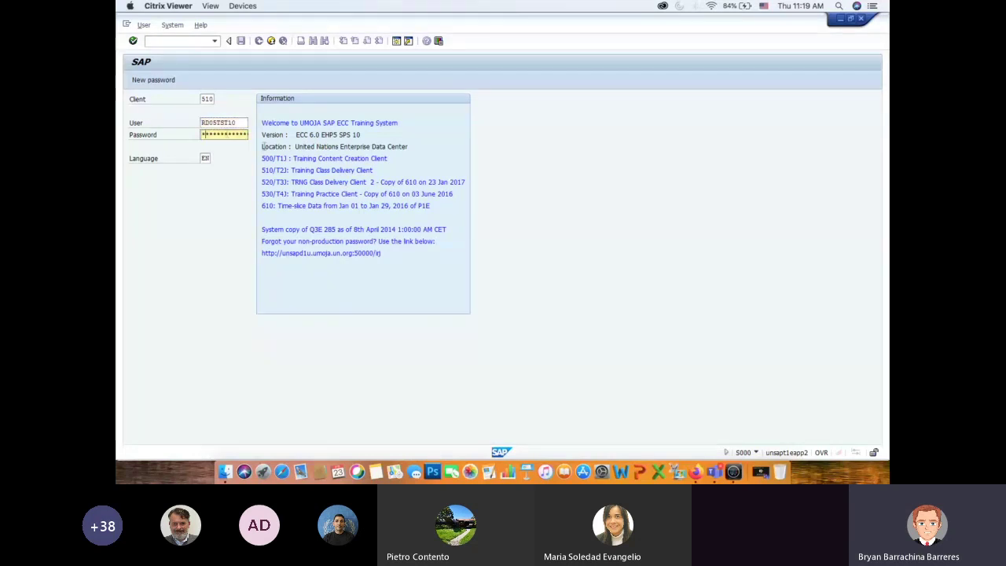
{"action": "type", "text": "********"}
{"action": "key", "text": "Return"}
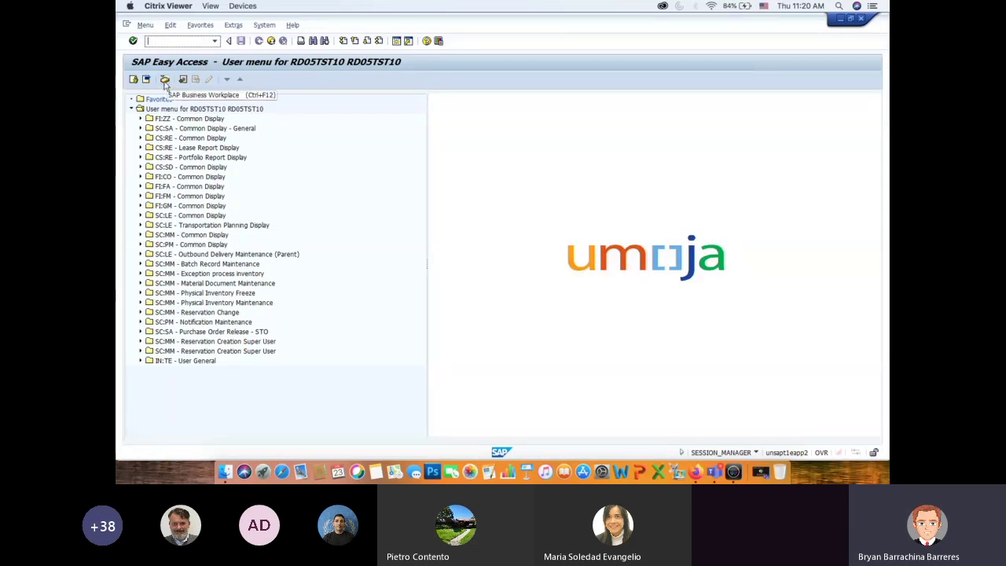
Step: In the Business Workplace Inbox, widen the Title column and open the Material Reservation approval item
{"action": "left_click", "coordinate": [165, 80]}
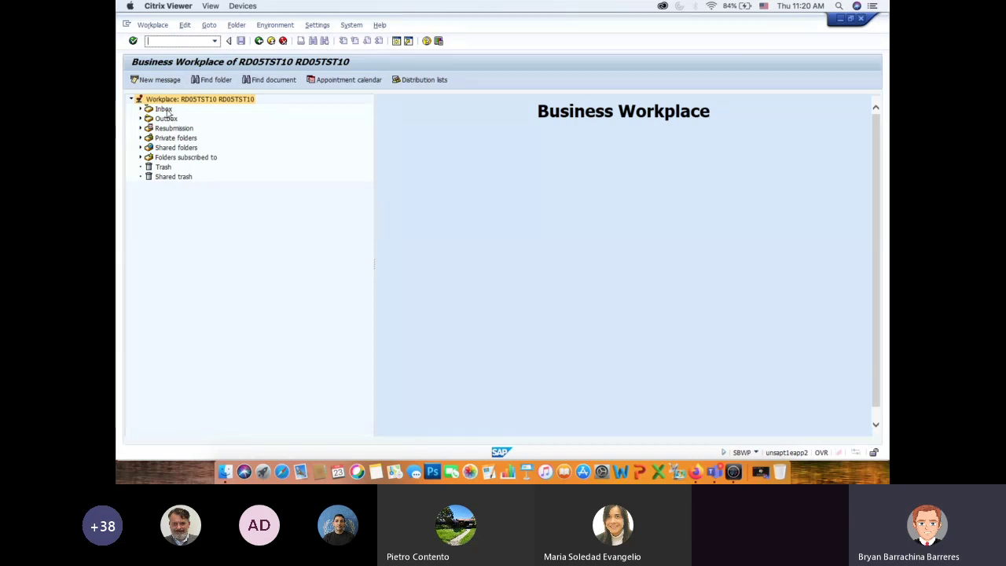
{"action": "left_click", "coordinate": [167, 112]}
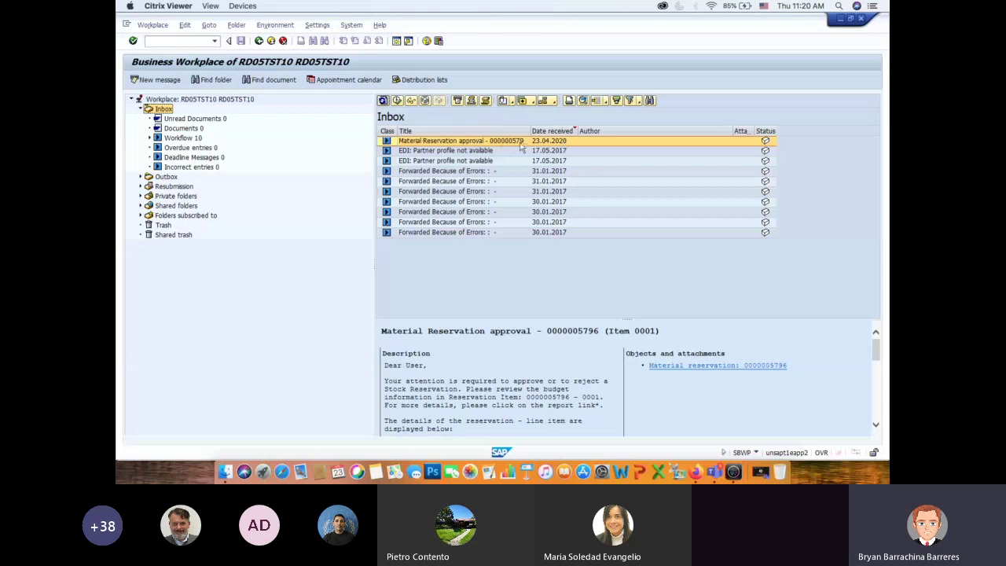
{"action": "left_click_drag", "start_coordinate": [531, 131], "coordinate": [568, 130]}
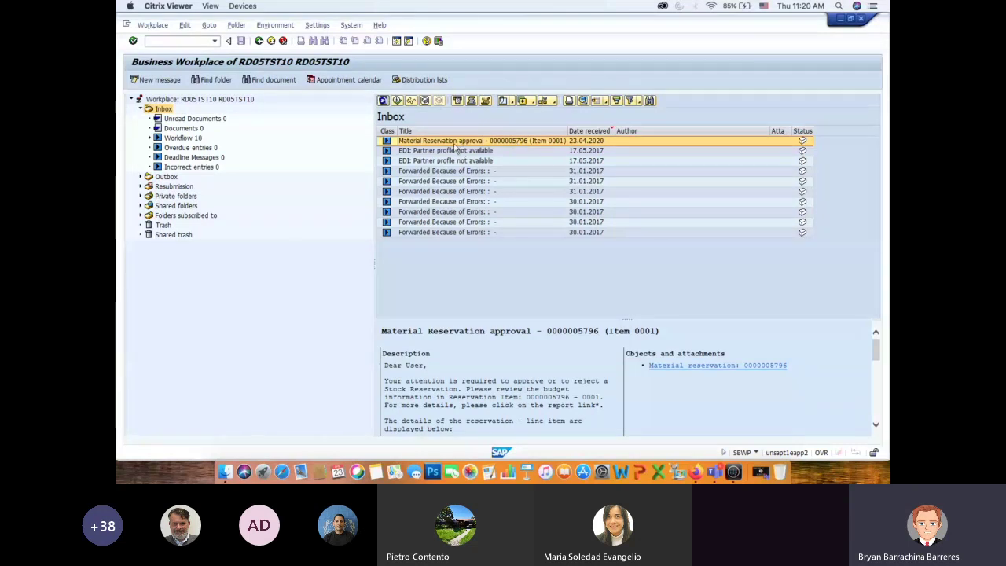
{"action": "double_click", "coordinate": [424, 142]}
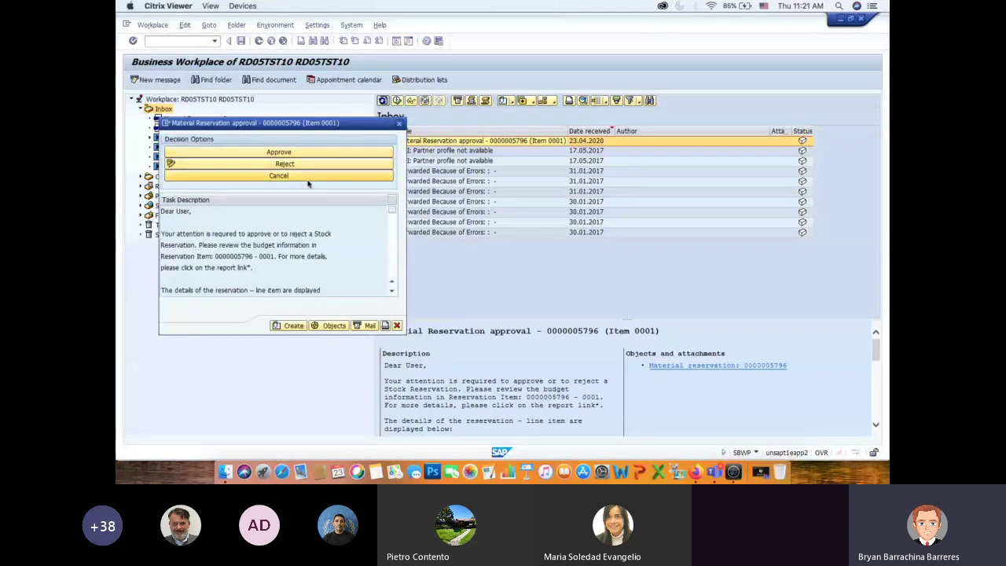
{"action": "scroll", "coordinate": [260, 251], "scroll_direction": "down", "scroll_amount": 1}
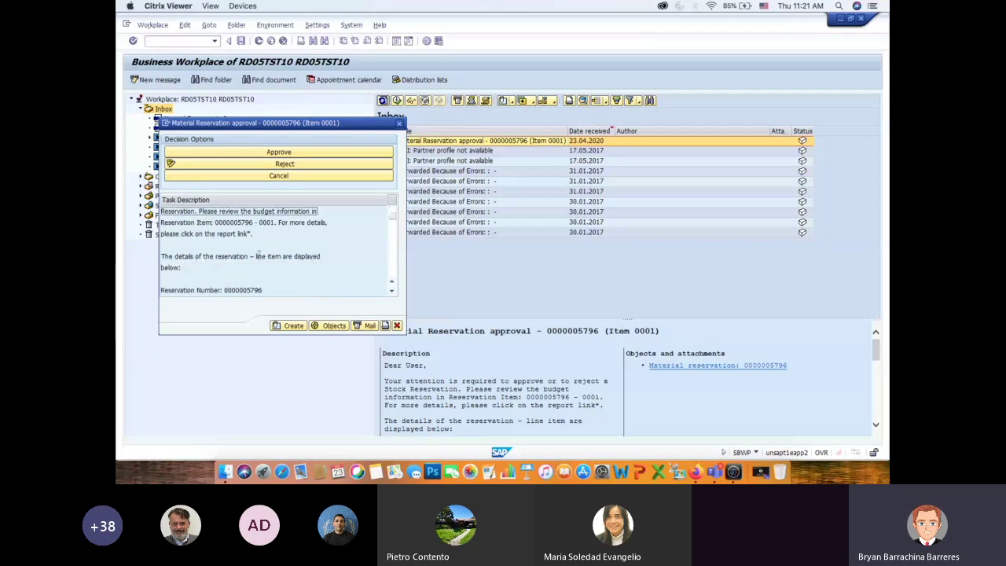
{"action": "scroll", "coordinate": [258, 241], "scroll_direction": "up", "scroll_amount": 1}
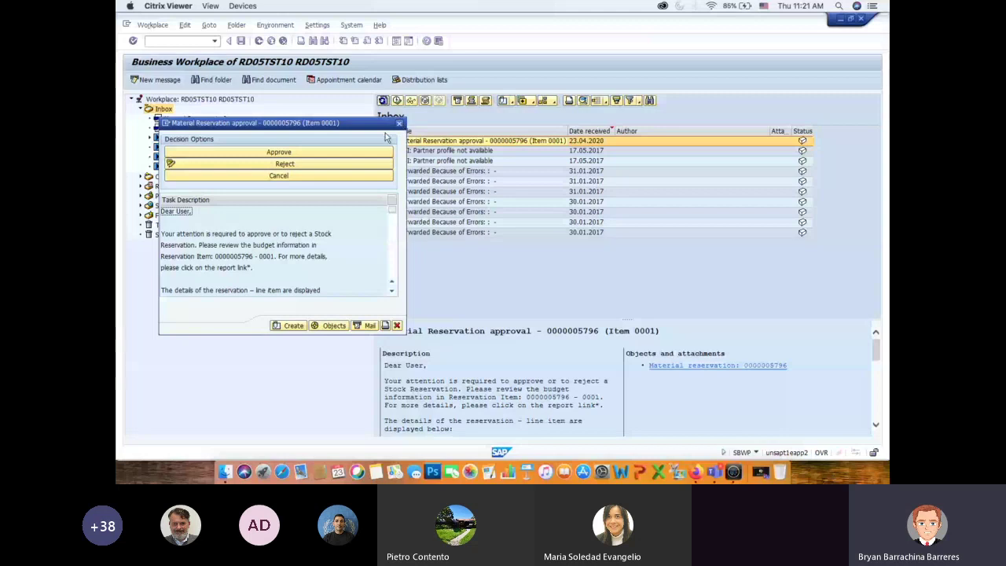
{"action": "left_click", "coordinate": [400, 124]}
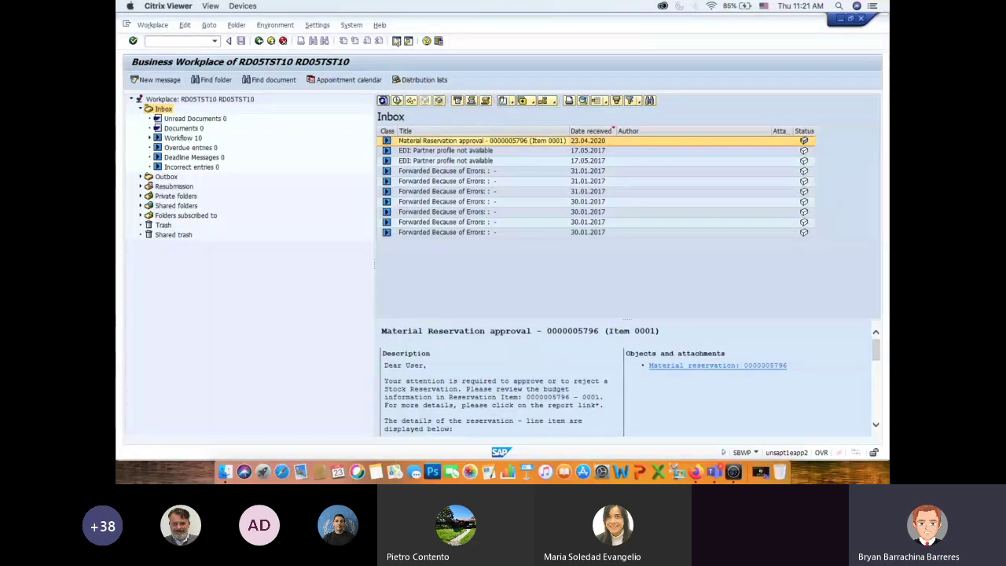
Step: Leave the Business Workplace and start transaction MB25 for the reservation list
{"action": "key", "text": "F3"}
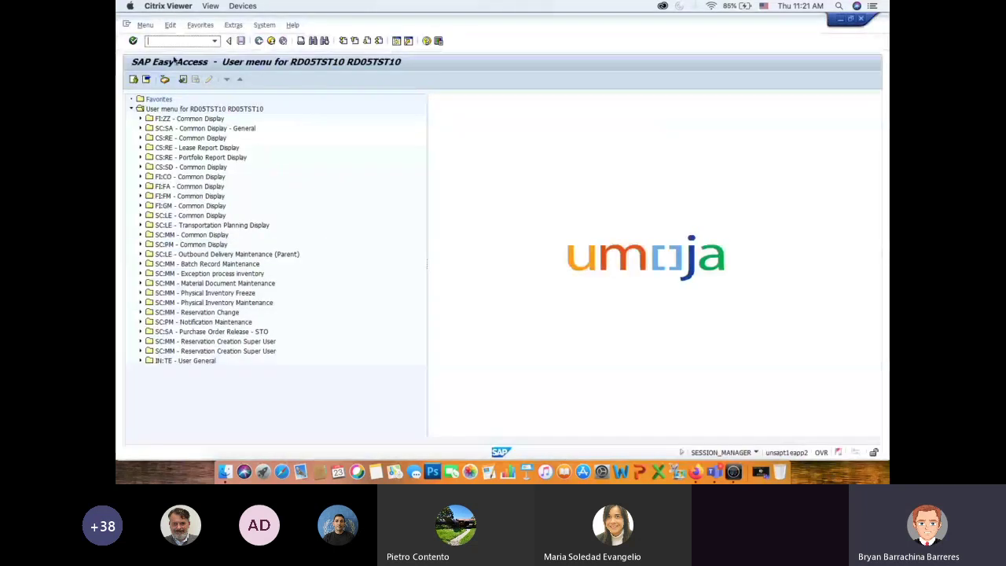
{"action": "left_click", "coordinate": [181, 40]}
{"action": "type", "text": "mb25"}
{"action": "key", "text": "Return"}
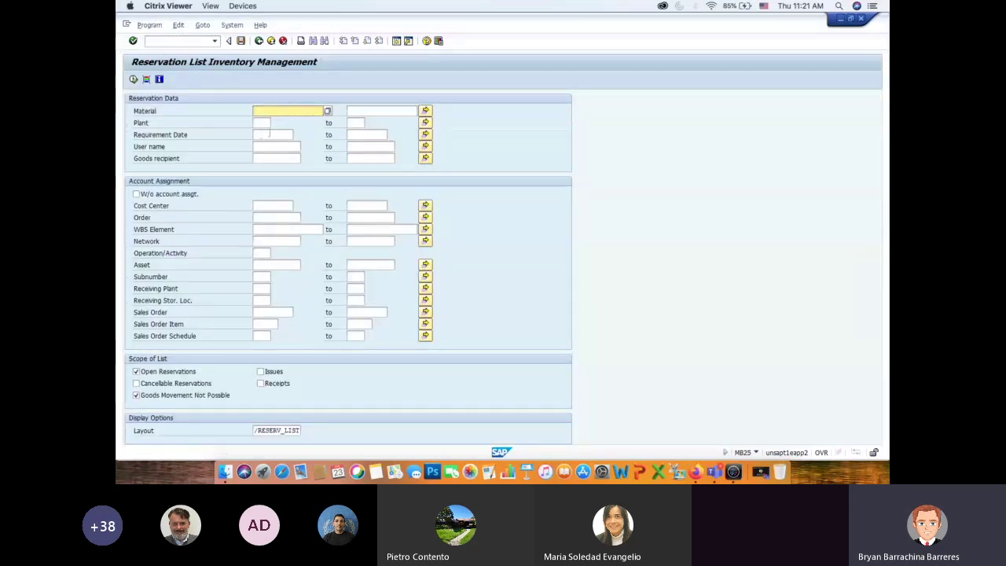
Step: Enter the plant and cost center 10002, tick Receipts, and execute the reservation list
{"action": "left_click", "coordinate": [263, 124]}
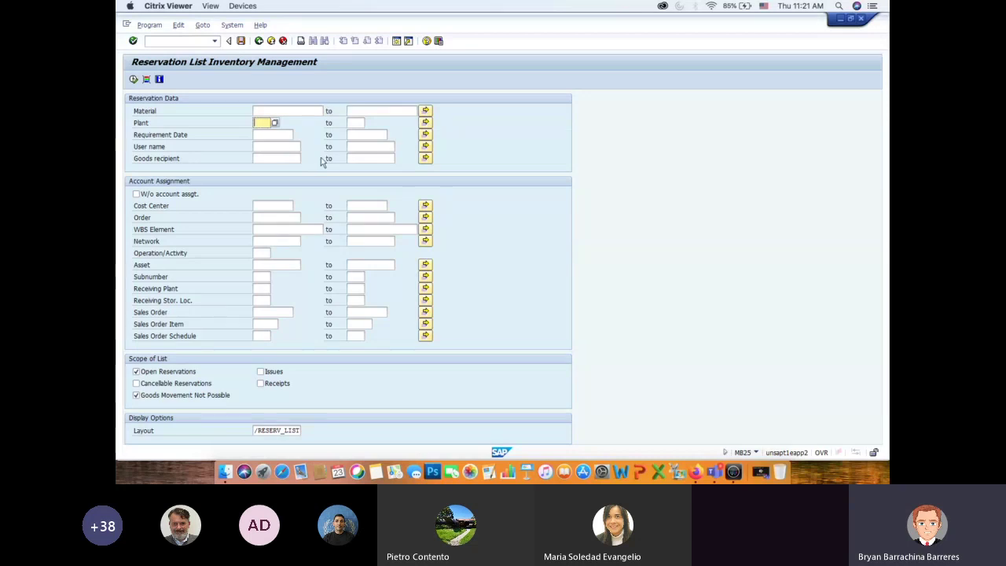
{"action": "type", "text": "US3"}
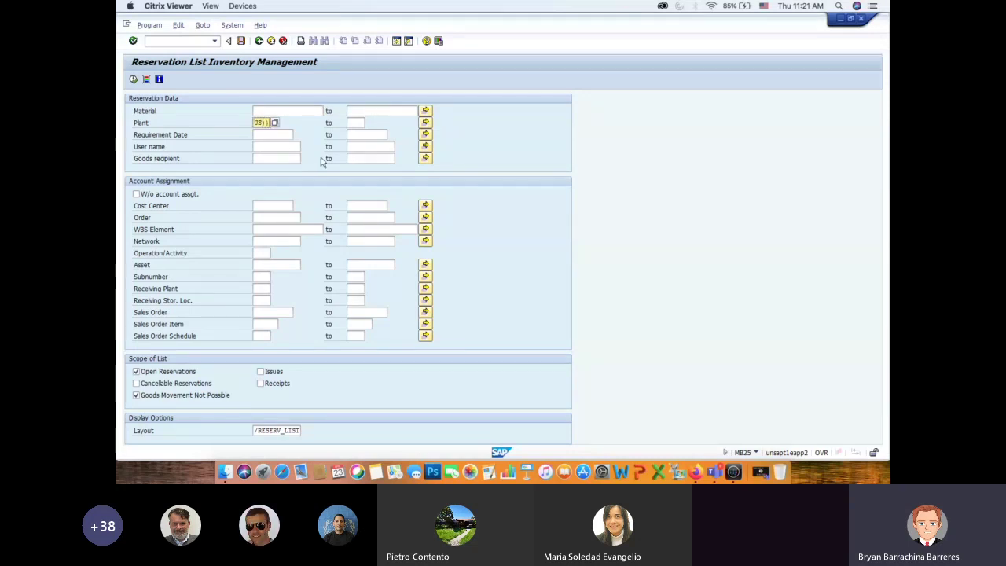
{"action": "type", "text": "0"}
{"action": "left_click", "coordinate": [260, 146]}
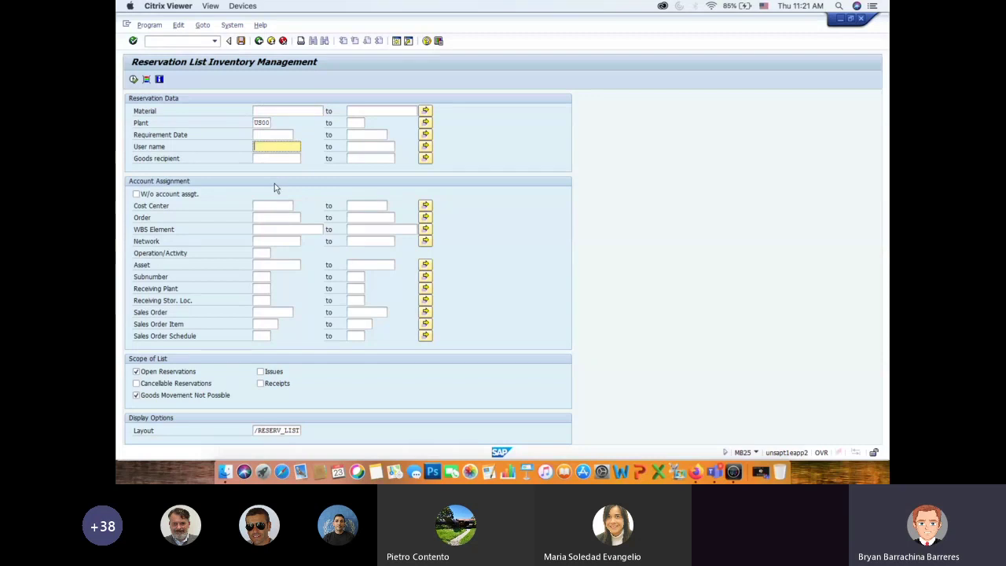
{"action": "left_click", "coordinate": [292, 206]}
{"action": "type", "text": "10002"}
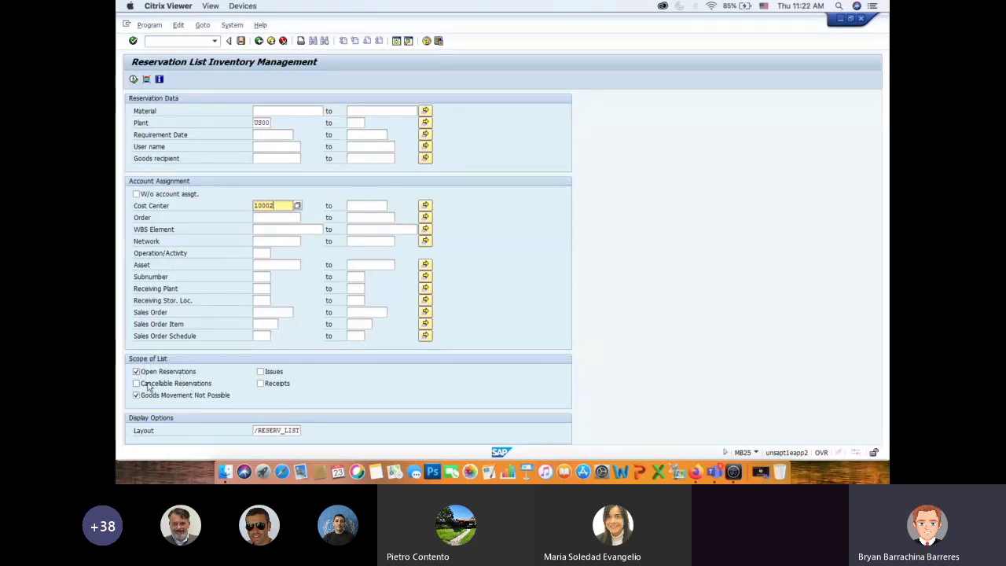
{"action": "left_click", "coordinate": [261, 384]}
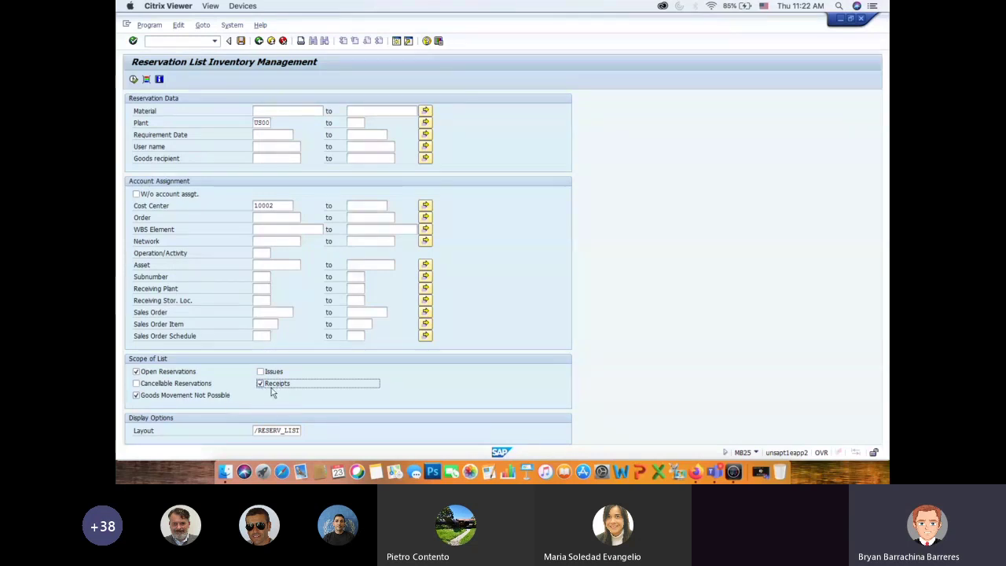
{"action": "double_click", "coordinate": [277, 205]}
{"action": "double_click", "coordinate": [264, 123]}
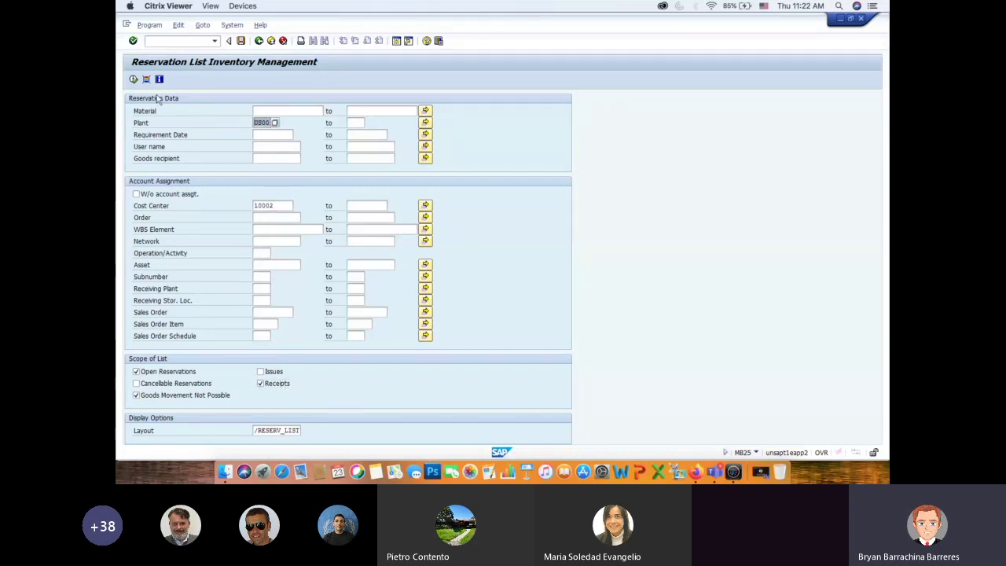
{"action": "left_click", "coordinate": [134, 78]}
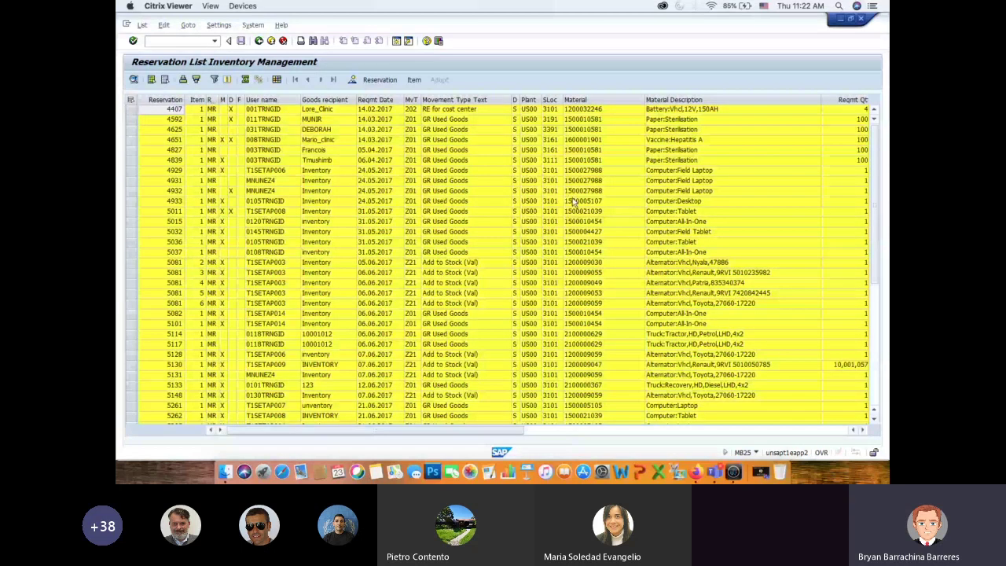
Step: Go back and rerun the list with Issues and Cancellable Reservations also ticked
{"action": "left_click_drag", "start_coordinate": [873, 190], "coordinate": [877, 223]}
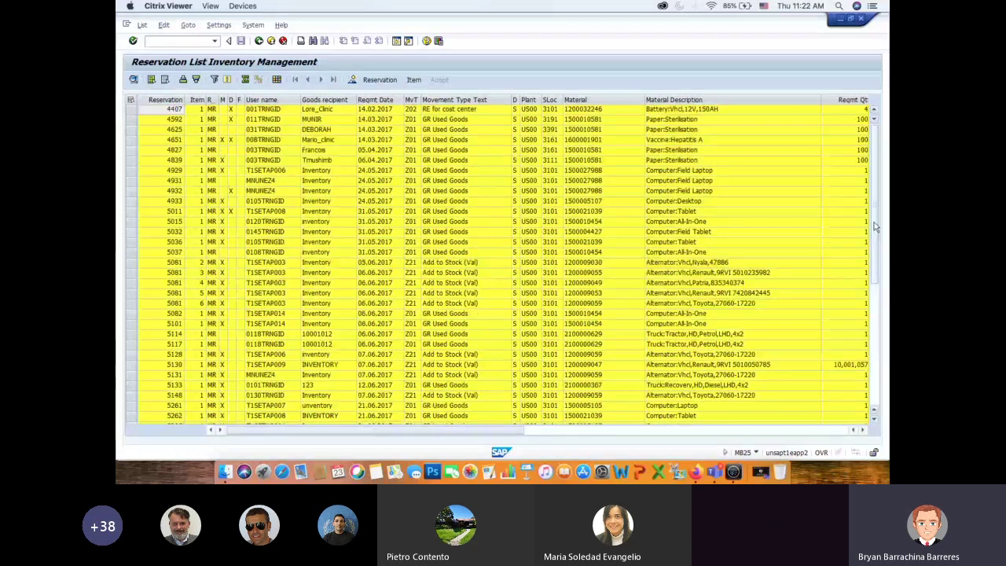
{"action": "left_click", "coordinate": [258, 41]}
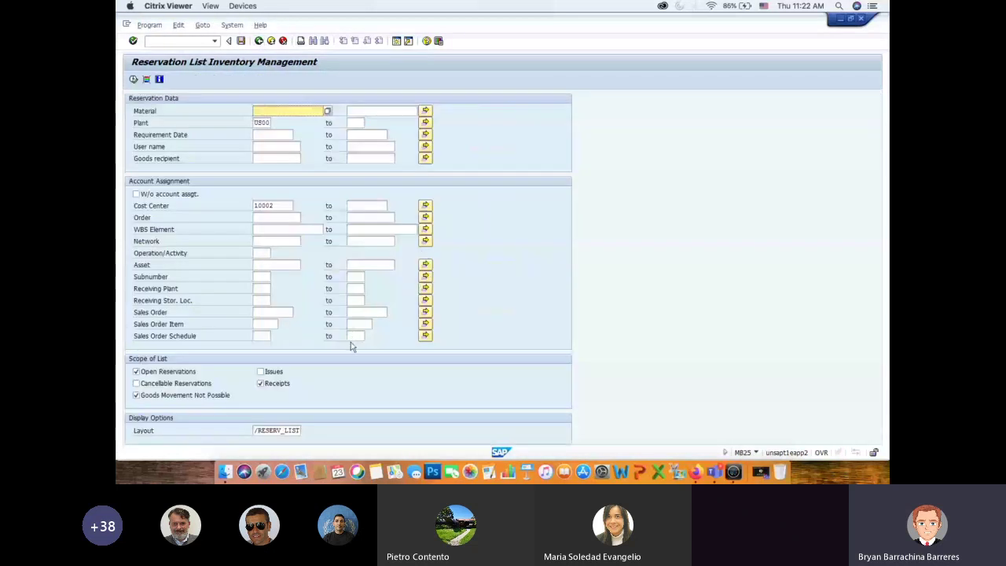
{"action": "left_click", "coordinate": [260, 371]}
{"action": "left_click", "coordinate": [137, 383]}
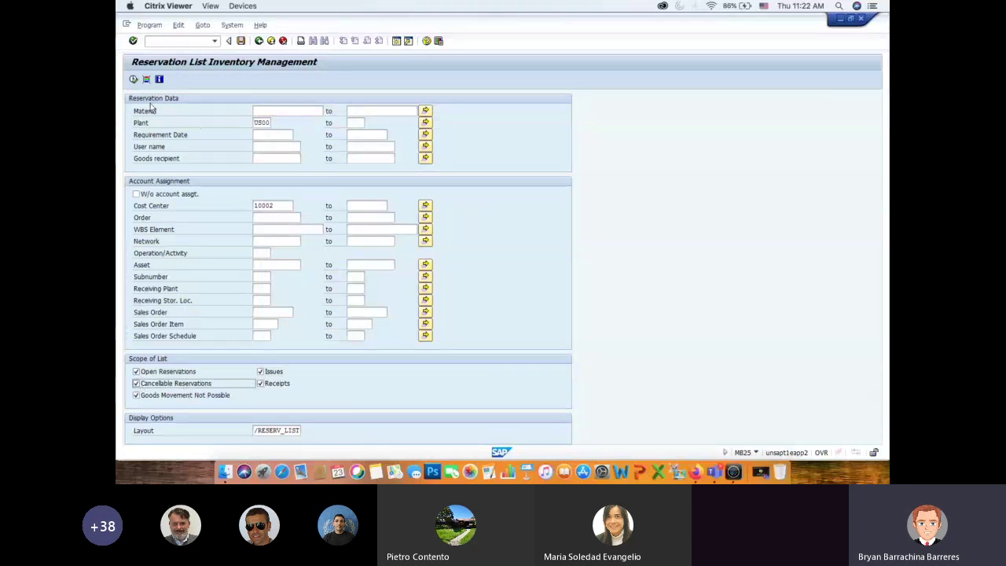
{"action": "left_click", "coordinate": [133, 80]}
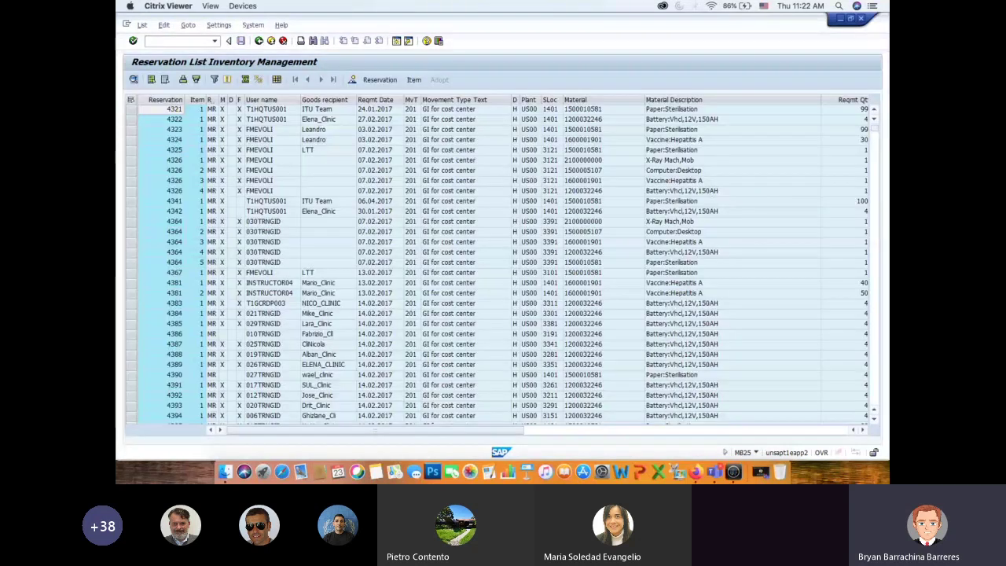
Step: Page through the results, including GR Used Goods receipt reservations such as 4752 and 4799
{"action": "left_click_drag", "start_coordinate": [875, 142], "coordinate": [876, 192]}
{"action": "scroll", "coordinate": [775, 270], "scroll_direction": "down", "scroll_amount": 10}
{"action": "scroll", "coordinate": [865, 263], "scroll_direction": "up", "scroll_amount": 6}
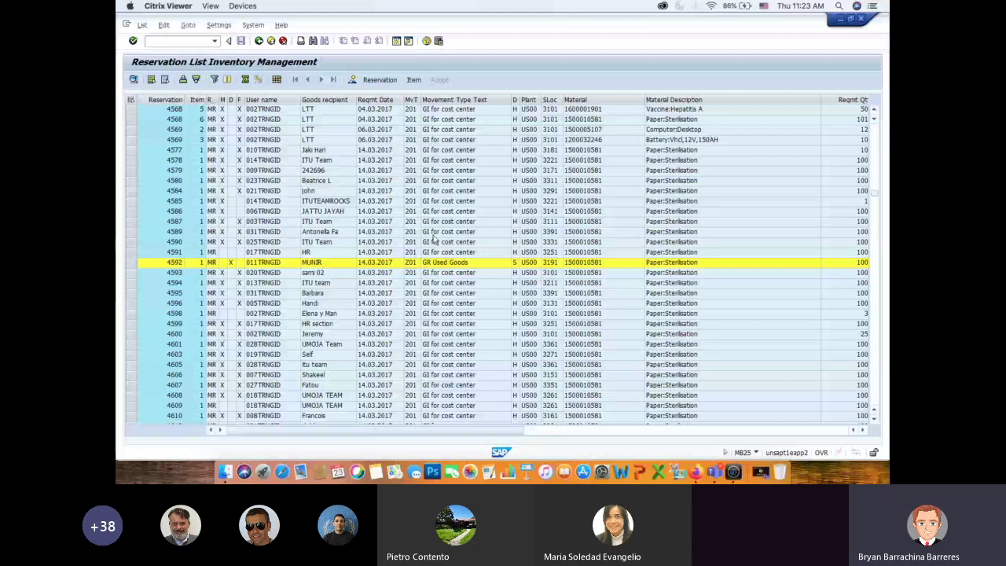
{"action": "key", "text": "Page_Down"}
{"action": "scroll", "coordinate": [432, 250], "scroll_direction": "down", "scroll_amount": 4}
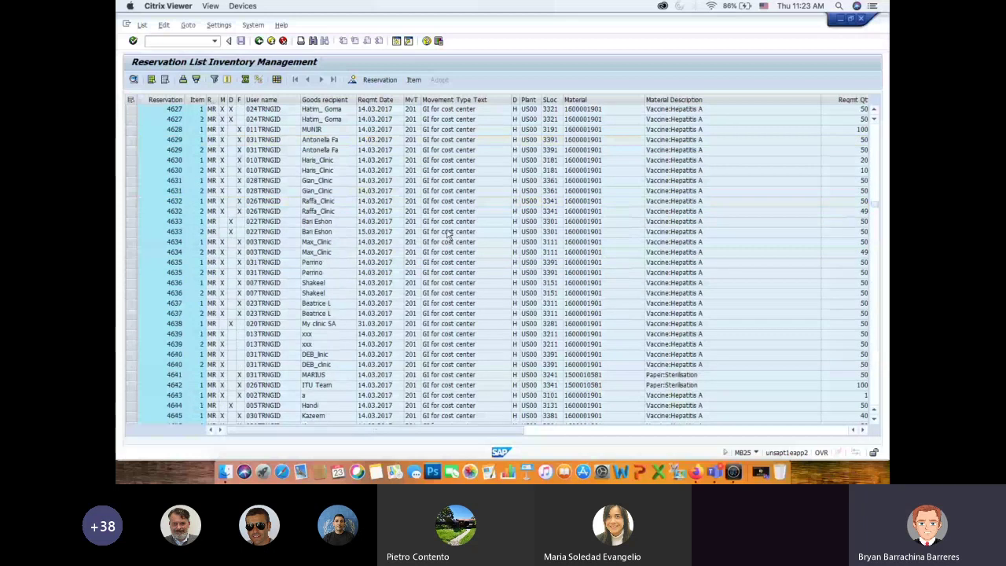
{"action": "scroll", "coordinate": [448, 234], "scroll_direction": "down", "scroll_amount": 10}
{"action": "scroll", "coordinate": [417, 165], "scroll_direction": "down", "scroll_amount": 10}
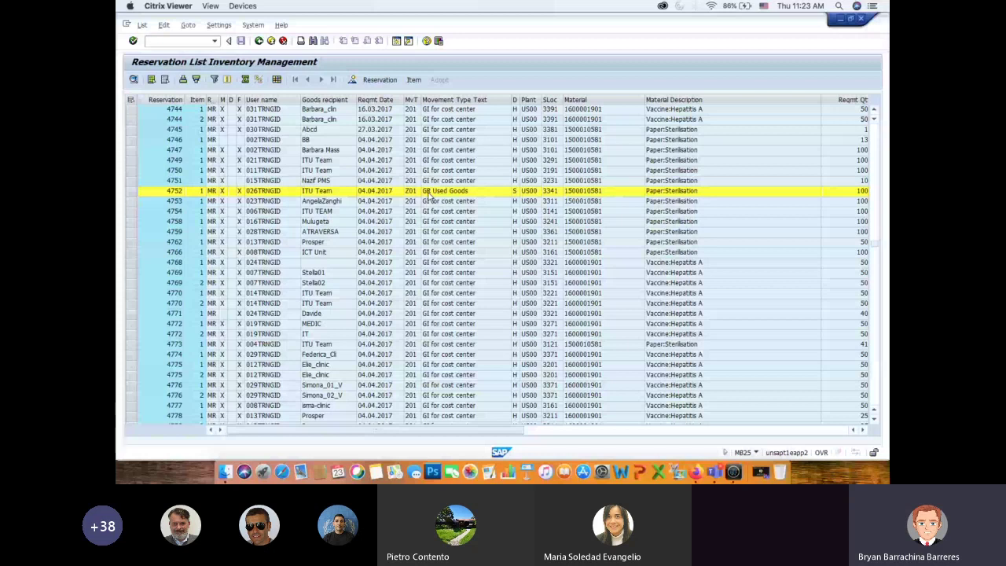
{"action": "scroll", "coordinate": [431, 208], "scroll_direction": "down", "scroll_amount": 15}
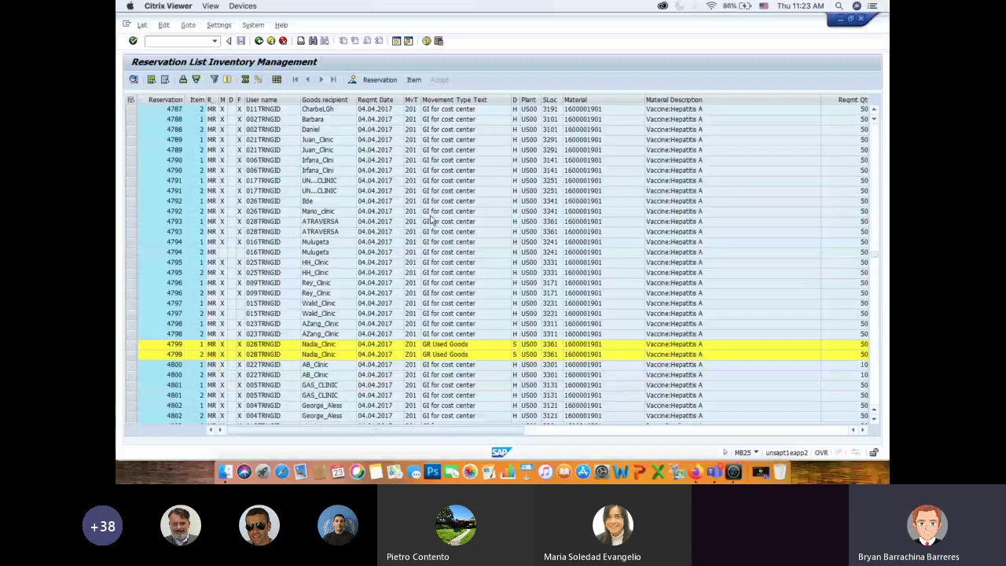
{"action": "scroll", "coordinate": [431, 220], "scroll_direction": "down", "scroll_amount": 6}
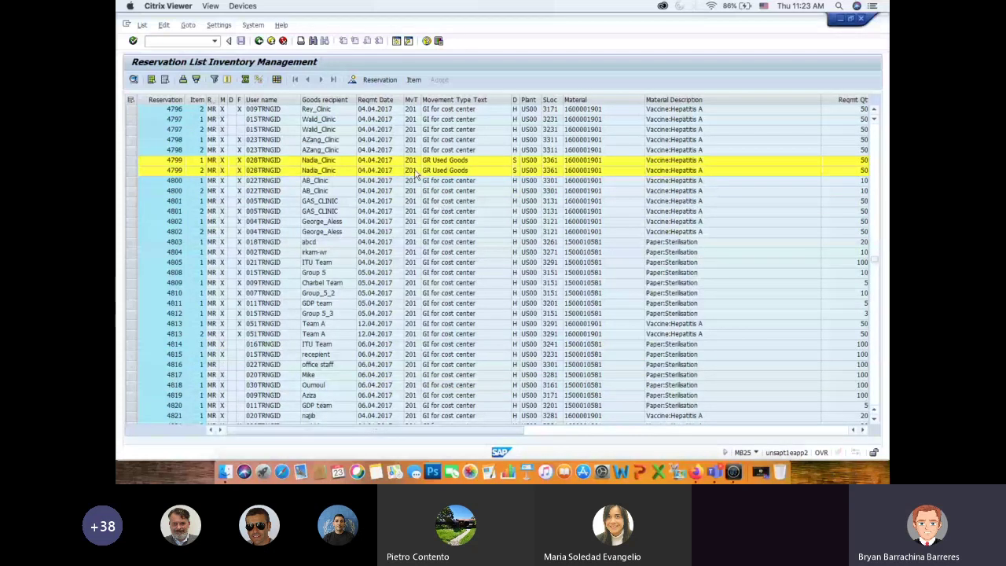
{"action": "scroll", "coordinate": [428, 204], "scroll_direction": "down", "scroll_amount": 5}
{"action": "scroll", "coordinate": [442, 232], "scroll_direction": "down", "scroll_amount": 20}
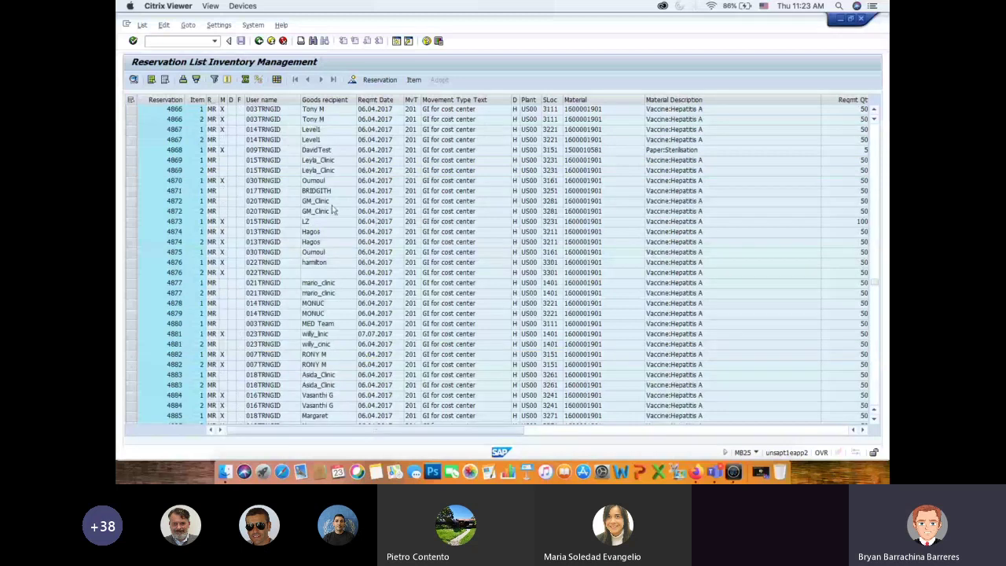
Step: Widen the Movement Allowed and Final Issue columns so their headers show in full
{"action": "left_click_drag", "start_coordinate": [226, 100], "coordinate": [296, 100]}
{"action": "double_click", "coordinate": [296, 100]}
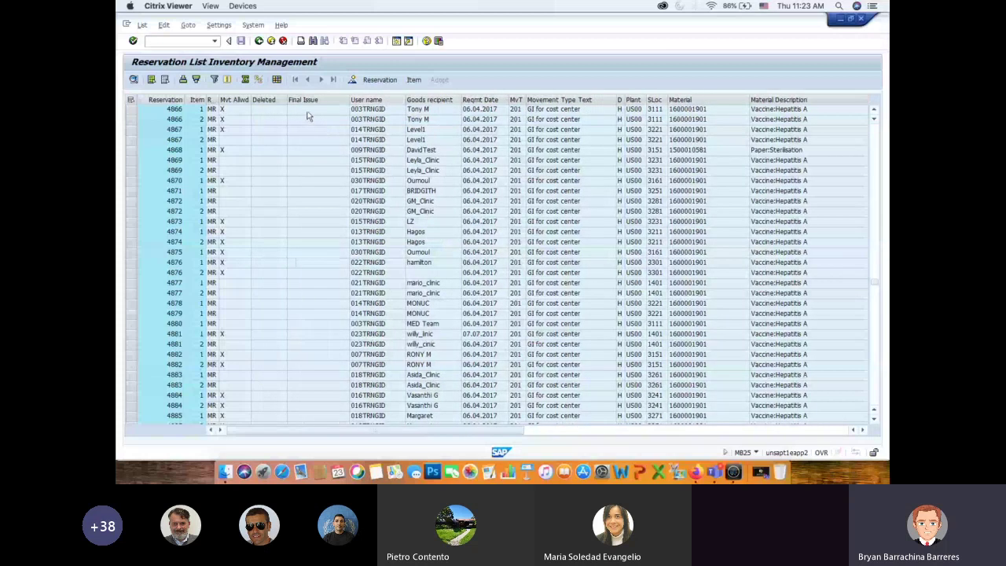
{"action": "double_click", "coordinate": [251, 100]}
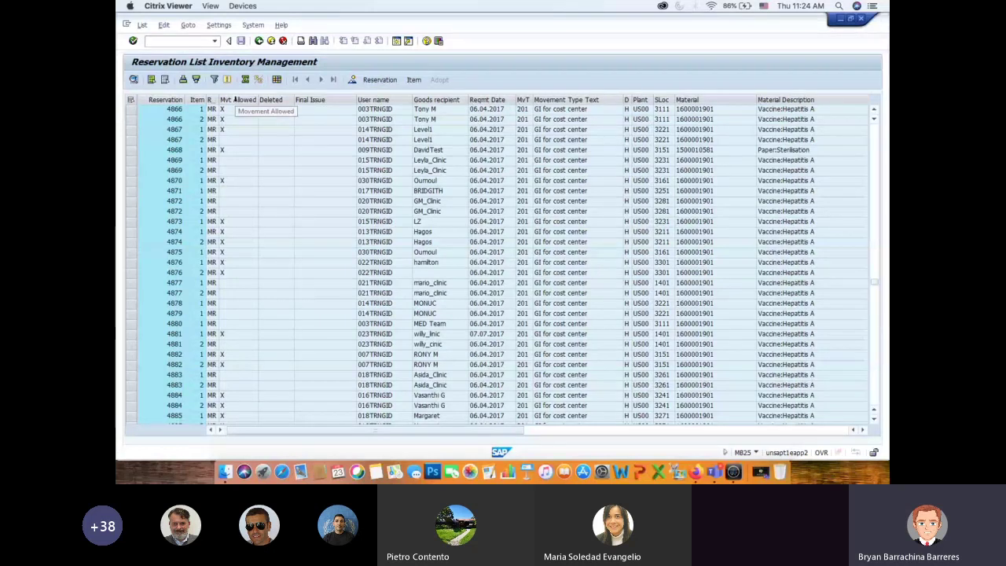
Step: Filter the reservation list to rows where Movement Allowed is Not Equal to X
{"action": "left_click", "coordinate": [238, 101]}
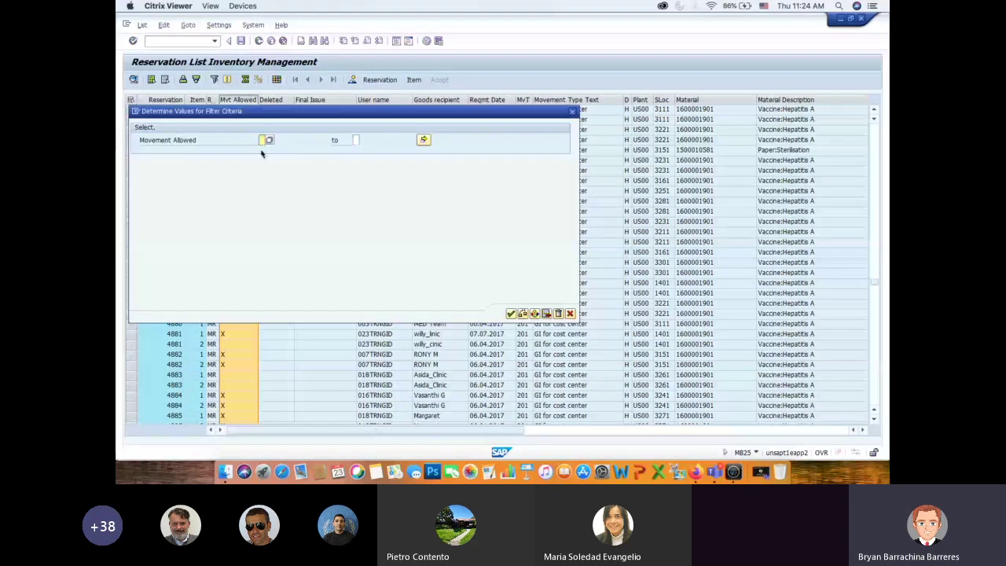
{"action": "left_click", "coordinate": [270, 140]}
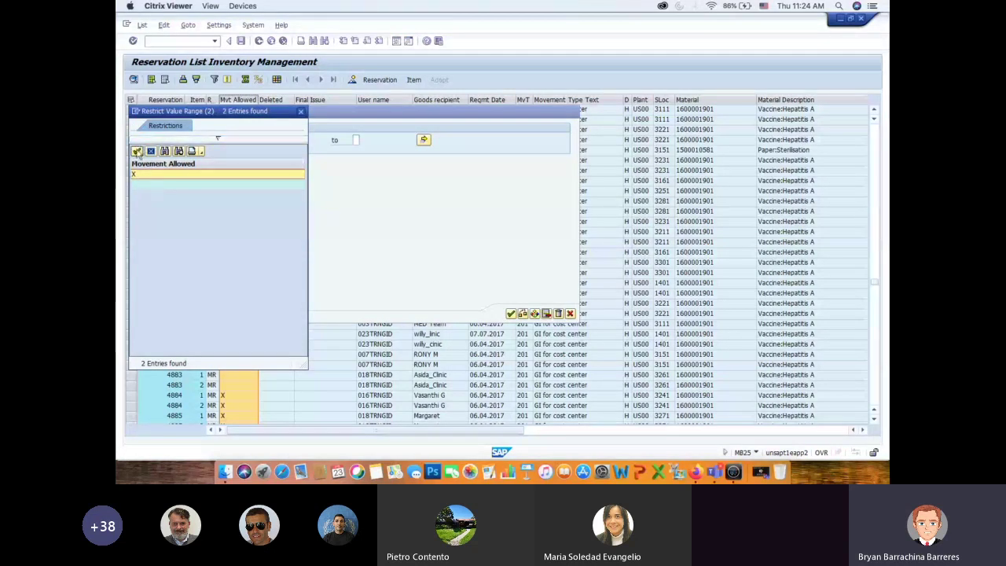
{"action": "left_click", "coordinate": [136, 151]}
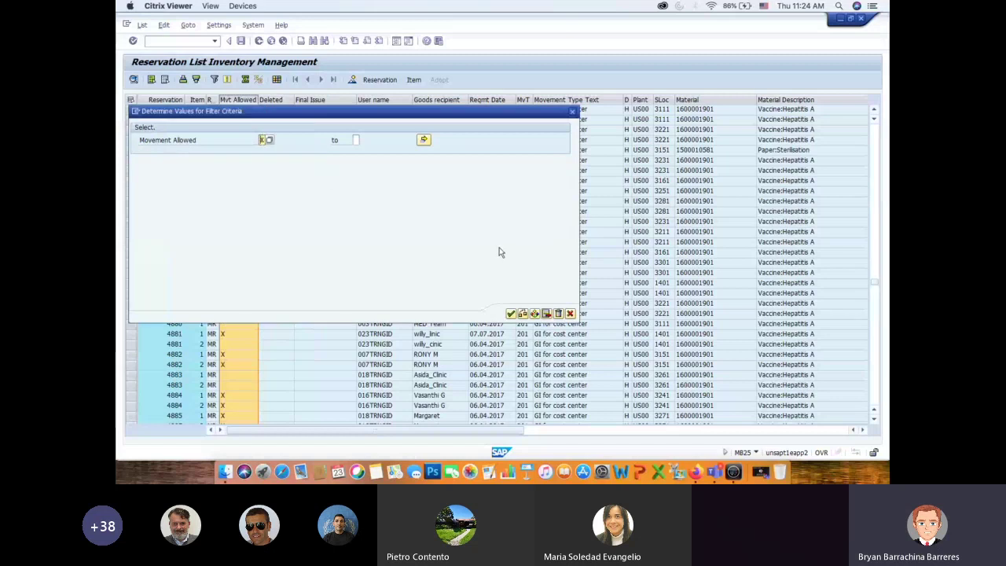
{"action": "left_click", "coordinate": [535, 316]}
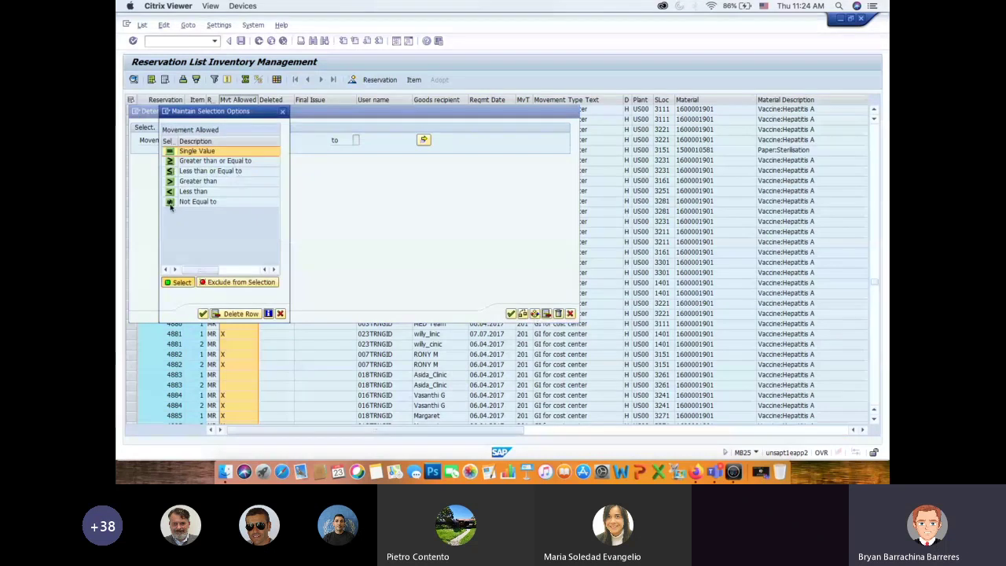
{"action": "left_click", "coordinate": [172, 204]}
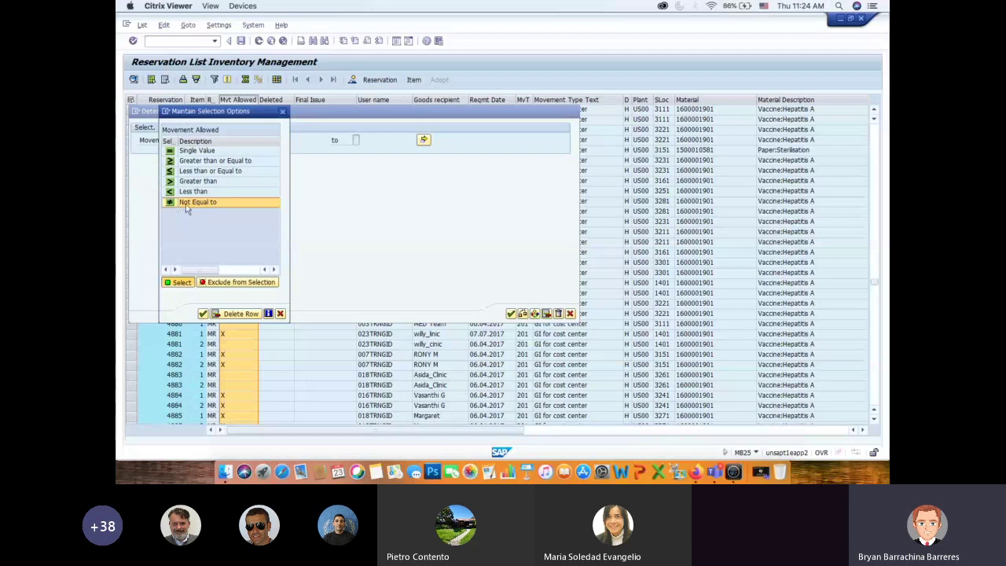
{"action": "key", "text": "Return"}
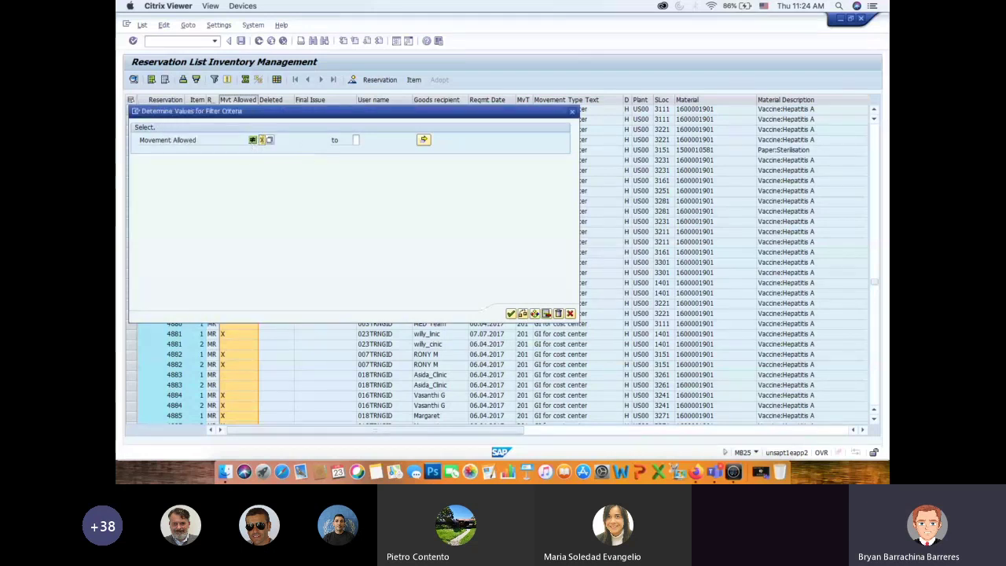
{"action": "left_click", "coordinate": [510, 313]}
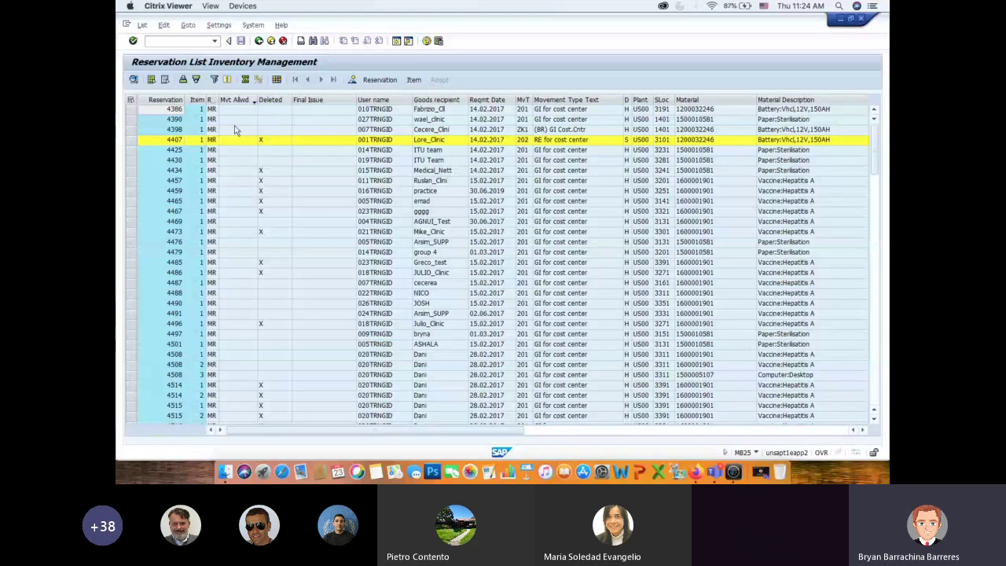
Step: Add an Item Deleted 'Not Equal to X' filter so deleted reservations are hidden
{"action": "left_click", "coordinate": [272, 100]}
{"action": "left_click", "coordinate": [214, 79]}
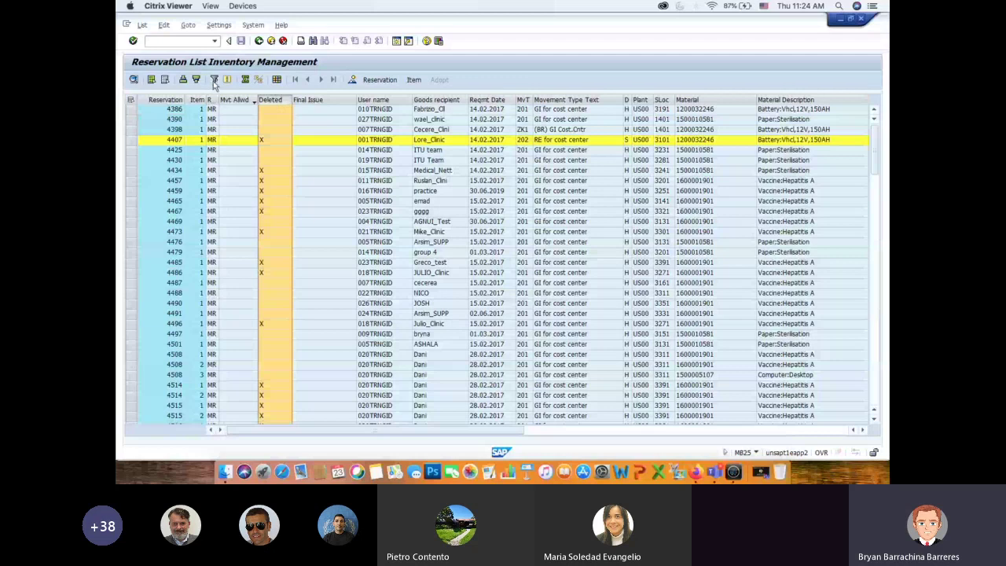
{"action": "left_click", "coordinate": [267, 151]}
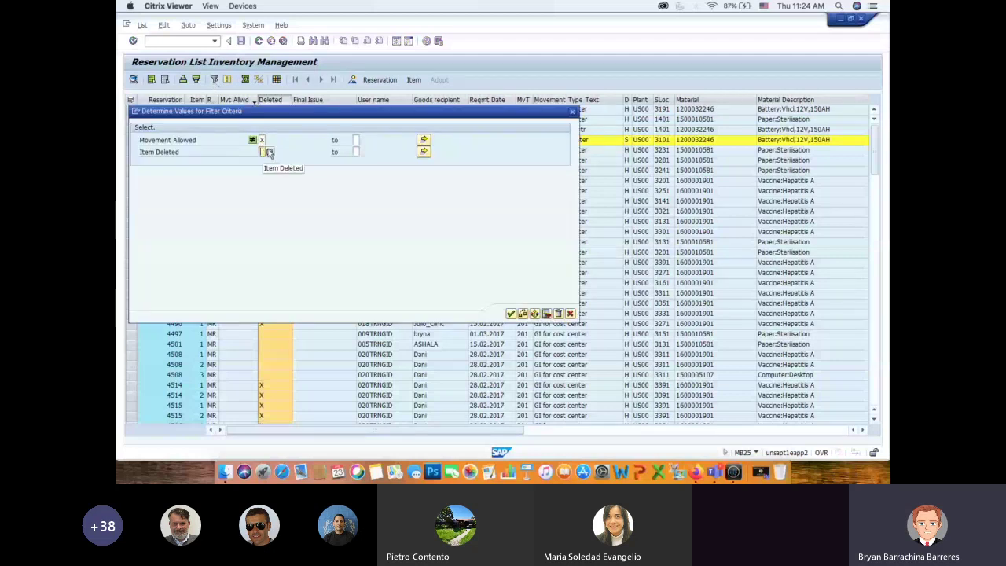
{"action": "left_click", "coordinate": [269, 153]}
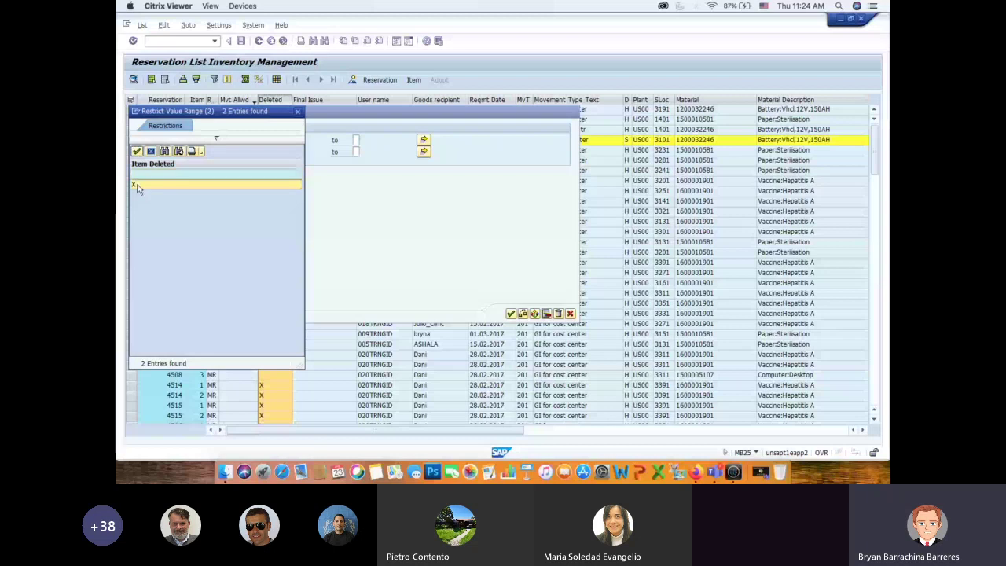
{"action": "double_click", "coordinate": [137, 186]}
{"action": "left_click", "coordinate": [536, 314]}
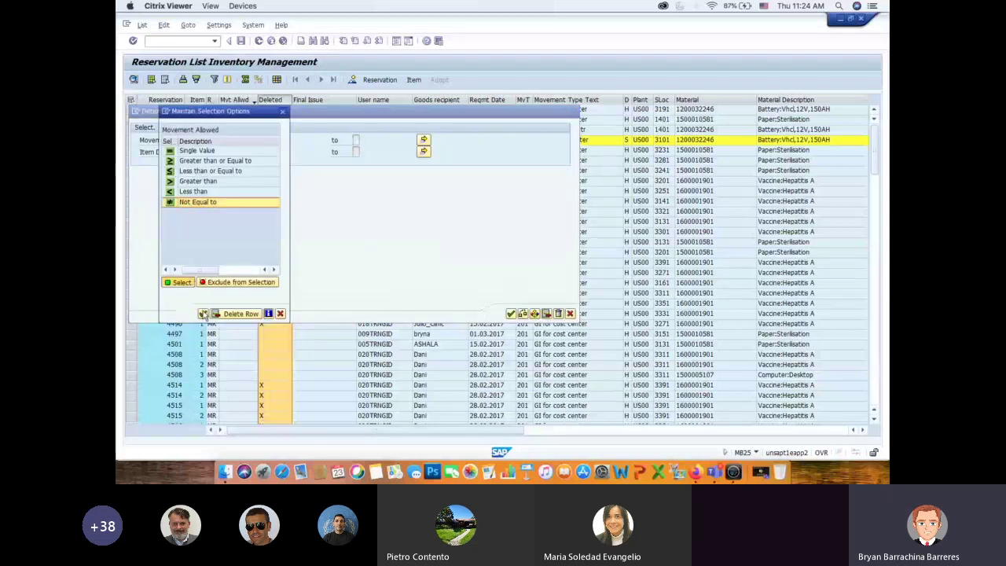
{"action": "left_click", "coordinate": [202, 314]}
{"action": "left_click", "coordinate": [262, 152]}
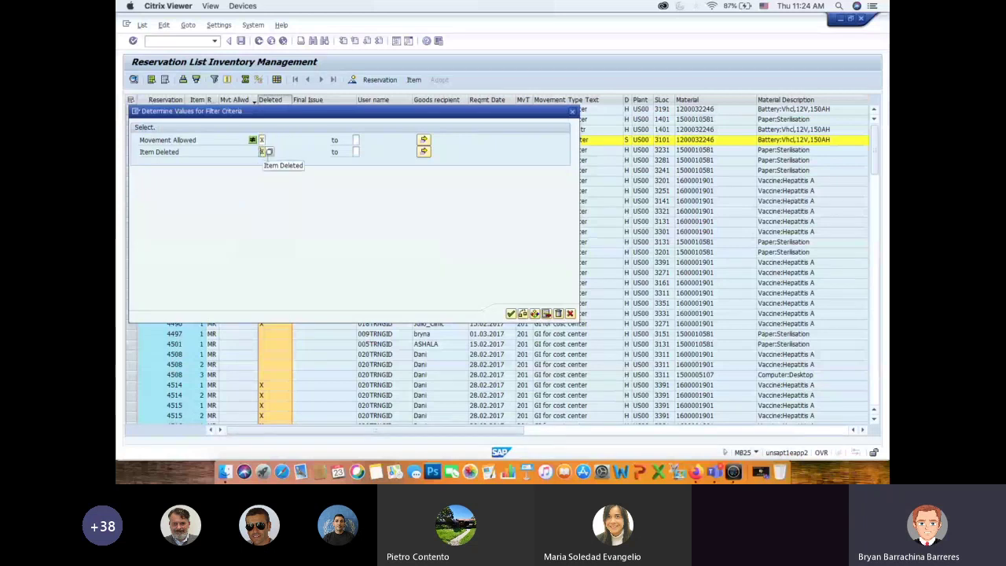
{"action": "left_click", "coordinate": [535, 313]}
{"action": "left_click", "coordinate": [177, 202]}
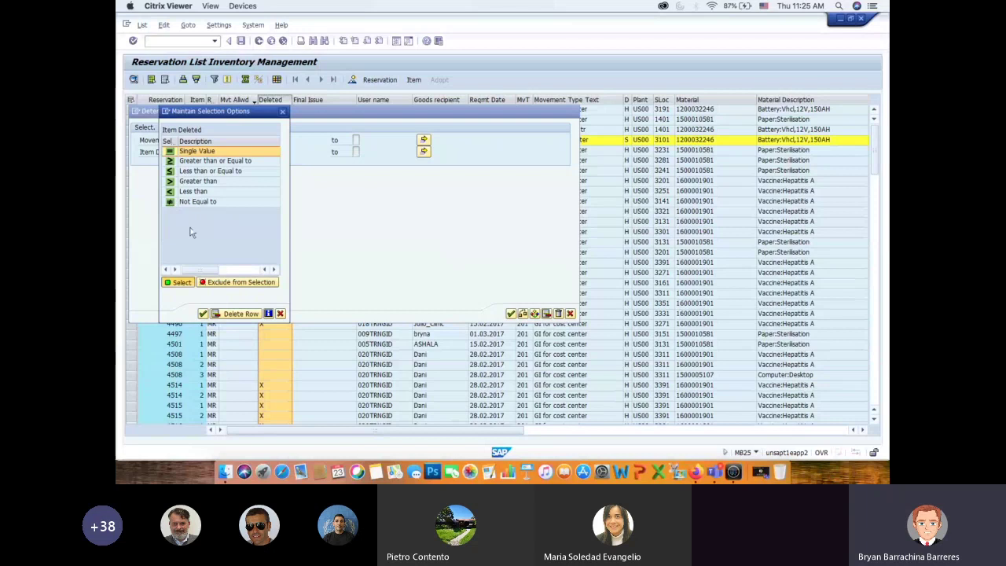
{"action": "left_click", "coordinate": [203, 314]}
{"action": "left_click", "coordinate": [510, 314]}
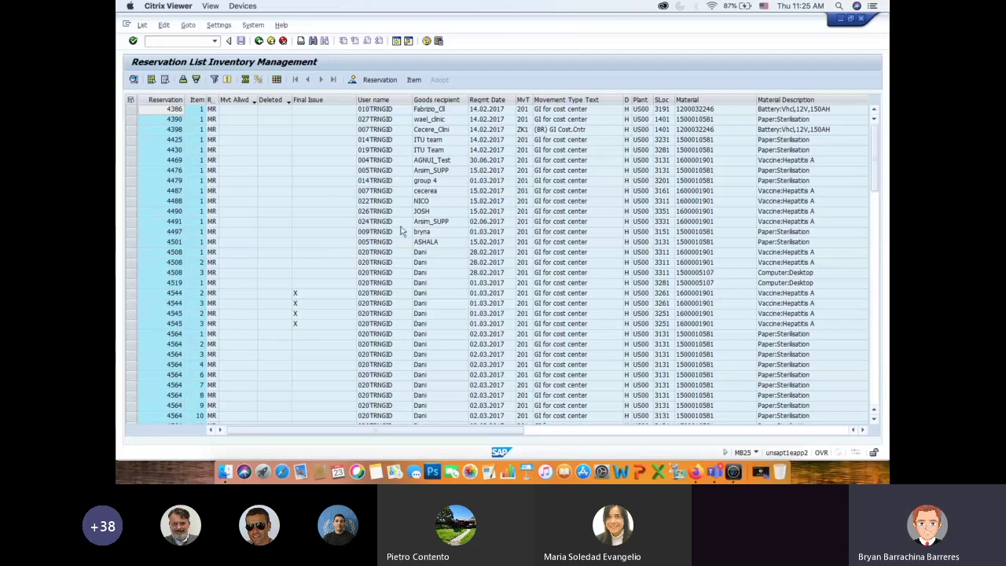
Step: Glance at the list's layout settings, then return to the MB25 selection screen (plant US00, cost center 10002)
{"action": "left_click", "coordinate": [276, 81]}
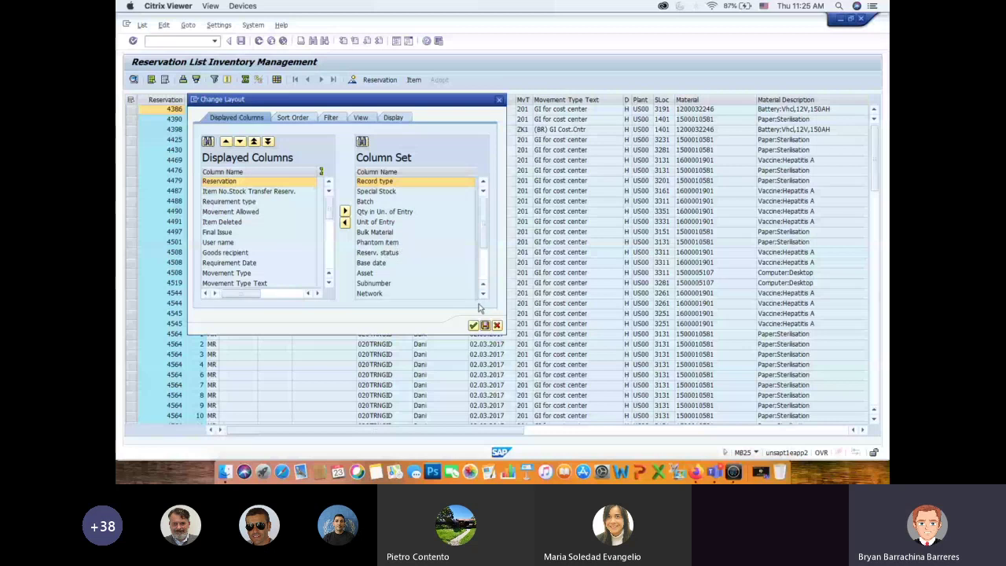
{"action": "left_click", "coordinate": [472, 325]}
{"action": "left_click", "coordinate": [258, 40]}
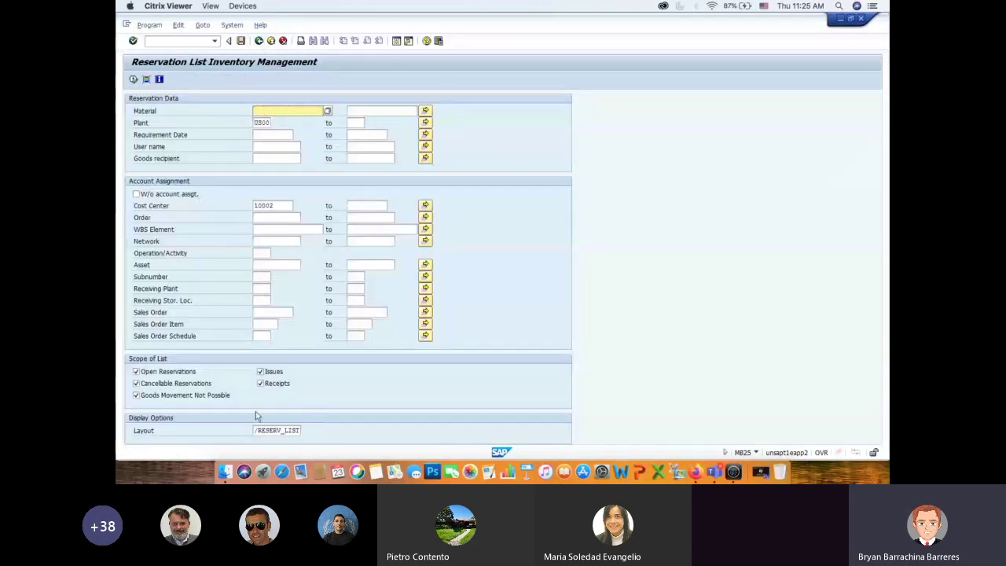
Step: Rerun the reservation list without issues or cancellable reservations, and check reservation 4407's details
{"action": "left_click", "coordinate": [260, 371]}
{"action": "left_click", "coordinate": [136, 383]}
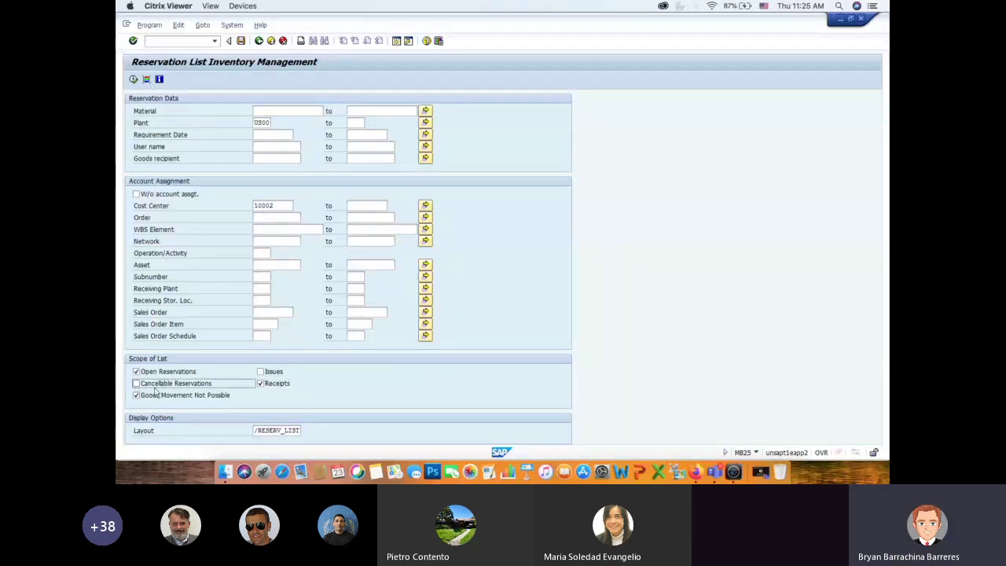
{"action": "left_click", "coordinate": [134, 80]}
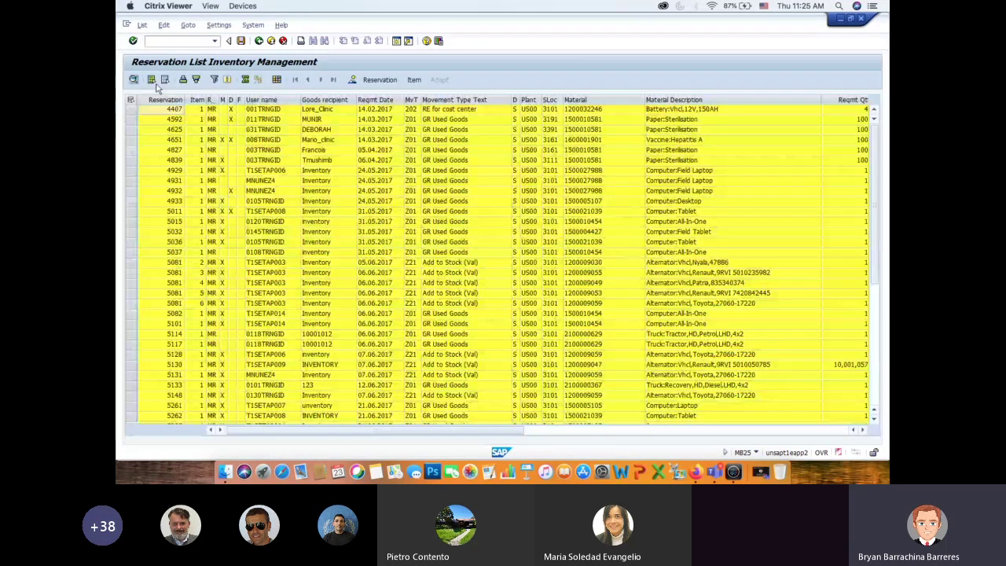
{"action": "double_click", "coordinate": [172, 108]}
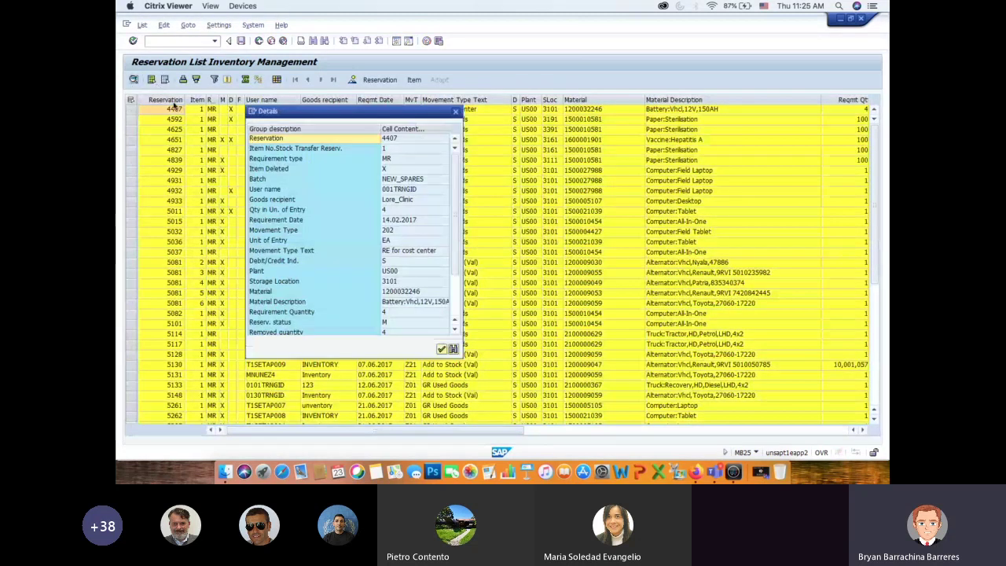
{"action": "left_click", "coordinate": [441, 349]}
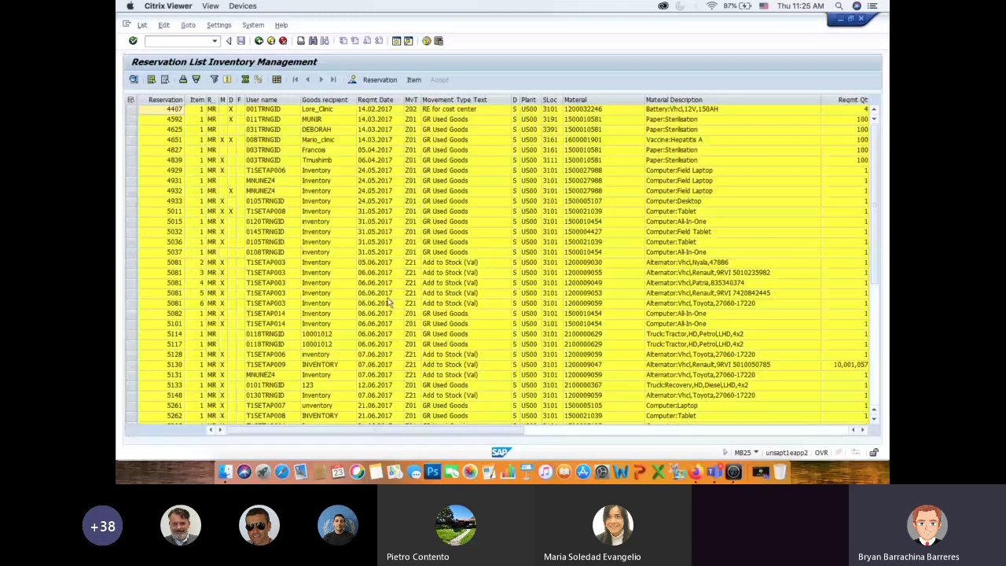
Step: Start a filter on the Reservation column of the list
{"action": "left_click", "coordinate": [223, 99]}
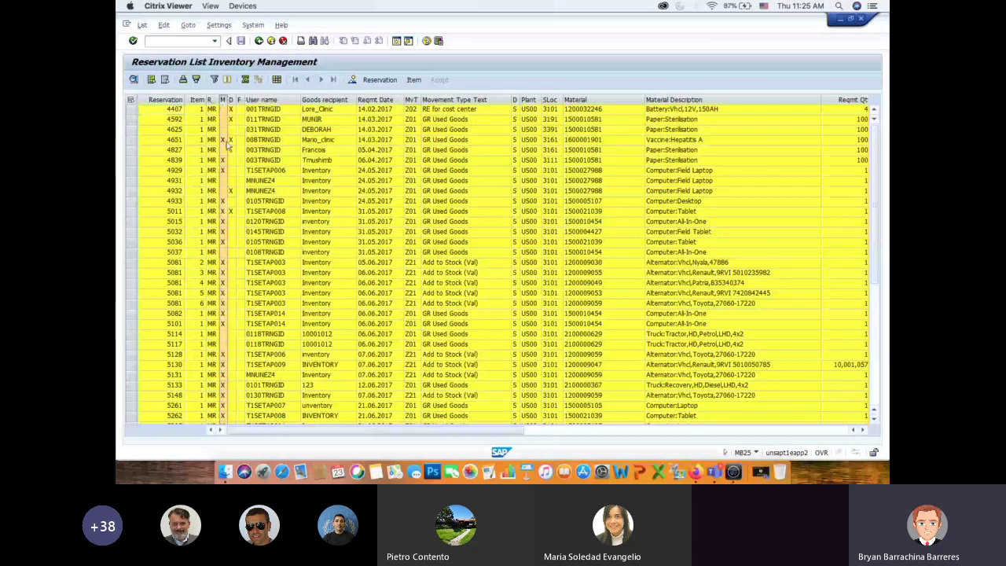
{"action": "left_click", "coordinate": [166, 100]}
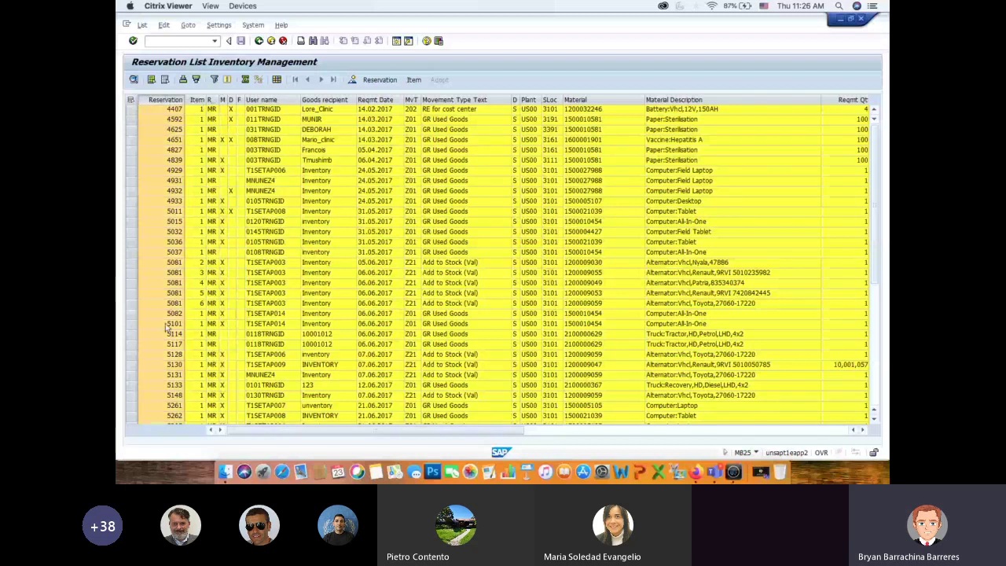
{"action": "left_click", "coordinate": [214, 79]}
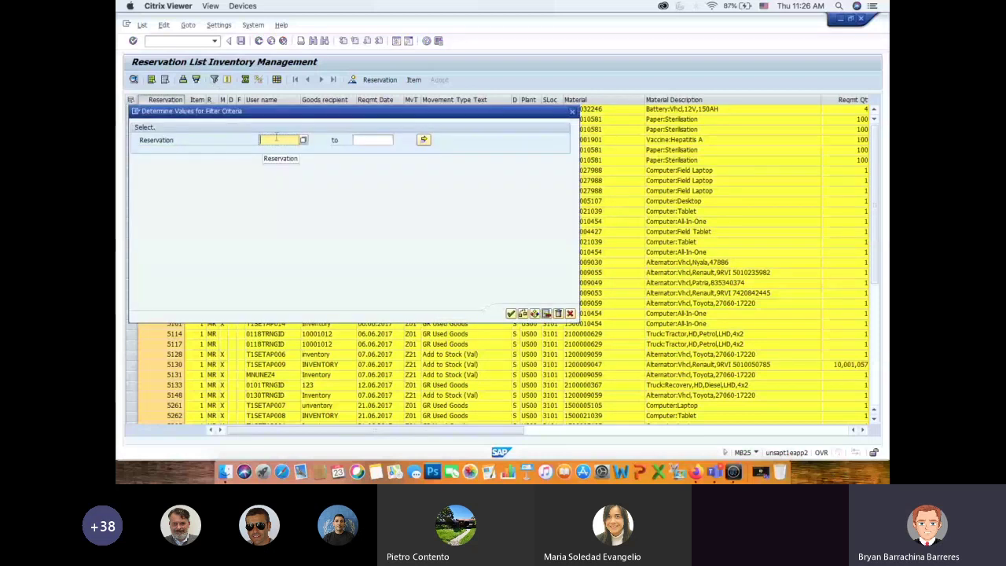
Step: Filter the list to reservation 5796, then clear that filter to show all rows again
{"action": "type", "text": "5796"}
{"action": "key", "text": "Return"}
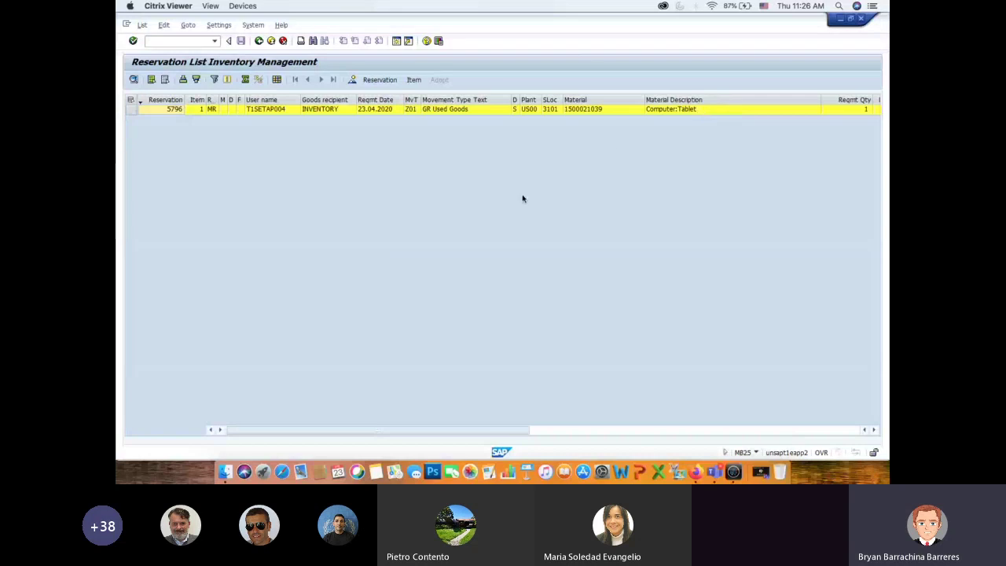
{"action": "left_click", "coordinate": [214, 80]}
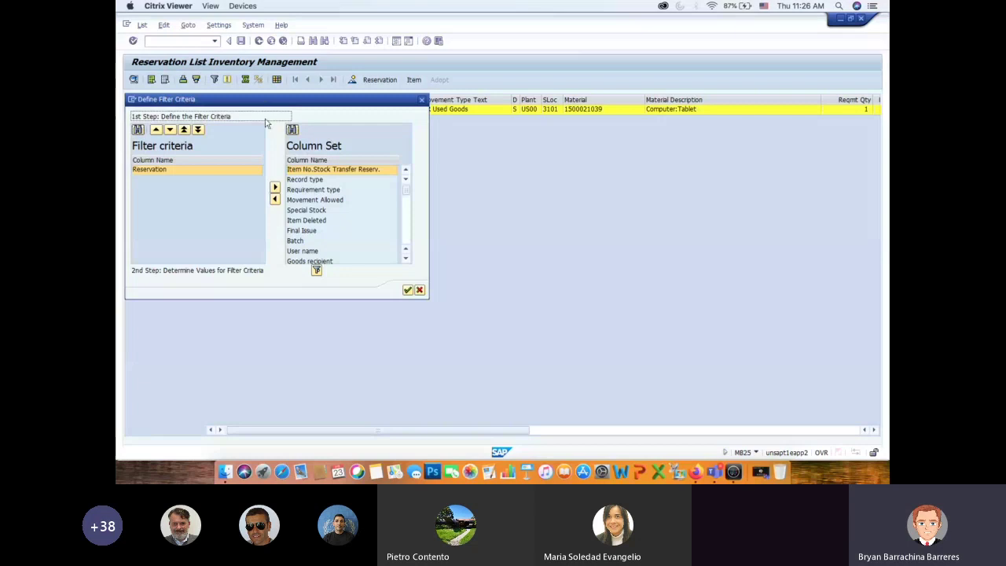
{"action": "left_click", "coordinate": [408, 290]}
{"action": "left_click", "coordinate": [166, 100]}
{"action": "left_click", "coordinate": [215, 79]}
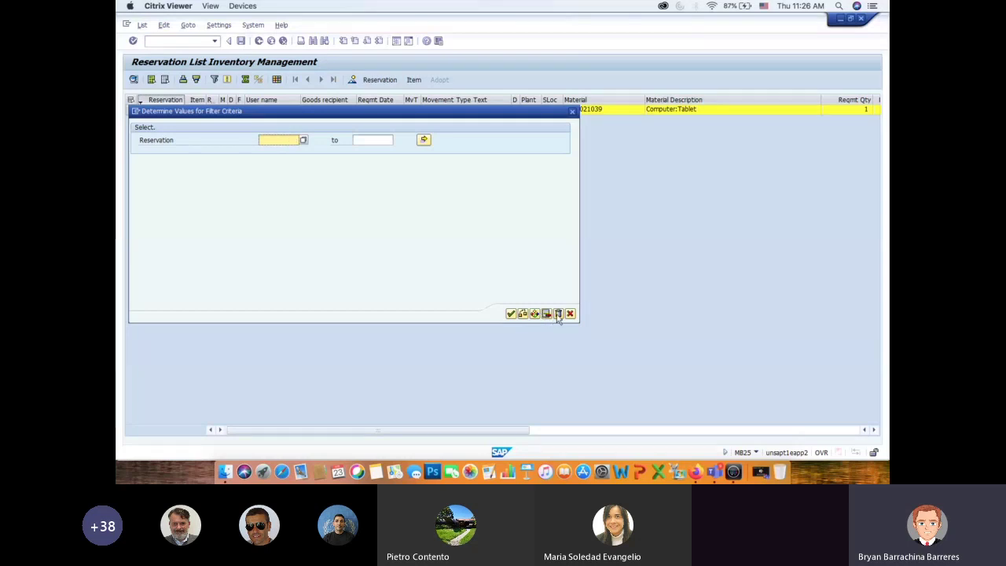
{"action": "left_click", "coordinate": [511, 314]}
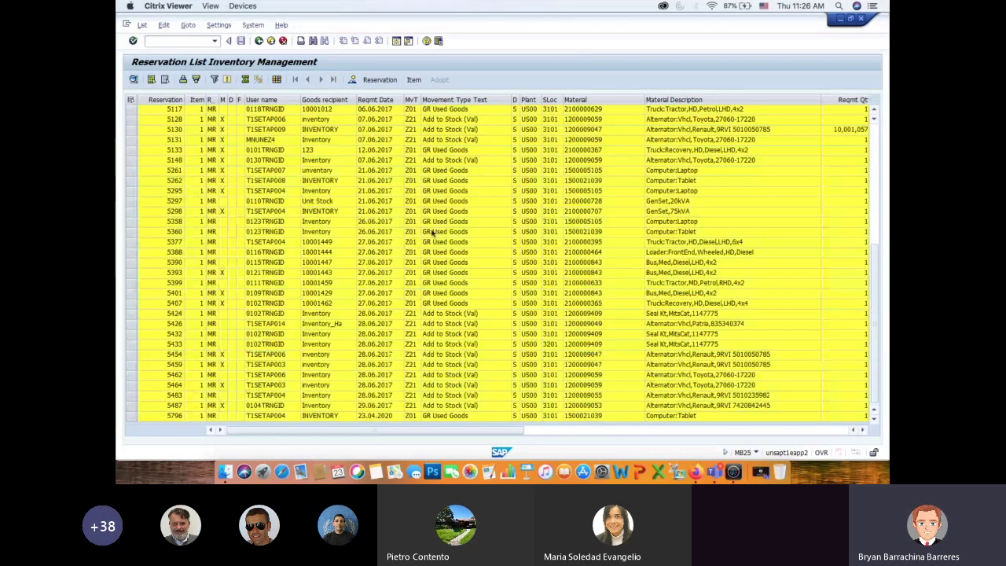
Step: Sort by Reqmt Date newest first and start a filter on the Movement Allowed column
{"action": "left_click", "coordinate": [384, 100]}
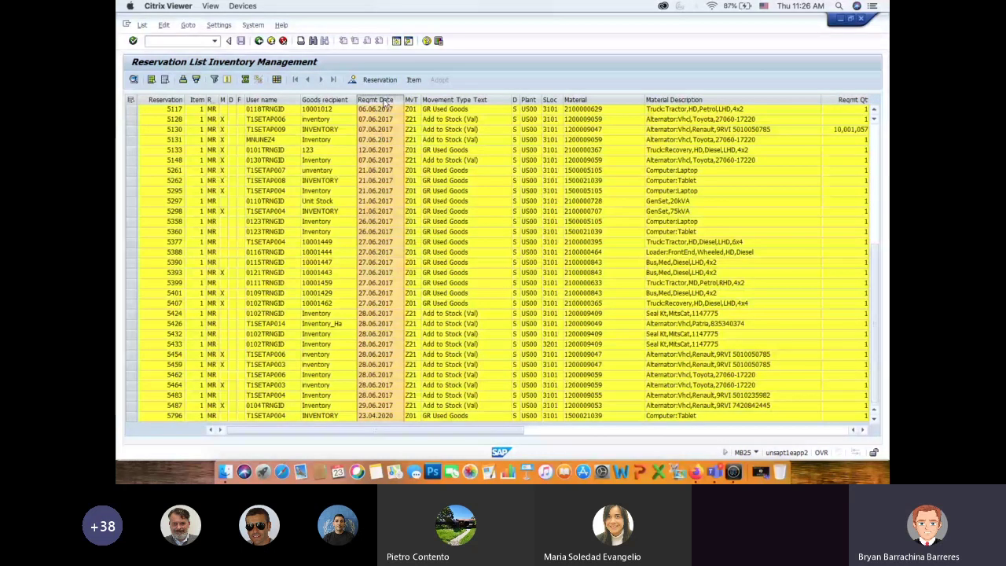
{"action": "left_click", "coordinate": [196, 80]}
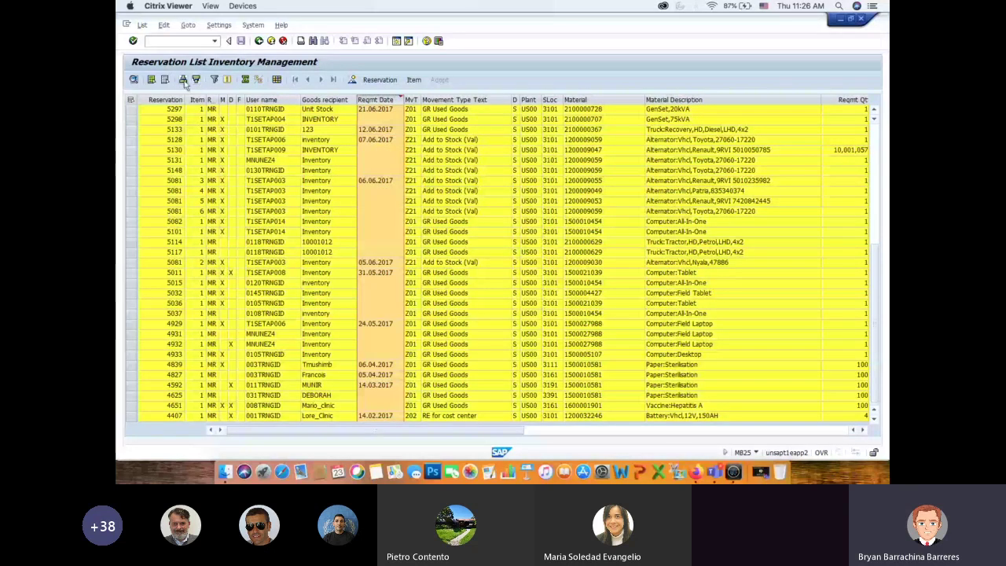
{"action": "left_click", "coordinate": [213, 79]}
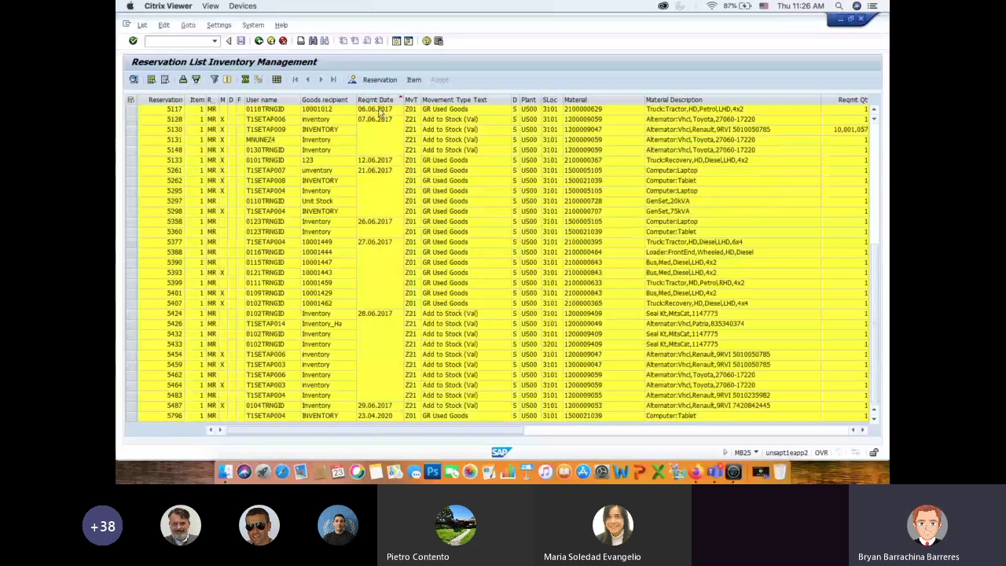
{"action": "left_click", "coordinate": [226, 80]}
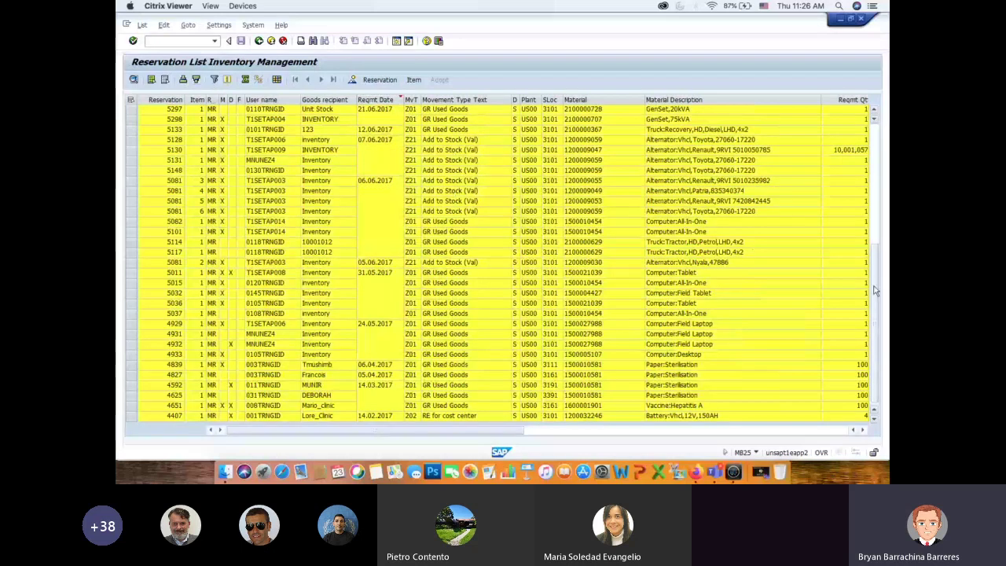
{"action": "left_click", "coordinate": [870, 182]}
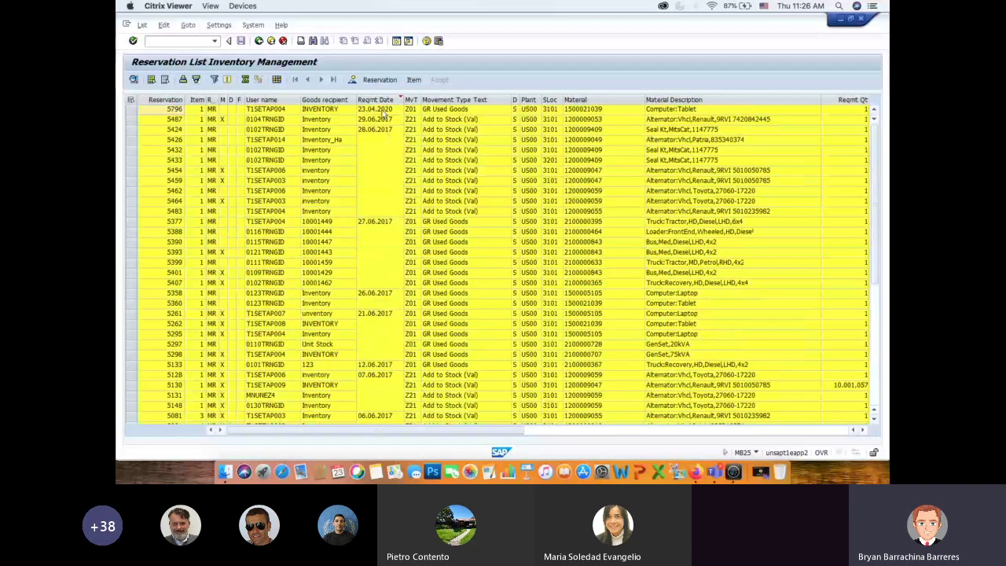
{"action": "left_click", "coordinate": [132, 112]}
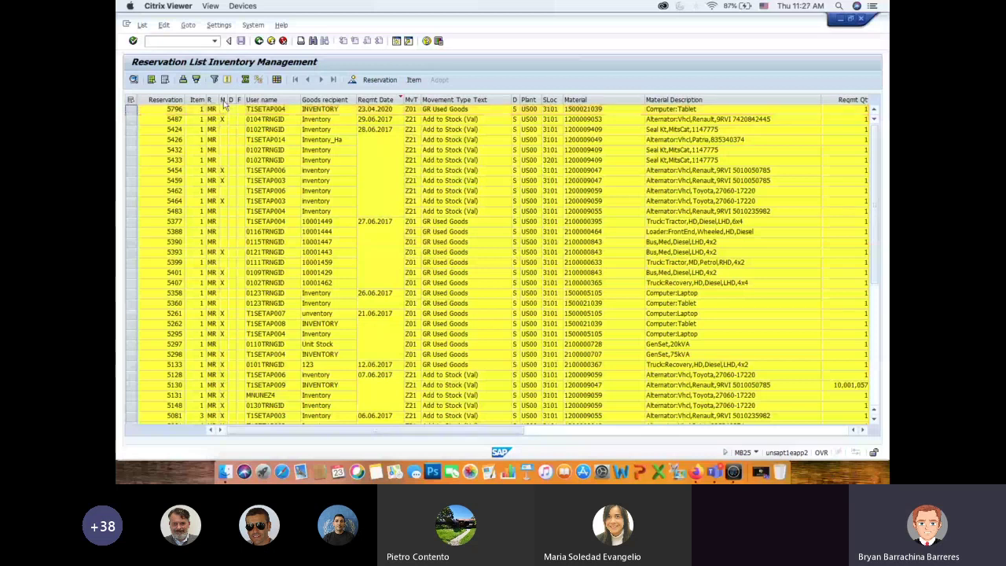
{"action": "left_click", "coordinate": [224, 100]}
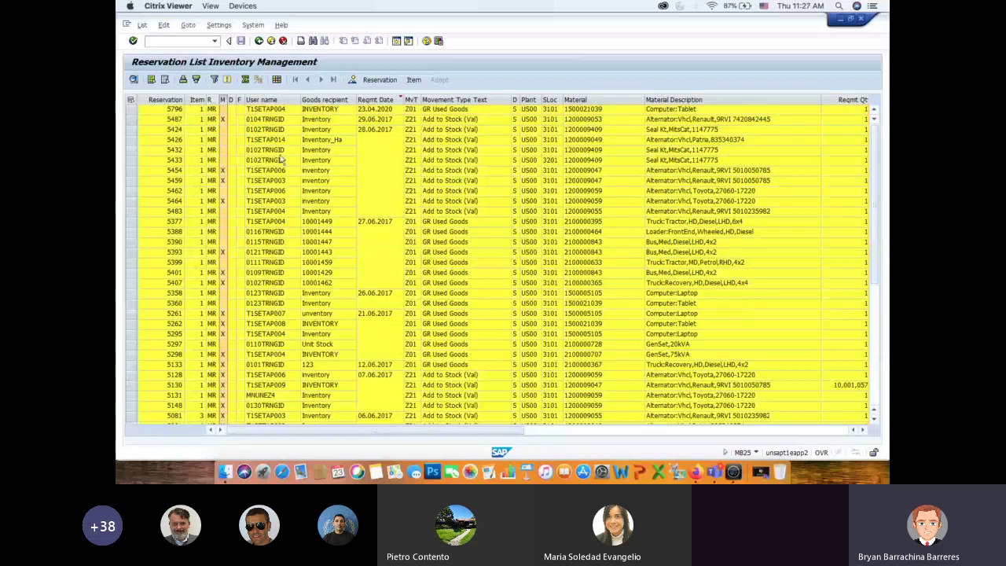
{"action": "left_click", "coordinate": [214, 79]}
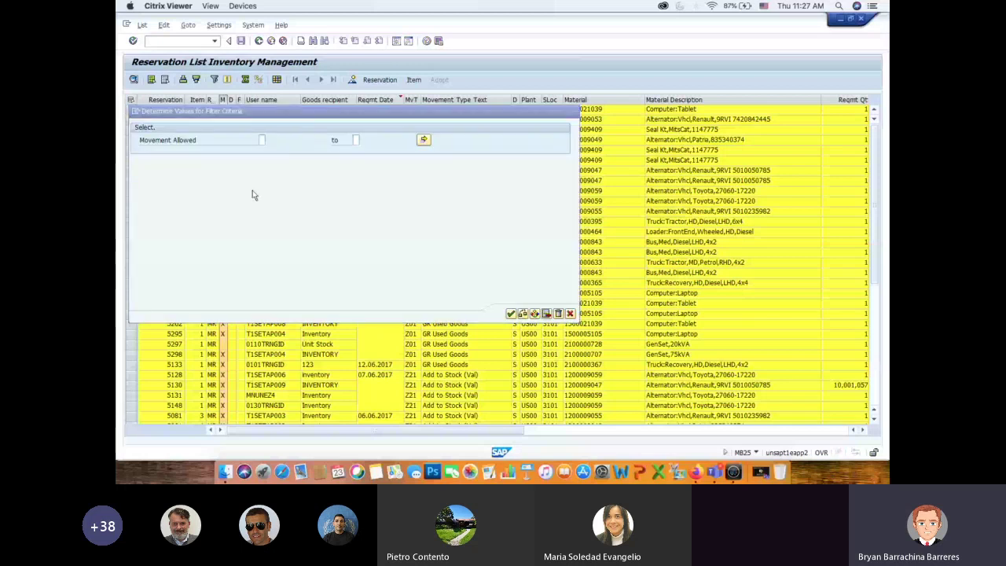
Step: Filter Movement Allowed to not equal X, leaving reservations 5796 down to 4407 listed
{"action": "key", "text": "F4"}
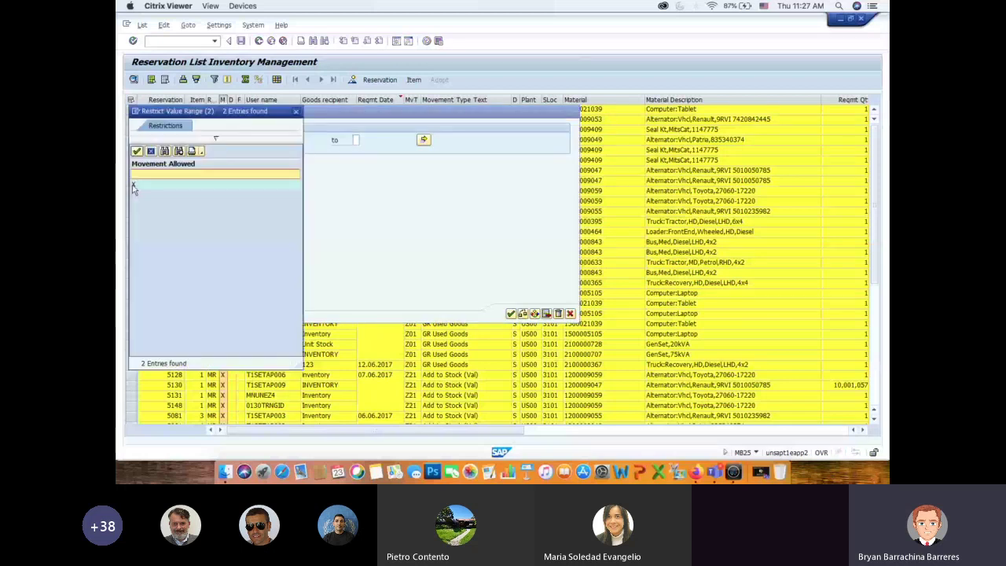
{"action": "double_click", "coordinate": [134, 186]}
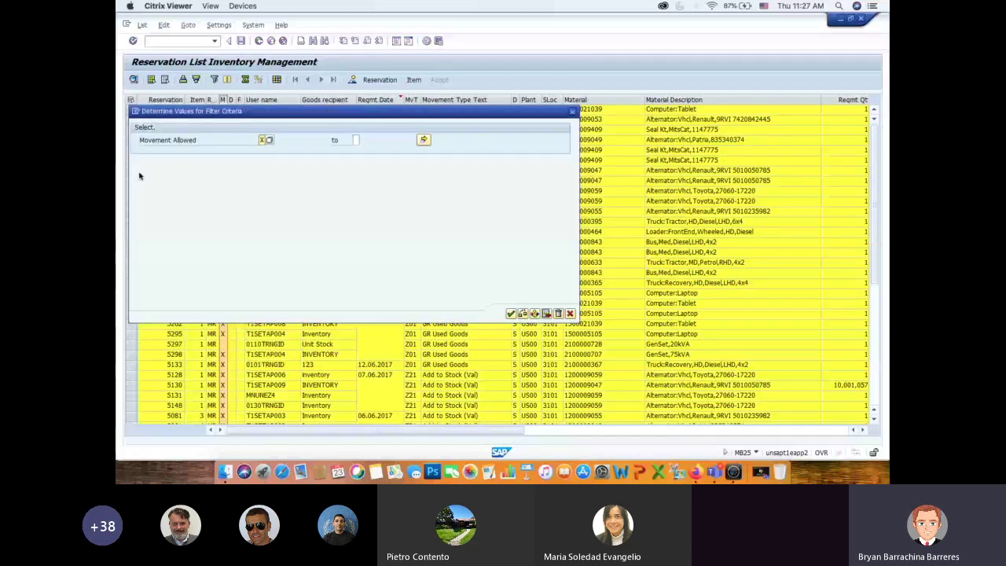
{"action": "left_click", "coordinate": [534, 314]}
{"action": "left_click", "coordinate": [188, 202]}
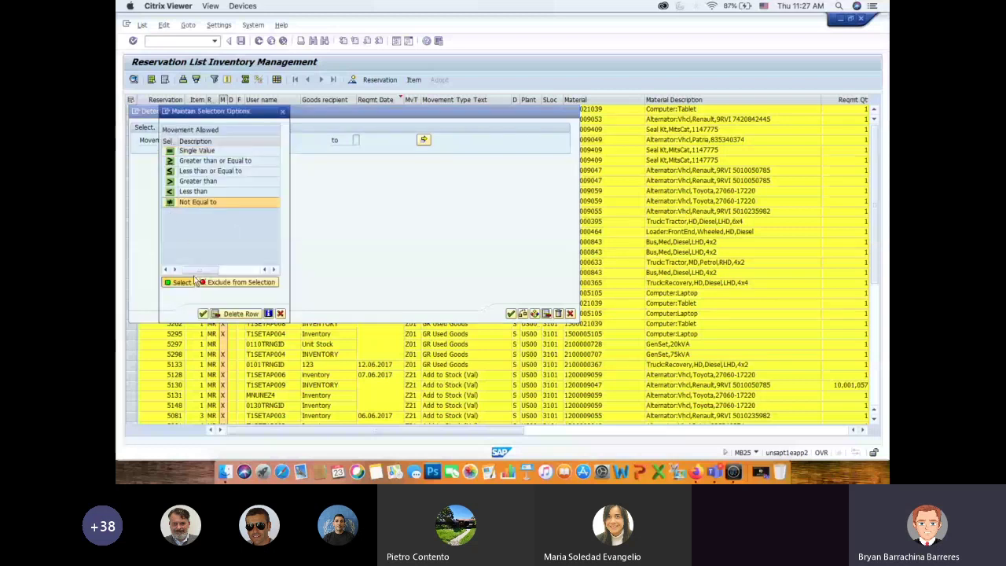
{"action": "left_click", "coordinate": [203, 314]}
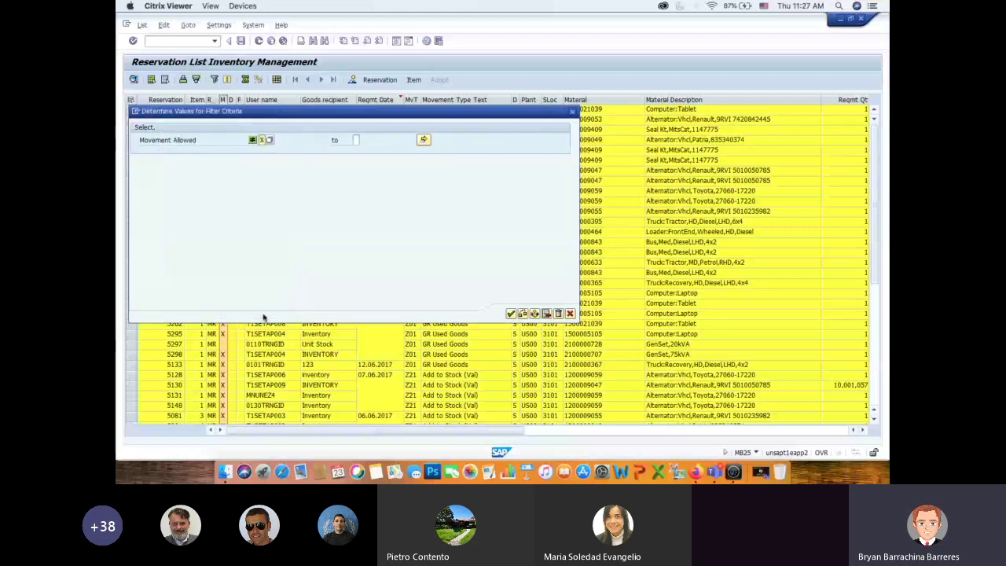
{"action": "left_click", "coordinate": [511, 314]}
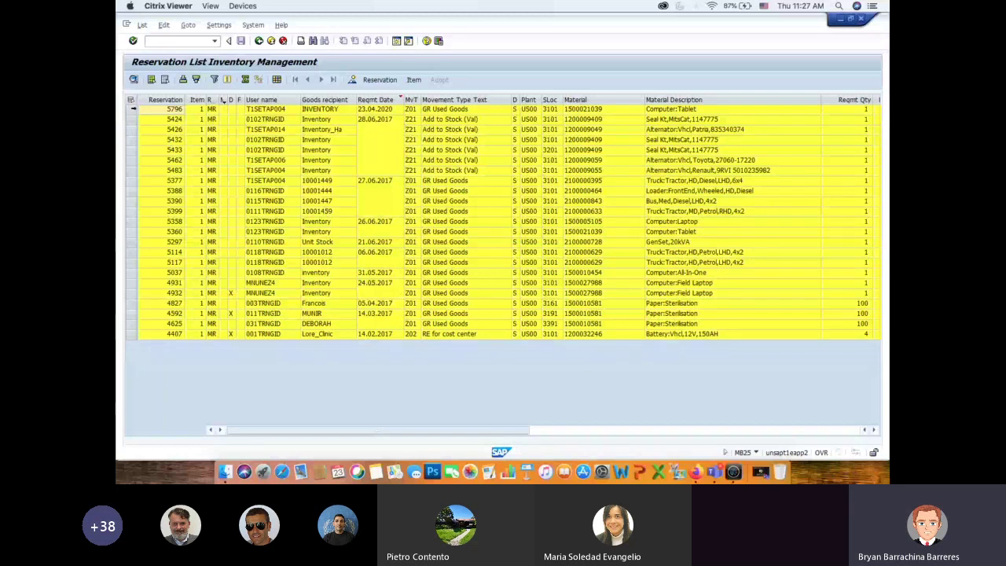
{"action": "left_click", "coordinate": [376, 111]}
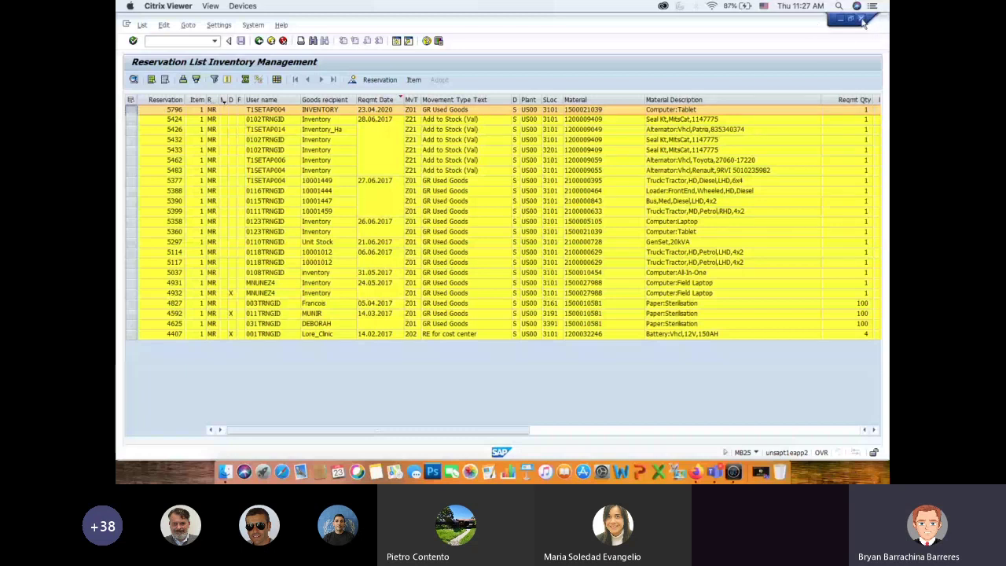
{"action": "double_click", "coordinate": [173, 110]}
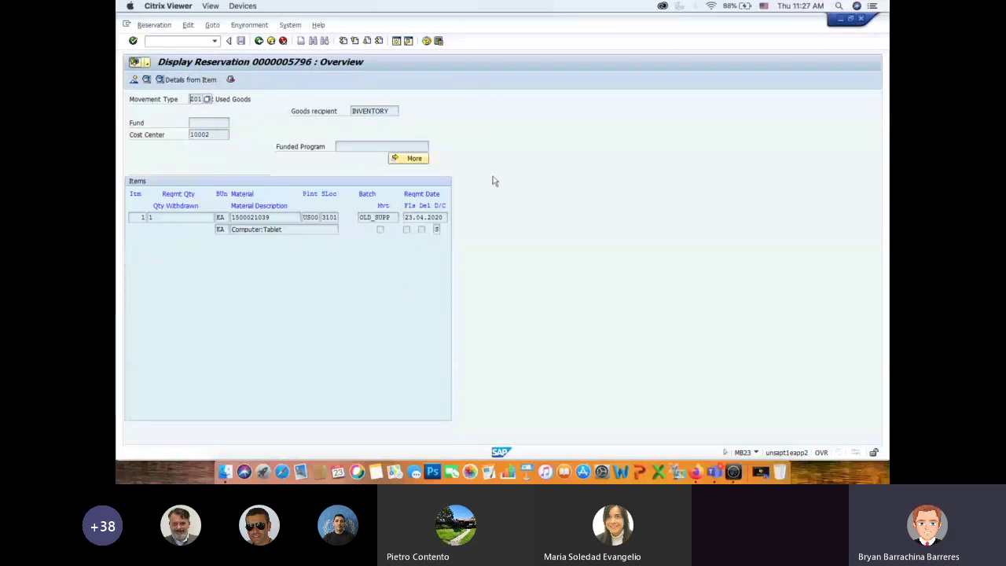
{"action": "left_click", "coordinate": [272, 43]}
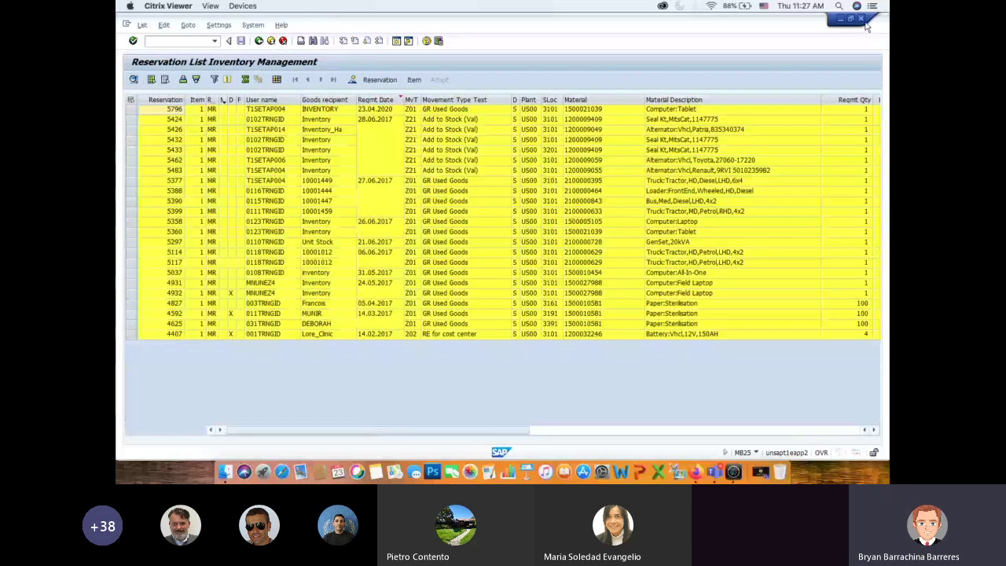
{"action": "left_click", "coordinate": [862, 19]}
{"action": "double_click", "coordinate": [466, 143]}
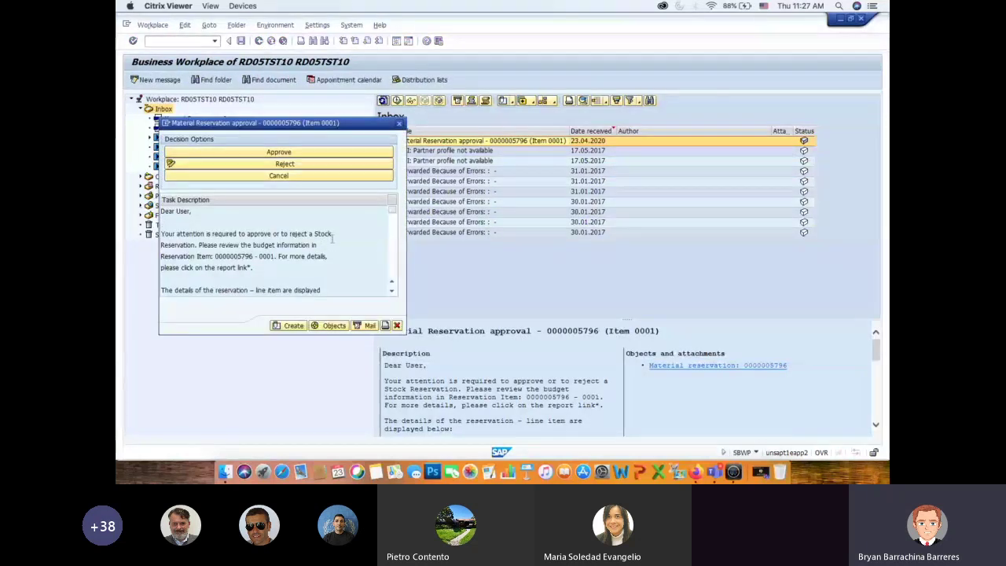
{"action": "left_click", "coordinate": [304, 154]}
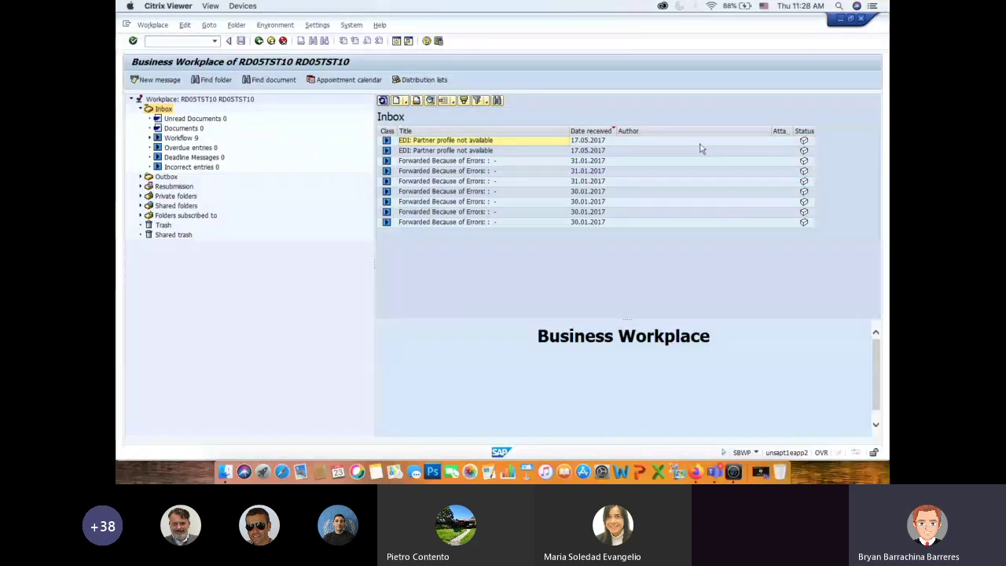
Step: Read Steps 6–7 of the Mission Liquidation guide, up to the IW52 notification update, then return to SAP
{"action": "key", "text": "super+Tab"}
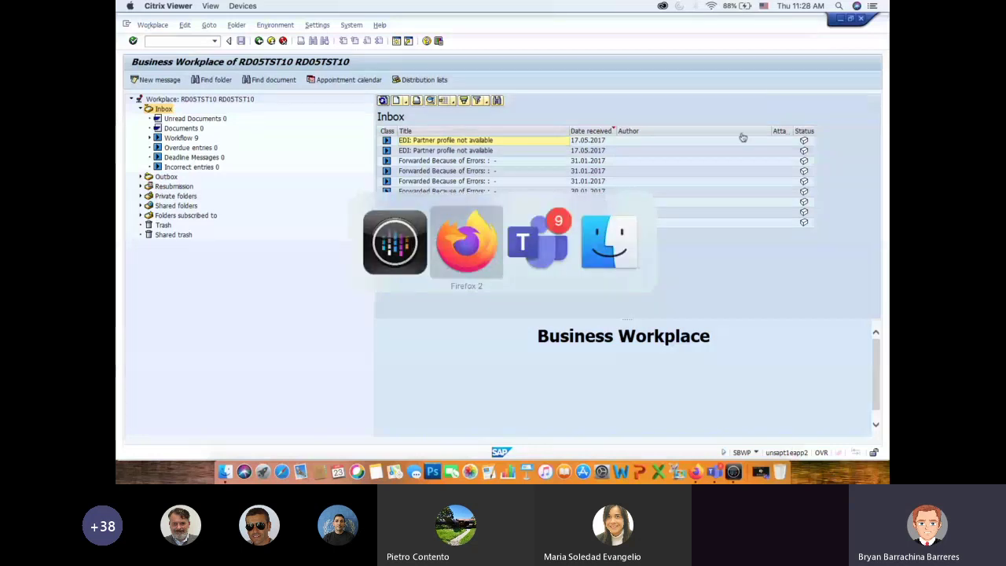
{"action": "left_click", "coordinate": [450, 22]}
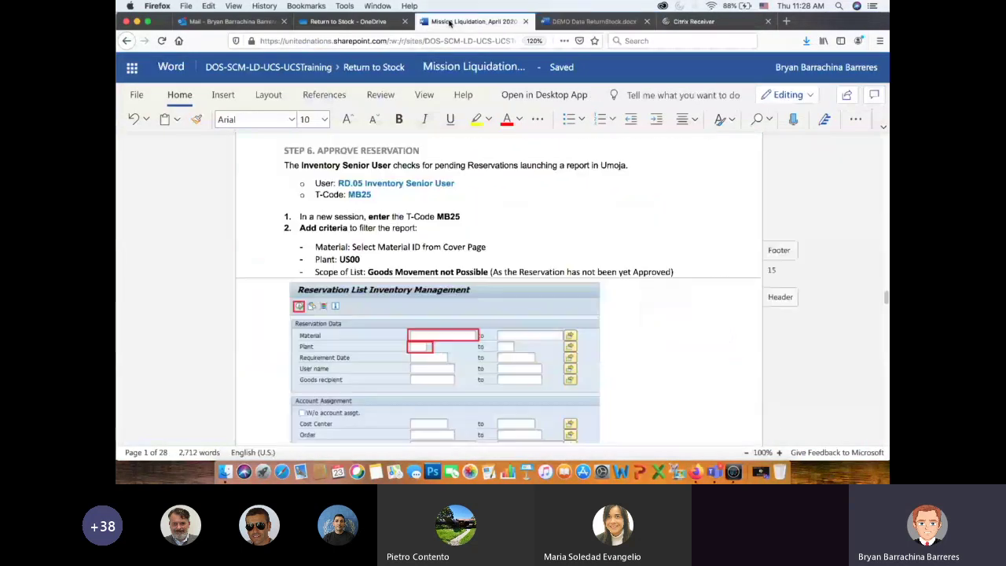
{"action": "scroll", "coordinate": [502, 234], "scroll_direction": "down", "scroll_amount": 3}
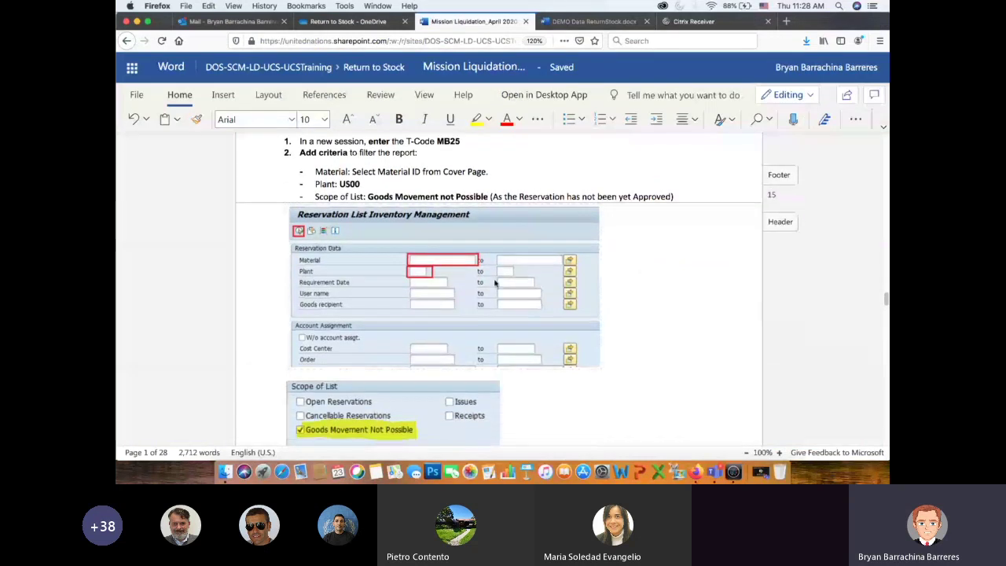
{"action": "scroll", "coordinate": [495, 283], "scroll_direction": "down", "scroll_amount": 10}
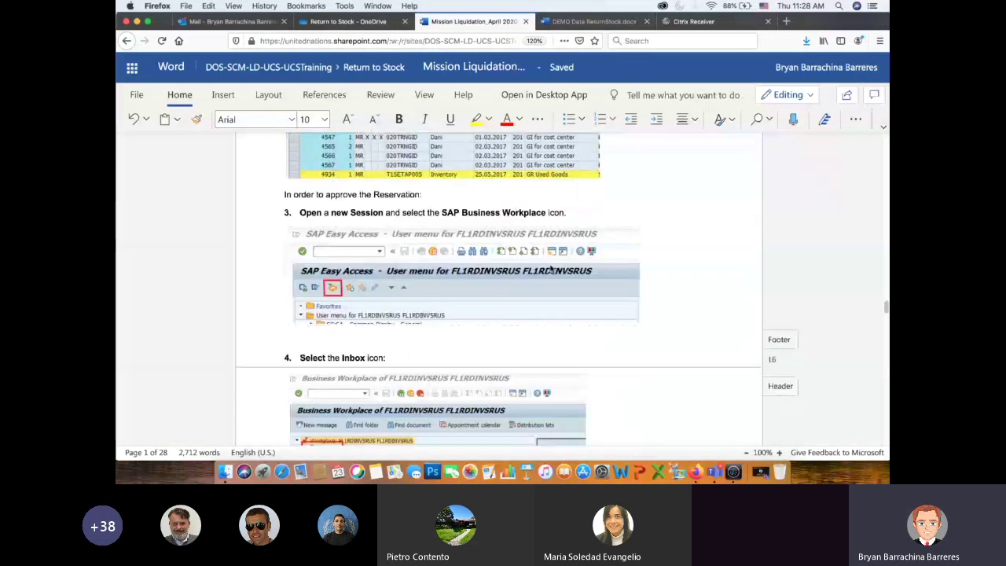
{"action": "scroll", "coordinate": [582, 259], "scroll_direction": "down", "scroll_amount": 2}
{"action": "scroll", "coordinate": [609, 245], "scroll_direction": "down", "scroll_amount": 10}
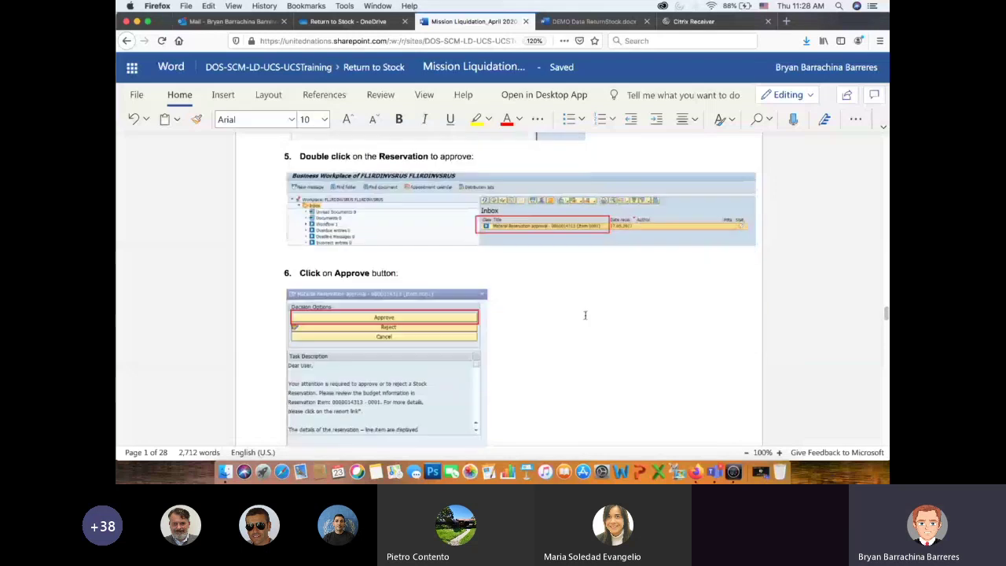
{"action": "scroll", "coordinate": [581, 263], "scroll_direction": "down", "scroll_amount": 3}
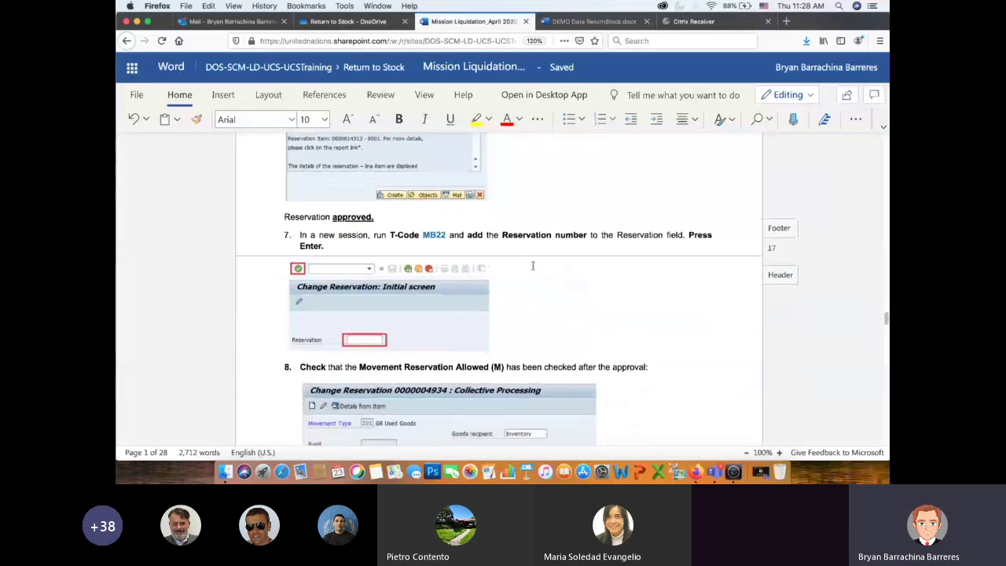
{"action": "scroll", "coordinate": [538, 202], "scroll_direction": "down", "scroll_amount": 1}
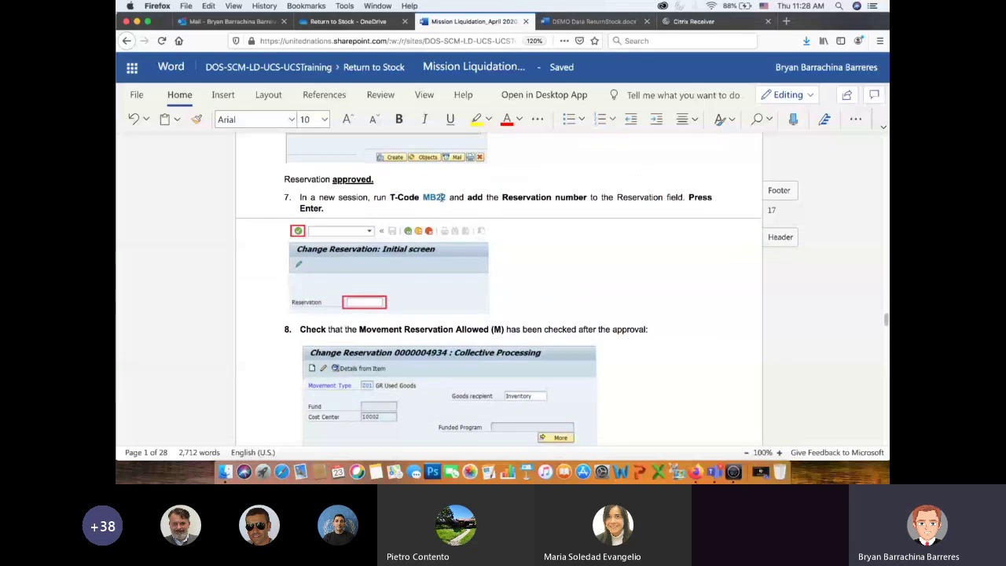
{"action": "scroll", "coordinate": [623, 255], "scroll_direction": "down", "scroll_amount": 5}
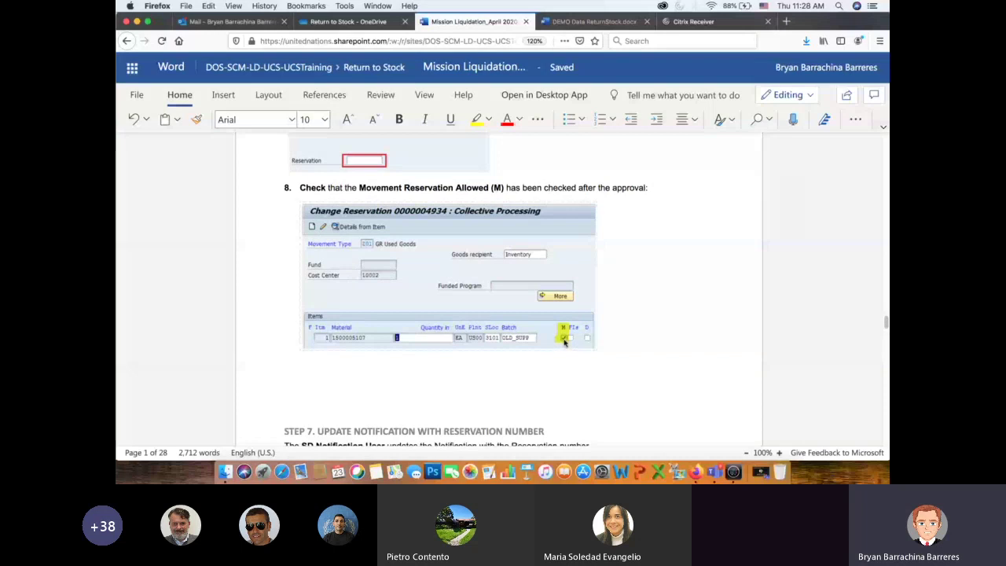
{"action": "scroll", "coordinate": [651, 316], "scroll_direction": "down", "scroll_amount": 5}
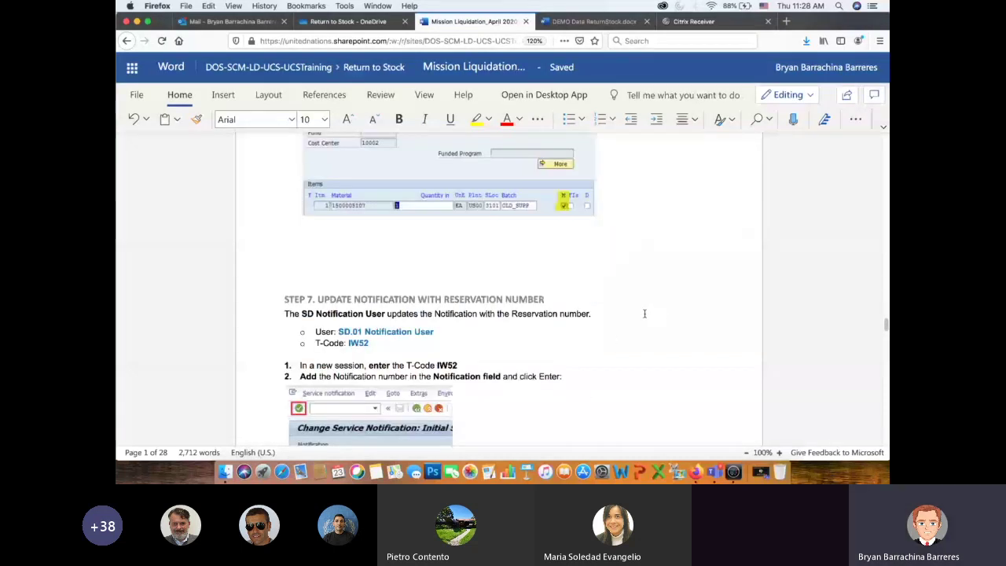
{"action": "scroll", "coordinate": [645, 314], "scroll_direction": "down", "scroll_amount": 1}
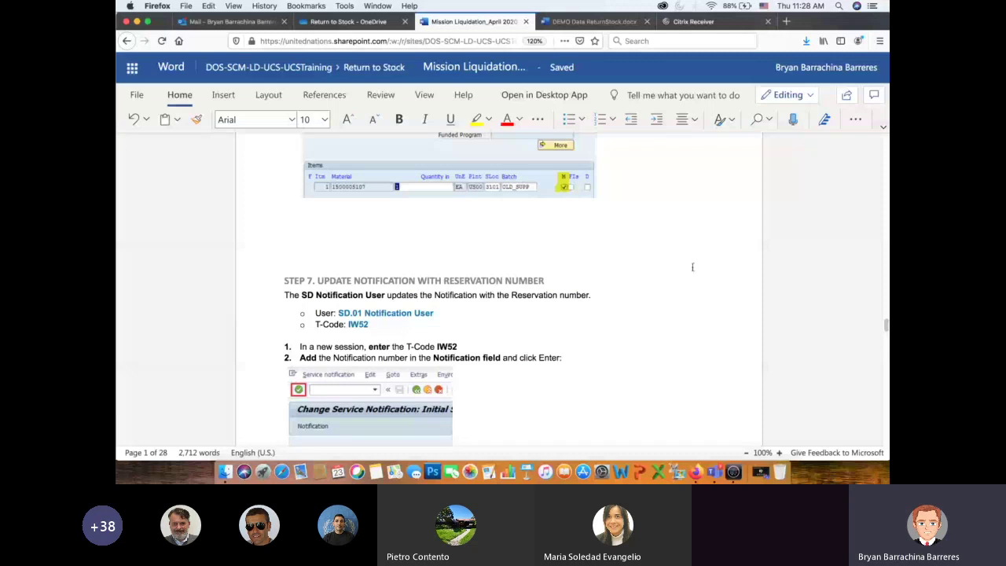
{"action": "scroll", "coordinate": [642, 274], "scroll_direction": "down", "scroll_amount": 3}
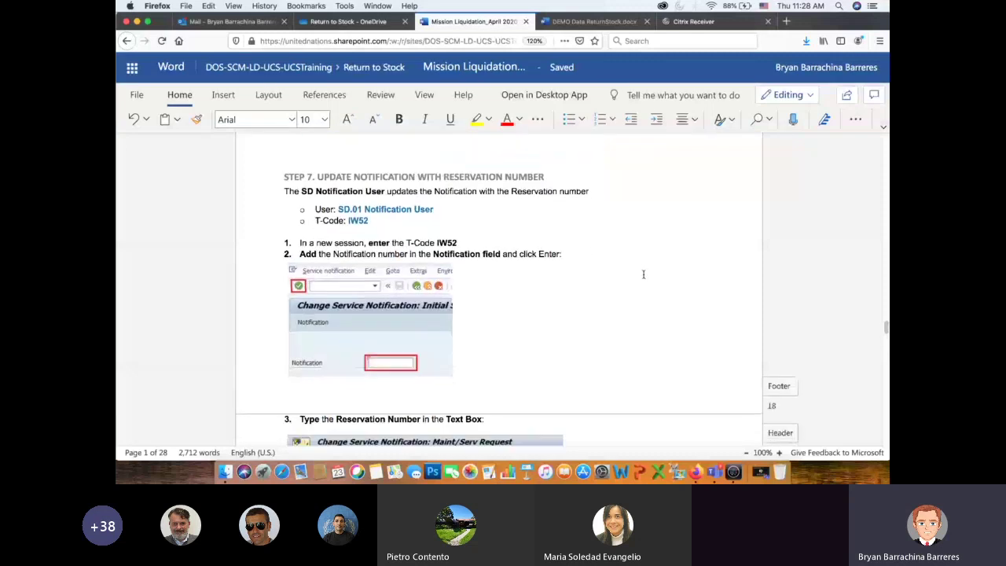
{"action": "key", "text": "super+Tab"}
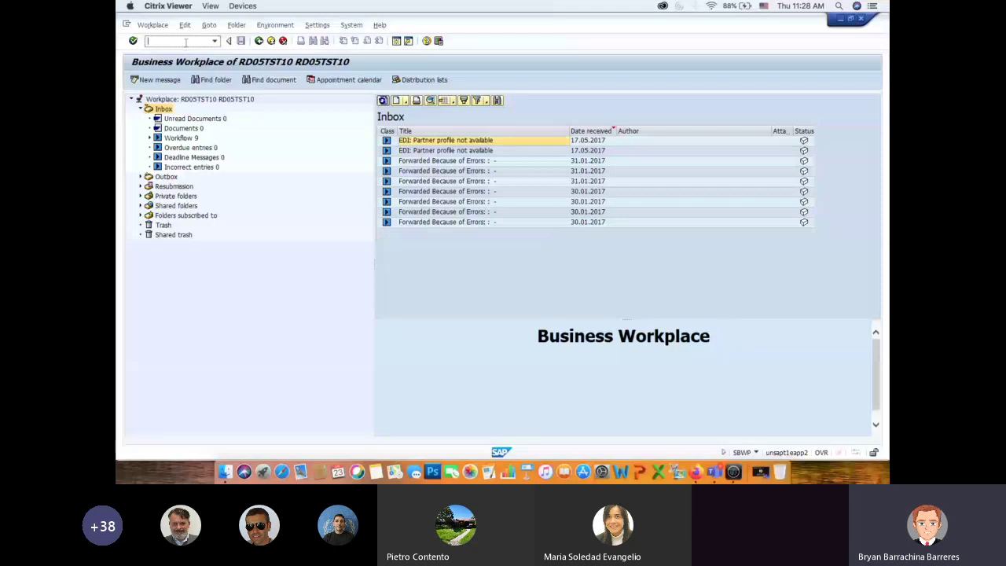
Step: Try running transaction MB22 via /nmb22, which this user isn't authorized for
{"action": "left_click", "coordinate": [186, 41]}
{"action": "type", "text": "/nmb22"}
{"action": "key", "text": "Return"}
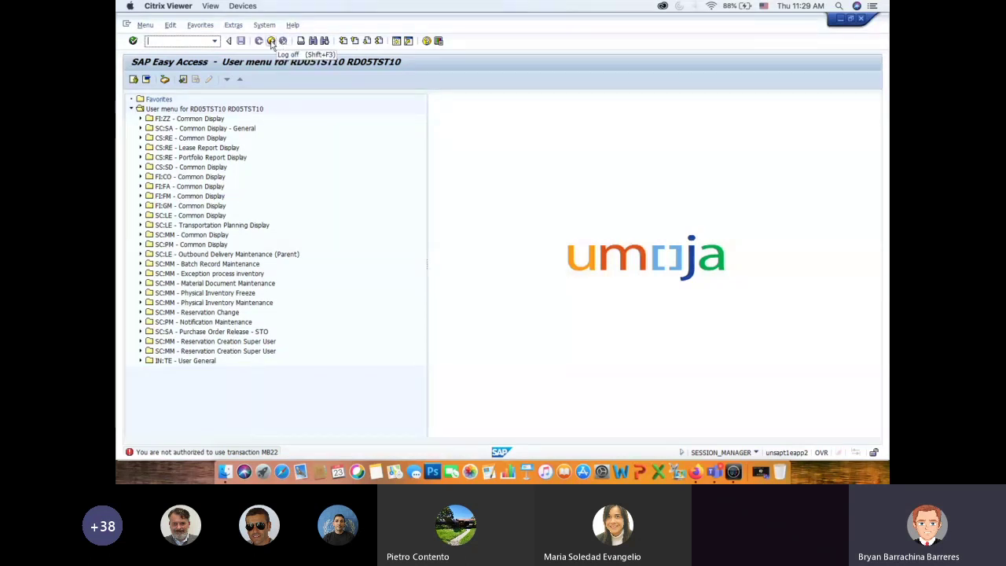
Step: Log off the SAP session and switch to the training guide in Firefox
{"action": "left_click", "coordinate": [270, 41]}
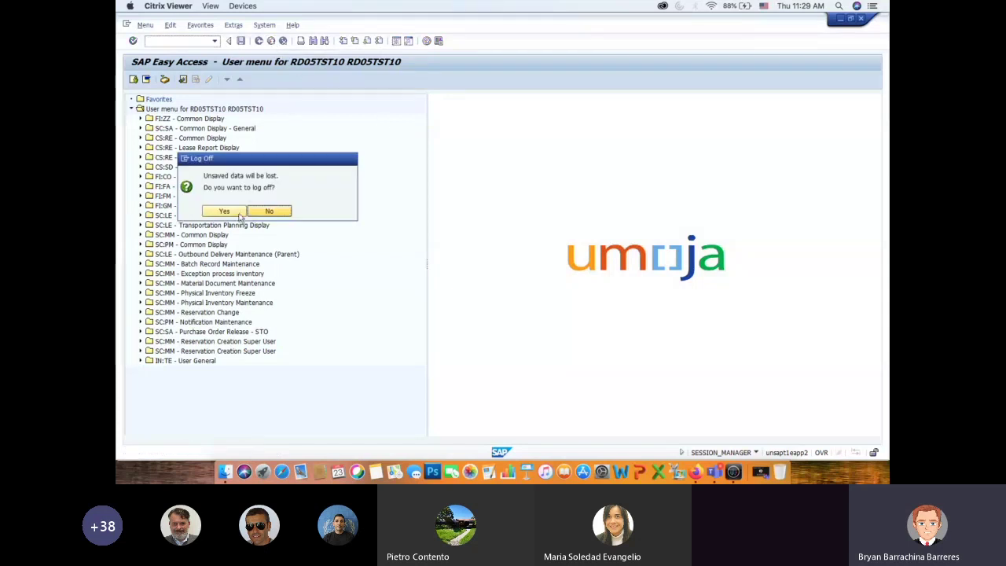
{"action": "key", "text": "Return"}
{"action": "key", "text": "super+Tab"}
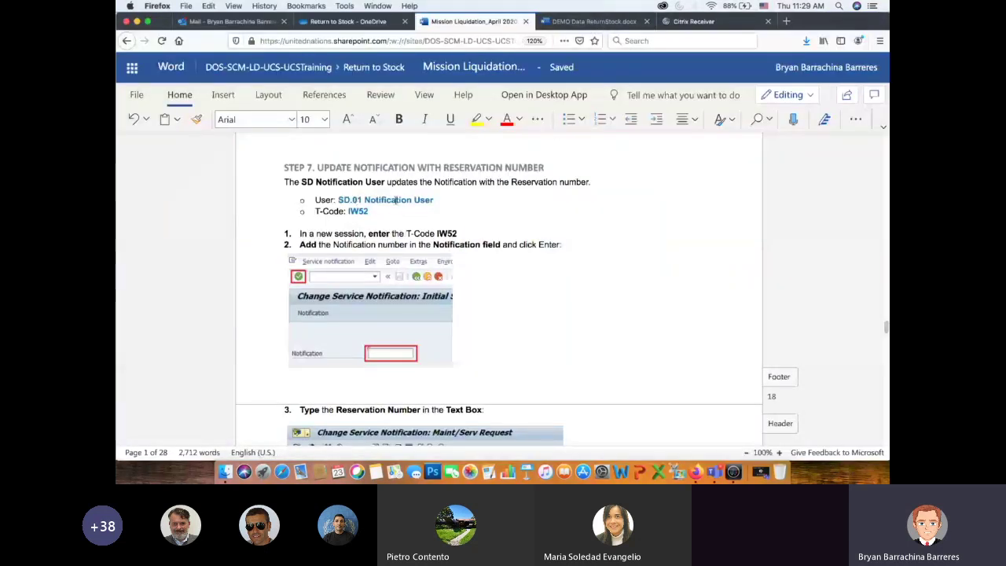
Step: Find the SD.01 Notification User's login ID in the DEMO Data ReturnStock credentials table
{"action": "double_click", "coordinate": [386, 199]}
{"action": "left_click", "coordinate": [595, 22]}
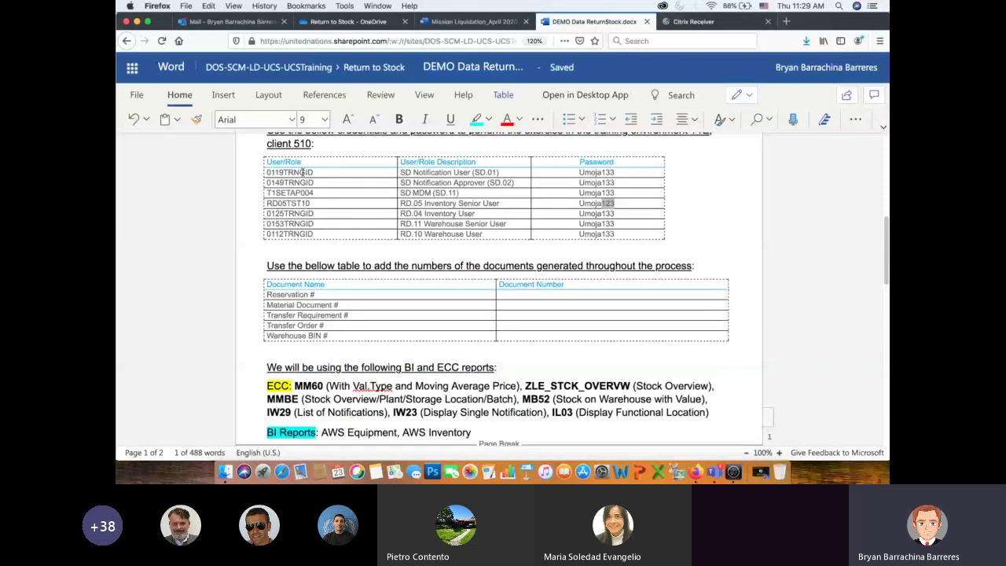
{"action": "key", "text": "super+a"}
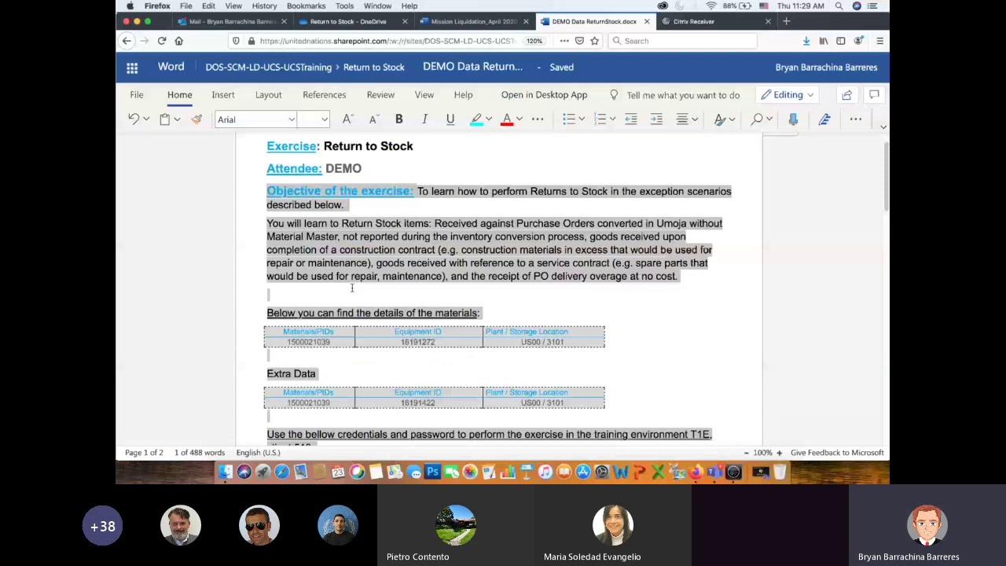
{"action": "left_click", "coordinate": [352, 287]}
{"action": "scroll", "coordinate": [351, 267], "scroll_direction": "down", "scroll_amount": 4}
{"action": "scroll", "coordinate": [351, 250], "scroll_direction": "down", "scroll_amount": 2}
{"action": "double_click", "coordinate": [293, 233]}
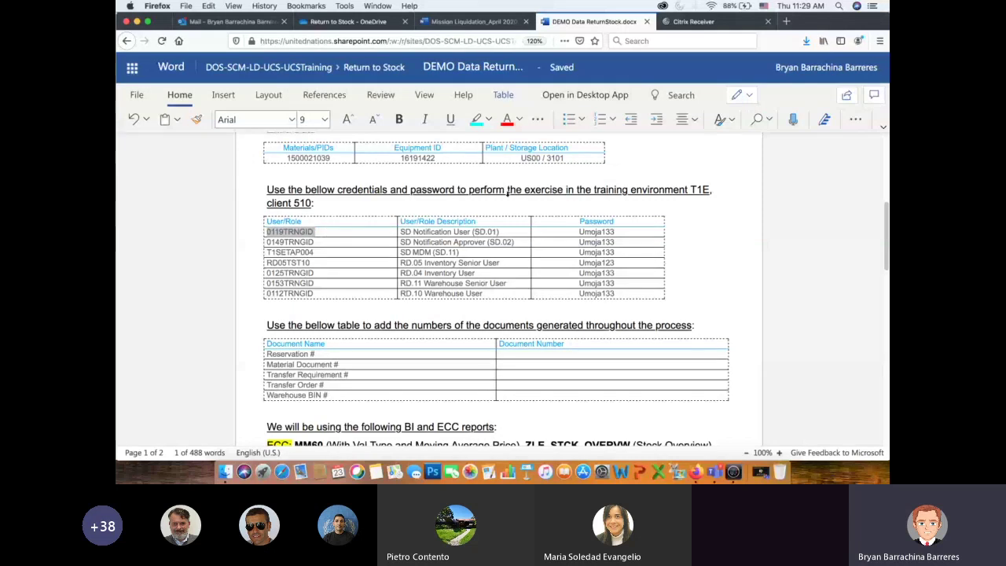
{"action": "key", "text": "super+Tab"}
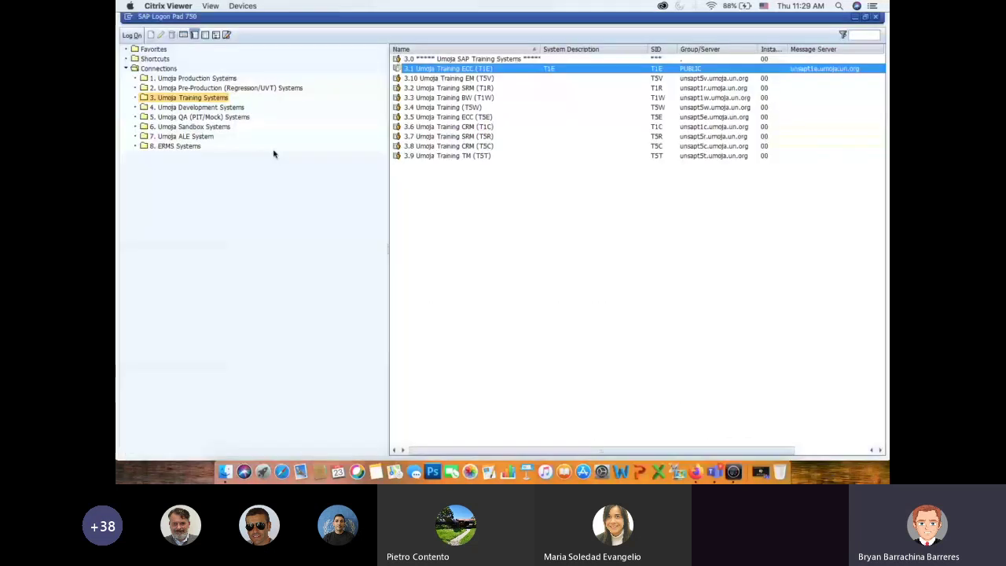
Step: Log on to Umoja Training ECC (T1E) with the notification user's ID and password
{"action": "double_click", "coordinate": [481, 69]}
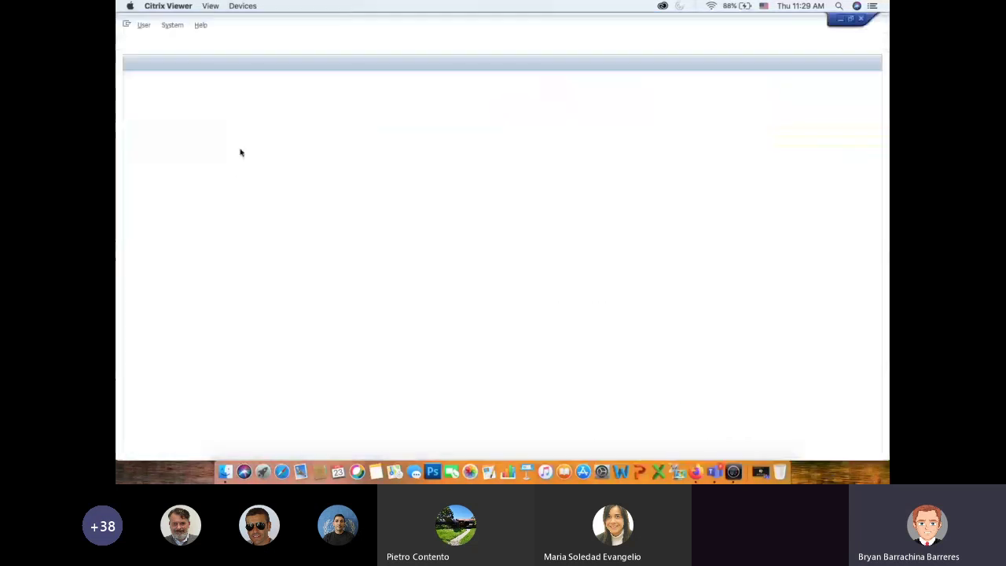
{"action": "type", "text": "0119TRNGID"}
{"action": "key", "text": "Tab"}
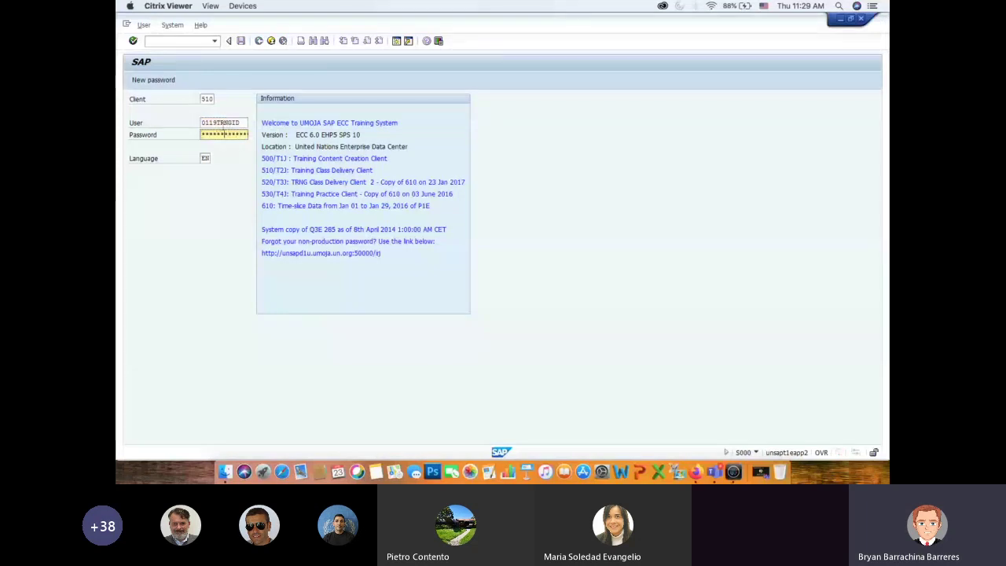
{"action": "key", "text": "Return"}
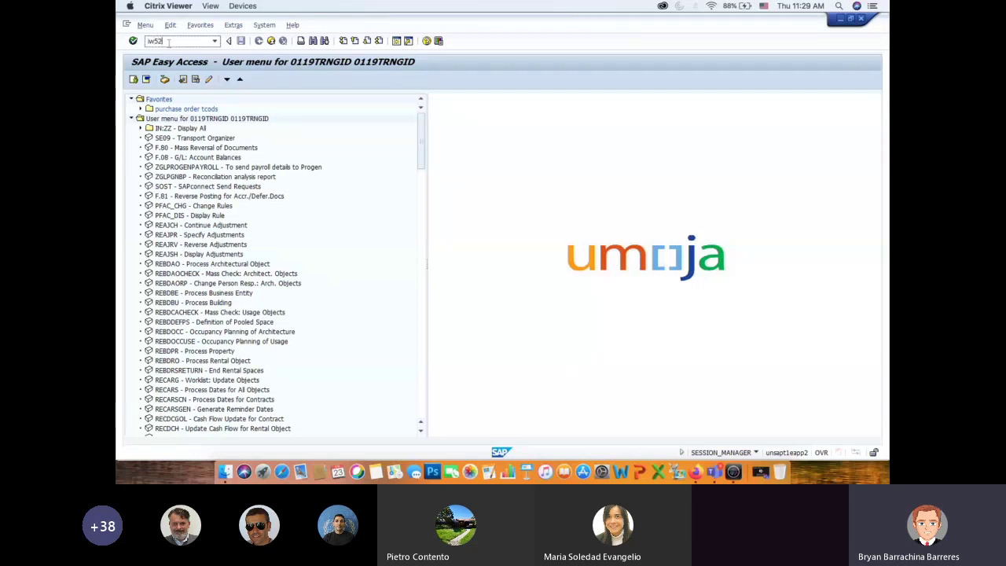
Step: Open IW52 Change Service Notification and review previously used notification numbers, leaving the field empty
{"action": "key", "text": "Return"}
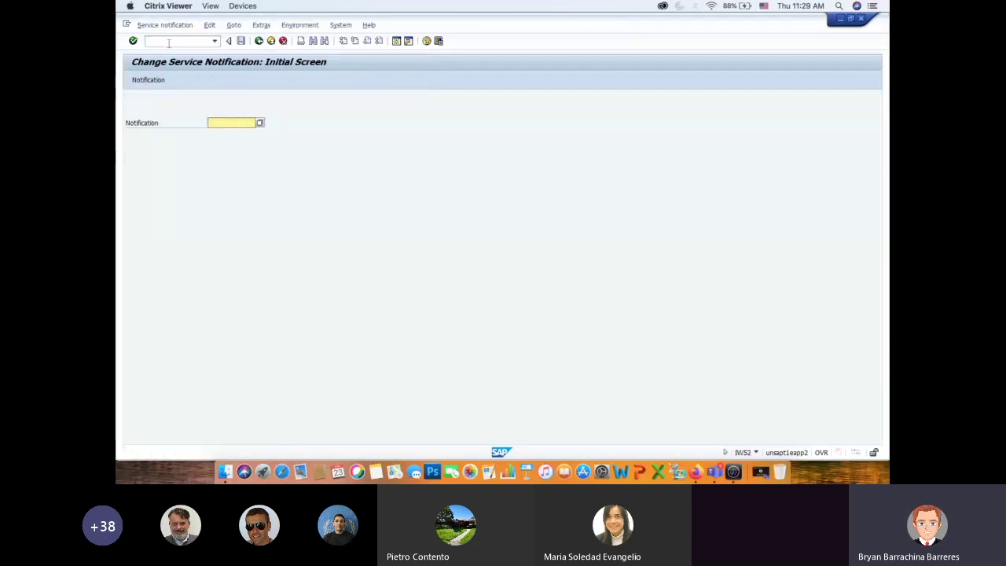
{"action": "left_click", "coordinate": [219, 125]}
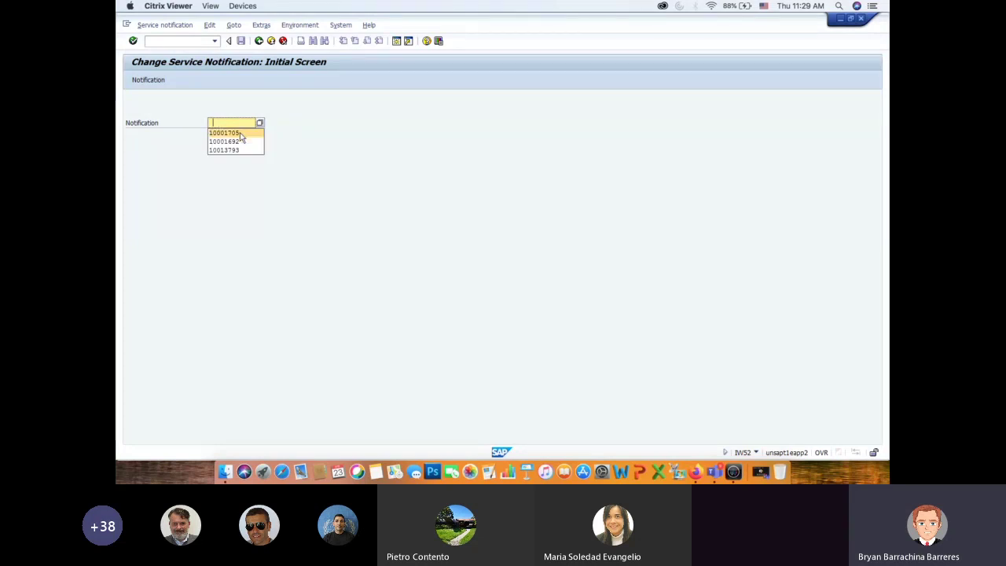
{"action": "left_click", "coordinate": [230, 123]}
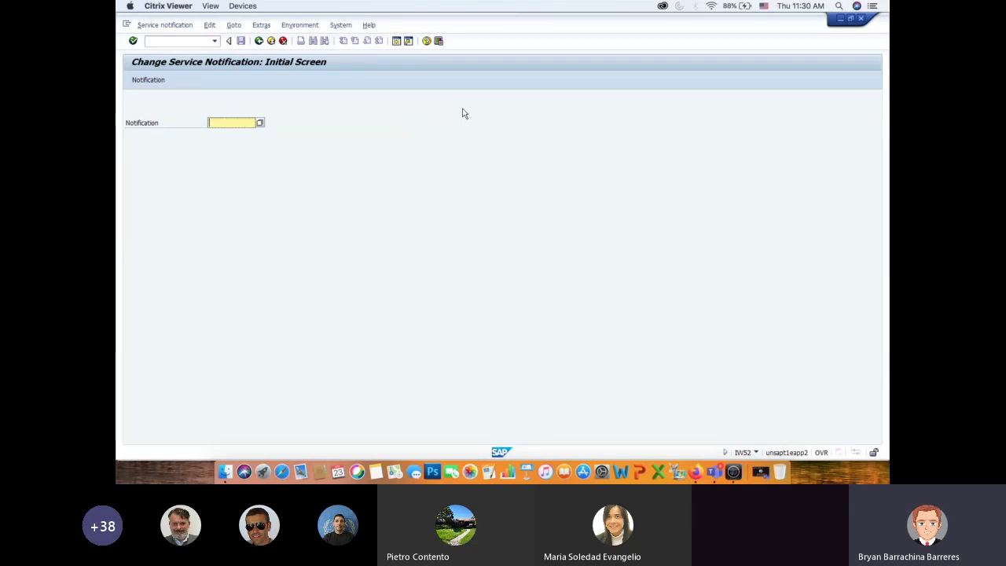
{"action": "key", "text": "super+Tab"}
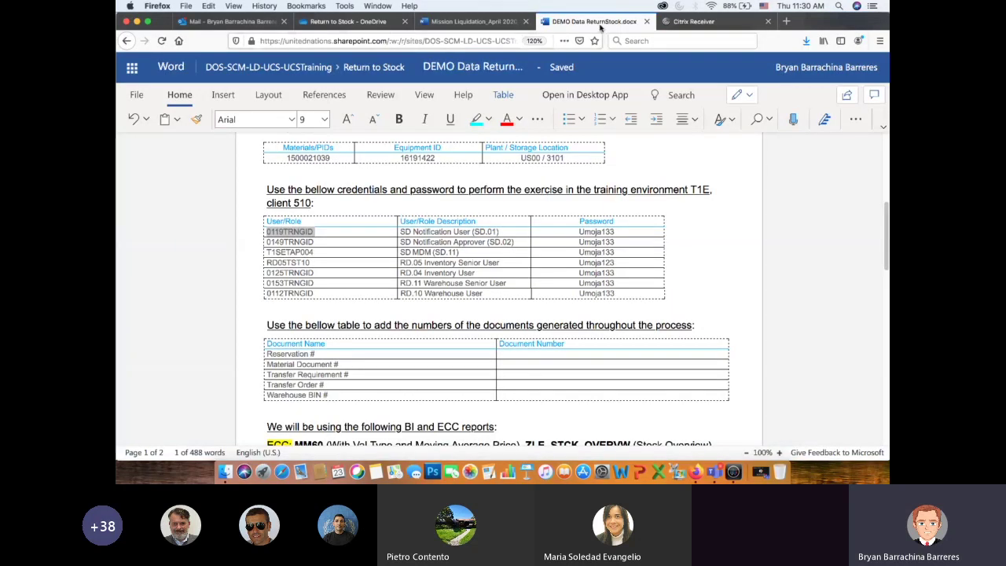
Step: Scroll the guide to the ECC and BI reports paragraph, then return to the IW52 screen
{"action": "scroll", "coordinate": [489, 209], "scroll_direction": "down", "scroll_amount": 2}
{"action": "scroll", "coordinate": [487, 209], "scroll_direction": "down", "scroll_amount": 5}
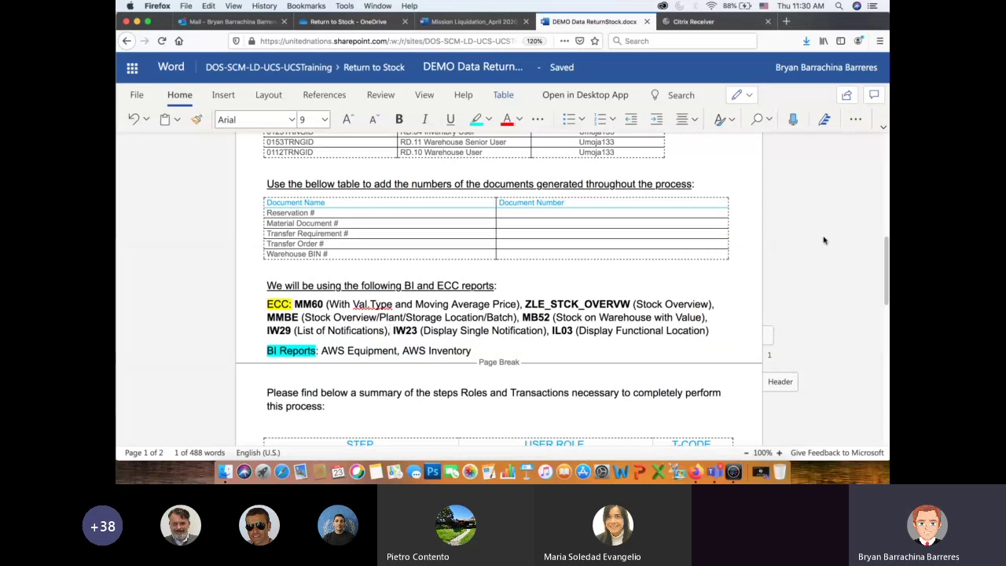
{"action": "key", "text": "super+Tab"}
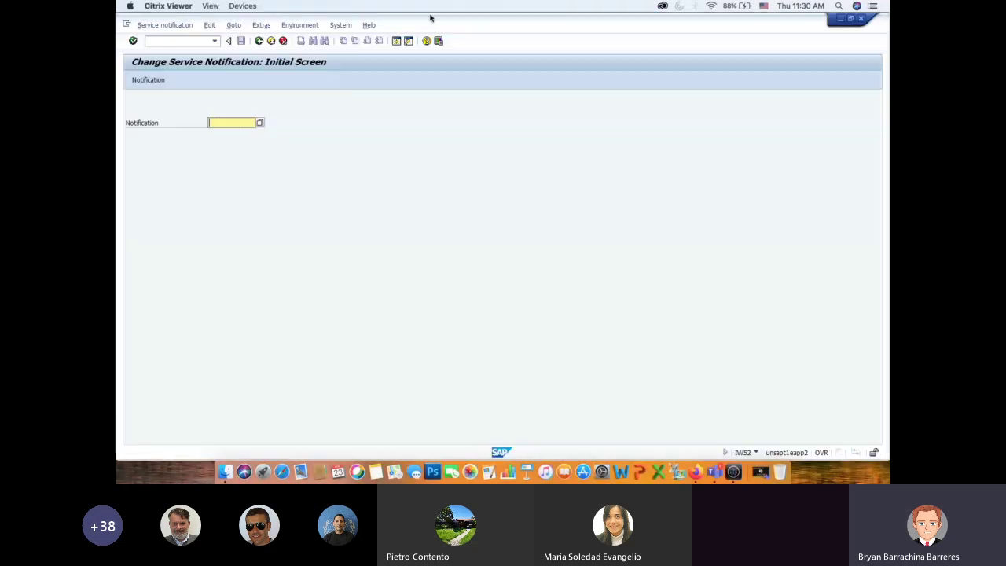
Step: Open a new SAP session and launch transaction iw29 to display notifications
{"action": "left_click", "coordinate": [397, 41]}
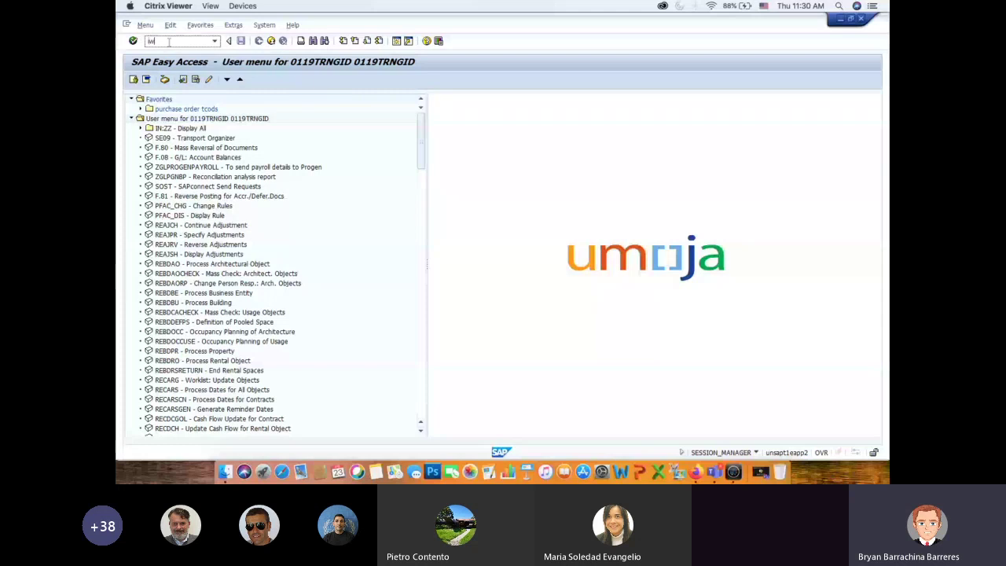
{"action": "key", "text": "Return"}
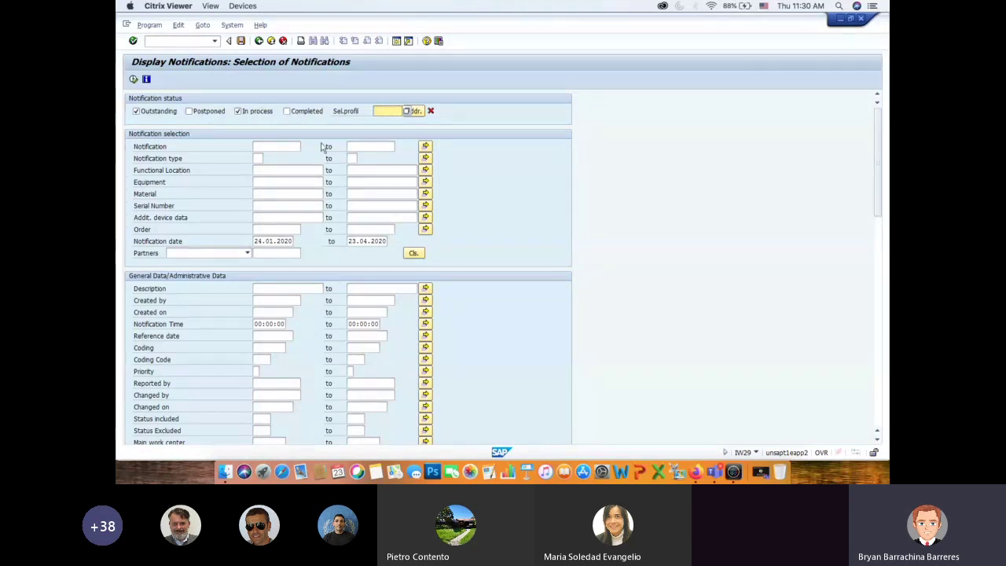
{"action": "left_click", "coordinate": [274, 147]}
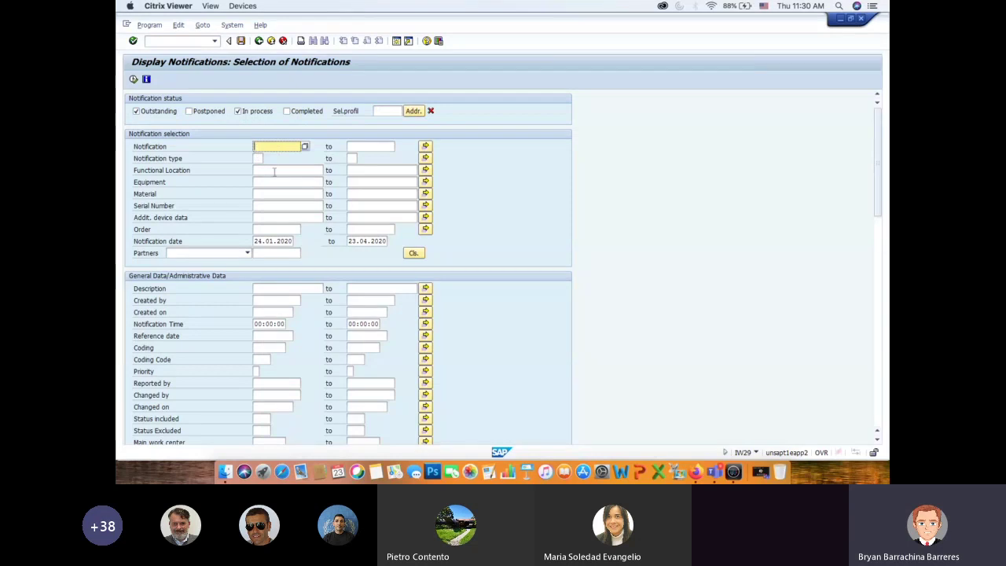
Step: Go through the Functional Location, Equipment and Material criteria and scroll down the selection form
{"action": "left_click", "coordinate": [275, 172]}
{"action": "left_click", "coordinate": [273, 183]}
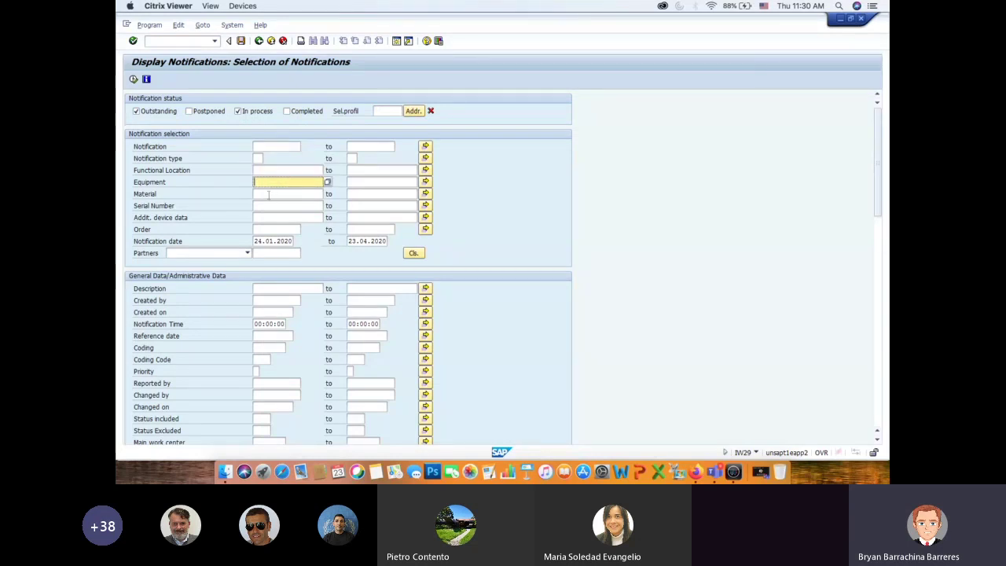
{"action": "left_click", "coordinate": [268, 195]}
{"action": "scroll", "coordinate": [214, 221], "scroll_direction": "down", "scroll_amount": 5}
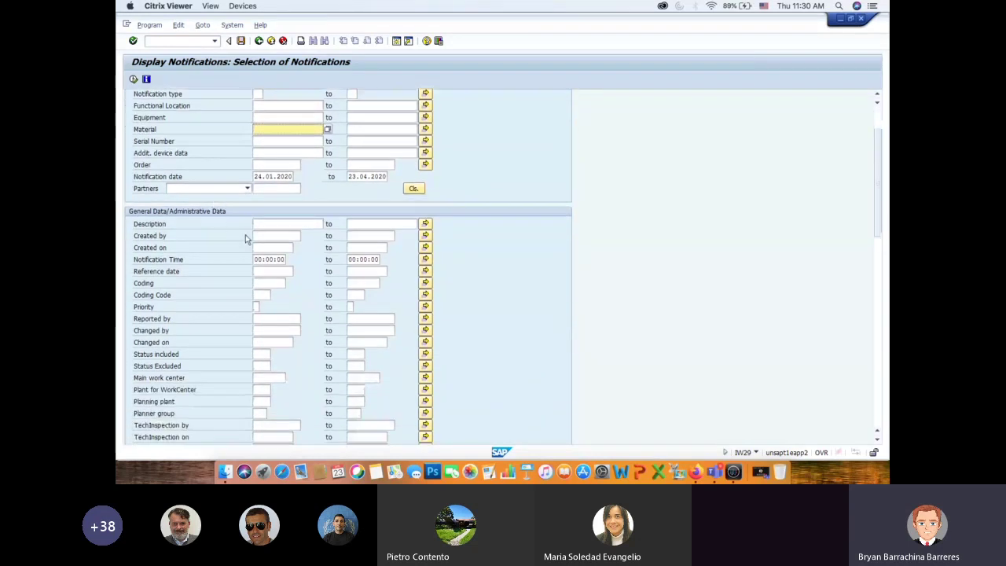
{"action": "scroll", "coordinate": [254, 227], "scroll_direction": "down", "scroll_amount": 1}
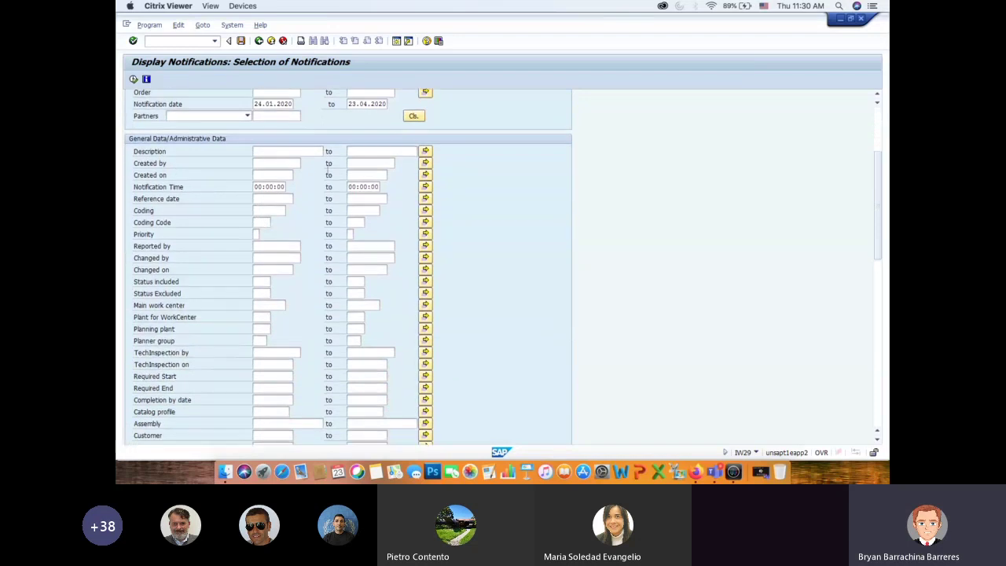
{"action": "scroll", "coordinate": [299, 244], "scroll_direction": "down", "scroll_amount": 2}
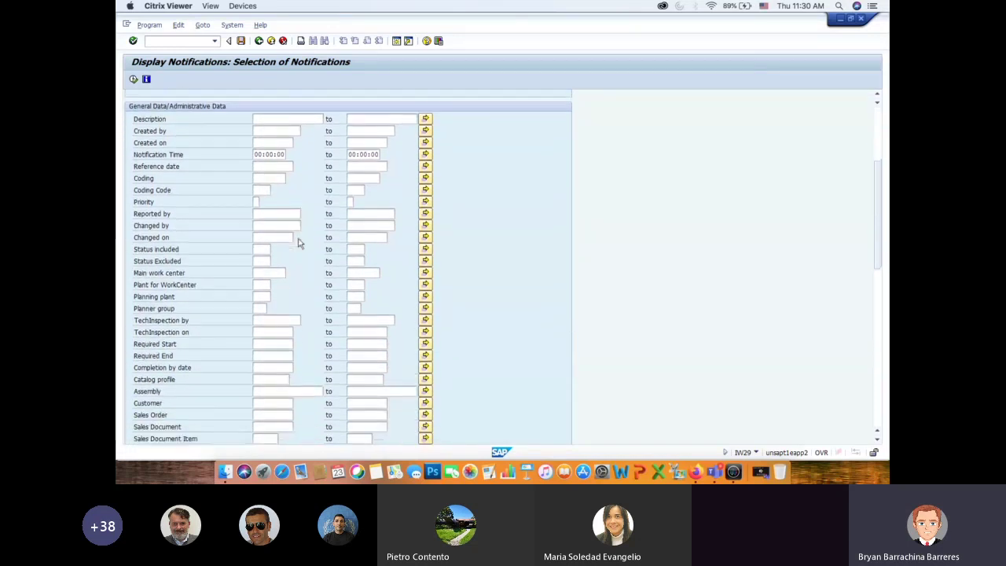
{"action": "scroll", "coordinate": [288, 250], "scroll_direction": "down", "scroll_amount": 3}
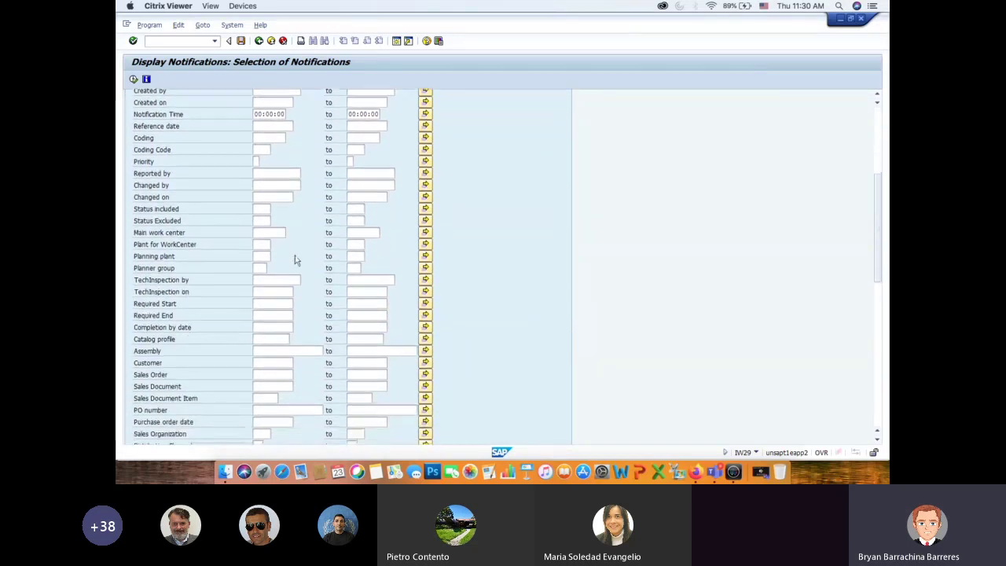
{"action": "scroll", "coordinate": [288, 250], "scroll_direction": "down", "scroll_amount": 6}
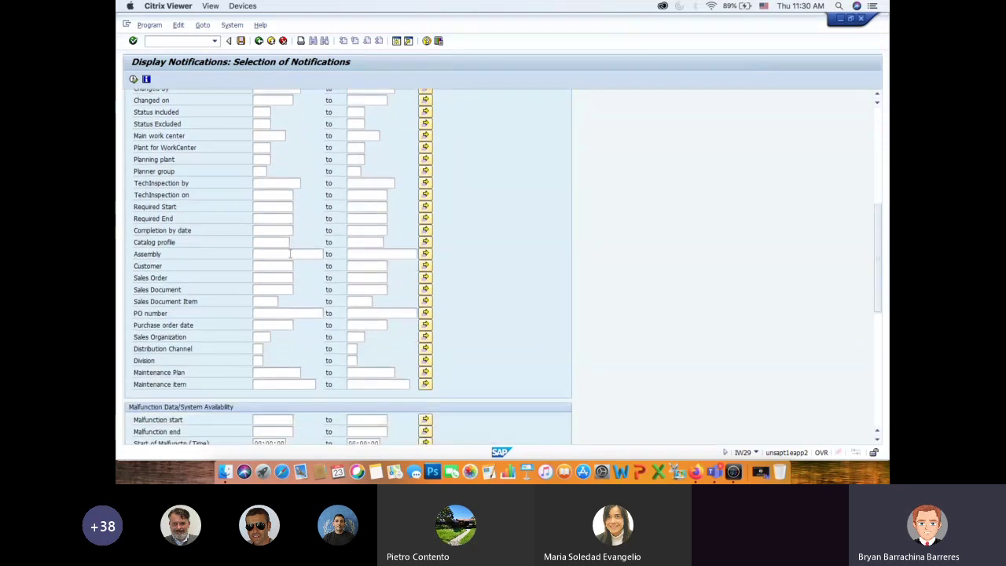
{"action": "scroll", "coordinate": [290, 253], "scroll_direction": "down", "scroll_amount": 12}
{"action": "scroll", "coordinate": [308, 288], "scroll_direction": "down", "scroll_amount": 7}
{"action": "scroll", "coordinate": [308, 289], "scroll_direction": "down", "scroll_amount": 4}
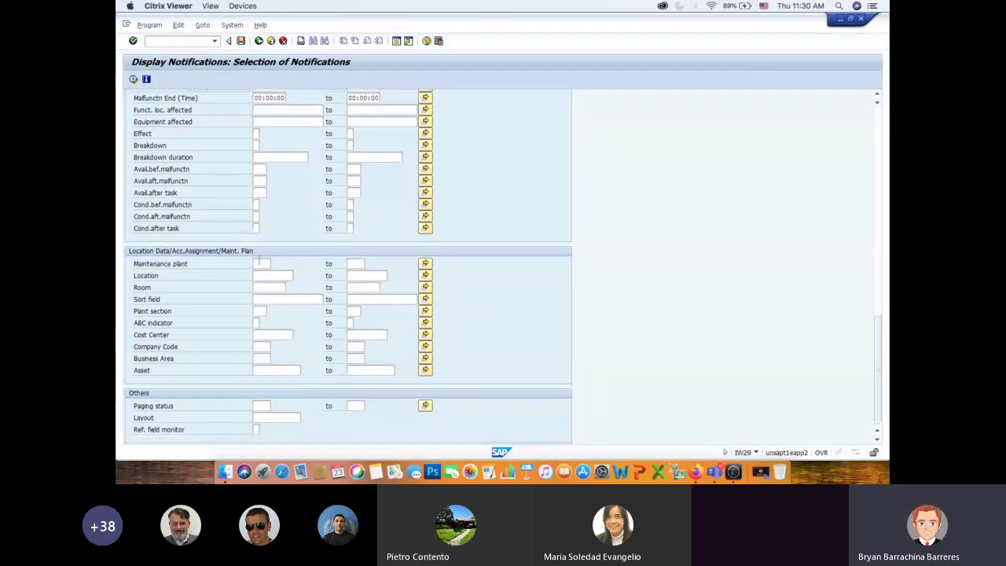
Step: Enter maintenance plant US00 and cost center 10002 as selection criteria
{"action": "left_click", "coordinate": [261, 265]}
{"action": "left_click", "coordinate": [260, 276]}
{"action": "left_click", "coordinate": [259, 265]}
{"action": "type", "text": "US00"}
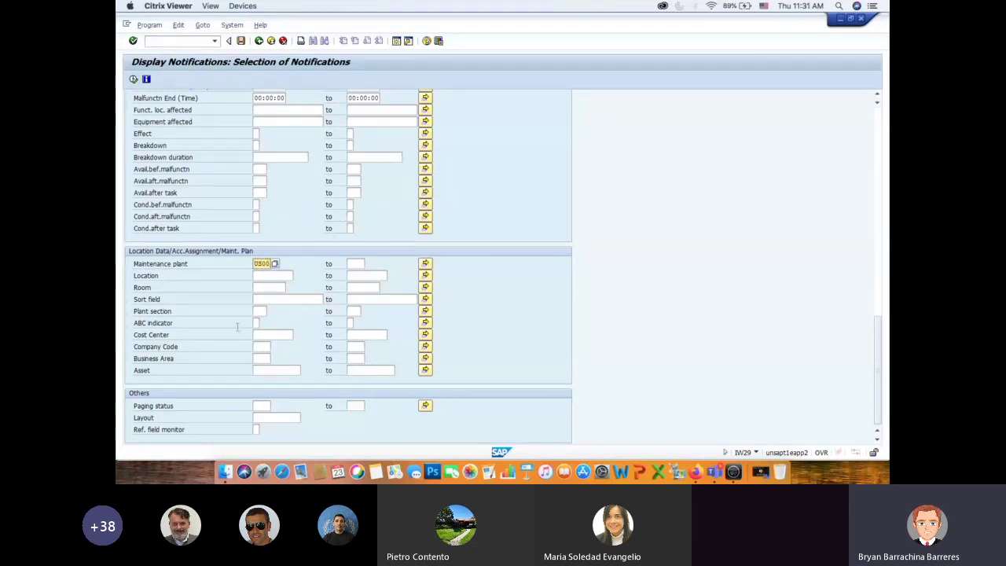
{"action": "left_click", "coordinate": [280, 335]}
{"action": "type", "text": "10002"}
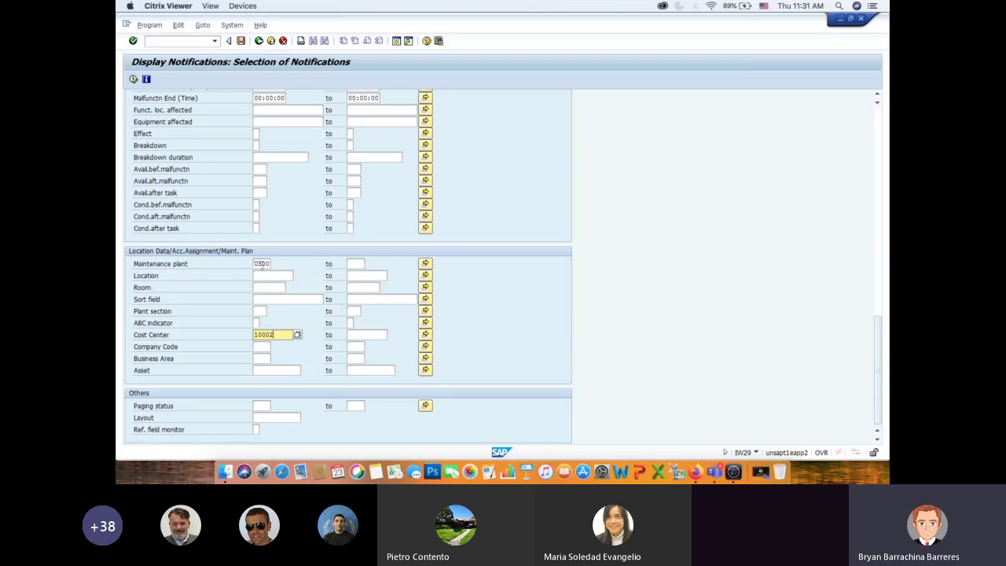
Step: Change the notification start date to 01.04.2020 and run the selection
{"action": "scroll", "coordinate": [327, 296], "scroll_direction": "up", "scroll_amount": 10}
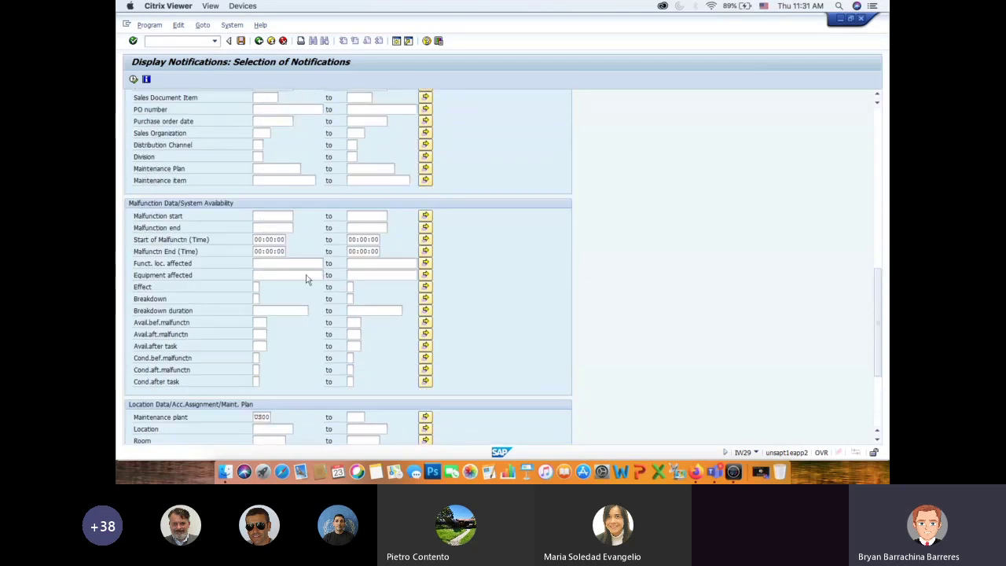
{"action": "scroll", "coordinate": [299, 279], "scroll_direction": "up", "scroll_amount": 10}
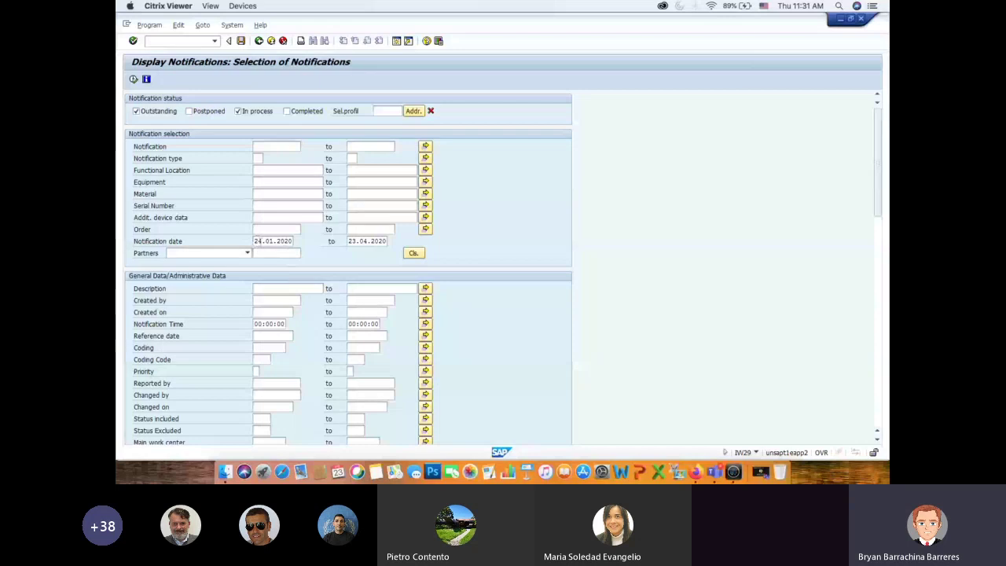
{"action": "double_click", "coordinate": [291, 241]}
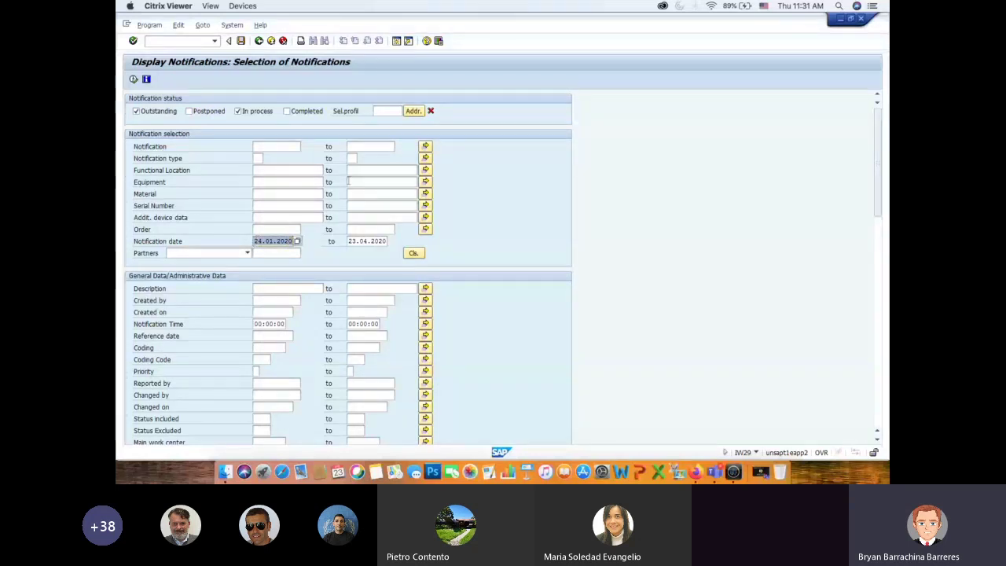
{"action": "type", "text": "01.04.2020"}
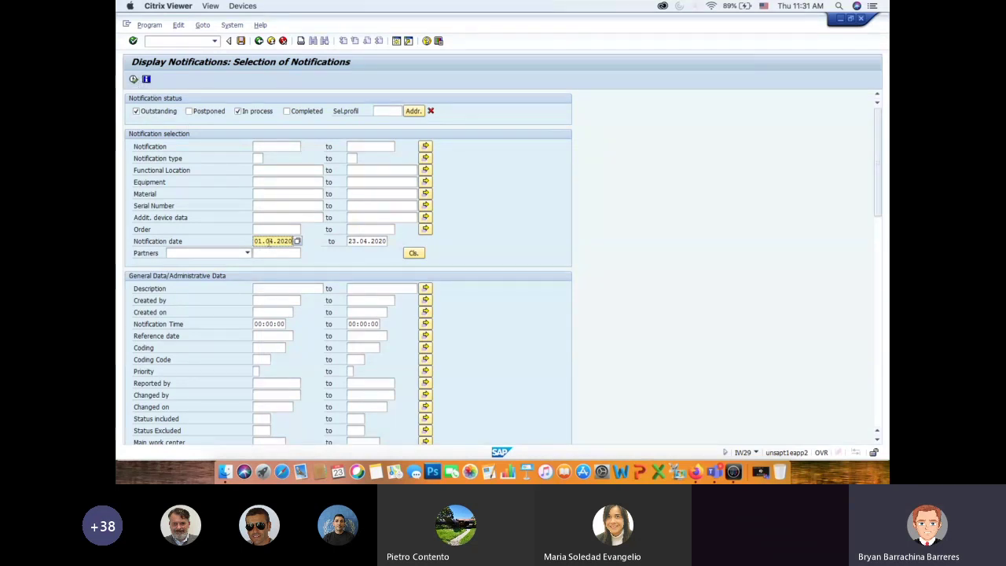
{"action": "left_click", "coordinate": [134, 80]}
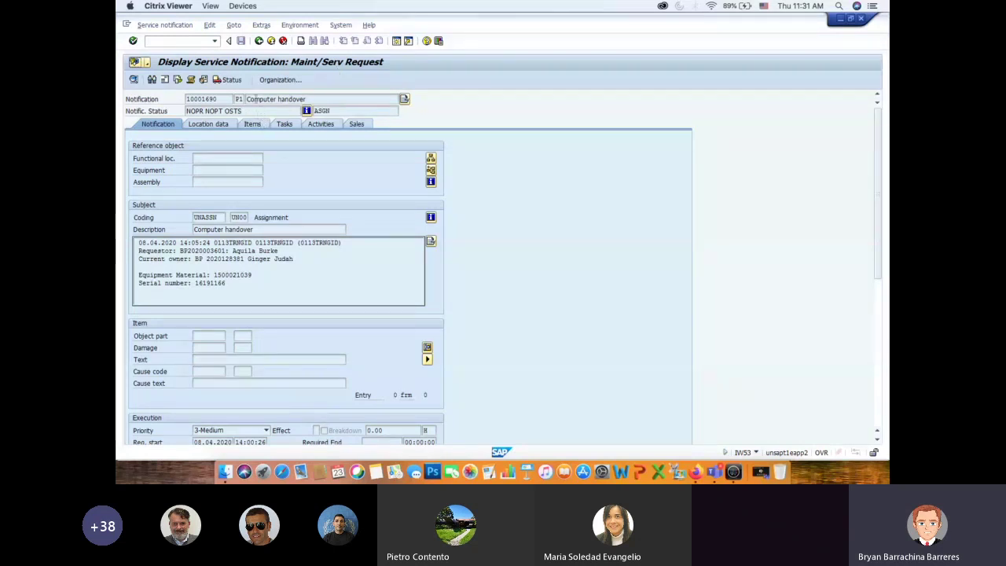
Step: Clear both notification date limits and rerun the selection
{"action": "left_click", "coordinate": [259, 43]}
{"action": "double_click", "coordinate": [299, 242]}
{"action": "key", "text": "BackSpace"}
{"action": "left_click", "coordinate": [385, 241]}
{"action": "left_click_drag", "start_coordinate": [386, 242], "coordinate": [351, 242]}
{"action": "key", "text": "BackSpace"}
{"action": "left_click", "coordinate": [133, 79]}
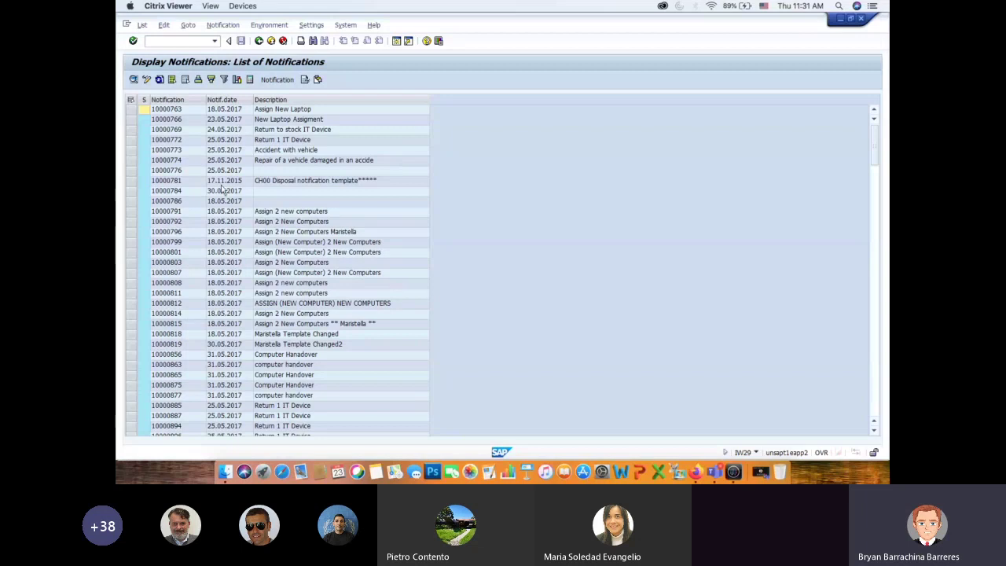
Step: Sort the list by Notif.date descending and pick 10001690 Computer handover
{"action": "left_click", "coordinate": [230, 104]}
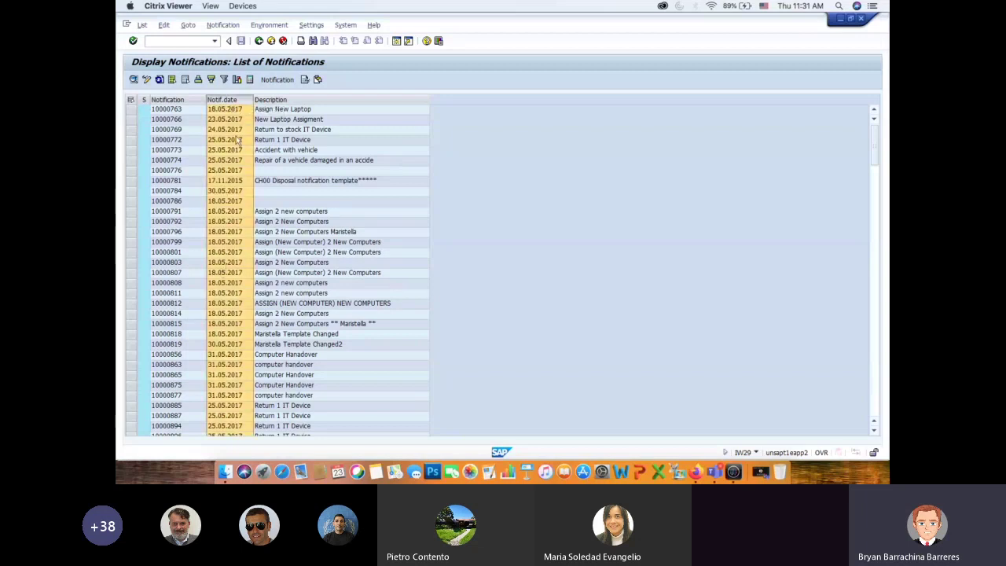
{"action": "left_click", "coordinate": [210, 80]}
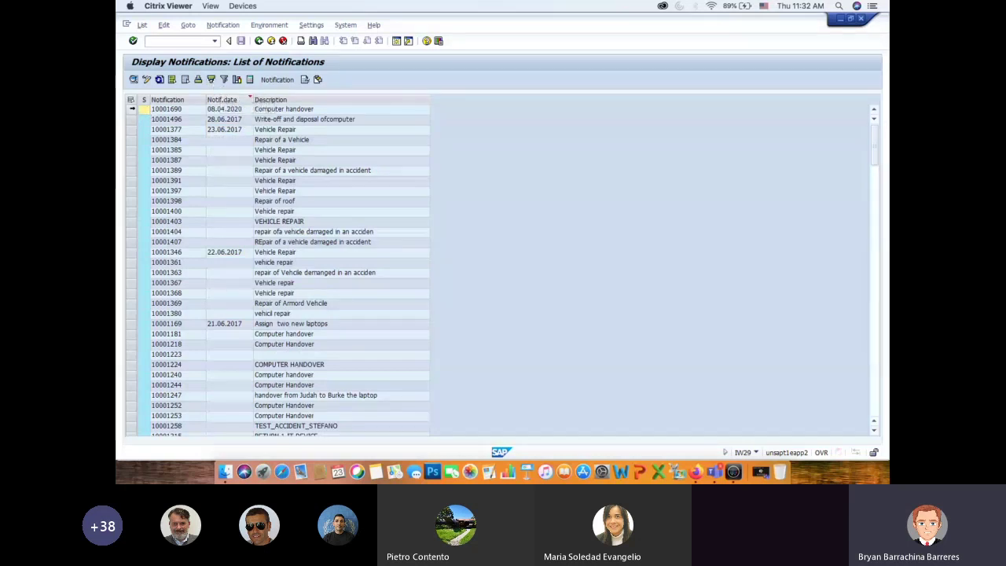
{"action": "left_click", "coordinate": [133, 111]}
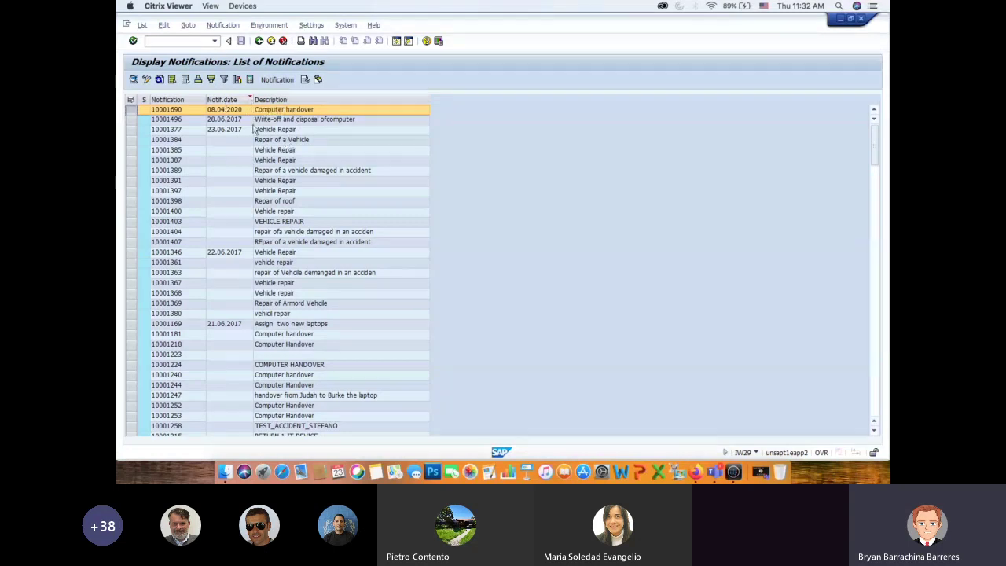
Step: Exclude in-process notifications from the selection and rerun it
{"action": "left_click", "coordinate": [258, 40]}
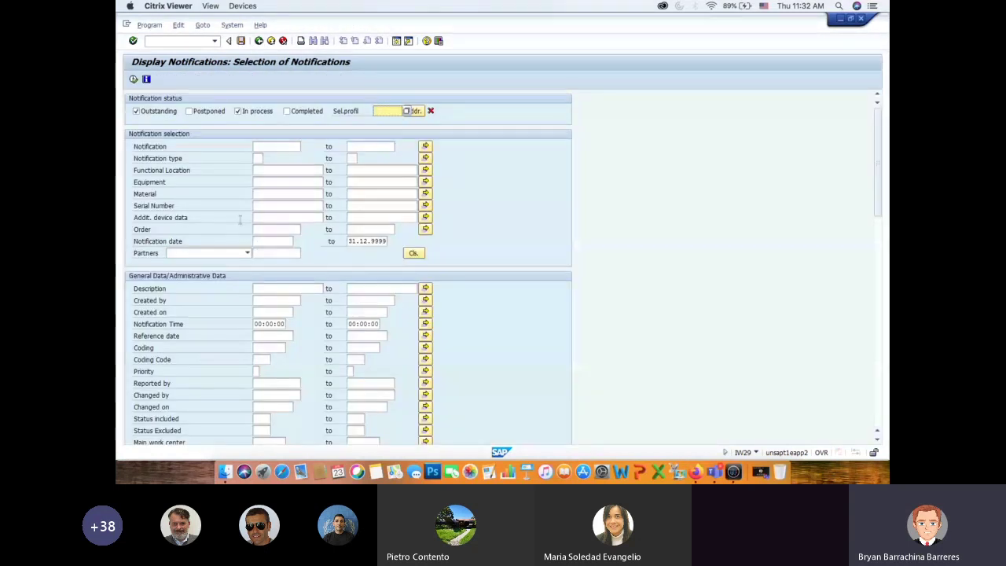
{"action": "scroll", "coordinate": [240, 220], "scroll_direction": "down", "scroll_amount": 1}
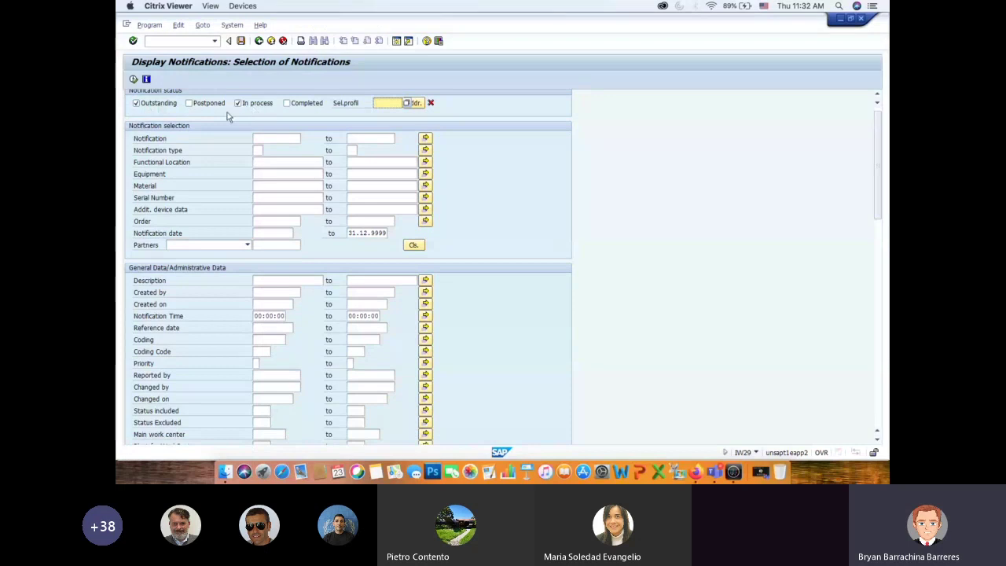
{"action": "scroll", "coordinate": [228, 116], "scroll_direction": "up", "scroll_amount": 1}
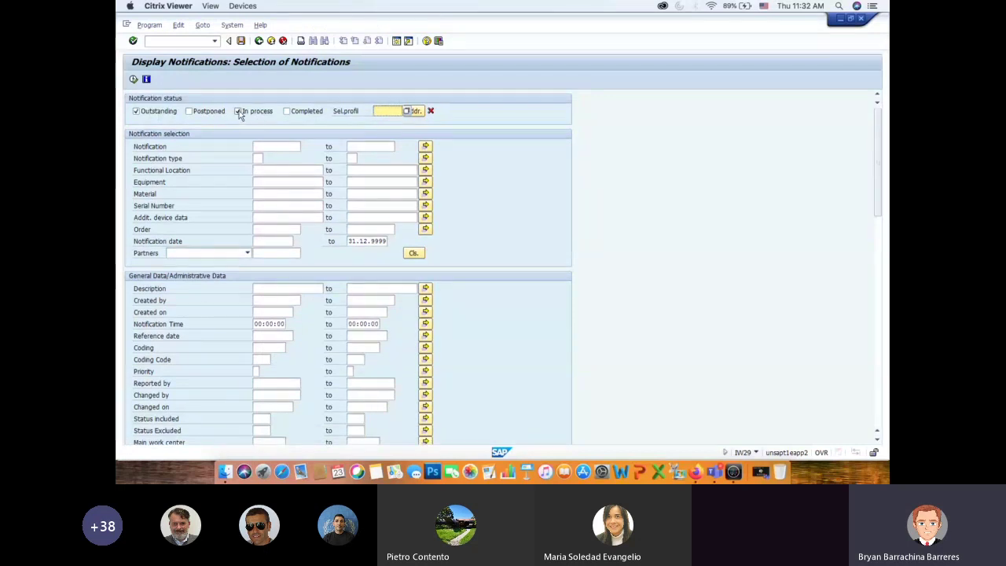
{"action": "left_click", "coordinate": [238, 111]}
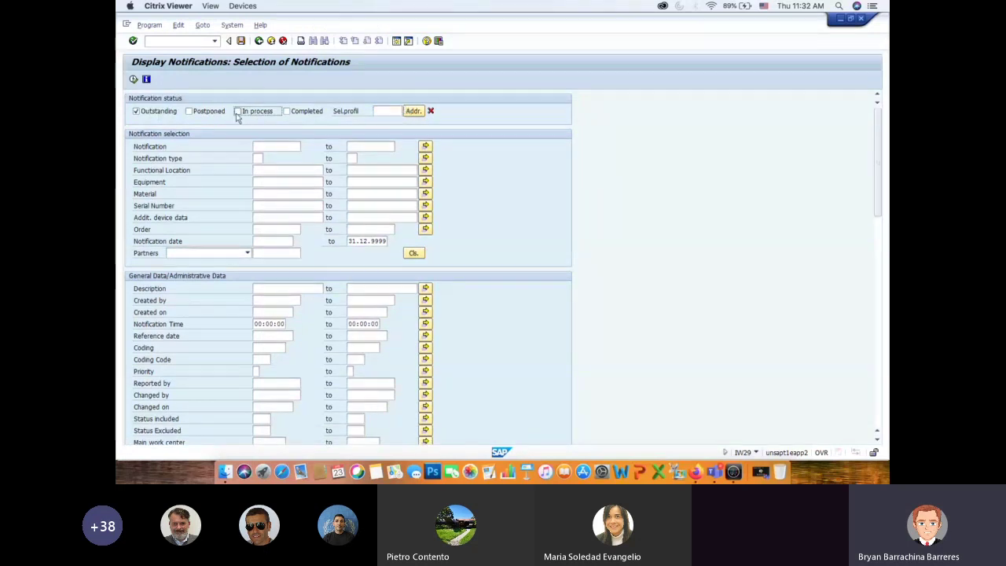
{"action": "left_click", "coordinate": [134, 80]}
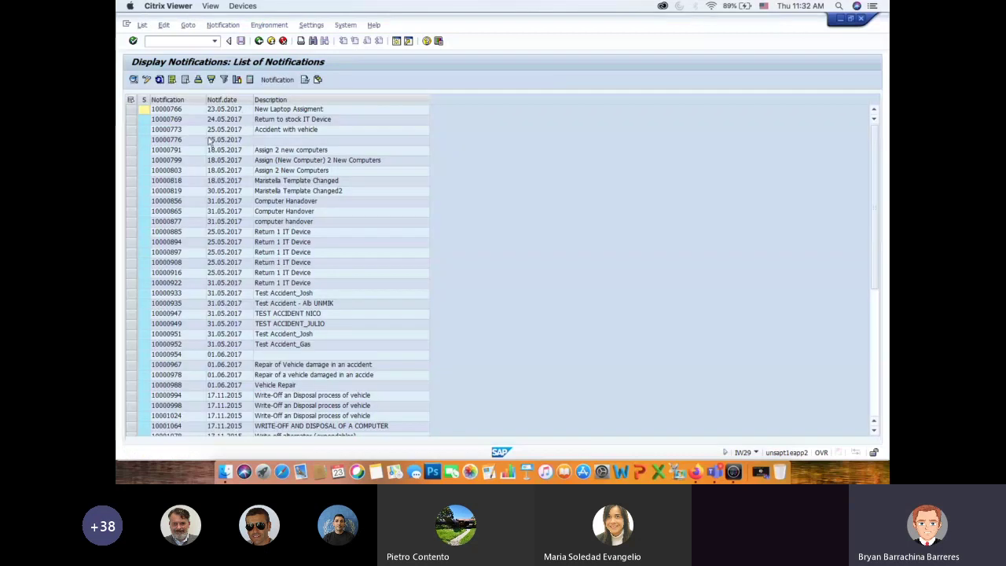
Step: Sort the results newest first by Notif.date, then return to the Notification number field
{"action": "left_click", "coordinate": [223, 100]}
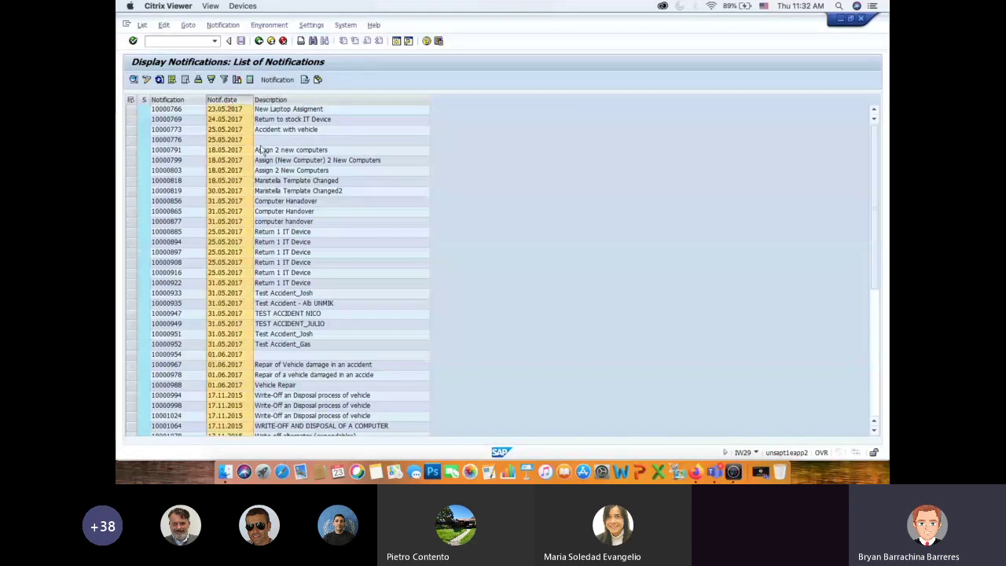
{"action": "left_click", "coordinate": [210, 80]}
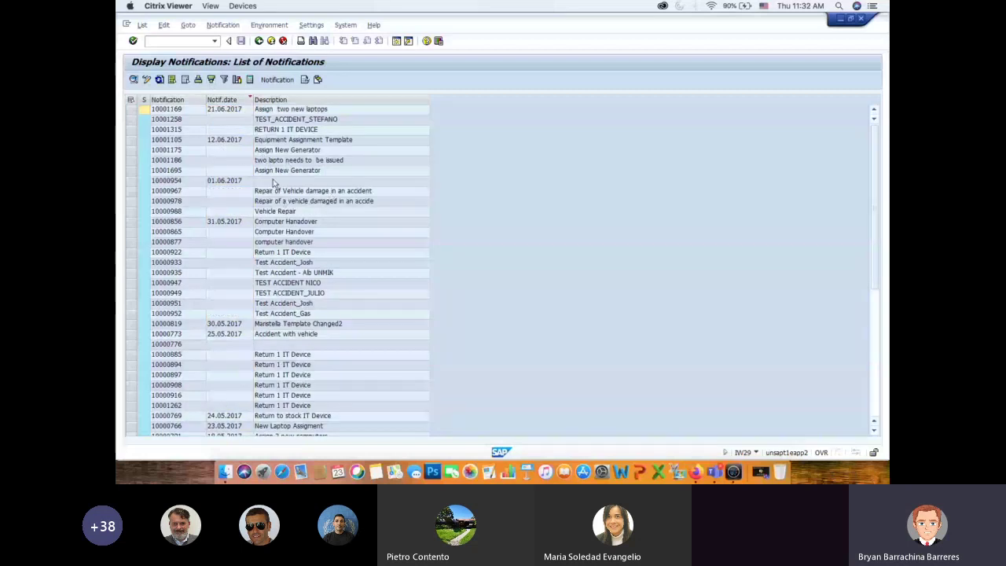
{"action": "scroll", "coordinate": [265, 208], "scroll_direction": "down", "scroll_amount": 1}
{"action": "scroll", "coordinate": [265, 208], "scroll_direction": "down", "scroll_amount": 7}
{"action": "scroll", "coordinate": [285, 228], "scroll_direction": "up", "scroll_amount": 8}
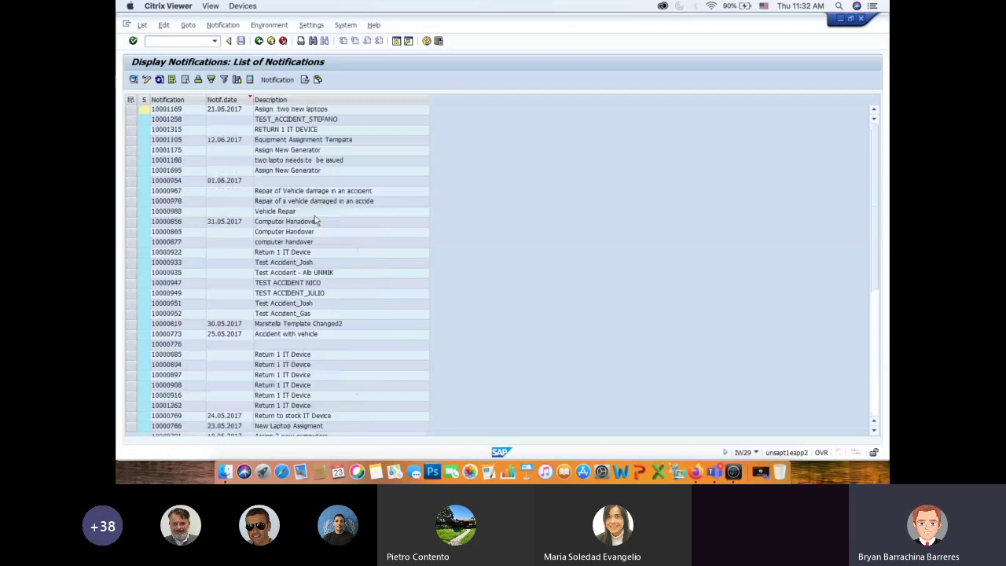
{"action": "left_click", "coordinate": [283, 99]}
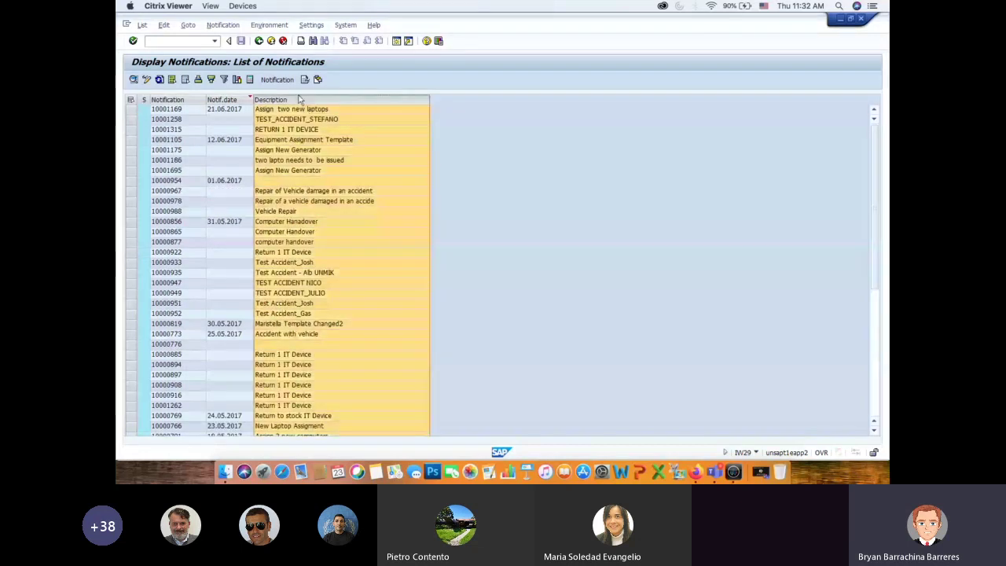
{"action": "left_click", "coordinate": [259, 40]}
{"action": "left_click", "coordinate": [288, 145]}
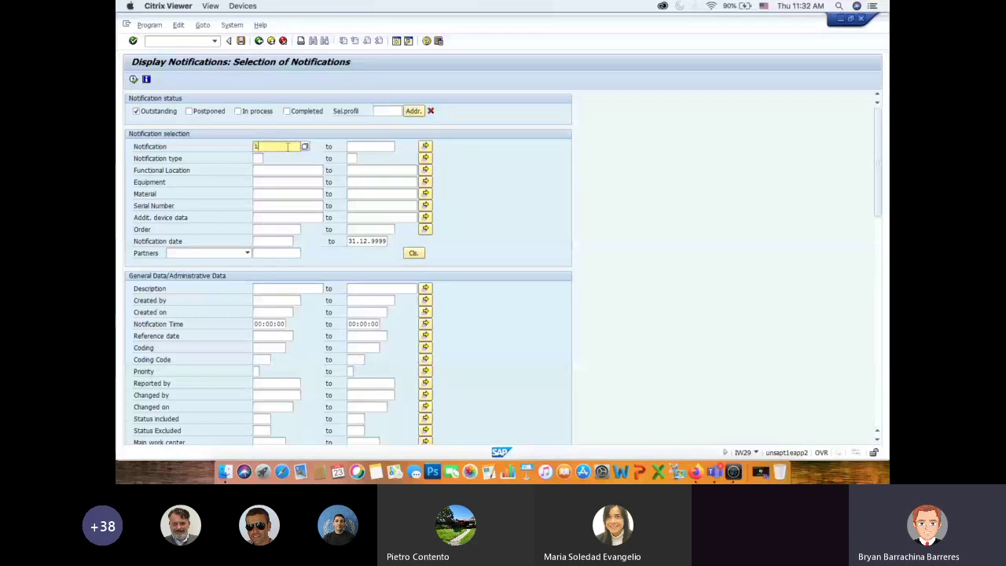
Step: Enter notification number 10001705, run the selection, and clear the upper date limit
{"action": "type", "text": "10001"}
{"action": "left_click", "coordinate": [134, 79]}
{"action": "scroll", "coordinate": [290, 201], "scroll_direction": "down", "scroll_amount": 2}
{"action": "double_click", "coordinate": [366, 201]}
{"action": "key", "text": "Delete"}
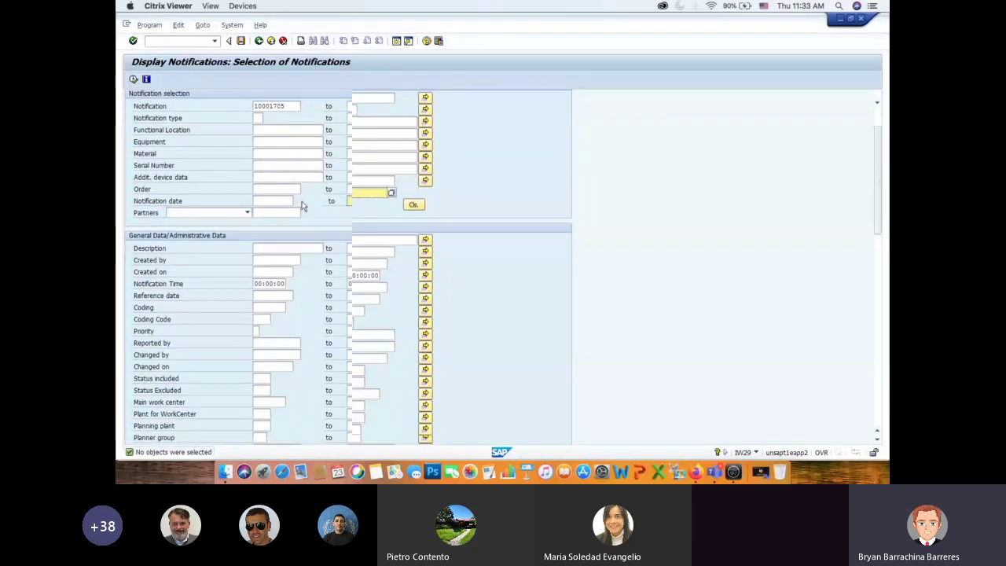
Step: Remove the cost center 10002 restriction and rerun the selection
{"action": "scroll", "coordinate": [305, 198], "scroll_direction": "down", "scroll_amount": 15}
{"action": "scroll", "coordinate": [284, 269], "scroll_direction": "down", "scroll_amount": 4}
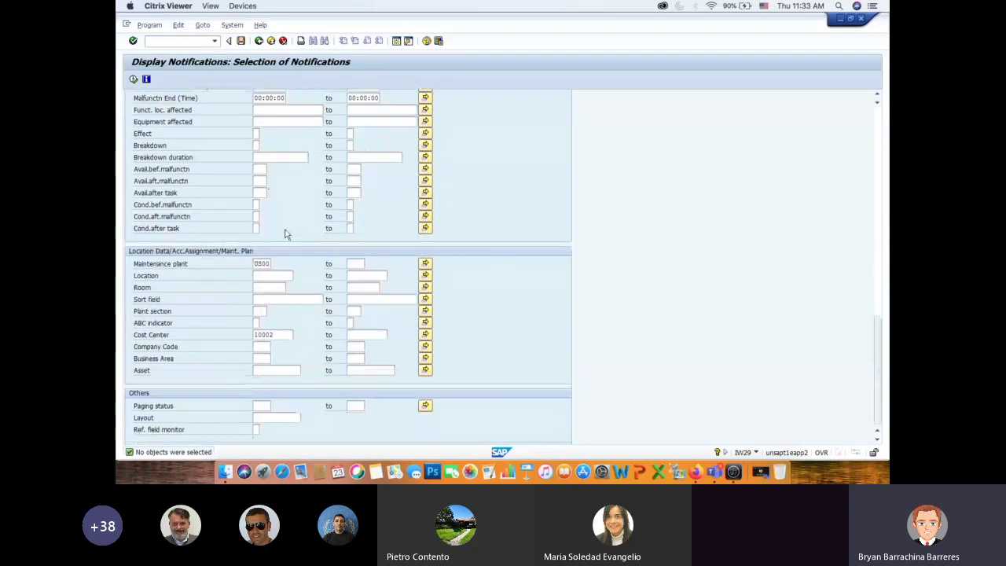
{"action": "double_click", "coordinate": [284, 334]}
{"action": "key", "text": "Delete"}
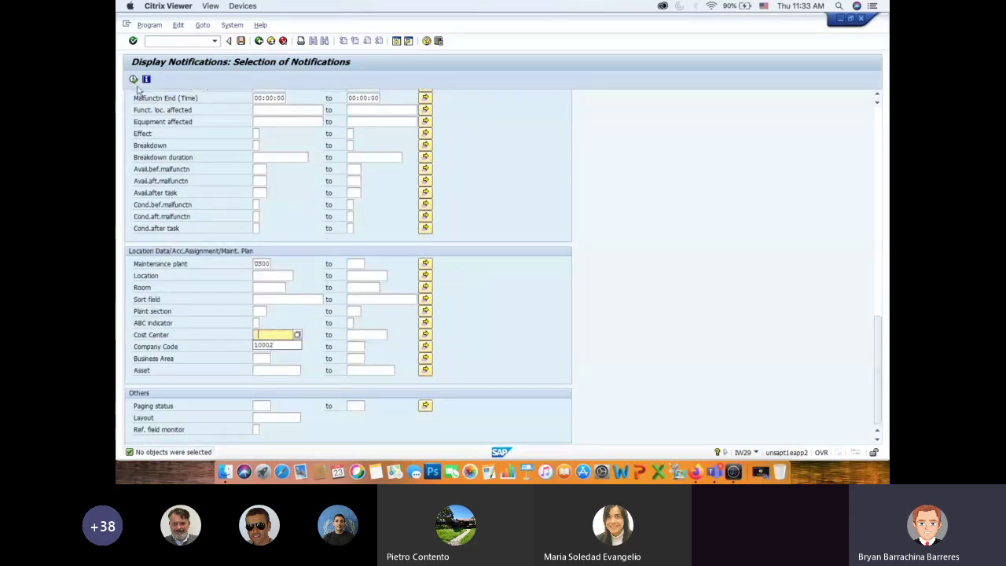
{"action": "left_click", "coordinate": [134, 79]}
Step: Remove the maintenance plant restriction, include In process notifications, and execute
{"action": "scroll", "coordinate": [257, 244], "scroll_direction": "down", "scroll_amount": 15}
{"action": "double_click", "coordinate": [261, 387]}
{"action": "key", "text": "Delete"}
{"action": "left_click", "coordinate": [134, 79]}
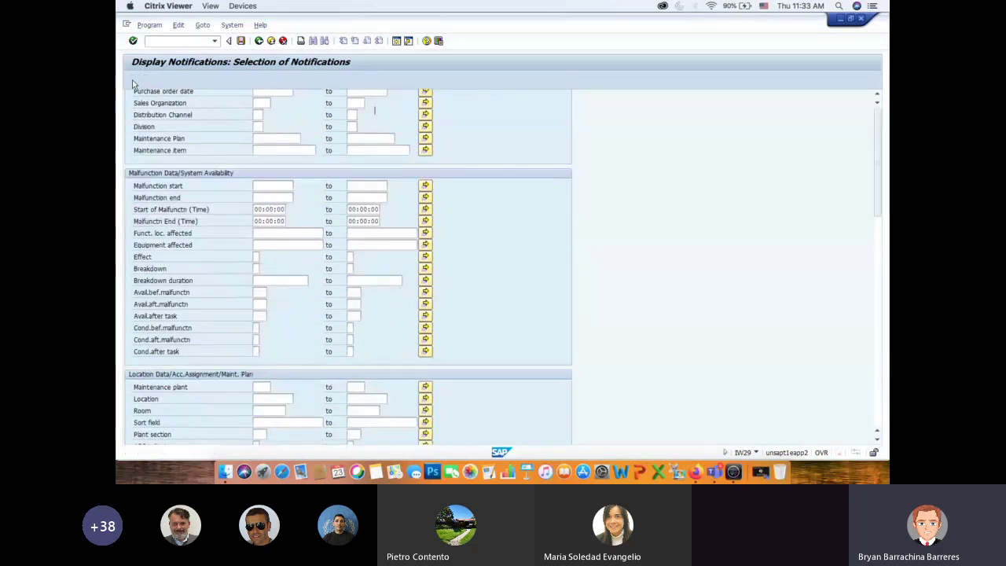
{"action": "left_click", "coordinate": [237, 111]}
{"action": "left_click", "coordinate": [134, 79]}
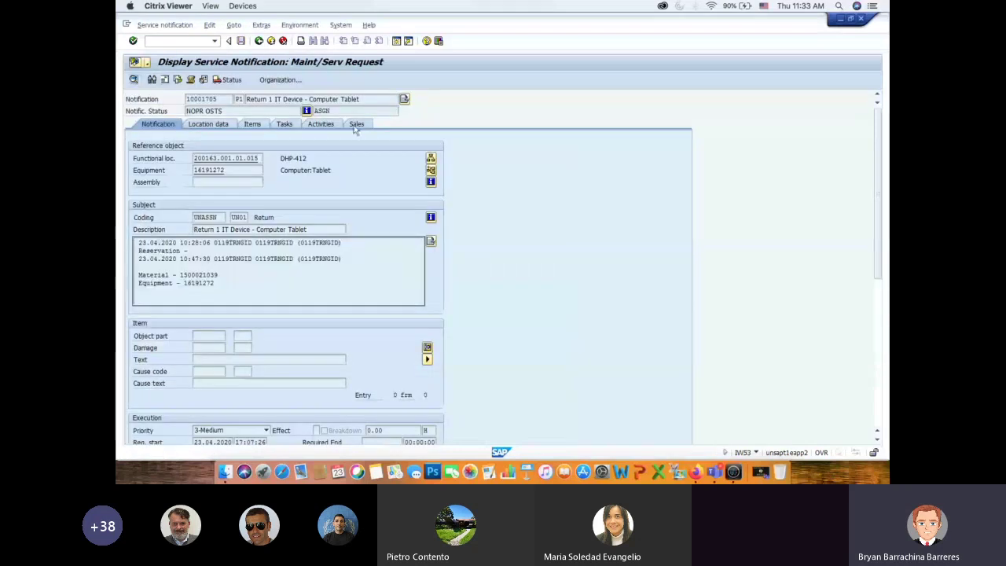
Step: Clear the upper date limit and rerun the selection for notification 10001705
{"action": "left_click", "coordinate": [257, 41]}
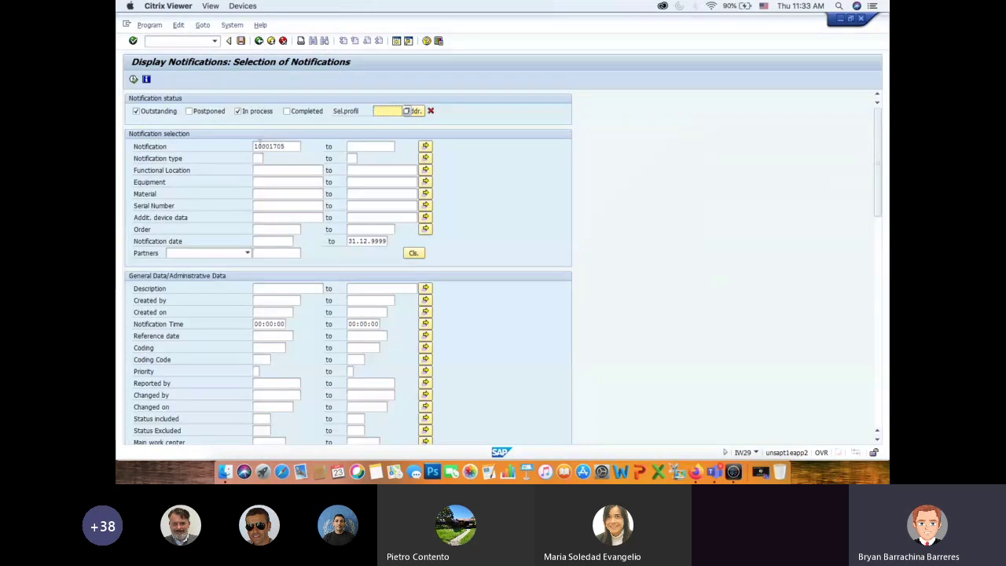
{"action": "double_click", "coordinate": [367, 240]}
{"action": "key", "text": "Delete"}
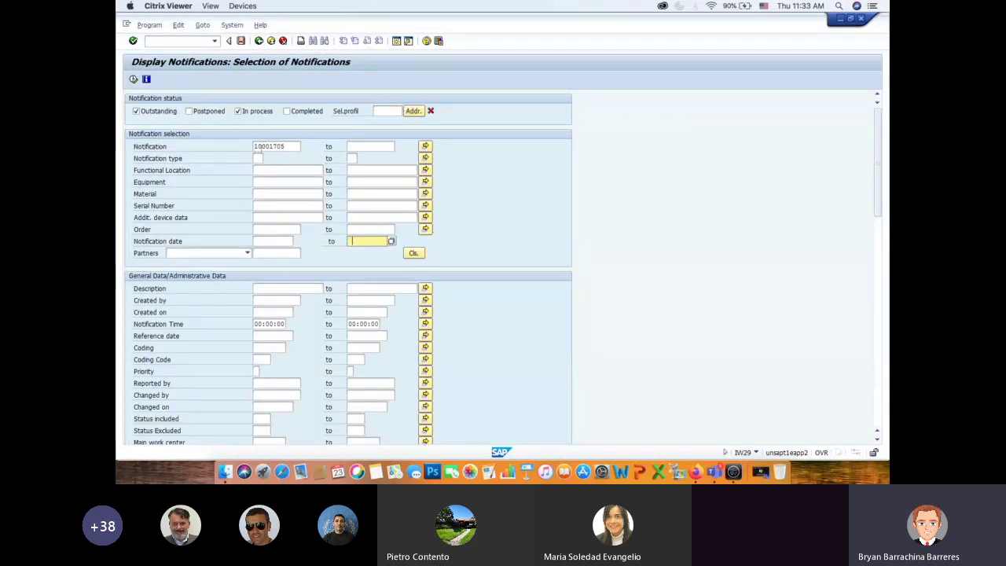
{"action": "double_click", "coordinate": [271, 146]}
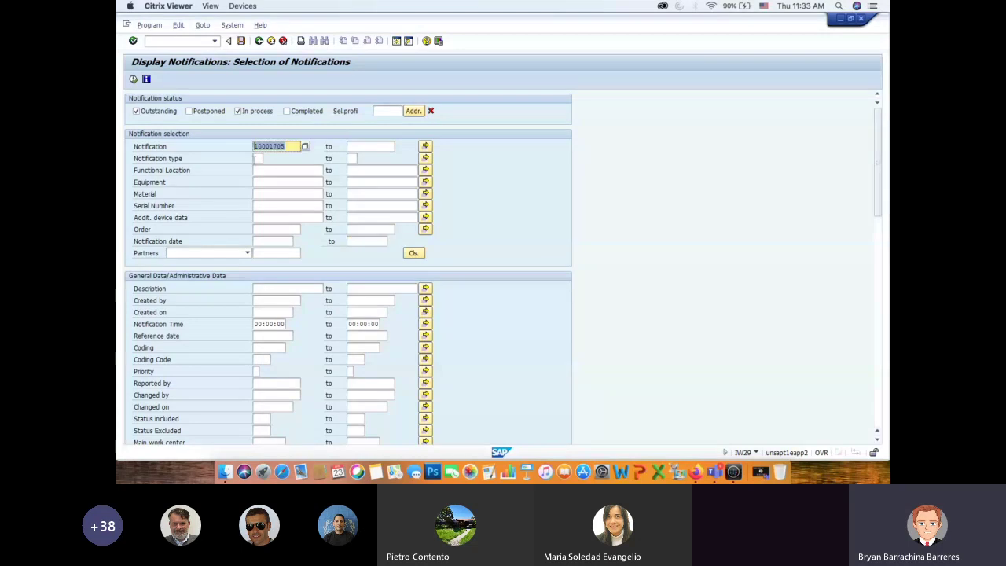
{"action": "left_click", "coordinate": [133, 79]}
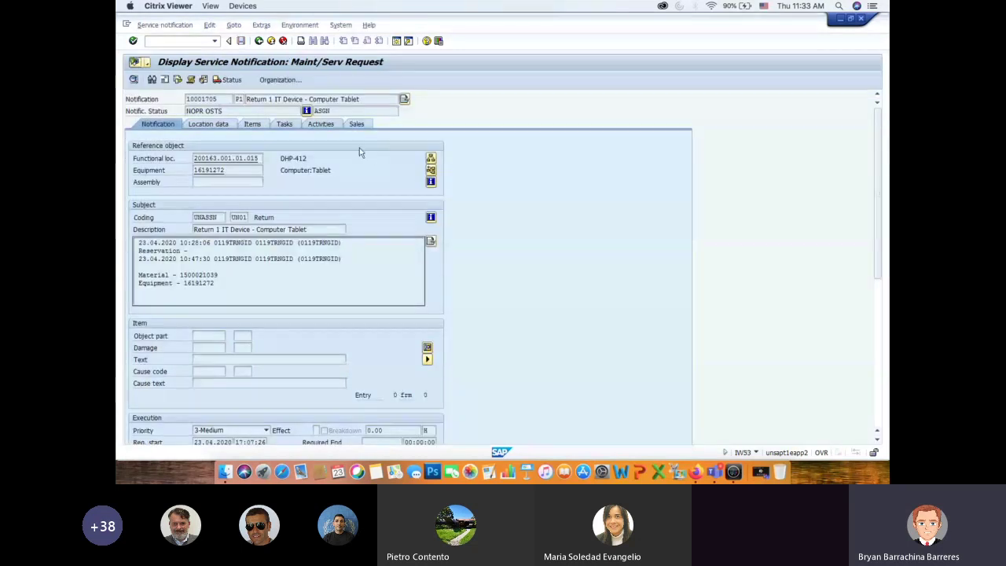
Step: Review the notification's Location data tab, then go back to the selection screen
{"action": "scroll", "coordinate": [380, 223], "scroll_direction": "down", "scroll_amount": 5}
{"action": "scroll", "coordinate": [379, 224], "scroll_direction": "down", "scroll_amount": 3}
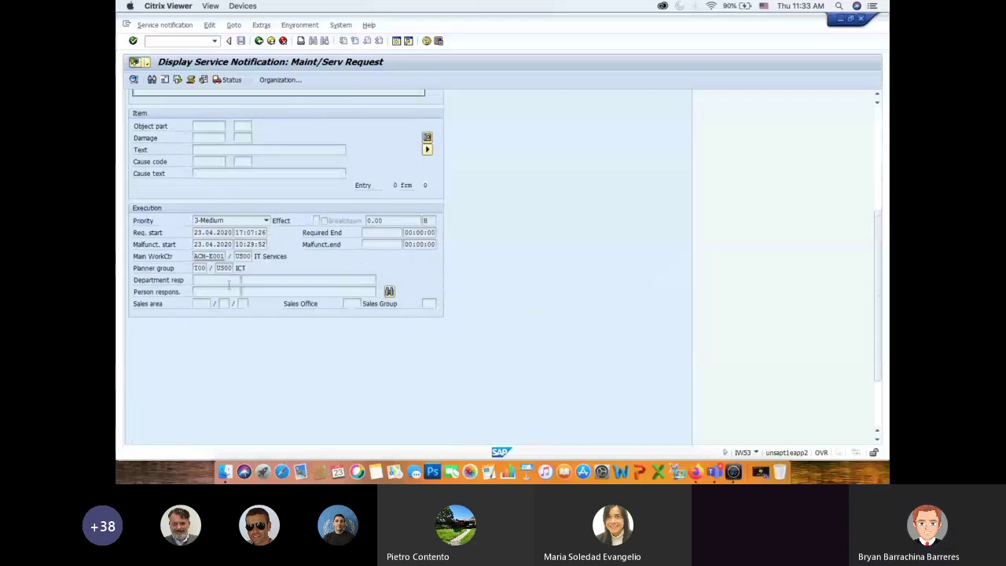
{"action": "scroll", "coordinate": [281, 304], "scroll_direction": "up", "scroll_amount": 8}
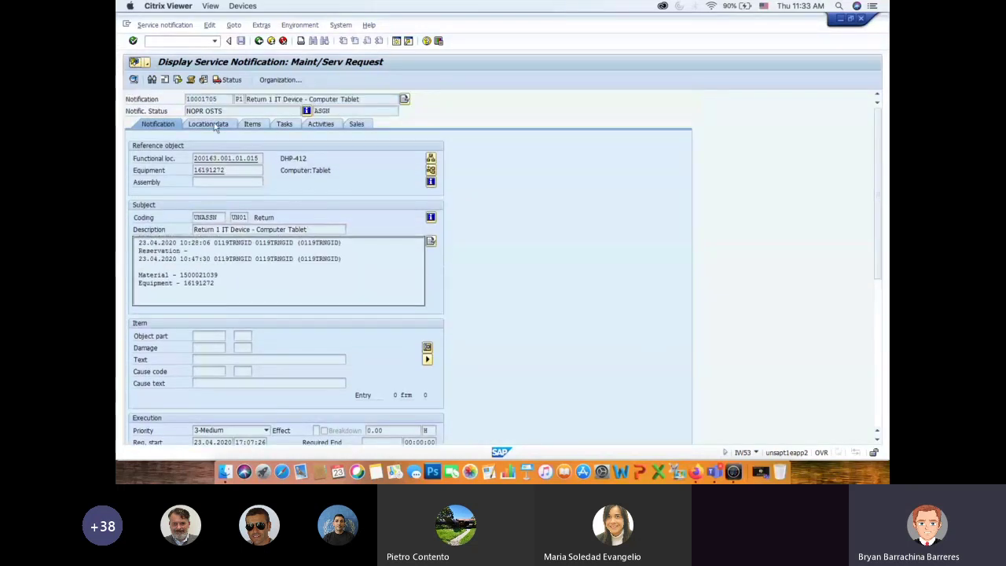
{"action": "left_click", "coordinate": [214, 126]}
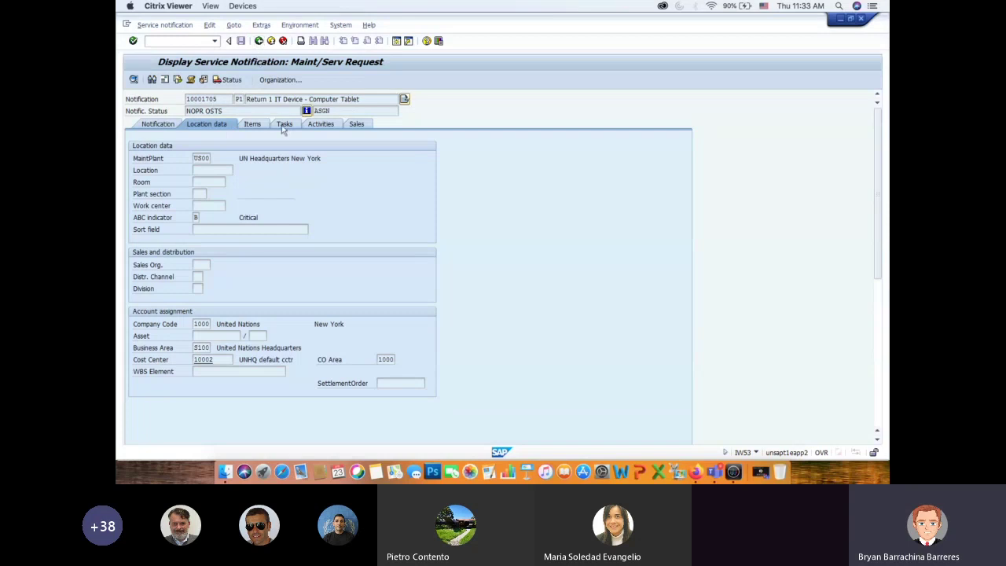
{"action": "left_click", "coordinate": [259, 41]}
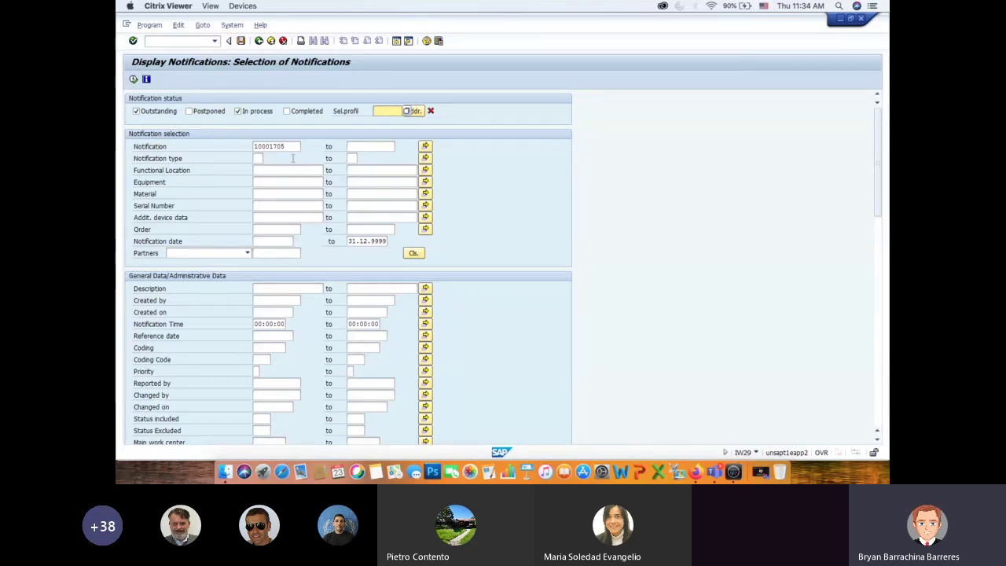
Step: Include Postponed and Completed notifications in the status selection
{"action": "left_click_drag", "start_coordinate": [292, 147], "coordinate": [232, 146]}
{"action": "scroll", "coordinate": [303, 199], "scroll_direction": "down", "scroll_amount": 5}
{"action": "scroll", "coordinate": [302, 200], "scroll_direction": "down", "scroll_amount": 9}
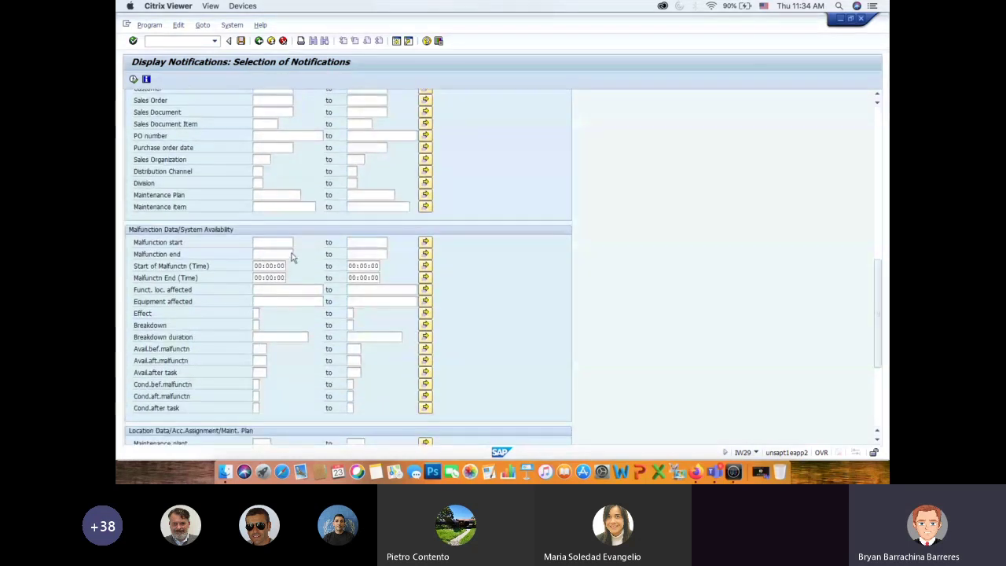
{"action": "scroll", "coordinate": [292, 253], "scroll_direction": "up", "scroll_amount": 14}
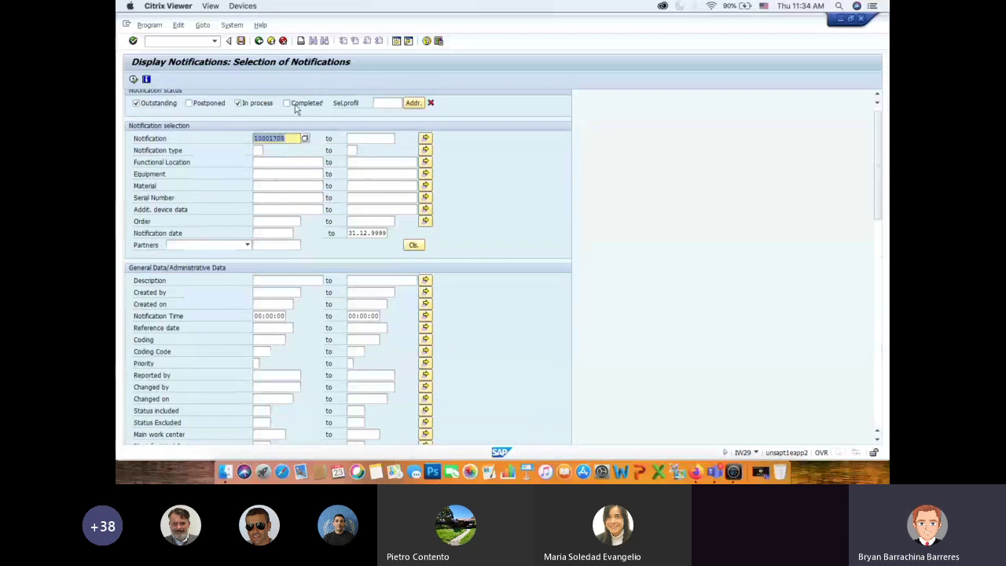
{"action": "left_click", "coordinate": [189, 103]}
{"action": "left_click", "coordinate": [287, 103]}
Step: Remove the notification number and date-to limit, choose plant US00 from history, and run F8
{"action": "left_click", "coordinate": [295, 139]}
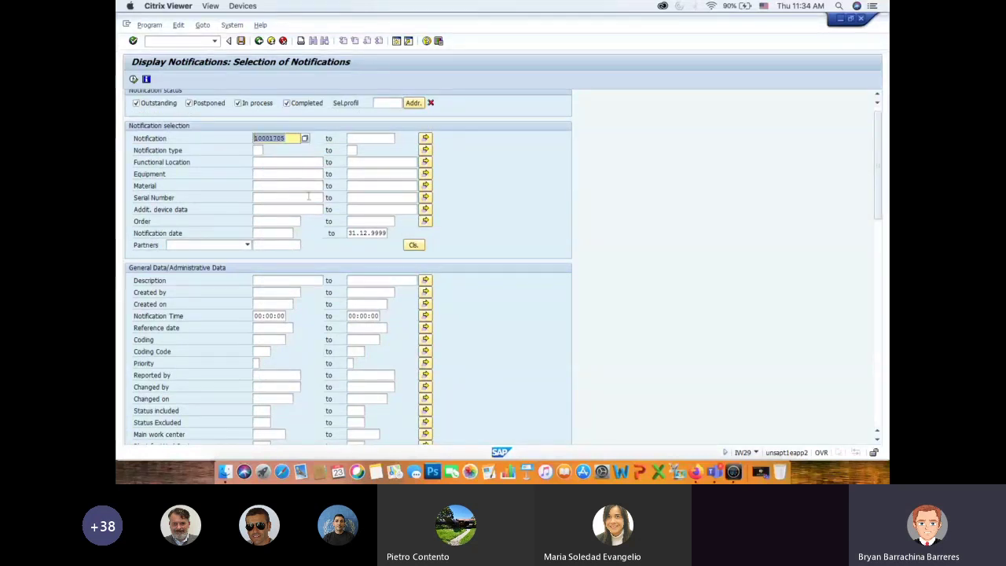
{"action": "key", "text": "BackSpace"}
{"action": "left_click_drag", "start_coordinate": [386, 233], "coordinate": [297, 237]}
{"action": "key", "text": "BackSpace"}
{"action": "scroll", "coordinate": [288, 234], "scroll_direction": "down", "scroll_amount": 3}
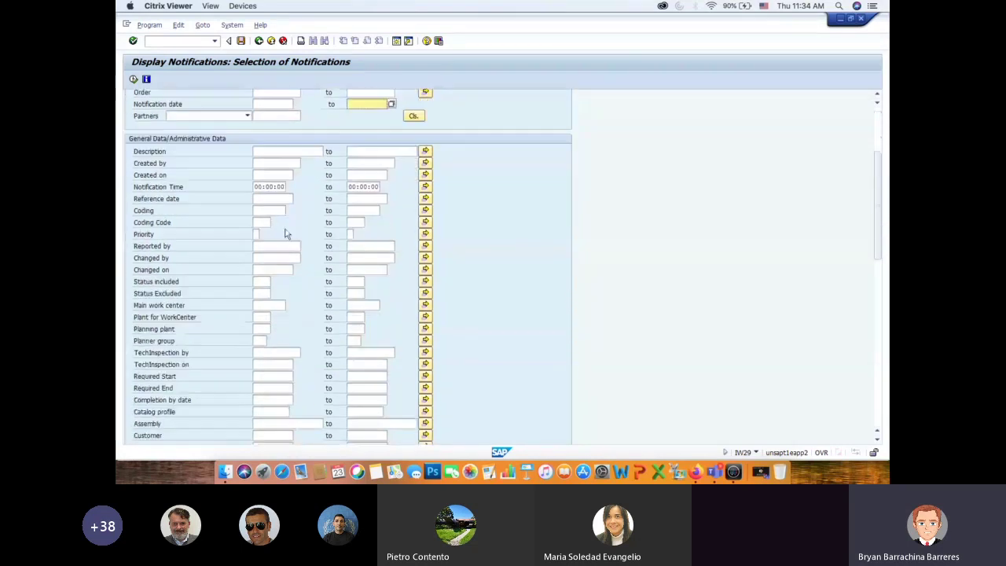
{"action": "scroll", "coordinate": [288, 233], "scroll_direction": "down", "scroll_amount": 10}
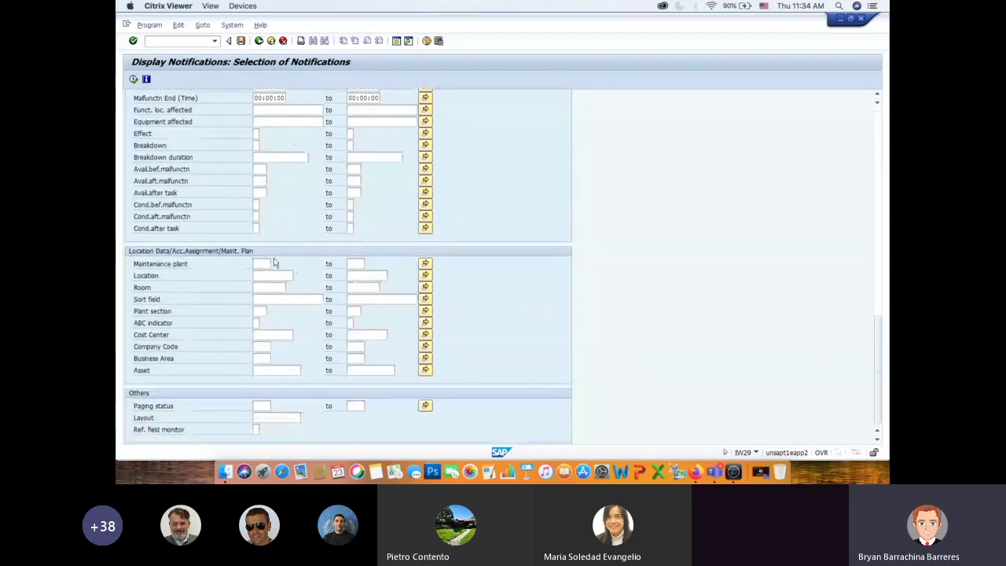
{"action": "left_click", "coordinate": [263, 263]}
{"action": "left_click", "coordinate": [263, 274]}
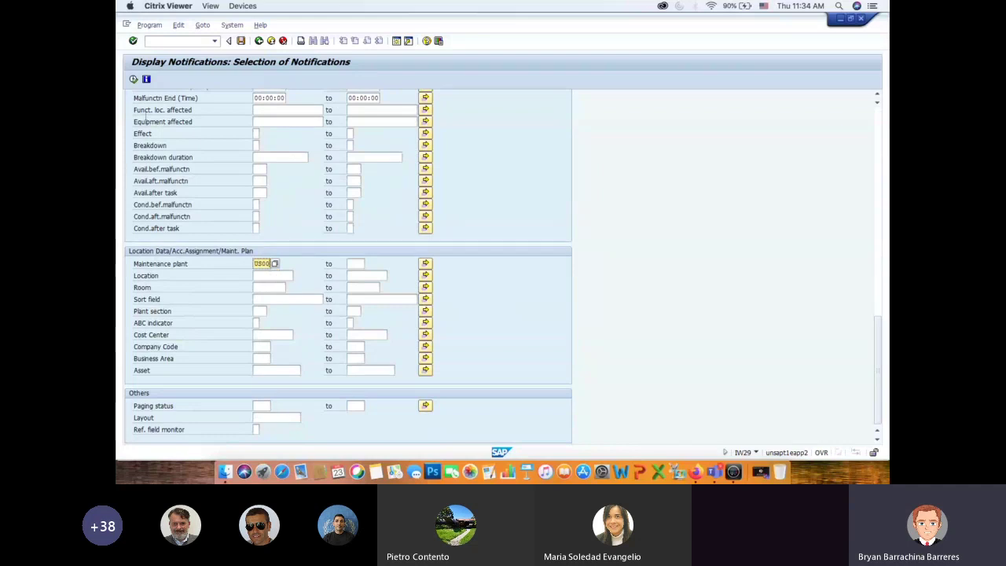
{"action": "key", "text": "F8"}
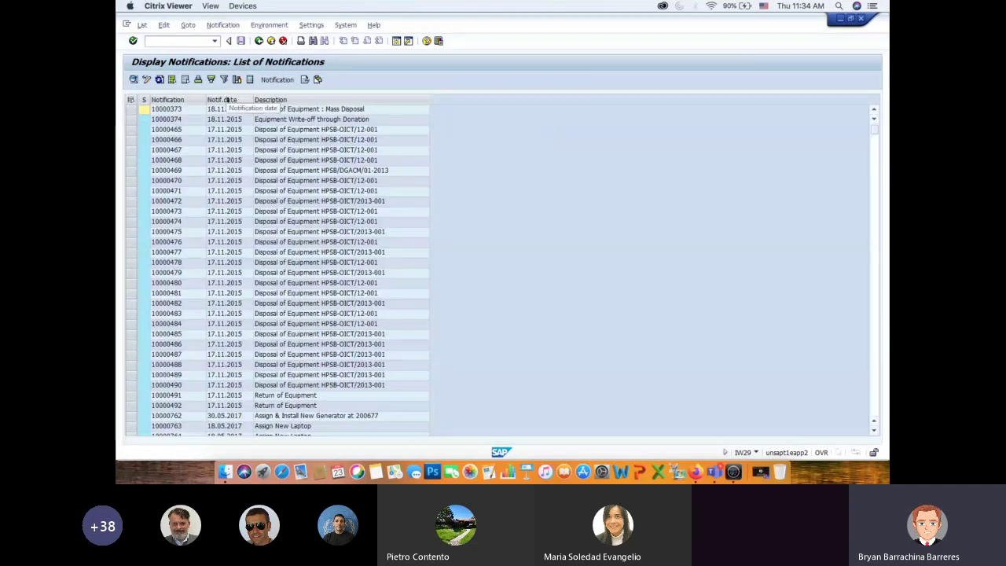
Step: Sort the list newest first by Notif.date and inspect the Computer handover notifications
{"action": "left_click", "coordinate": [225, 99]}
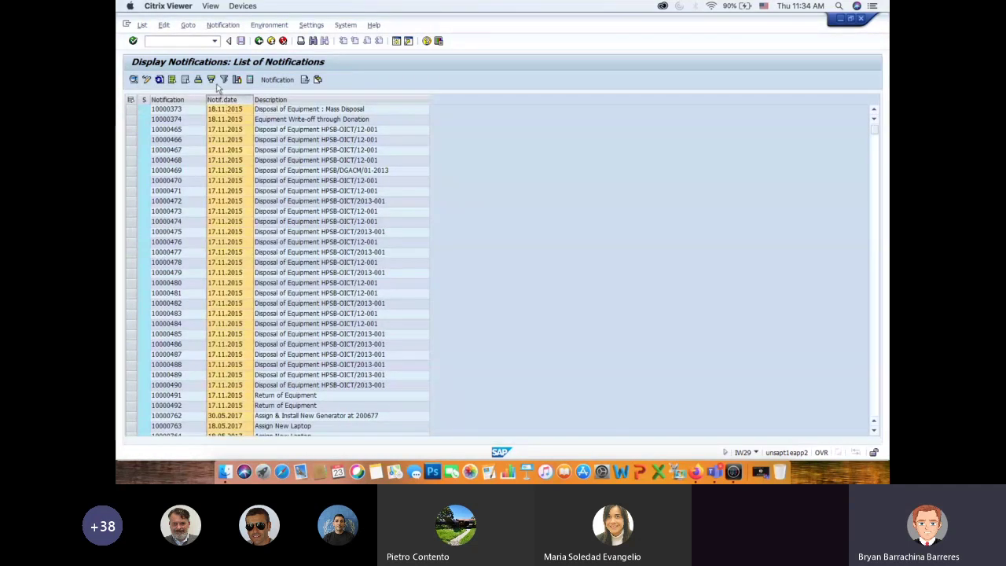
{"action": "left_click", "coordinate": [212, 79]}
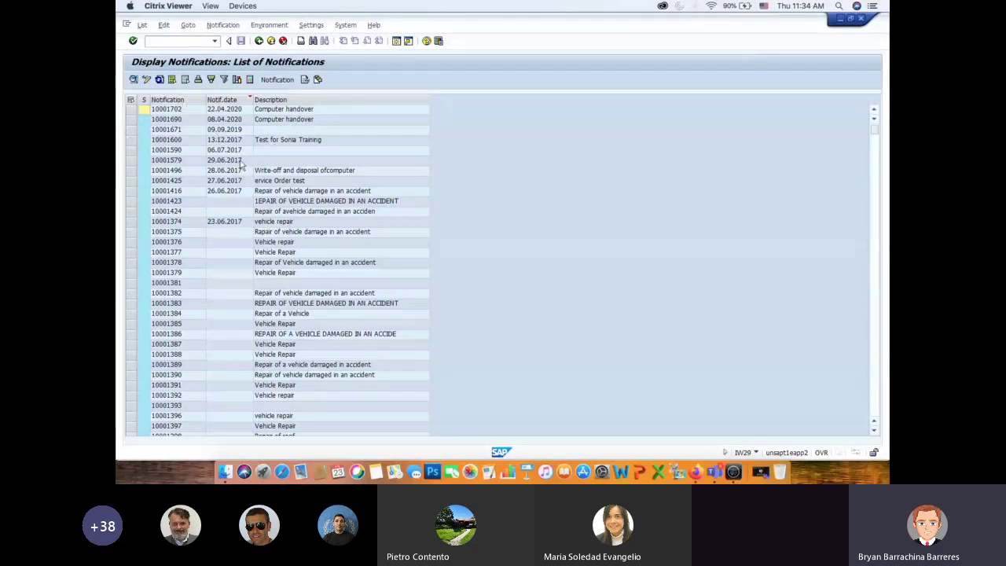
{"action": "left_click", "coordinate": [294, 112]}
{"action": "left_click", "coordinate": [291, 121]}
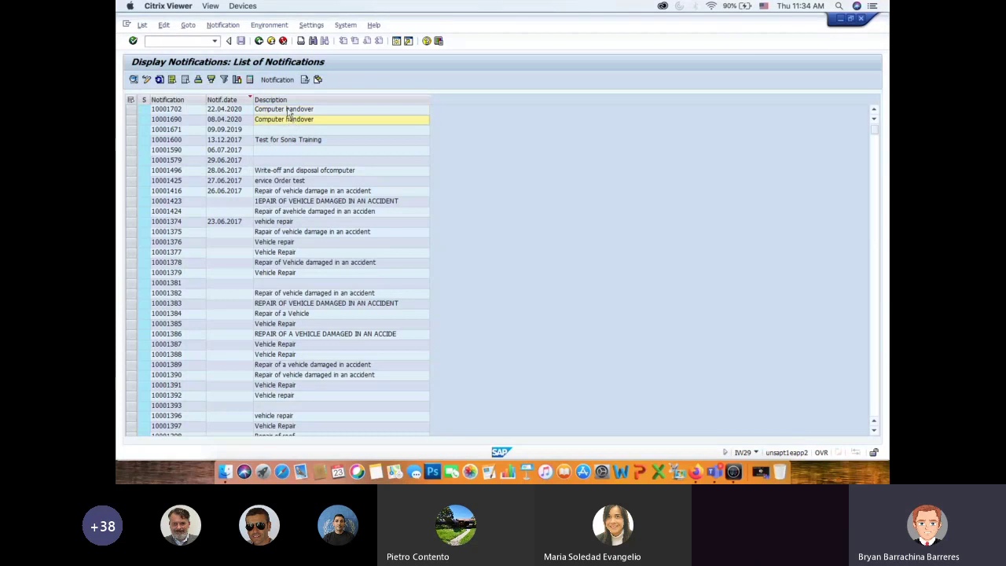
{"action": "left_click", "coordinate": [284, 111]}
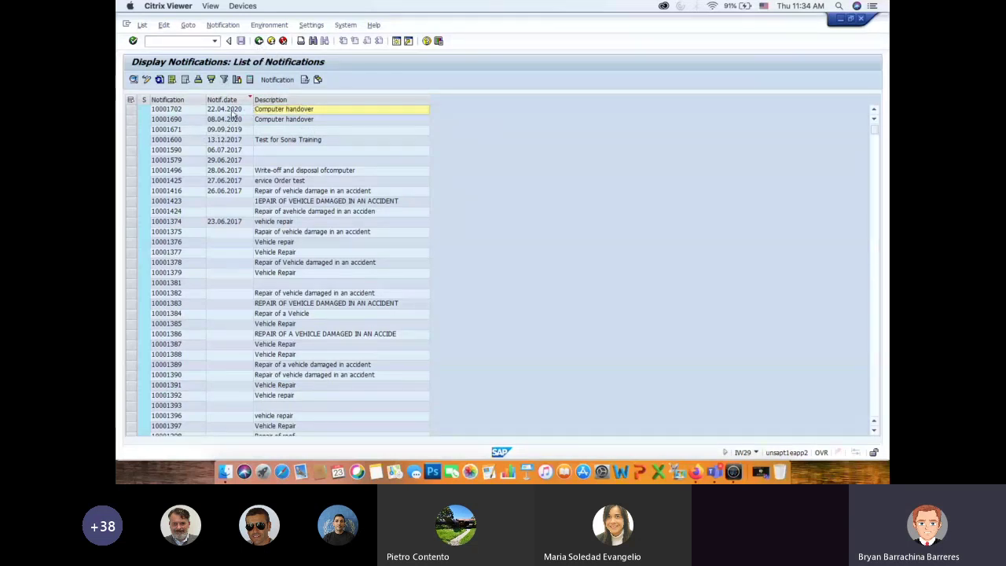
Step: Rerun the list without a notification end-date limit, then close it
{"action": "left_click", "coordinate": [259, 40]}
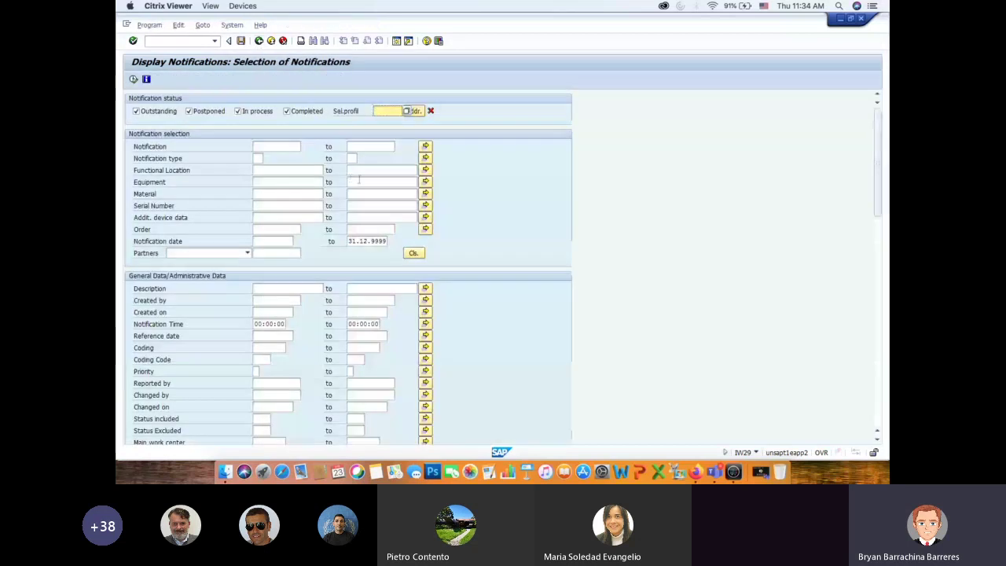
{"action": "double_click", "coordinate": [351, 242]}
{"action": "key", "text": "BackSpace"}
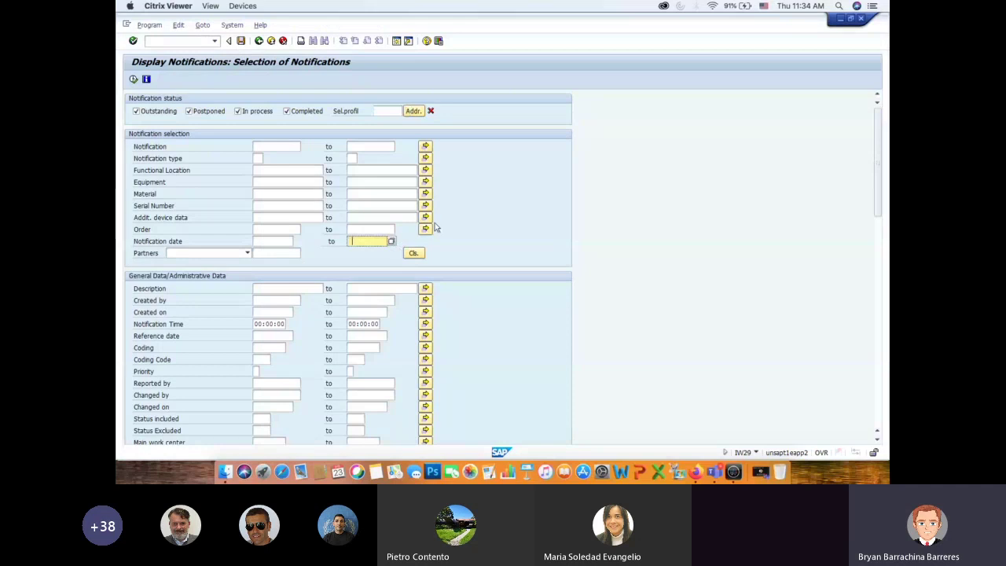
{"action": "left_click", "coordinate": [133, 79]}
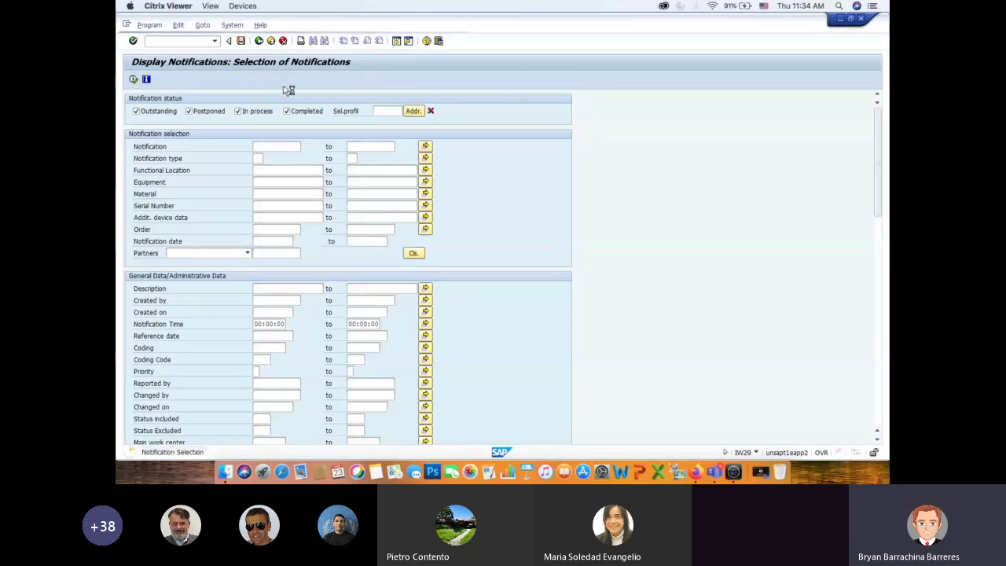
{"action": "left_click", "coordinate": [862, 20]}
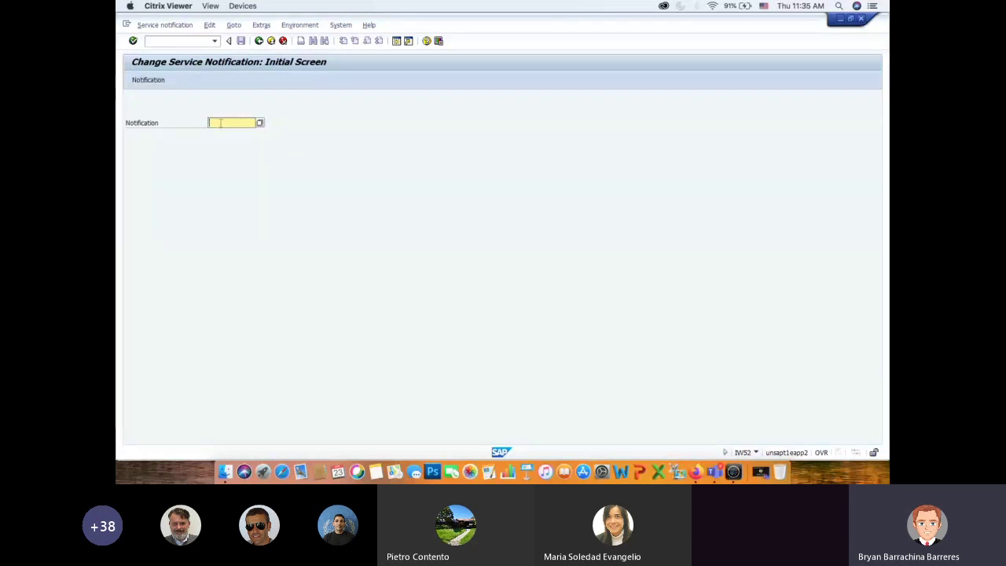
Step: Open notification 10001705 in IW52 using the input history
{"action": "left_click", "coordinate": [221, 122]}
{"action": "left_click", "coordinate": [226, 133]}
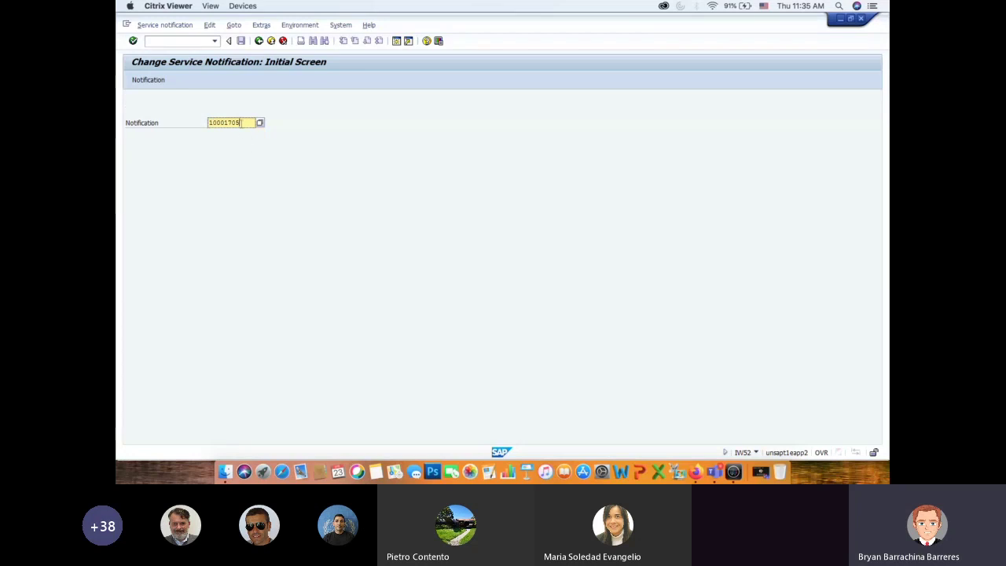
{"action": "key", "text": "Return"}
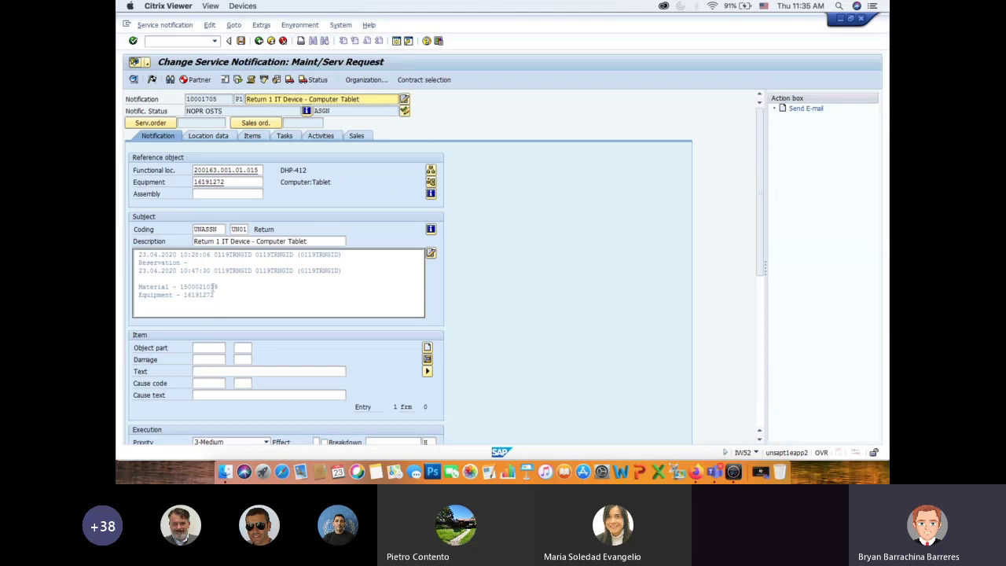
Step: Add the line 'Reservation - 5796' to the notification's long text
{"action": "left_click", "coordinate": [207, 306]}
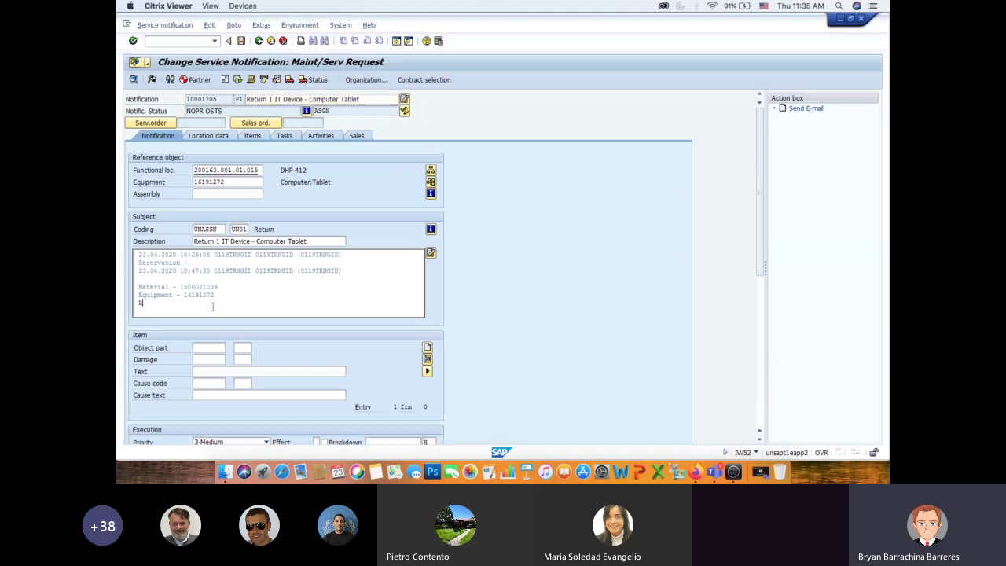
{"action": "type", "text": "Reservation - 5796"}
{"action": "left_click_drag", "start_coordinate": [208, 305], "coordinate": [185, 308]}
{"action": "left_click", "coordinate": [323, 314]}
Step: Select Approve Notification, Process Notification and Create Manual Reservation tasks, then return to the Firefox guide
{"action": "left_click", "coordinate": [284, 136]}
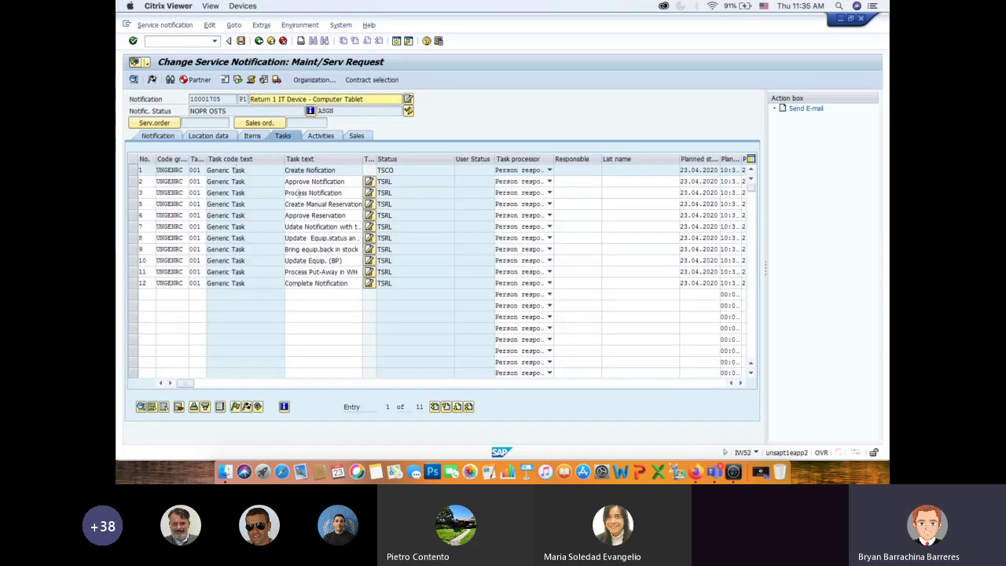
{"action": "left_click", "coordinate": [132, 181]}
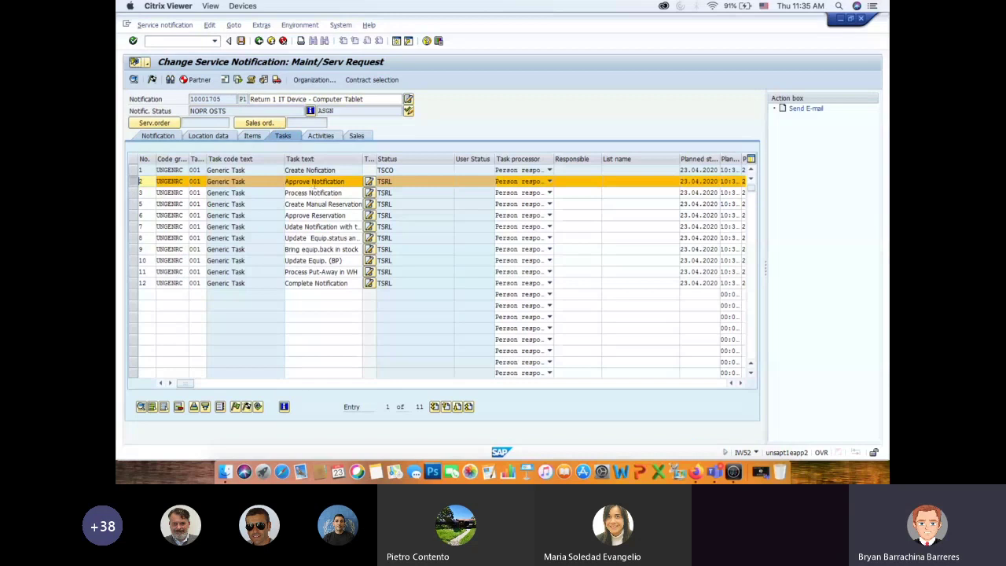
{"action": "left_click", "coordinate": [133, 193]}
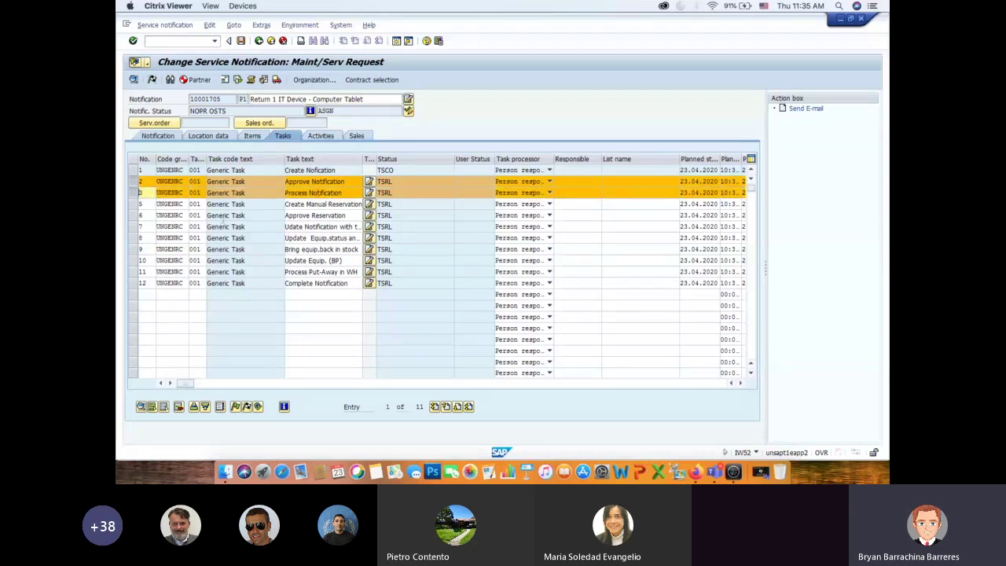
{"action": "left_click", "coordinate": [134, 204]}
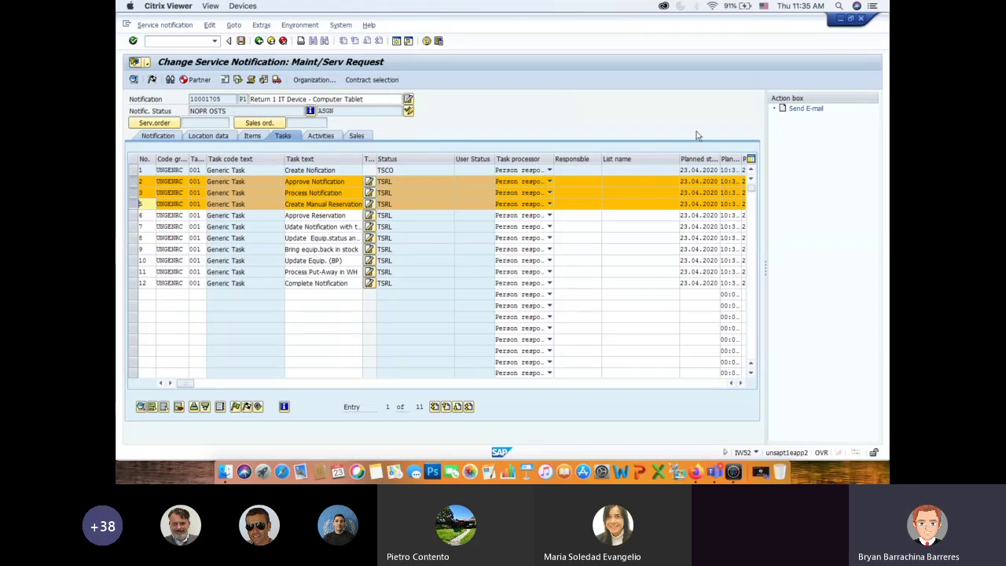
{"action": "key", "text": "super+Tab"}
{"action": "left_click", "coordinate": [474, 22]}
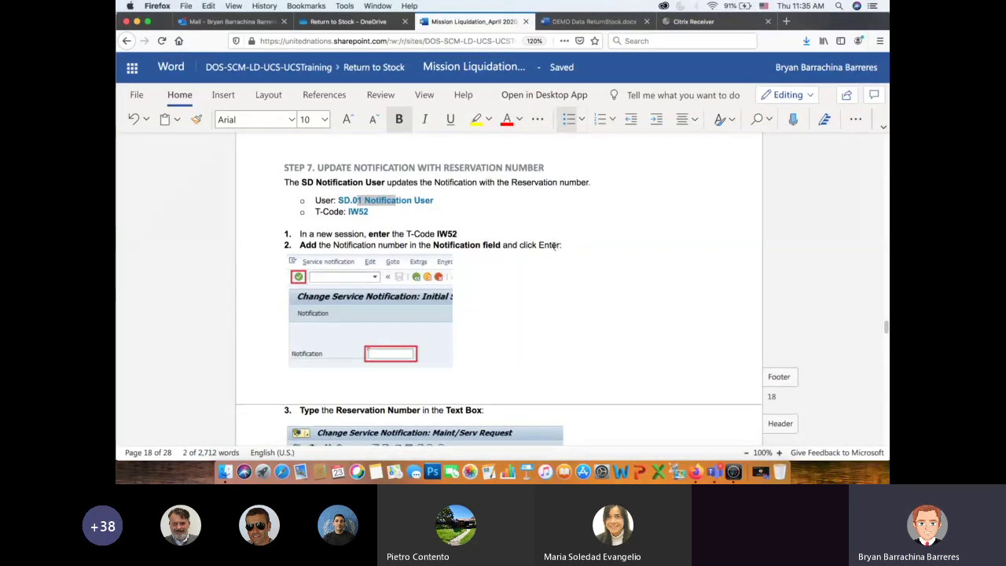
Step: Read through Step 7 of the Word guide on completing notification tasks, then return to SAP
{"action": "scroll", "coordinate": [554, 235], "scroll_direction": "down", "scroll_amount": 3}
{"action": "scroll", "coordinate": [549, 228], "scroll_direction": "down", "scroll_amount": 5}
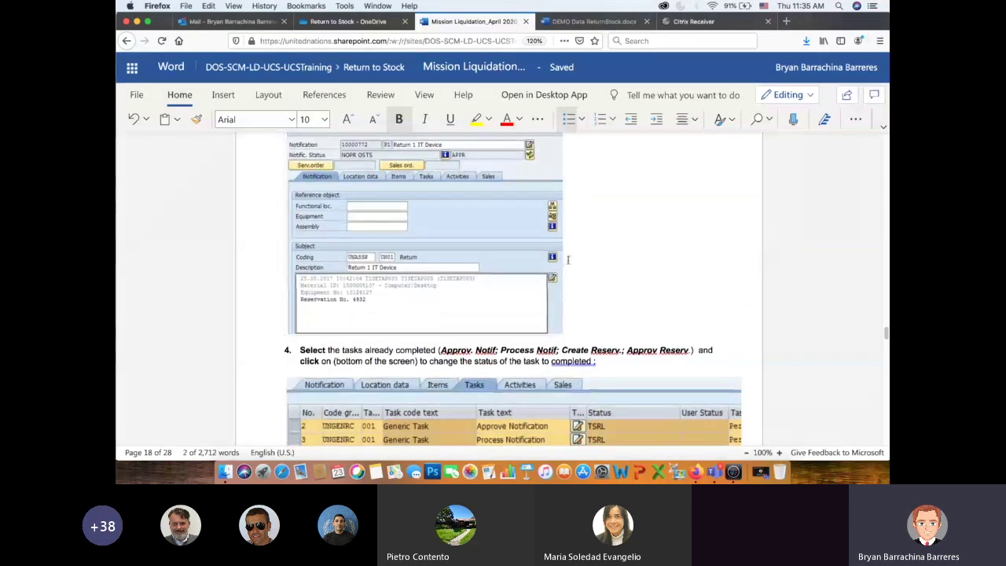
{"action": "scroll", "coordinate": [582, 258], "scroll_direction": "down", "scroll_amount": 3}
{"action": "scroll", "coordinate": [607, 258], "scroll_direction": "down", "scroll_amount": 2}
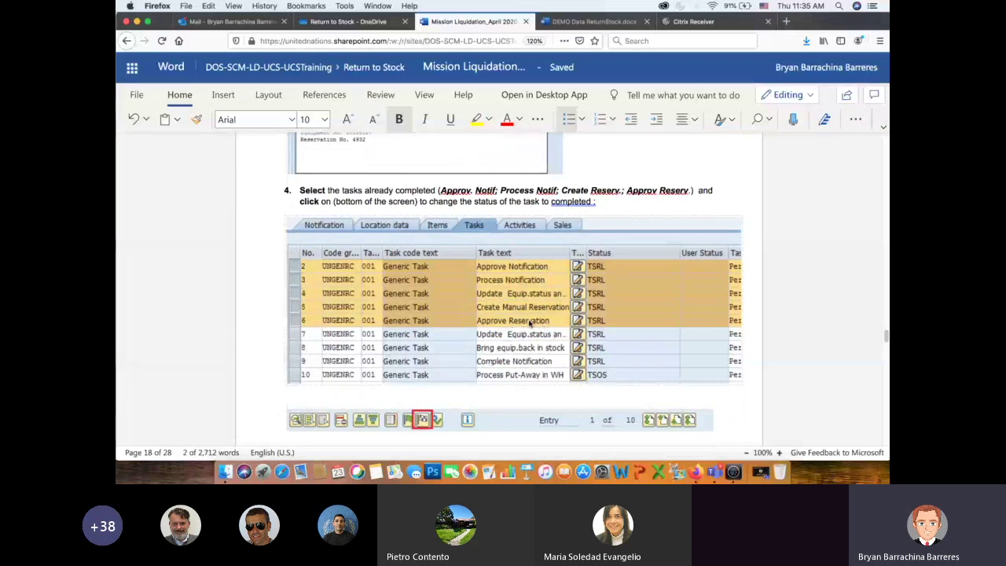
{"action": "scroll", "coordinate": [428, 309], "scroll_direction": "down", "scroll_amount": 5}
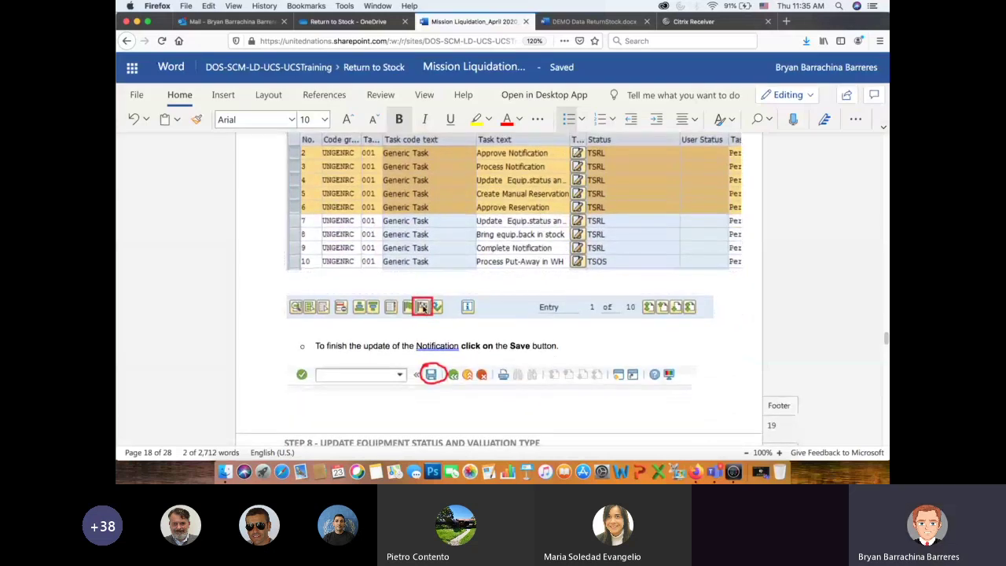
{"action": "scroll", "coordinate": [424, 309], "scroll_direction": "down", "scroll_amount": 6}
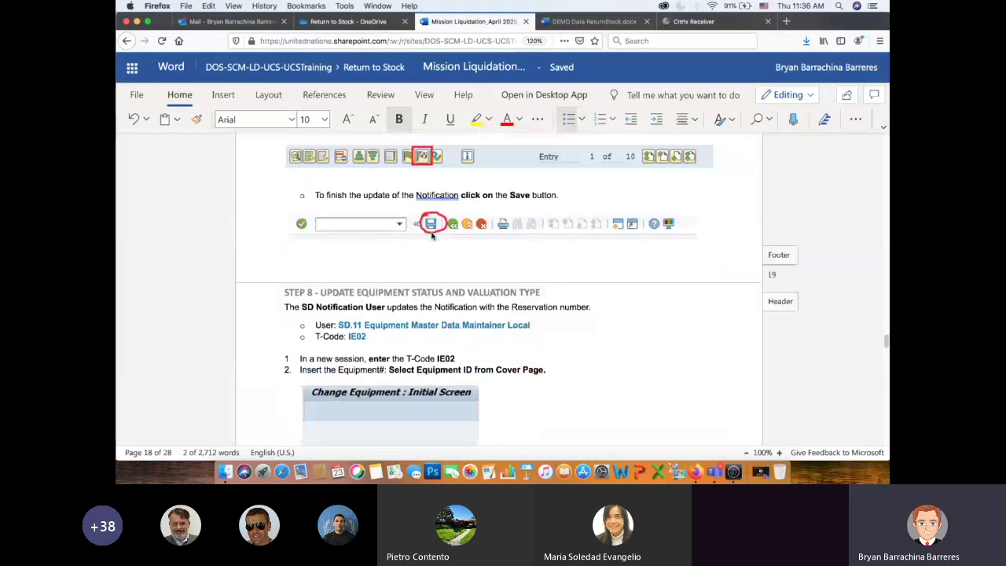
{"action": "scroll", "coordinate": [432, 244], "scroll_direction": "down", "scroll_amount": 3}
{"action": "key", "text": "super+Tab"}
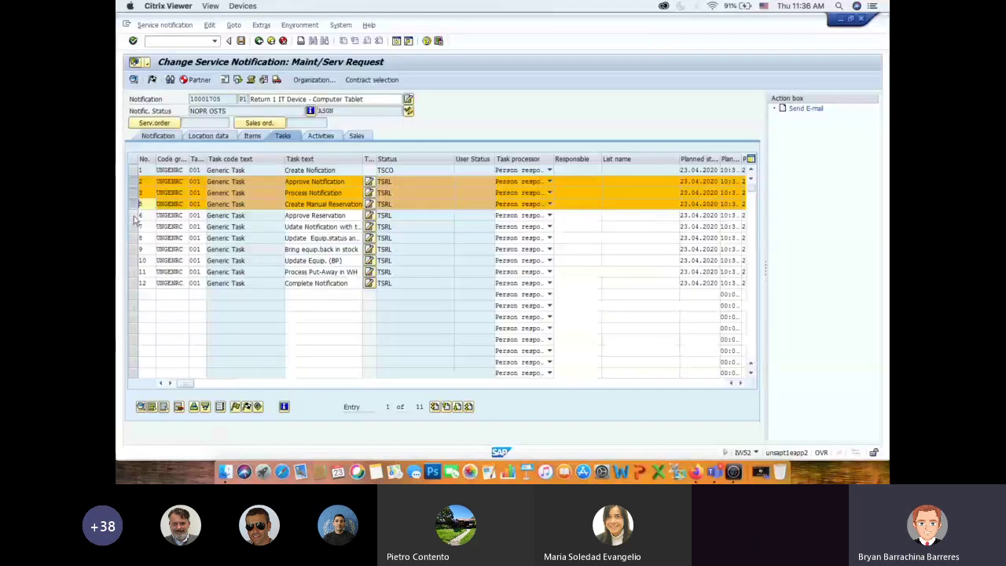
Step: Complete tasks 1–6 through Approve Reservation, then widen the Task text column to read tasks 7–9
{"action": "left_click", "coordinate": [134, 215]}
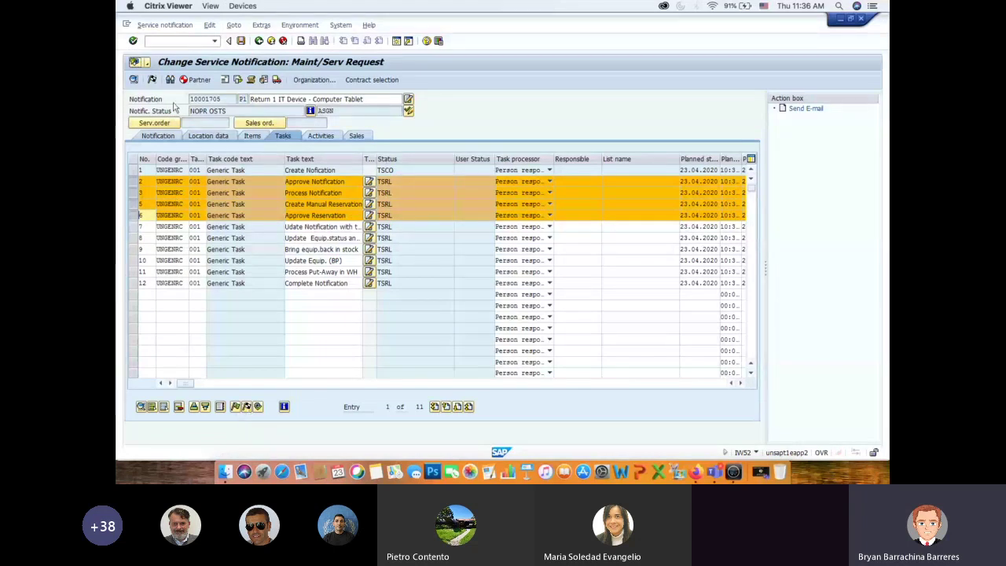
{"action": "left_click", "coordinate": [246, 407]}
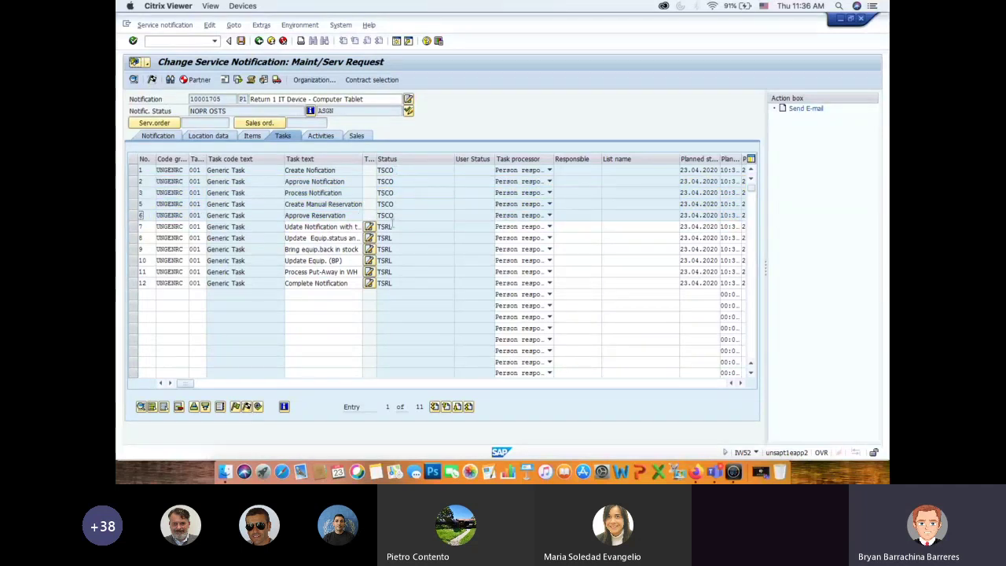
{"action": "left_click", "coordinate": [135, 227]}
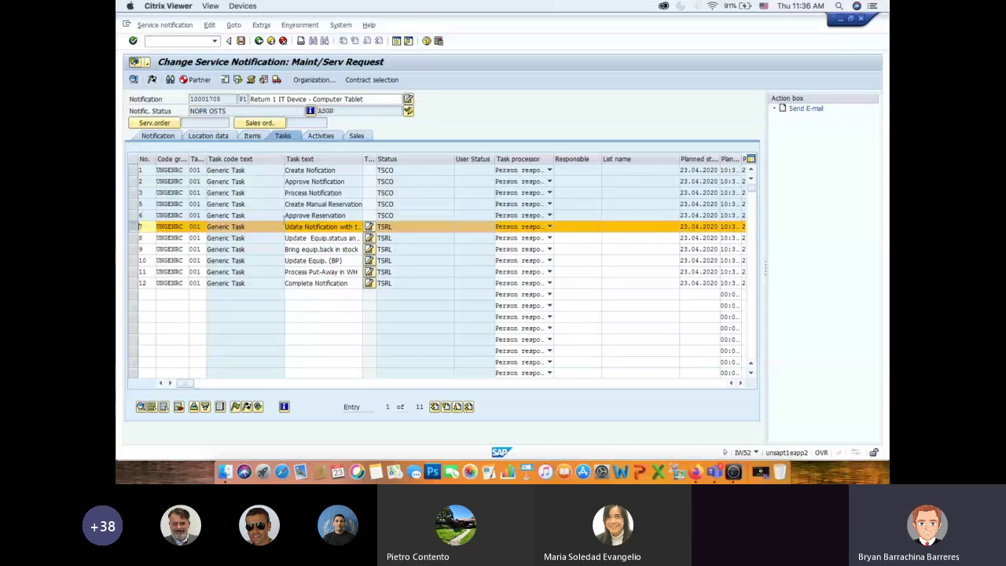
{"action": "left_click_drag", "start_coordinate": [386, 159], "coordinate": [470, 163]}
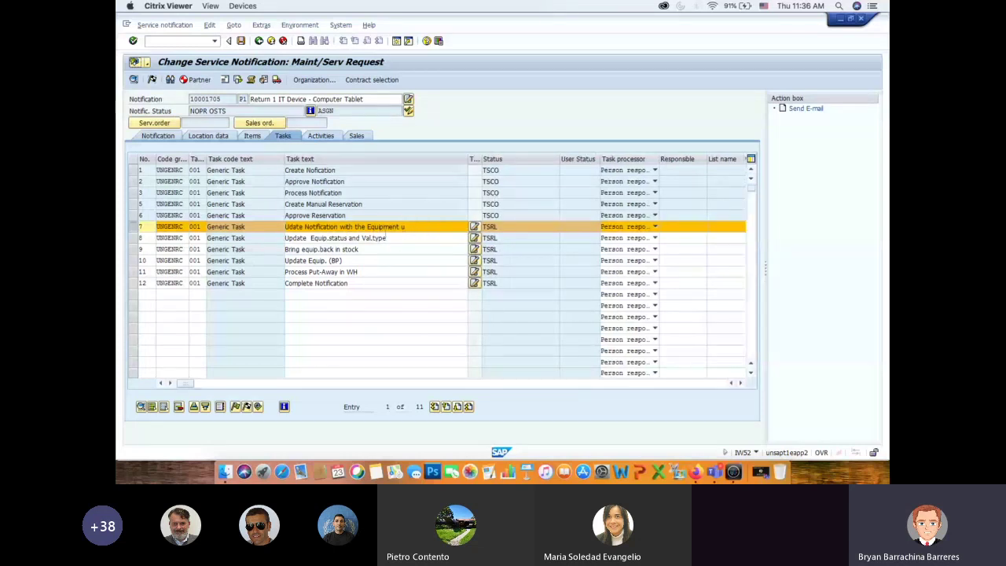
{"action": "left_click", "coordinate": [135, 239], "text": "ctrl"}
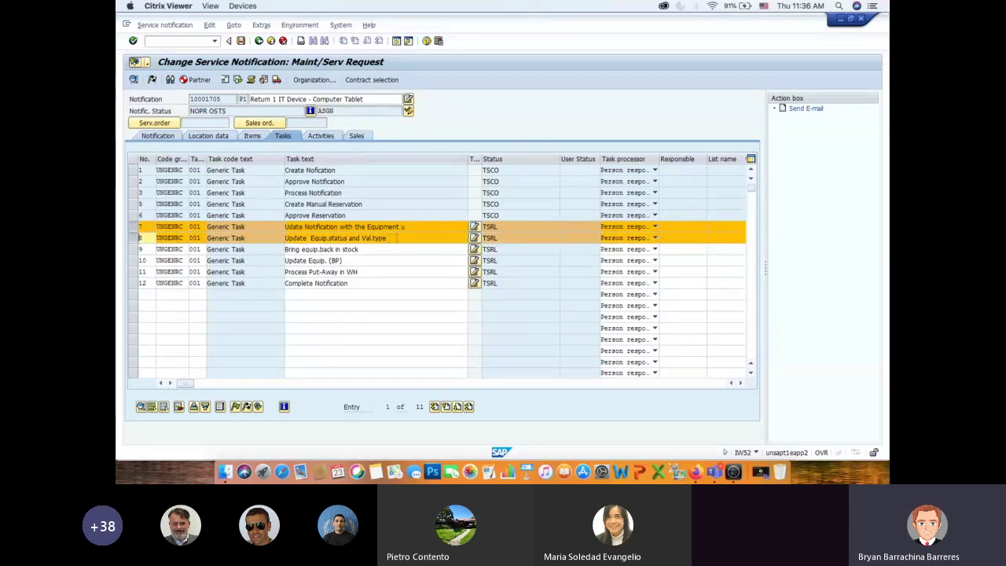
{"action": "left_click", "coordinate": [134, 249], "text": "ctrl"}
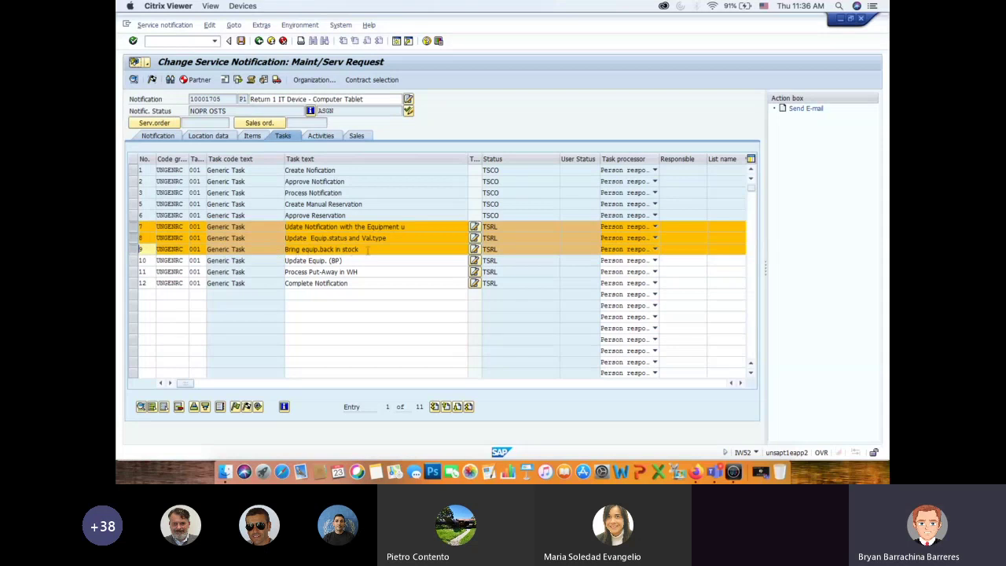
{"action": "left_click", "coordinate": [134, 226]}
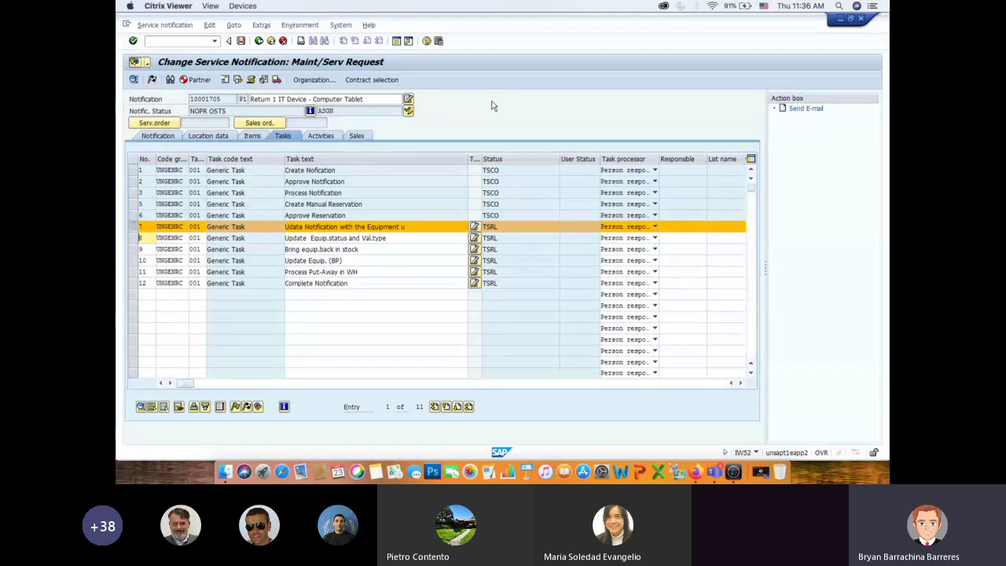
{"action": "key", "text": "super+Tab"}
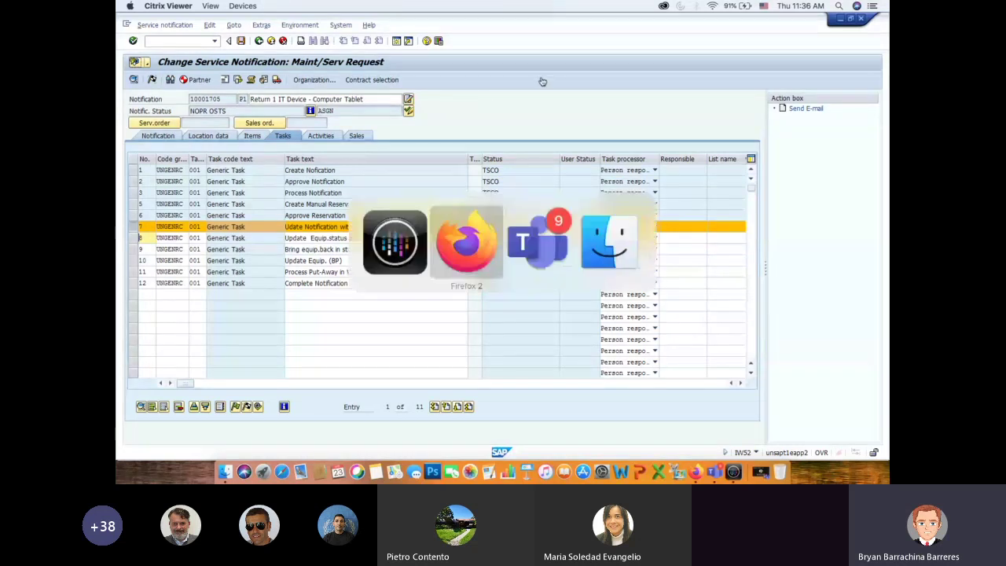
{"action": "scroll", "coordinate": [471, 228], "scroll_direction": "down", "scroll_amount": 2}
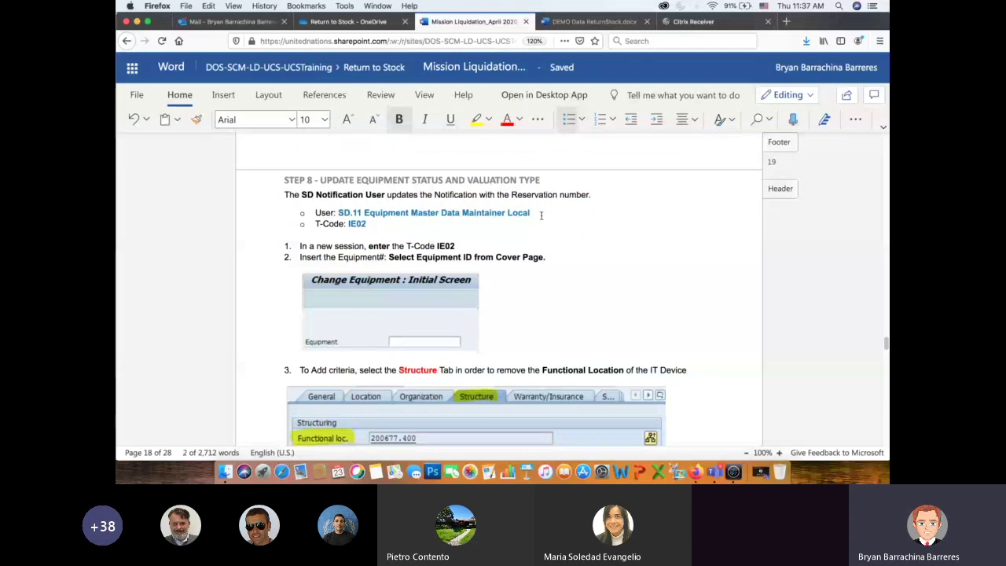
{"action": "scroll", "coordinate": [541, 215], "scroll_direction": "down", "scroll_amount": 1}
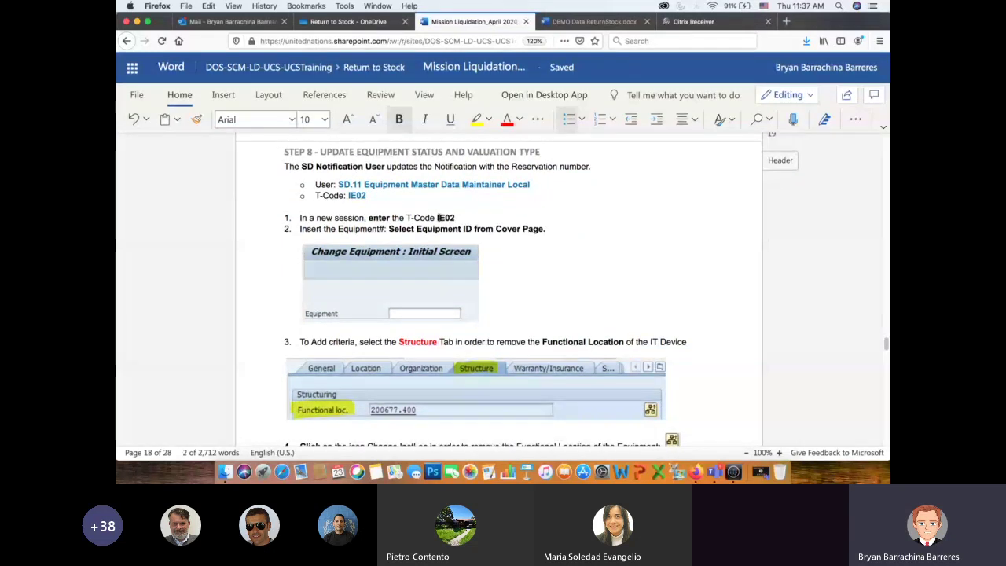
{"action": "scroll", "coordinate": [502, 230], "scroll_direction": "down", "scroll_amount": 1}
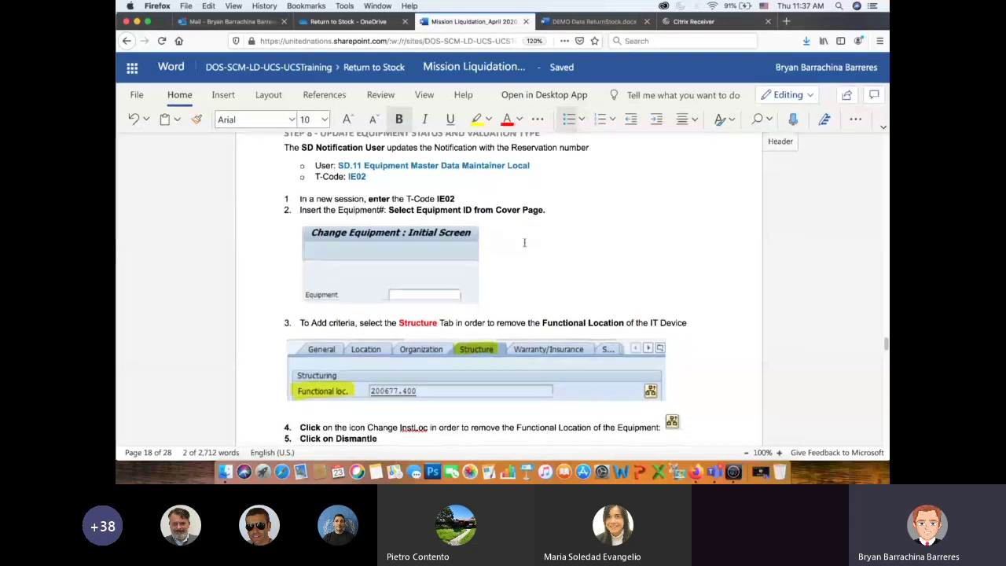
{"action": "scroll", "coordinate": [551, 243], "scroll_direction": "down", "scroll_amount": 1}
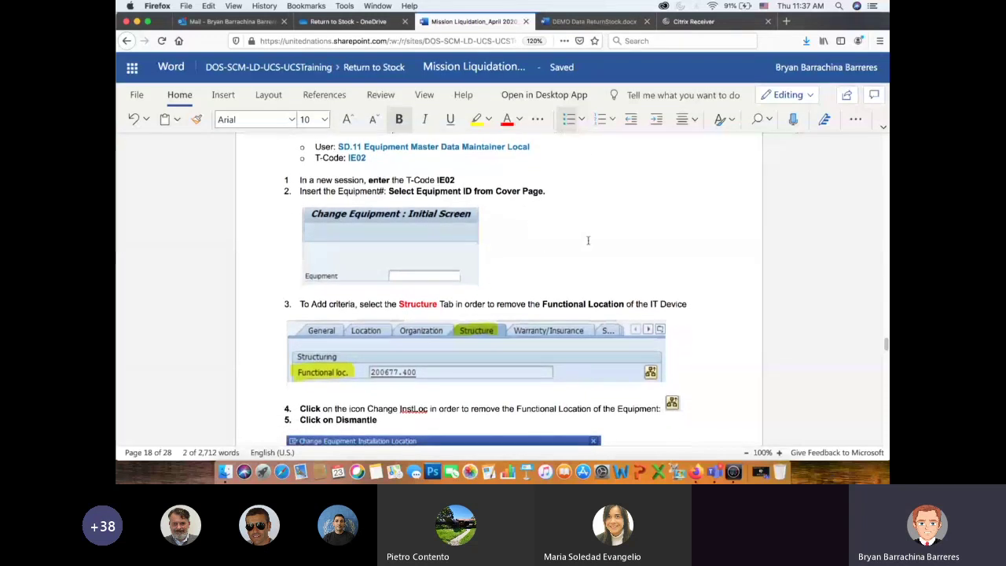
{"action": "scroll", "coordinate": [588, 239], "scroll_direction": "down", "scroll_amount": 1}
{"action": "scroll", "coordinate": [590, 252], "scroll_direction": "down", "scroll_amount": 2}
{"action": "scroll", "coordinate": [591, 260], "scroll_direction": "up", "scroll_amount": 4}
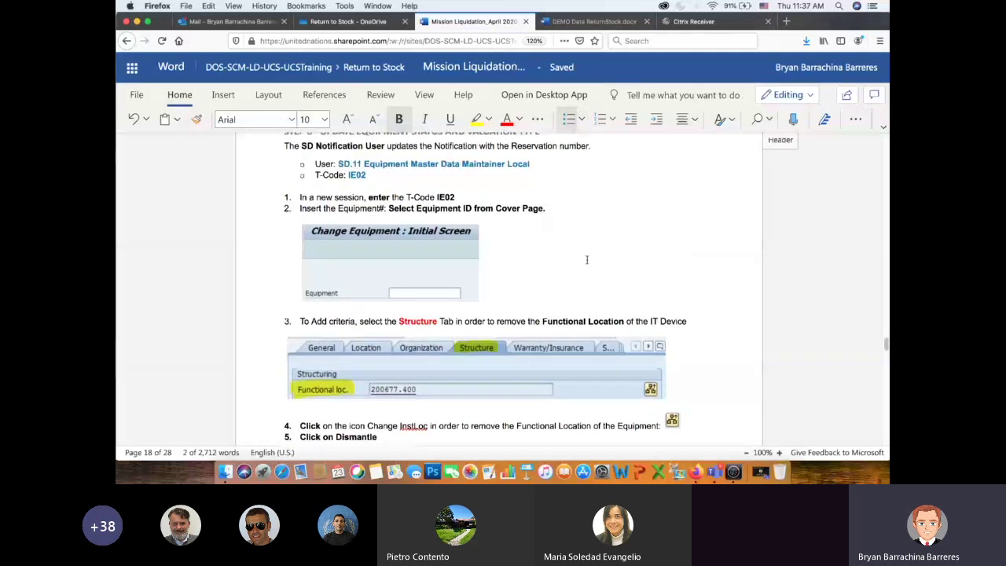
{"action": "scroll", "coordinate": [594, 261], "scroll_direction": "up", "scroll_amount": 1}
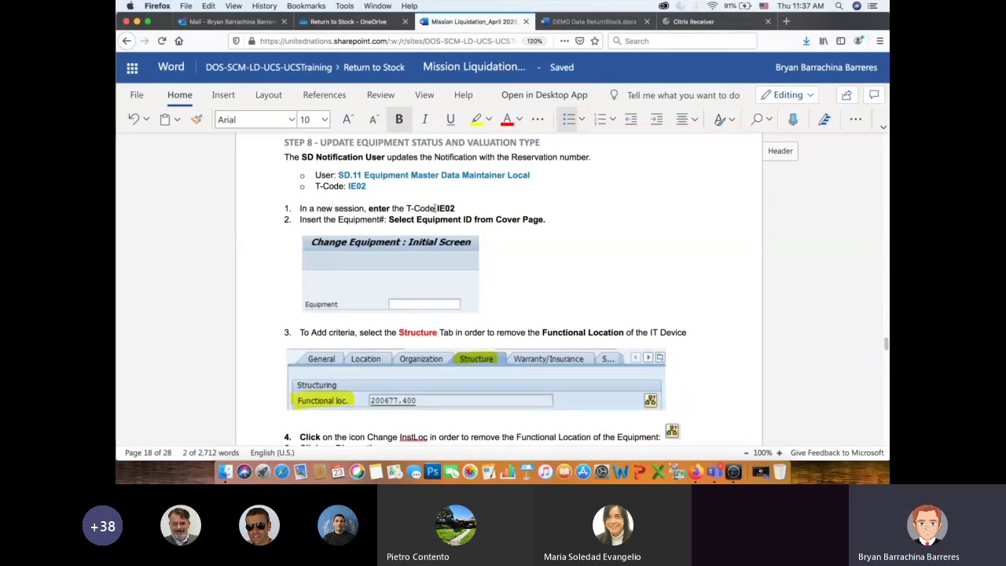
{"action": "left_click", "coordinate": [621, 214]}
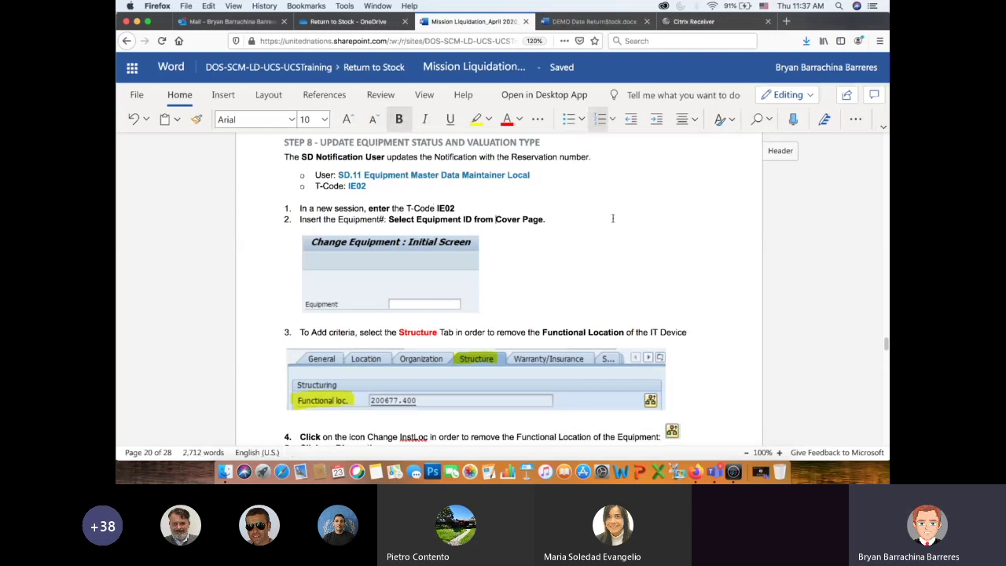
{"action": "scroll", "coordinate": [572, 254], "scroll_direction": "down", "scroll_amount": 1}
{"action": "scroll", "coordinate": [571, 244], "scroll_direction": "up", "scroll_amount": 1}
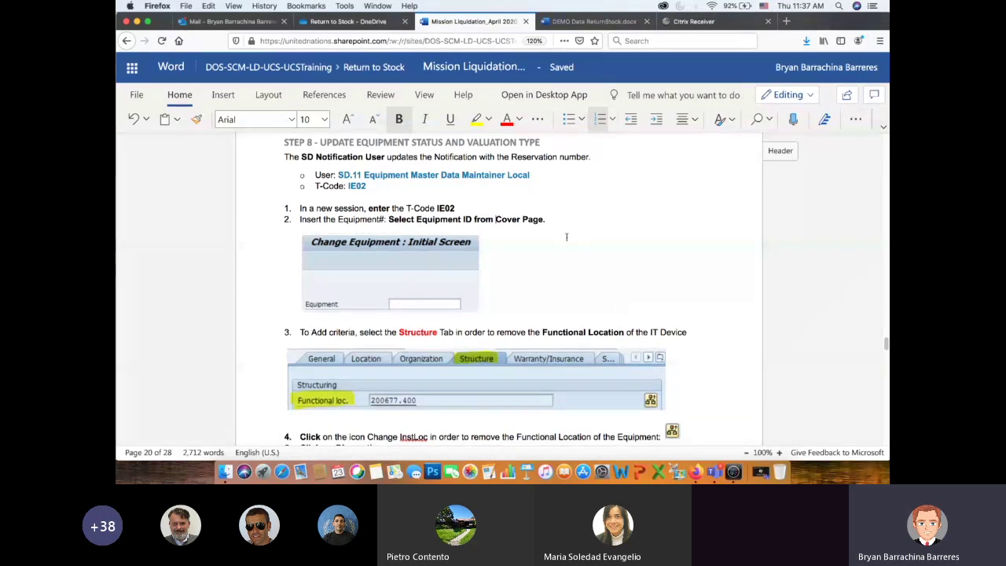
Step: Select the SD MDM user's login id in the DEMO Data ReturnStock credentials table
{"action": "left_click", "coordinate": [595, 22]}
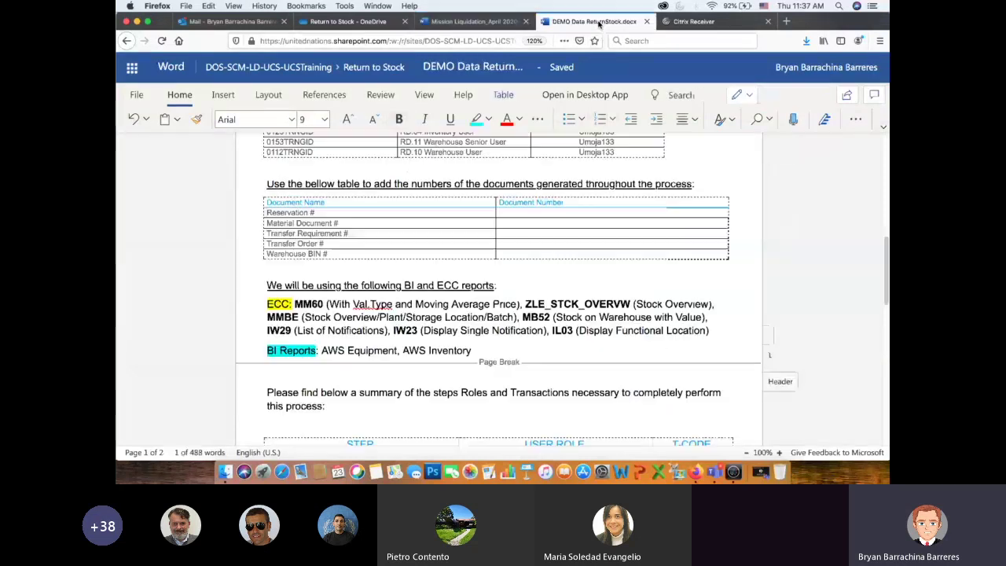
{"action": "scroll", "coordinate": [512, 320], "scroll_direction": "up", "scroll_amount": 2}
{"action": "scroll", "coordinate": [379, 279], "scroll_direction": "up", "scroll_amount": 1}
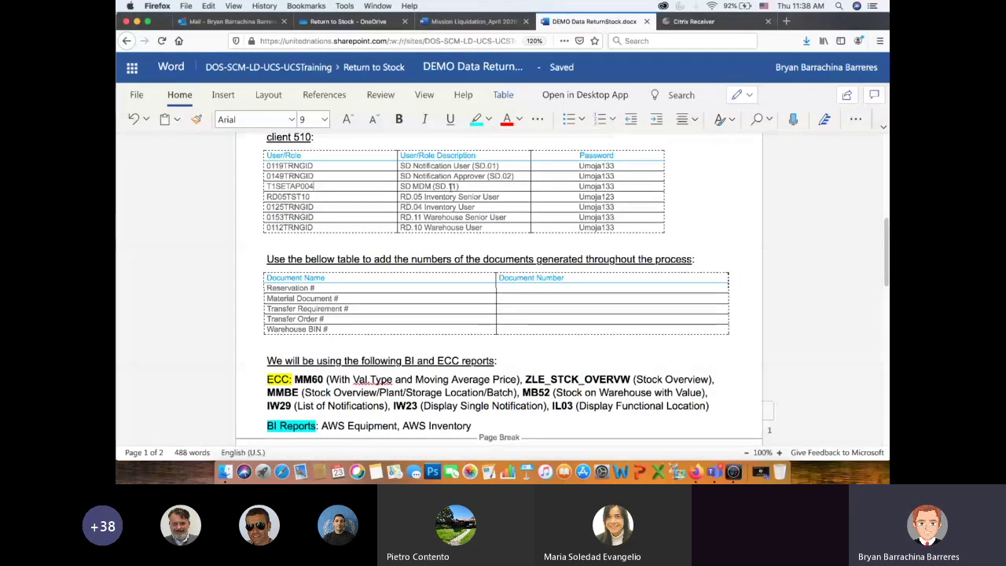
{"action": "double_click", "coordinate": [269, 186]}
{"action": "key", "text": "ctrl+c"}
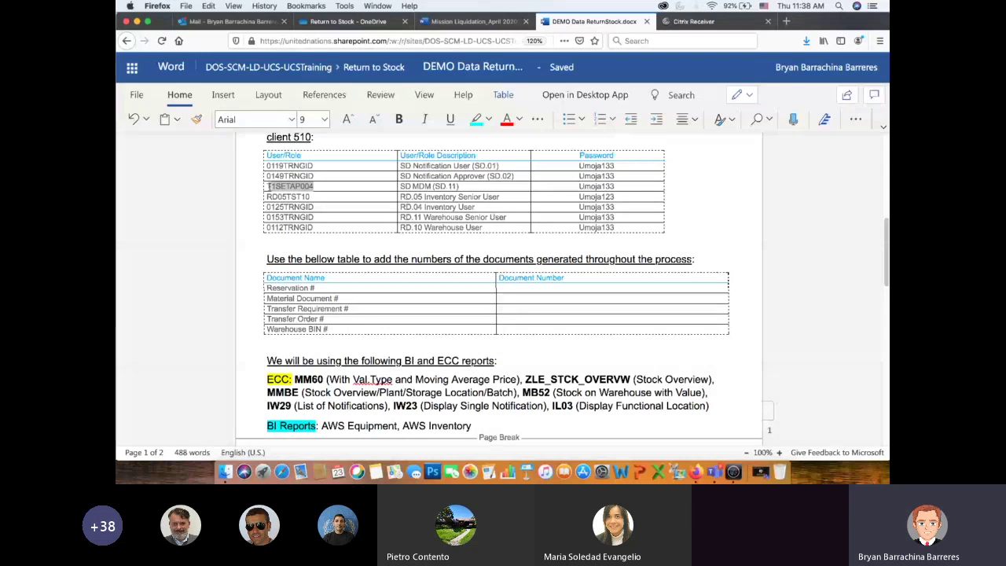
{"action": "key", "text": "super+Tab"}
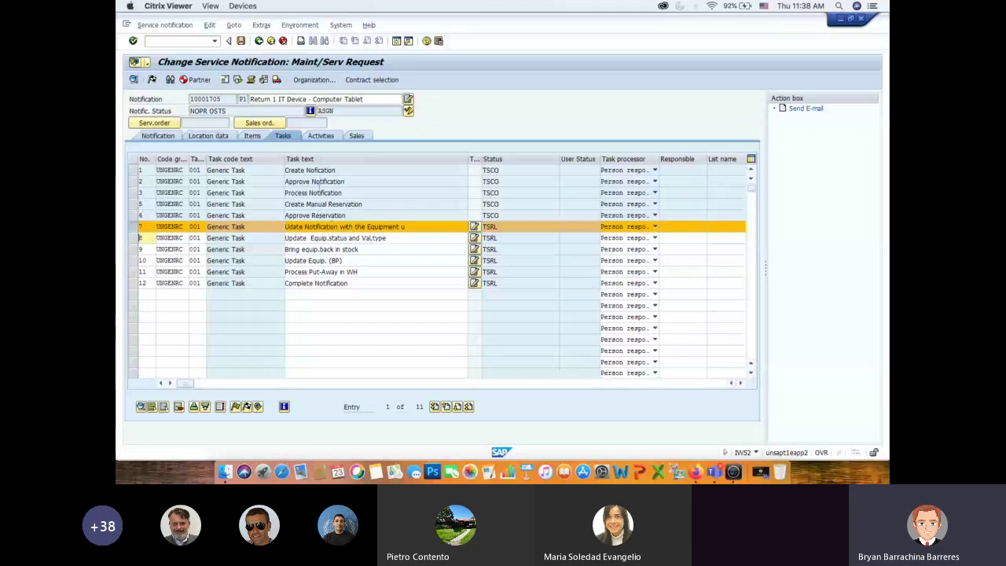
Step: Save notification 10001705 and log off the current SAP user
{"action": "left_click", "coordinate": [241, 41]}
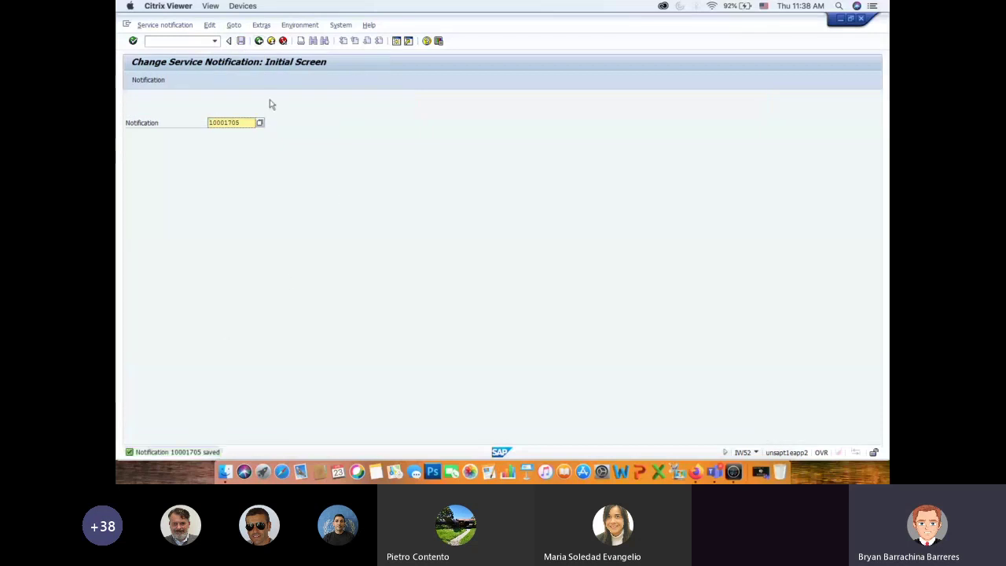
{"action": "left_click", "coordinate": [270, 41]}
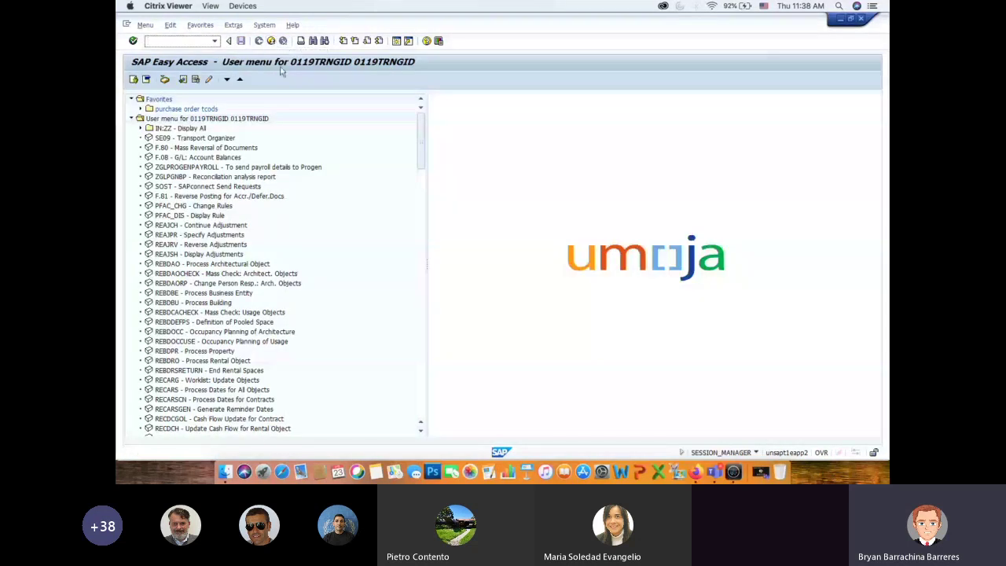
{"action": "left_click", "coordinate": [271, 41]}
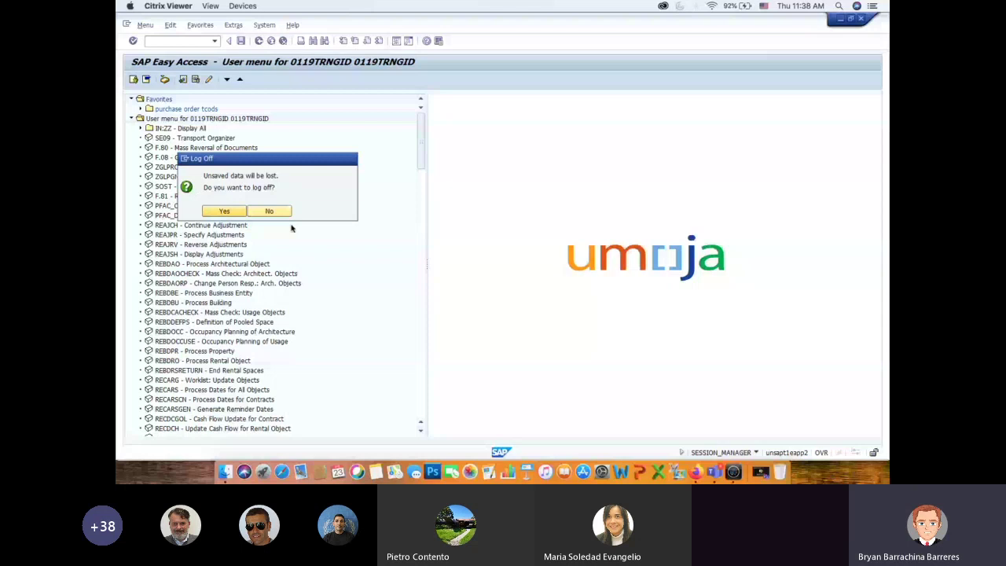
{"action": "key", "text": "Return"}
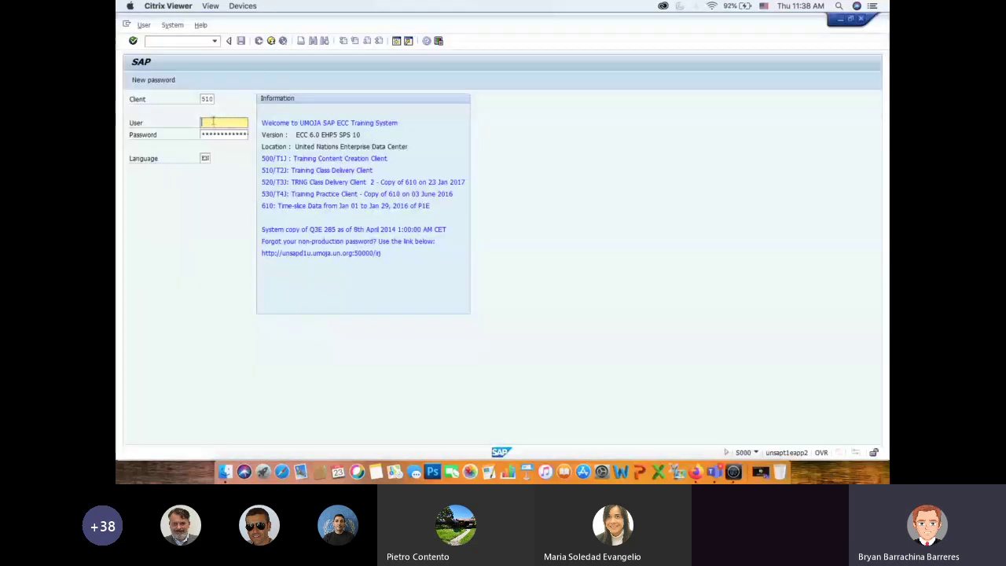
Step: Log on as the SD MDM user with the copied login id and password
{"action": "key", "text": "ctrl+v"}
{"action": "left_click", "coordinate": [225, 133]}
{"action": "type", "text": "**"}
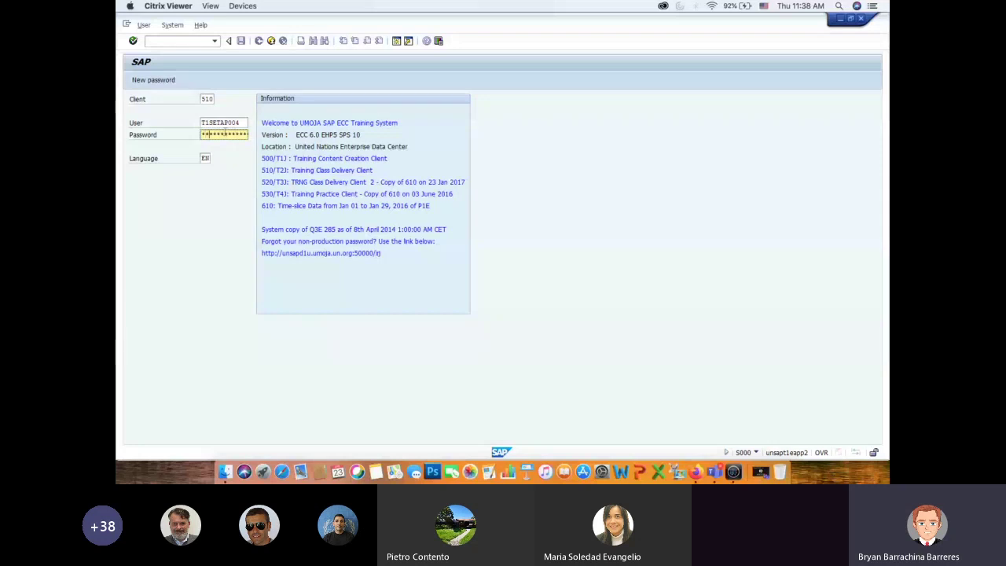
{"action": "key", "text": "Return"}
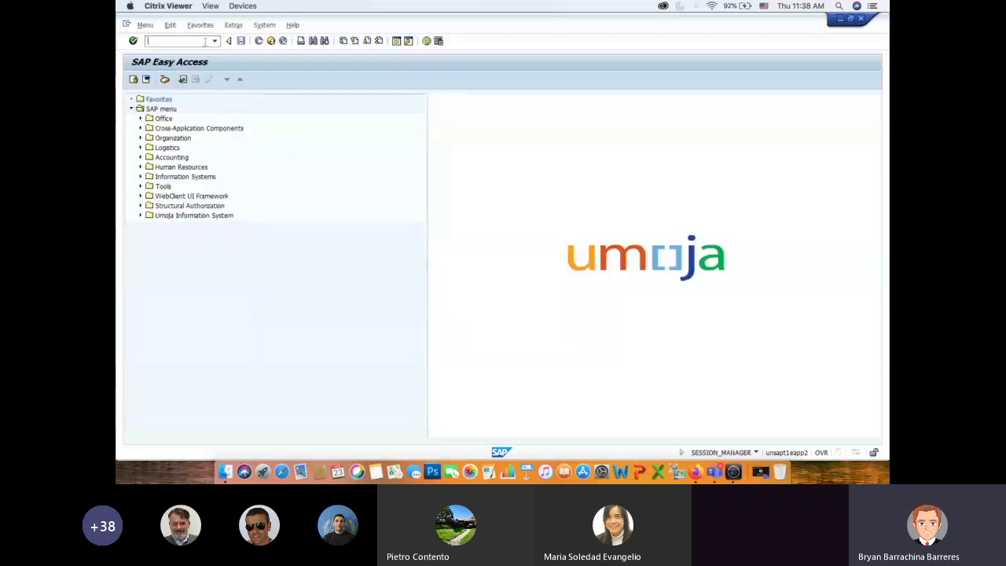
Step: Open Change Equipment with IE02 and go back to the Mission Liquidation guide
{"action": "type", "text": "ie02"}
{"action": "key", "text": "Return"}
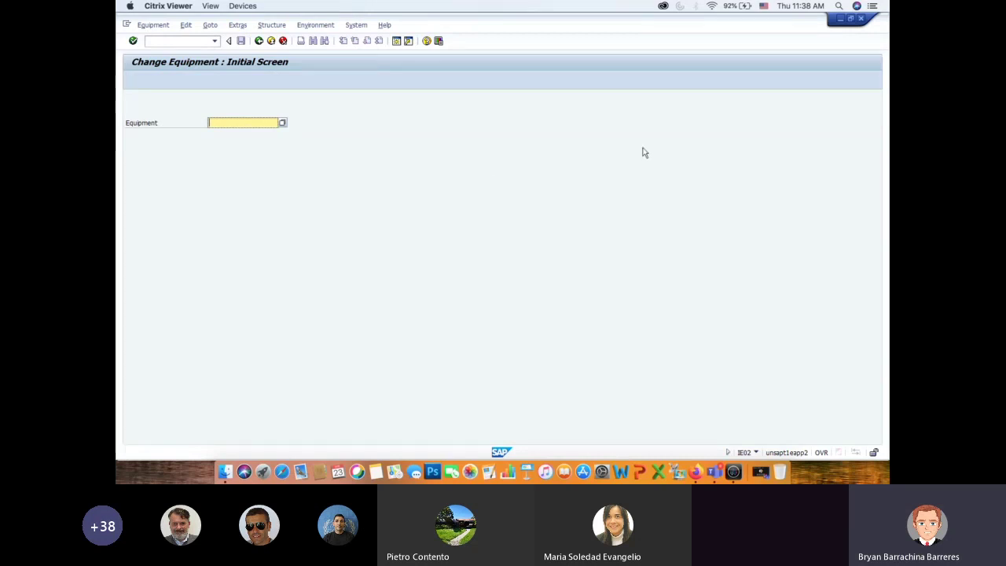
{"action": "key", "text": "super+Tab"}
{"action": "key", "text": "ctrl+shift+Tab"}
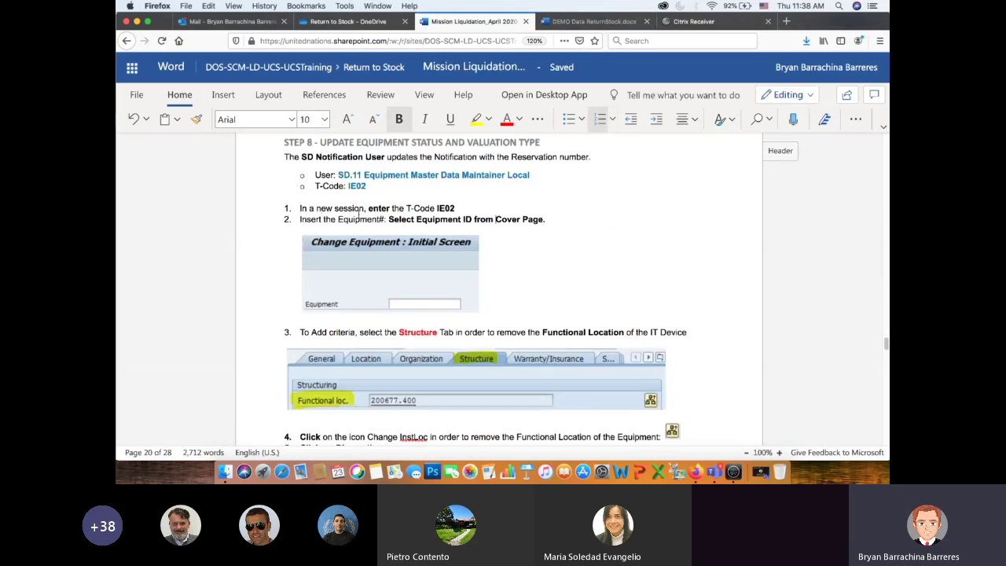
Step: Review the guide's Step 8 instructions for changing equipment in IE02
{"action": "left_click_drag", "start_coordinate": [388, 221], "coordinate": [520, 220]}
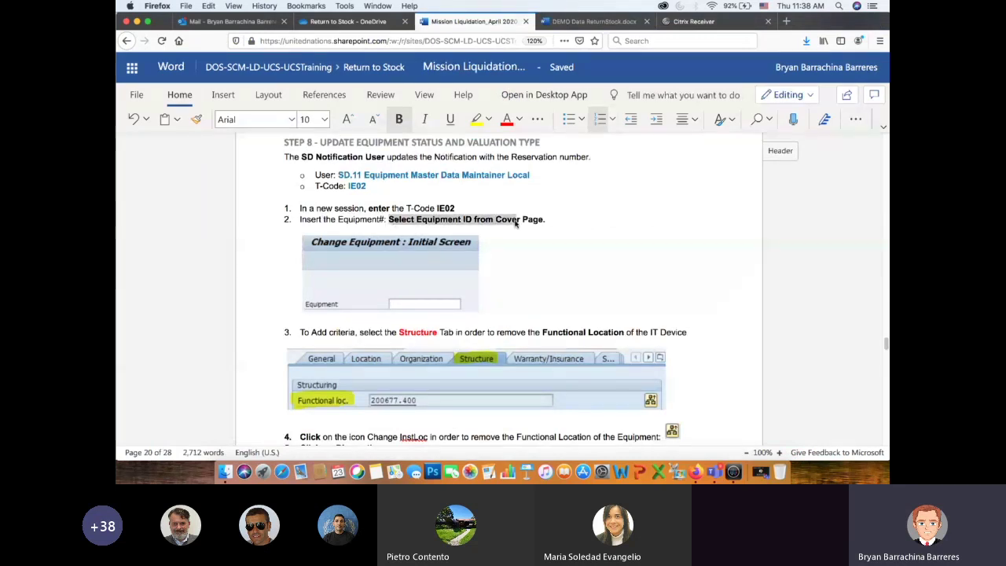
{"action": "scroll", "coordinate": [553, 274], "scroll_direction": "down", "scroll_amount": 1}
{"action": "scroll", "coordinate": [553, 274], "scroll_direction": "down", "scroll_amount": 1}
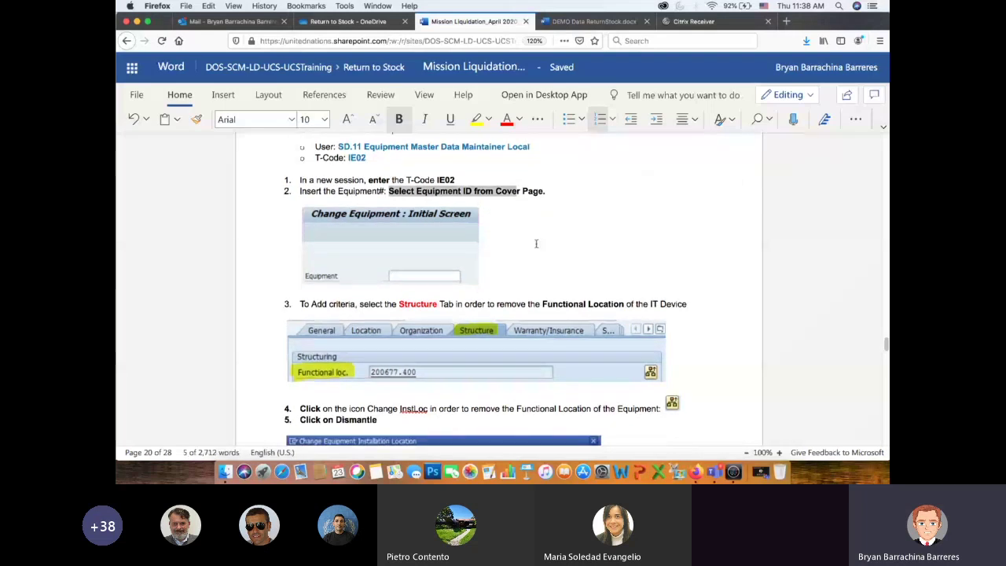
{"action": "scroll", "coordinate": [583, 249], "scroll_direction": "up", "scroll_amount": 1}
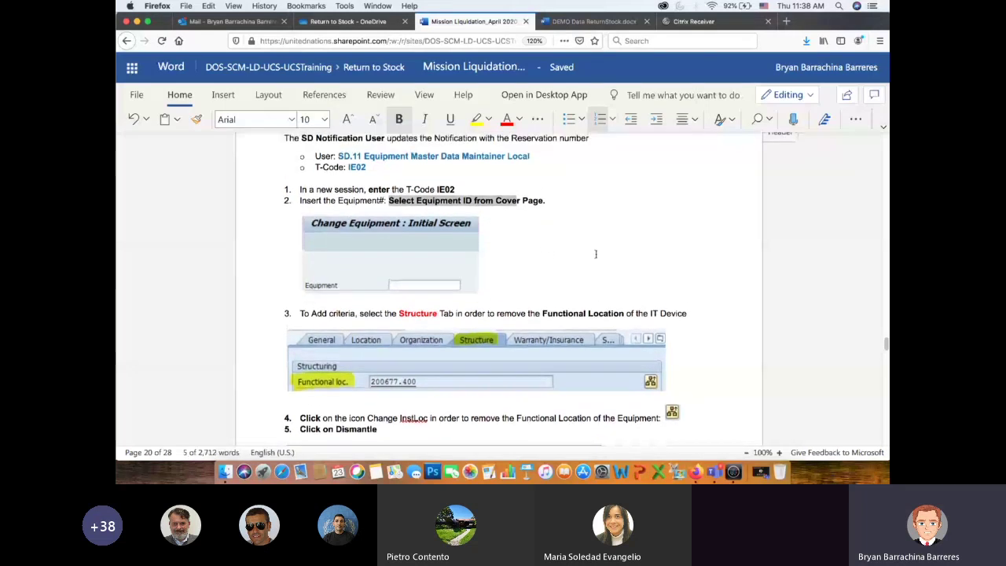
{"action": "scroll", "coordinate": [596, 254], "scroll_direction": "up", "scroll_amount": 1}
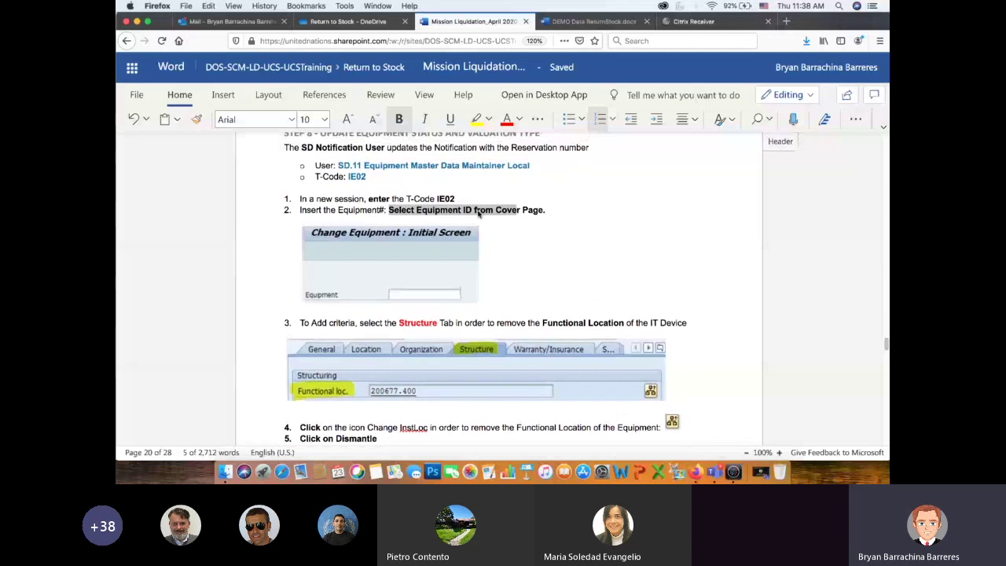
Step: Copy equipment ID 16191272 from the demo data and open it in SAP Change Equipment
{"action": "left_click", "coordinate": [595, 21]}
{"action": "scroll", "coordinate": [536, 250], "scroll_direction": "up", "scroll_amount": 3}
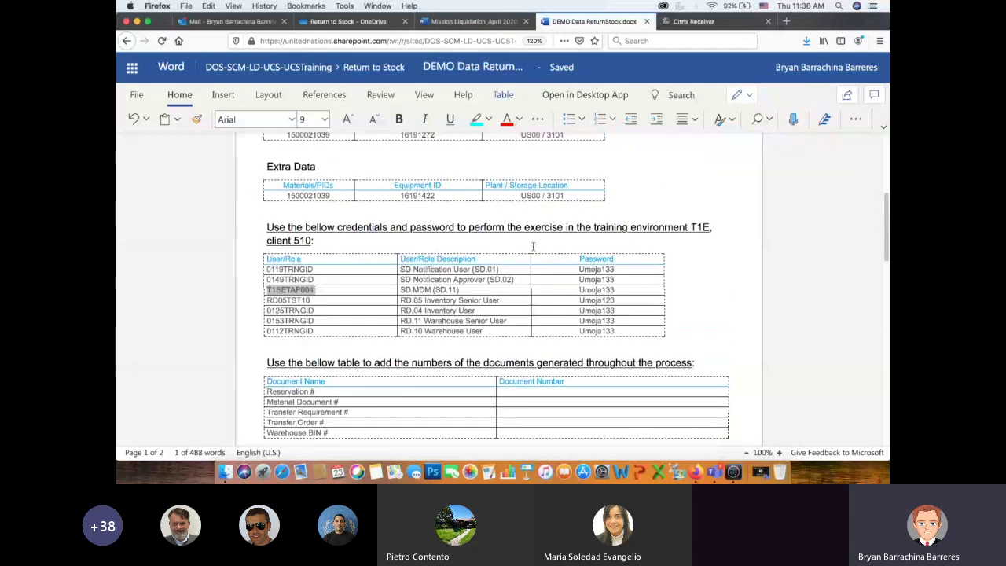
{"action": "left_click_drag", "start_coordinate": [401, 192], "coordinate": [435, 194]}
{"action": "key", "text": "ctrl+c"}
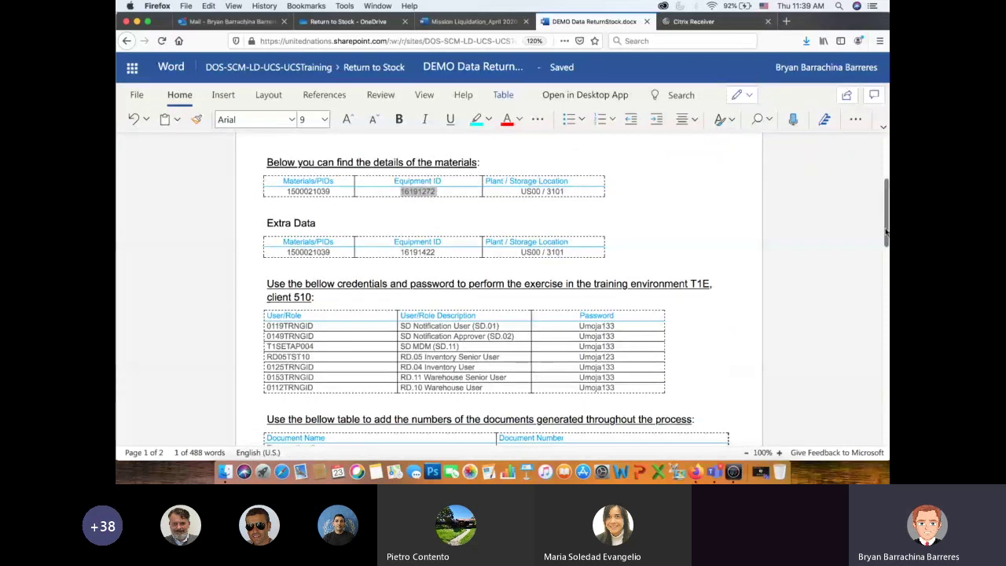
{"action": "key", "text": "super+Tab"}
{"action": "key", "text": "ctrl+v"}
{"action": "key", "text": "Return"}
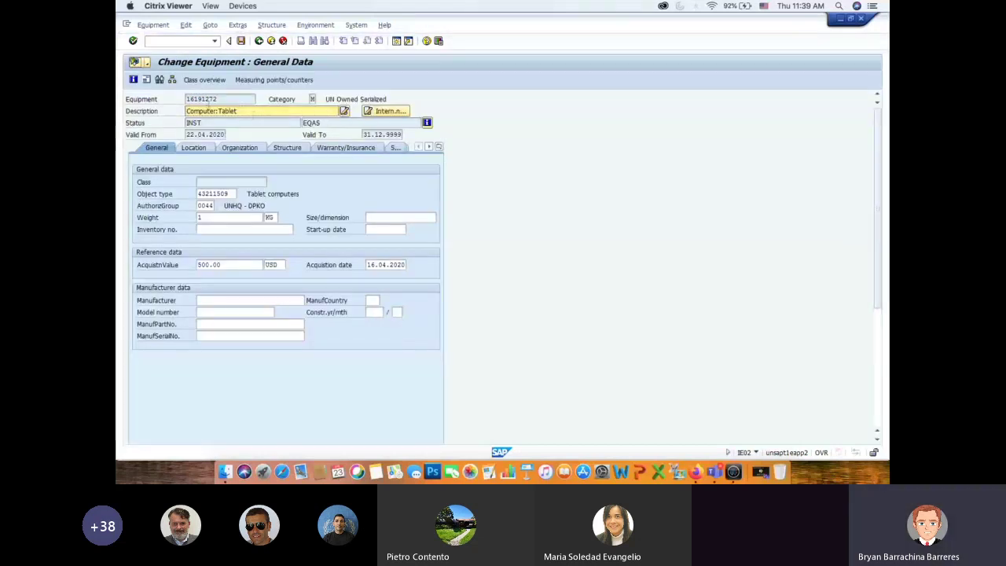
{"action": "double_click", "coordinate": [221, 99]}
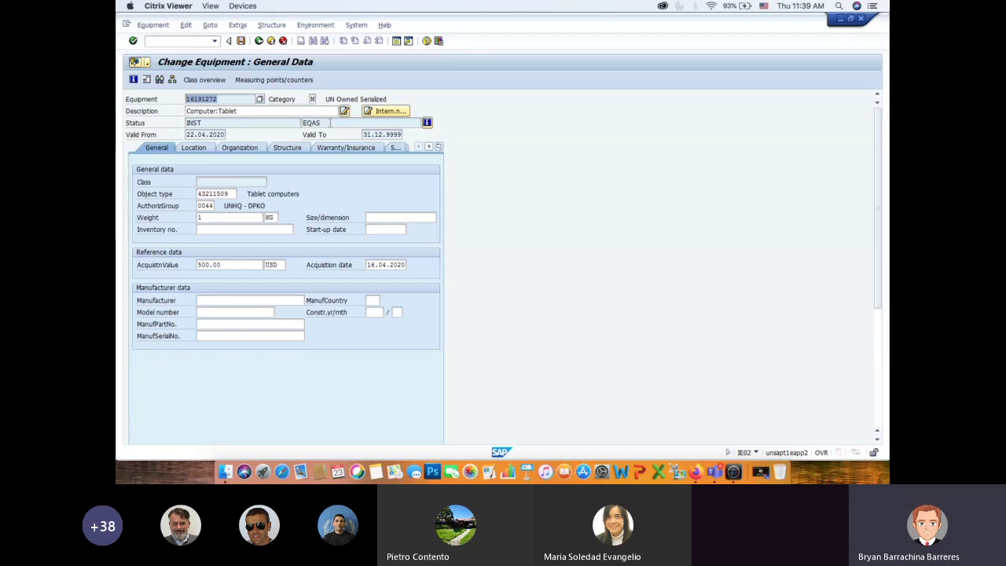
Step: Review equipment 16191272's INST status and its Location, SerData and Structure data
{"action": "double_click", "coordinate": [193, 124]}
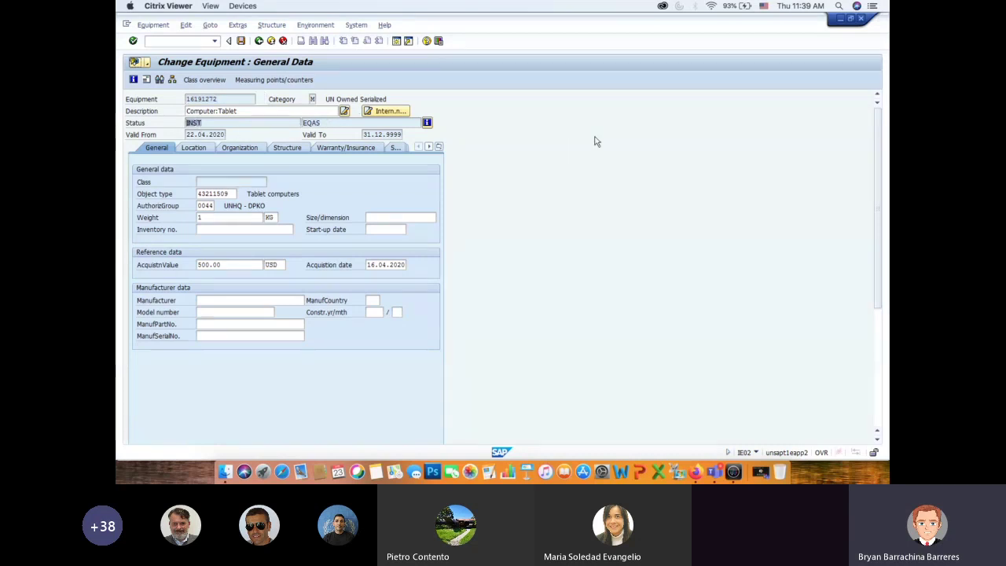
{"action": "left_click", "coordinate": [201, 150]}
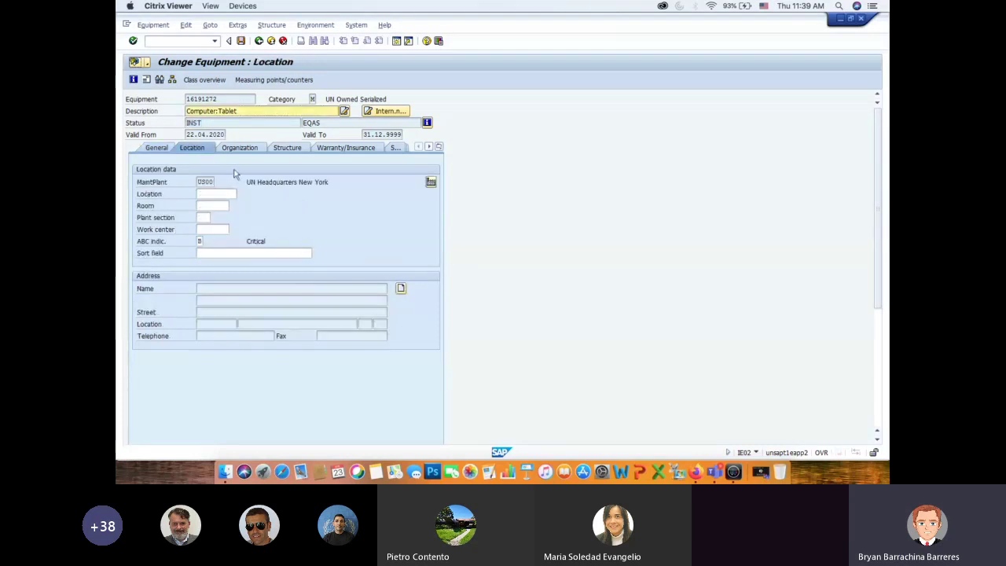
{"action": "left_click", "coordinate": [439, 147]}
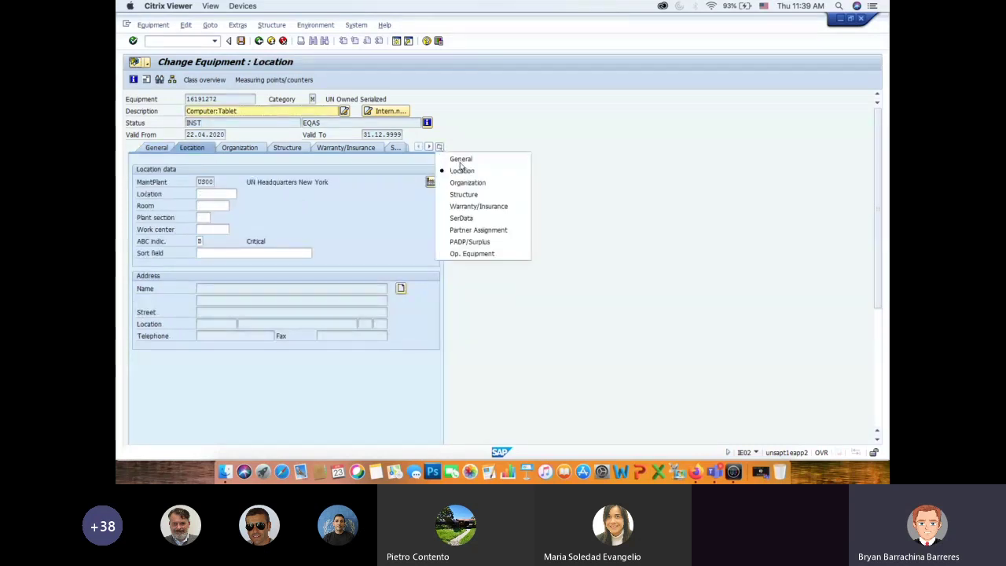
{"action": "left_click", "coordinate": [462, 218]}
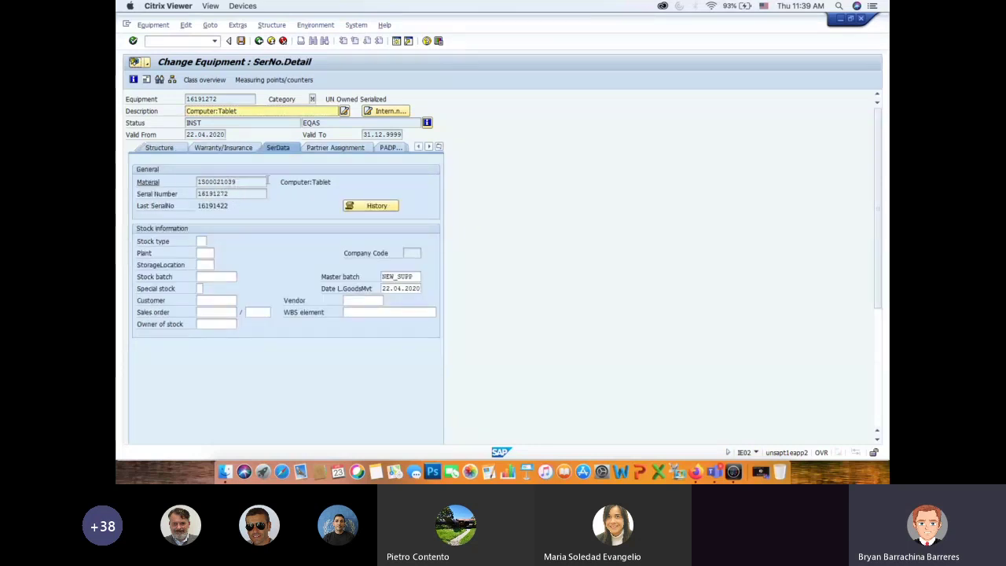
{"action": "left_click", "coordinate": [180, 148]}
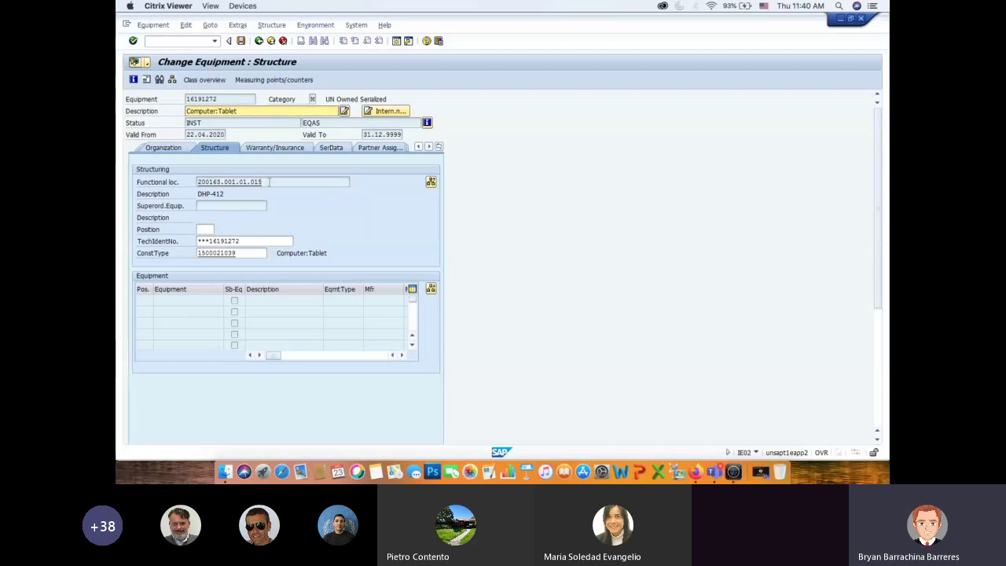
Step: Check the Vendor and User Accountable partners and the EQAS user status, then return to the guide
{"action": "left_click", "coordinate": [375, 150]}
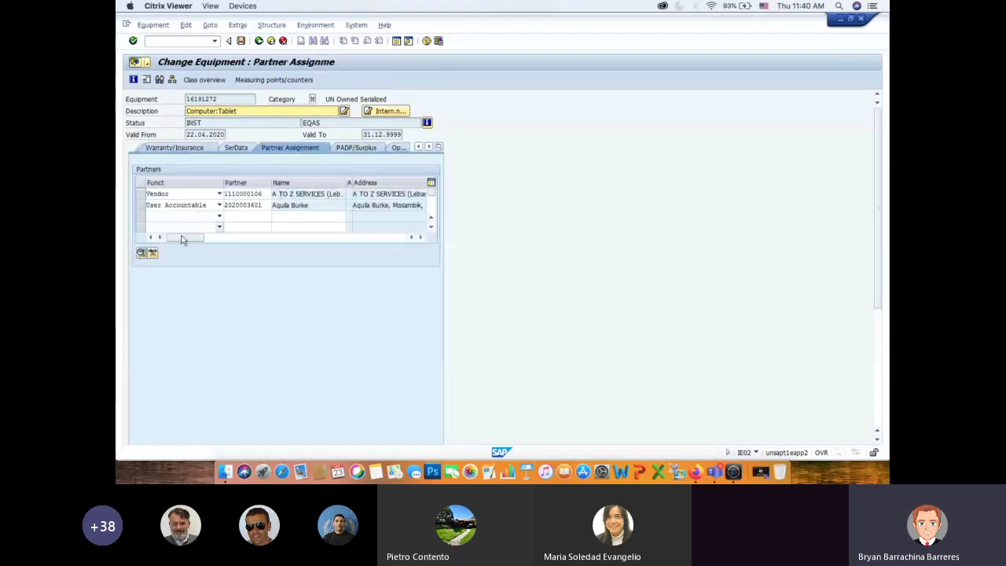
{"action": "left_click", "coordinate": [140, 205]}
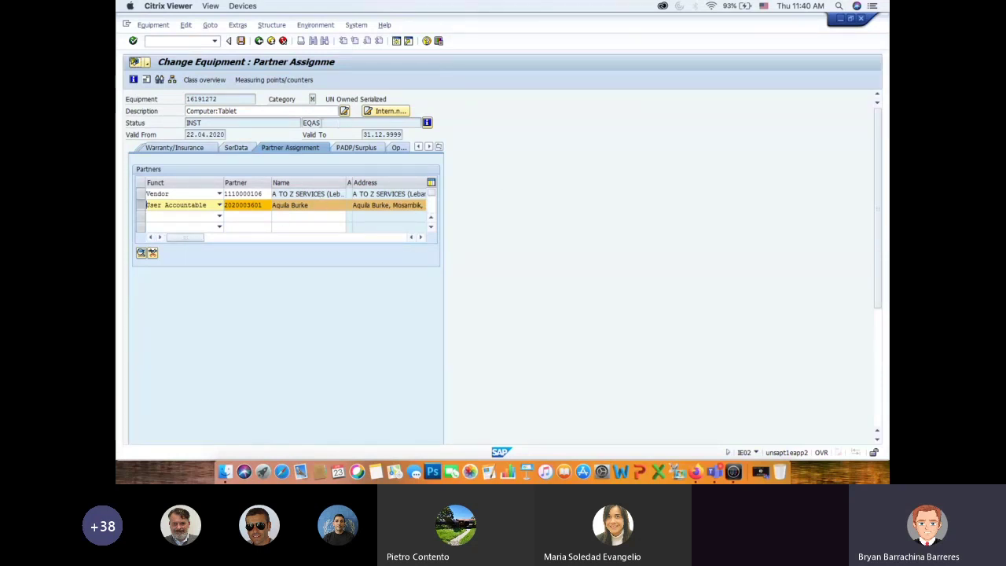
{"action": "left_click_drag", "start_coordinate": [321, 122], "coordinate": [302, 123]}
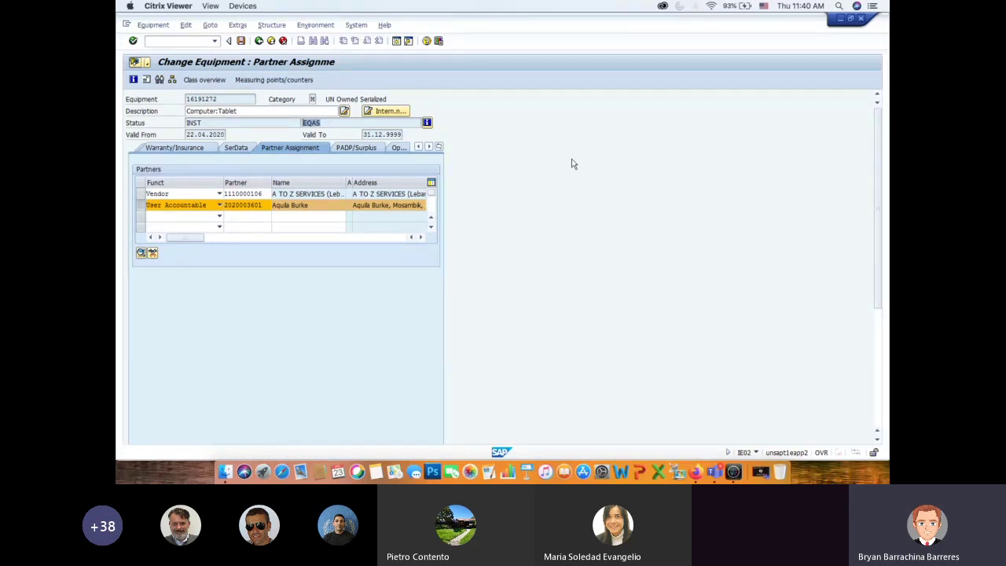
{"action": "key", "text": "super+Tab"}
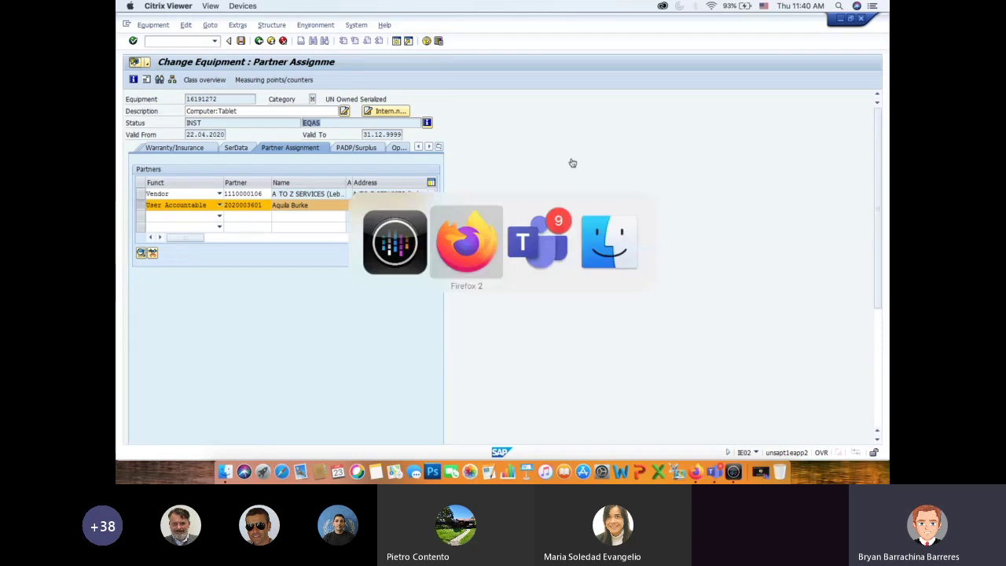
{"action": "left_click", "coordinate": [468, 23]}
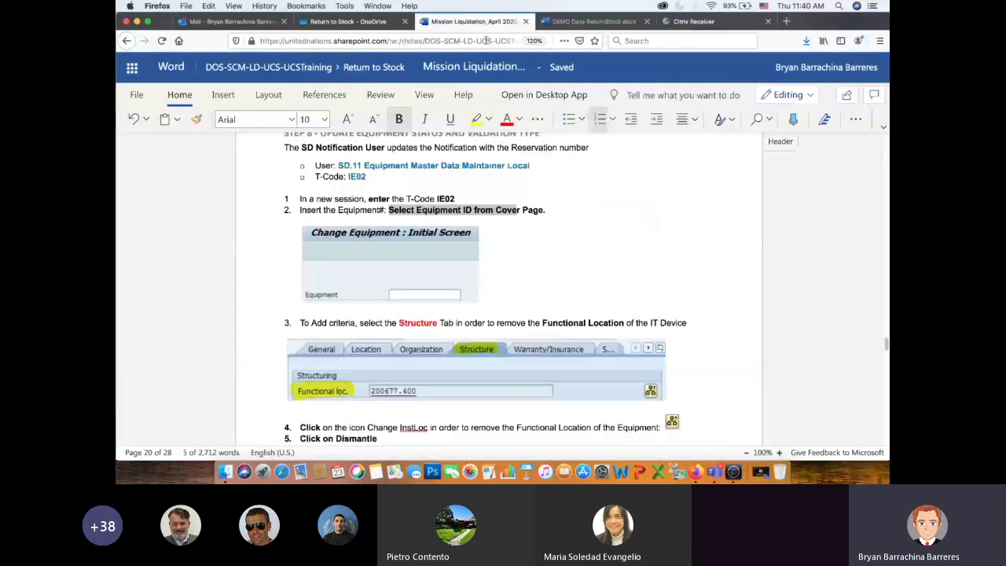
{"action": "scroll", "coordinate": [599, 220], "scroll_direction": "down", "scroll_amount": 2}
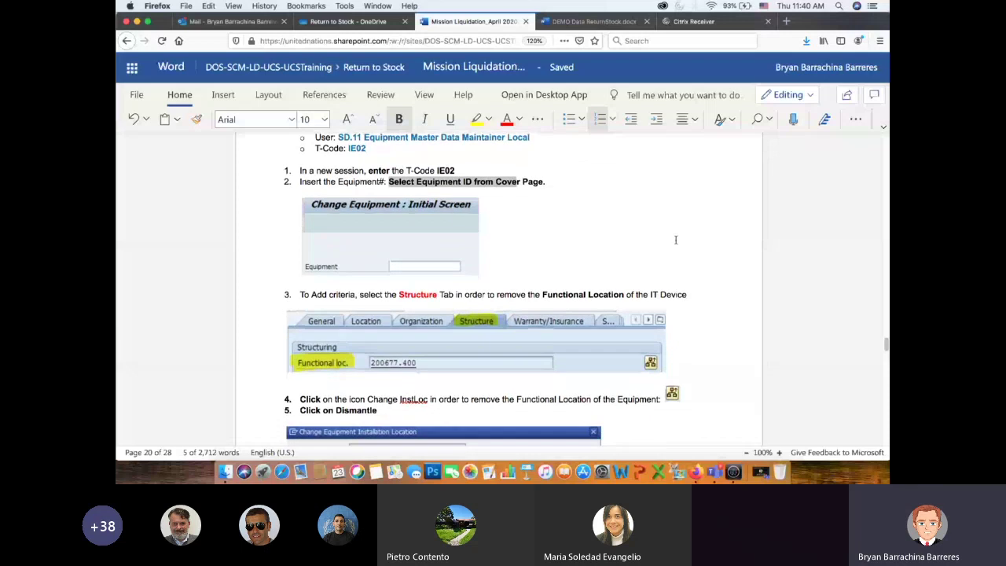
{"action": "scroll", "coordinate": [676, 240], "scroll_direction": "down", "scroll_amount": 5}
{"action": "scroll", "coordinate": [324, 182], "scroll_direction": "up", "scroll_amount": 1}
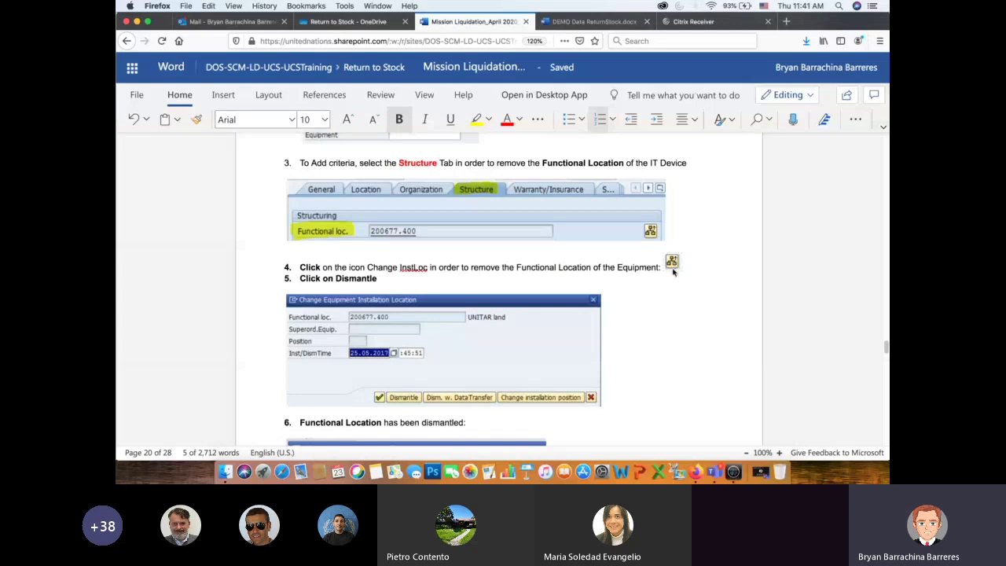
{"action": "scroll", "coordinate": [667, 299], "scroll_direction": "down", "scroll_amount": 2}
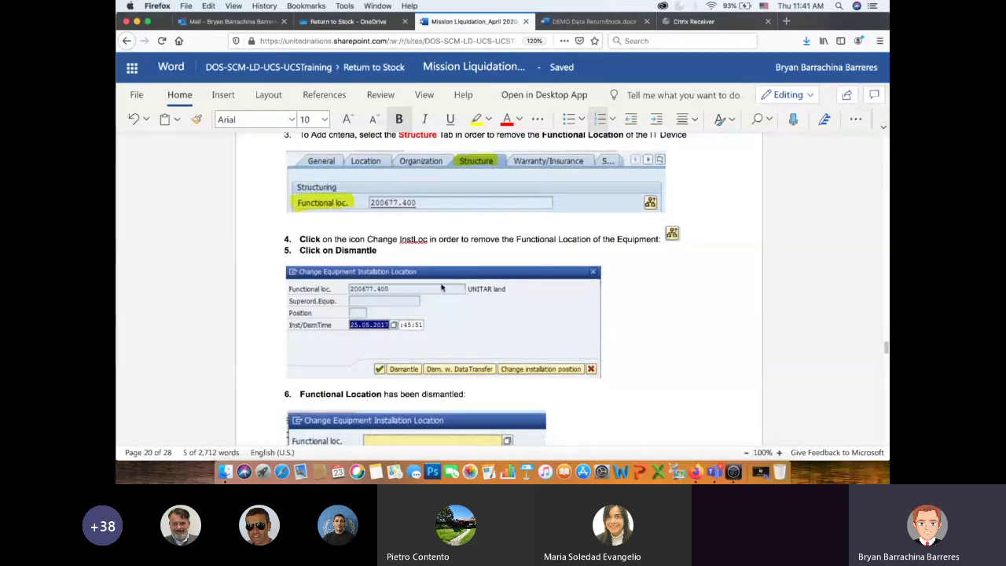
{"action": "scroll", "coordinate": [442, 281], "scroll_direction": "down", "scroll_amount": 5}
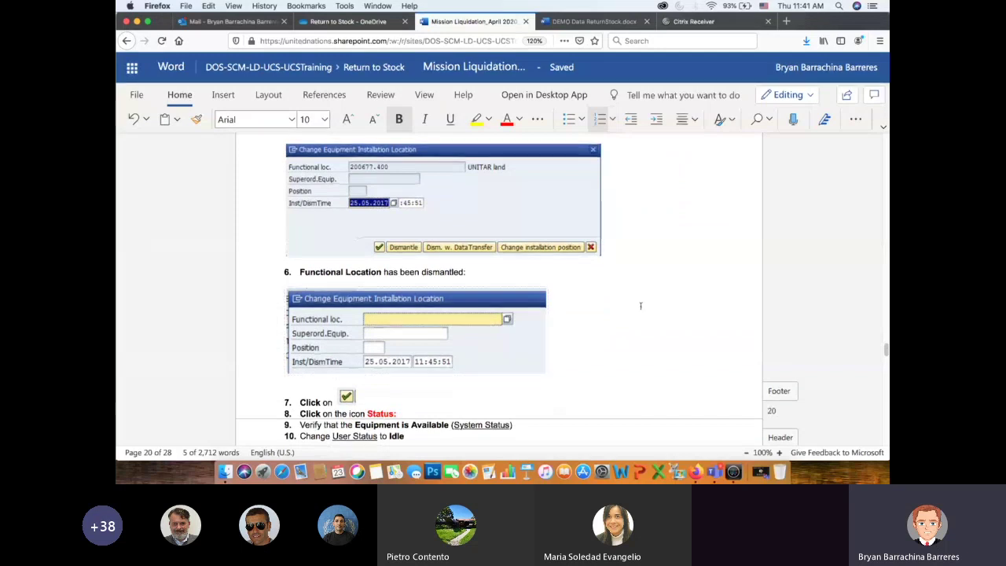
{"action": "key", "text": "super+Tab"}
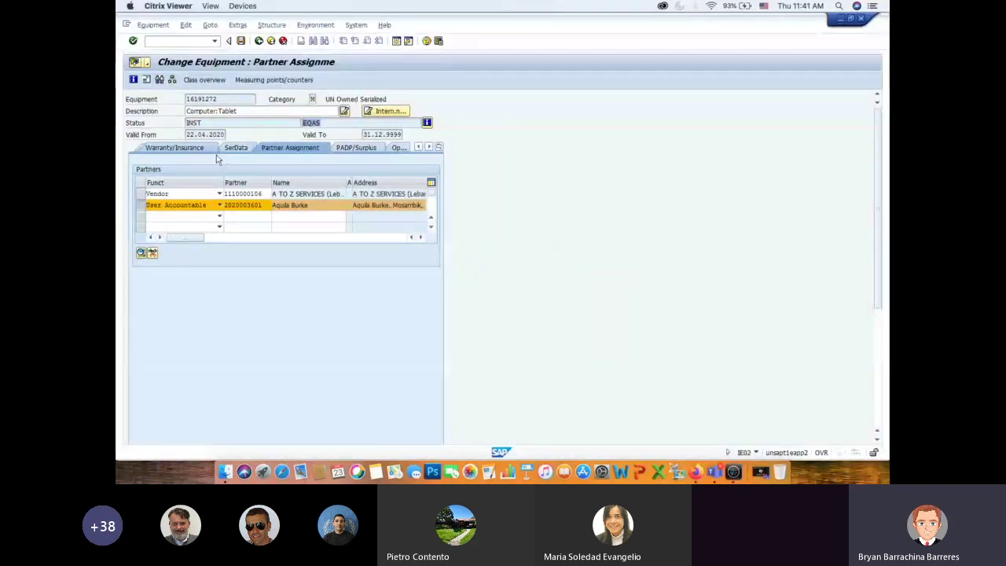
Step: Browse the tablet's General, Location, Organization and Structure data
{"action": "left_click", "coordinate": [438, 149]}
{"action": "left_click", "coordinate": [460, 160]}
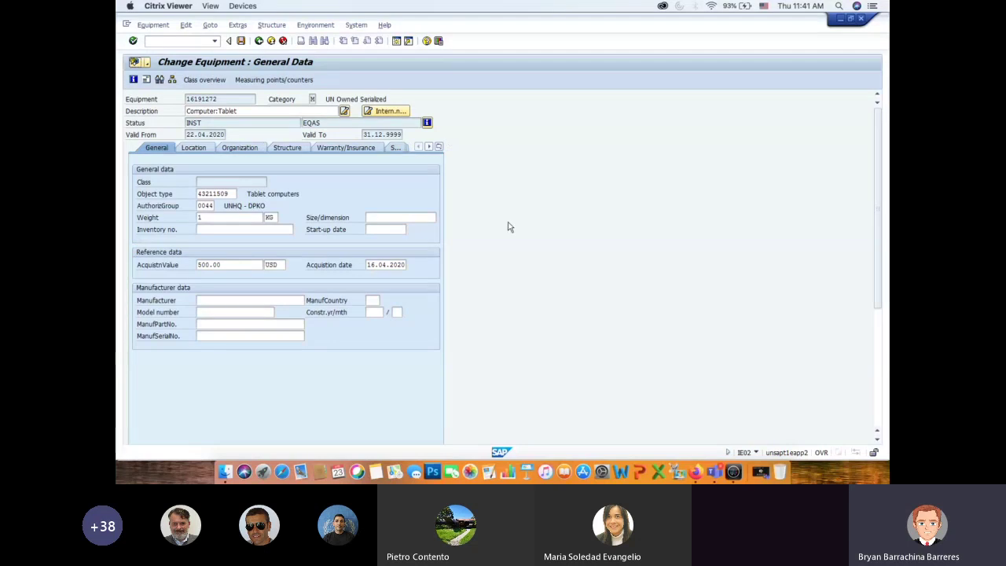
{"action": "left_click", "coordinate": [195, 148]}
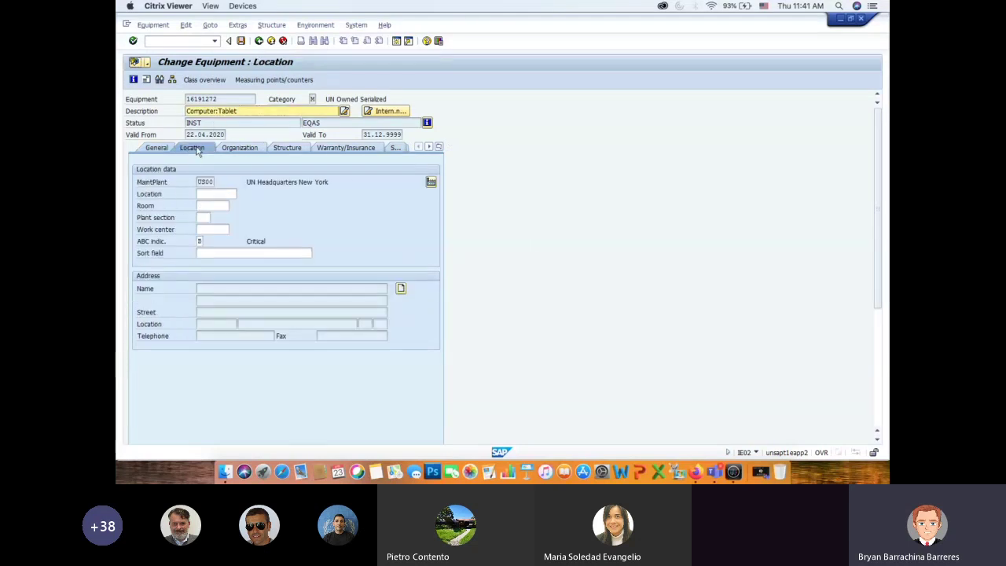
{"action": "left_click", "coordinate": [243, 148]}
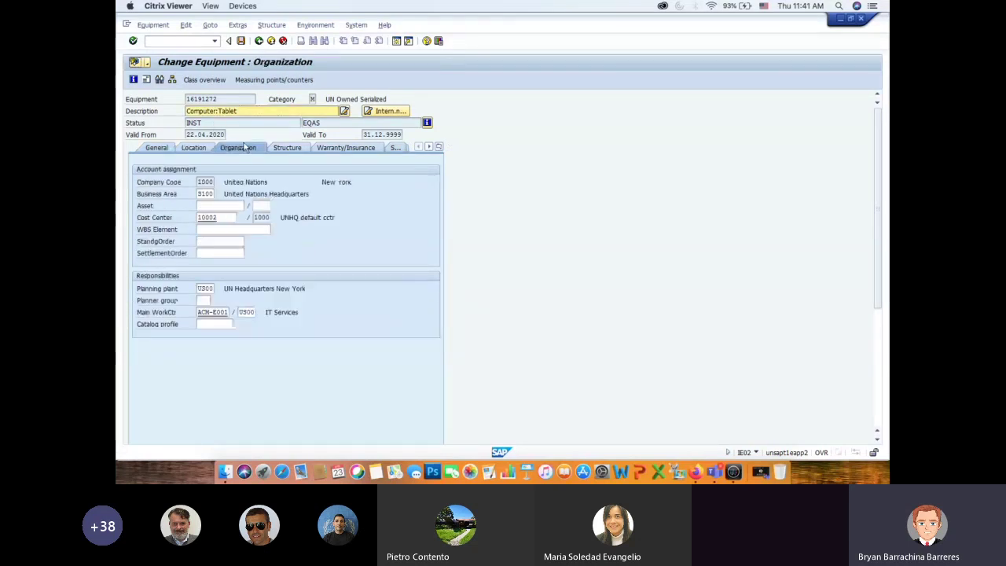
{"action": "left_click", "coordinate": [289, 152]}
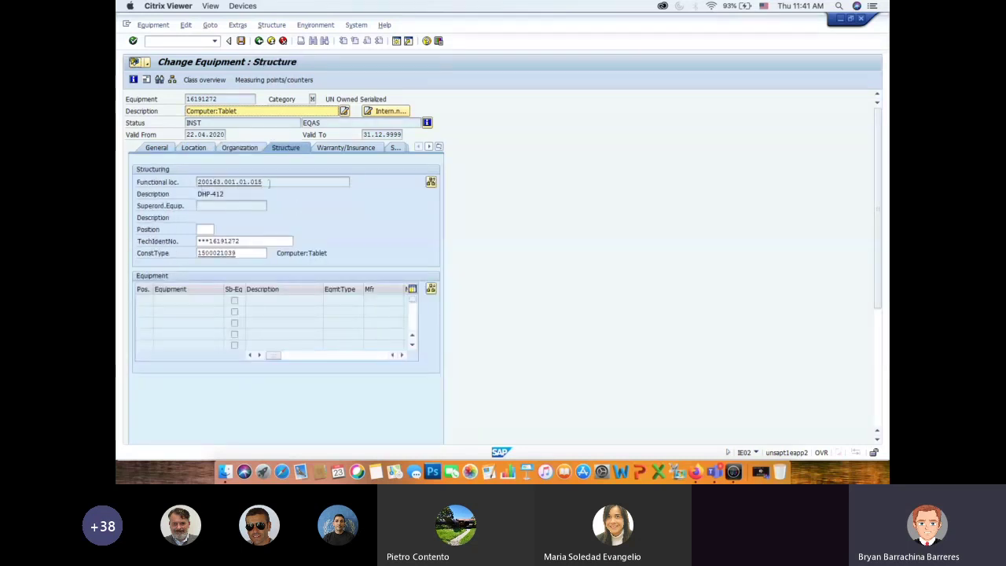
Step: Dismantle the tablet from functional location 200163.001.01.015, changing its status to AVLB
{"action": "left_click", "coordinate": [431, 183]}
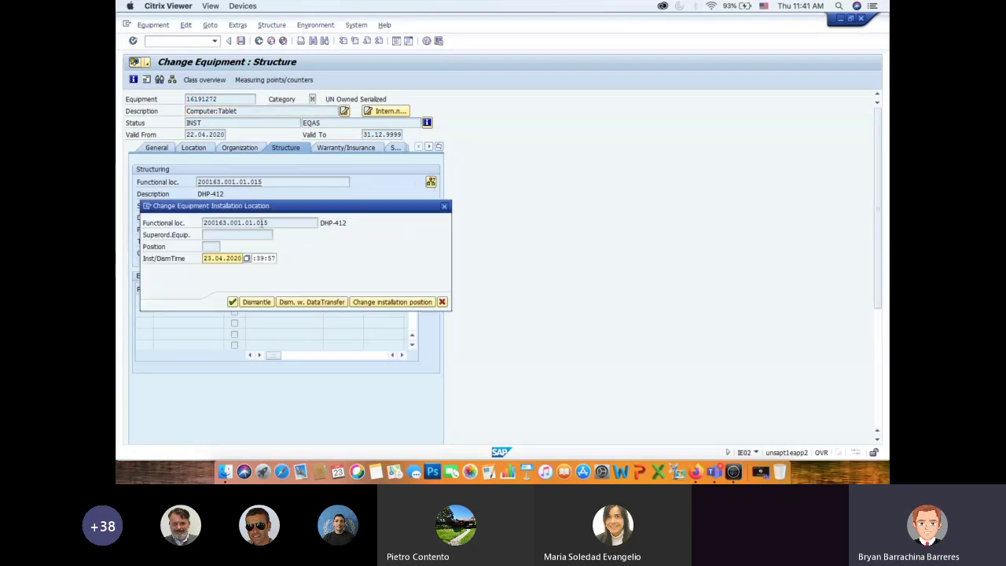
{"action": "left_click", "coordinate": [258, 304]}
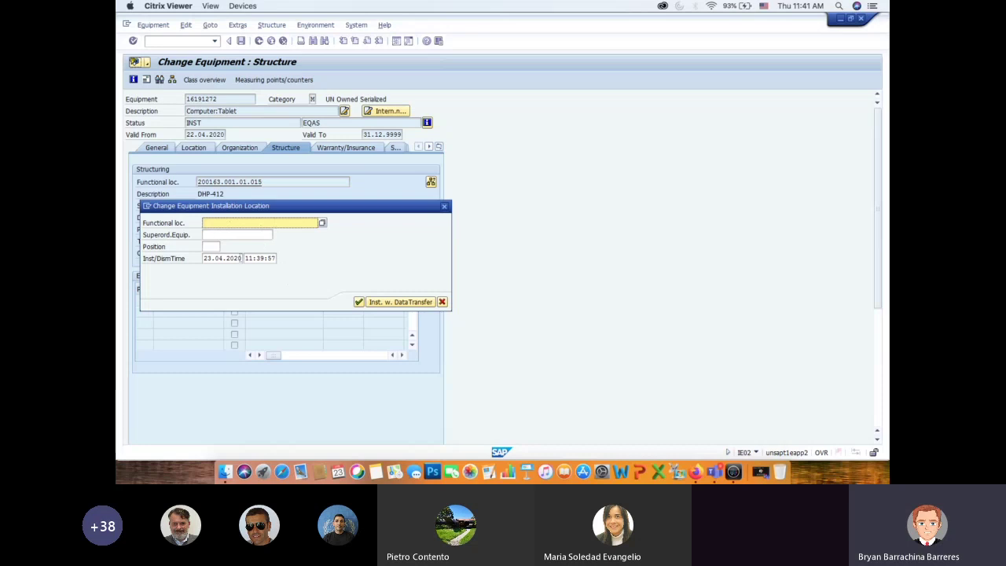
{"action": "left_click", "coordinate": [359, 302]}
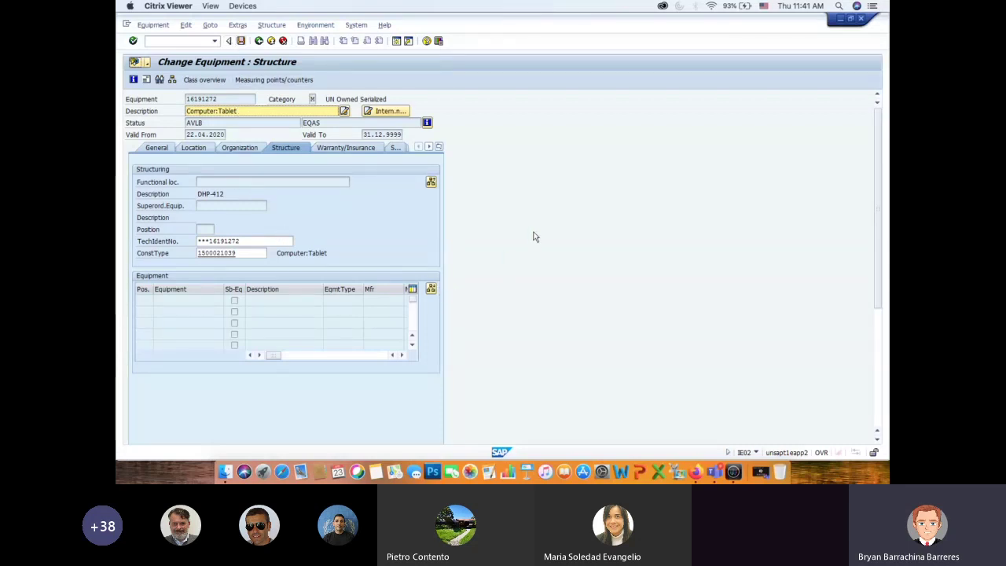
{"action": "key", "text": "super+Tab"}
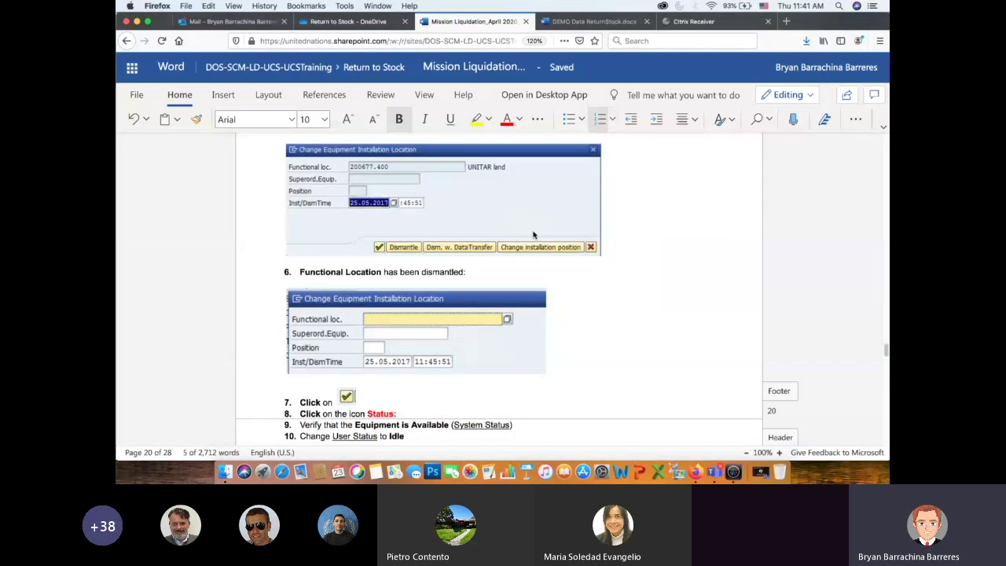
{"action": "scroll", "coordinate": [588, 314], "scroll_direction": "down", "scroll_amount": 5}
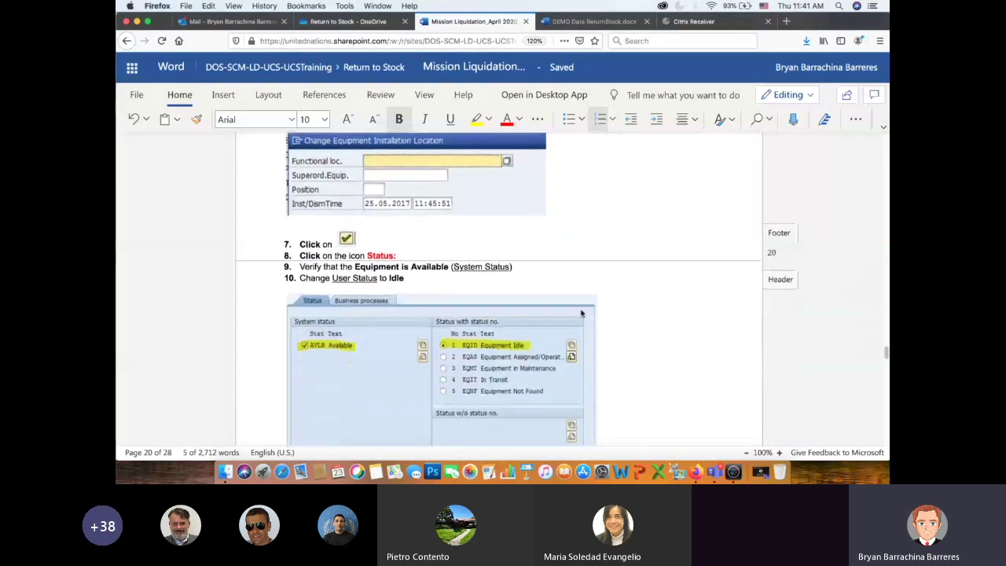
{"action": "scroll", "coordinate": [573, 231], "scroll_direction": "down", "scroll_amount": 2}
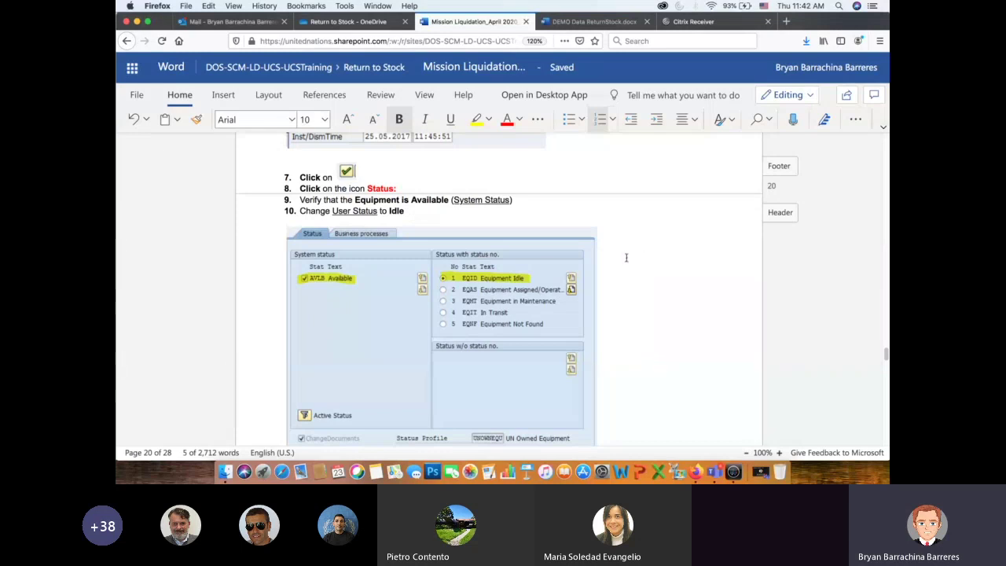
{"action": "key", "text": "super+Tab"}
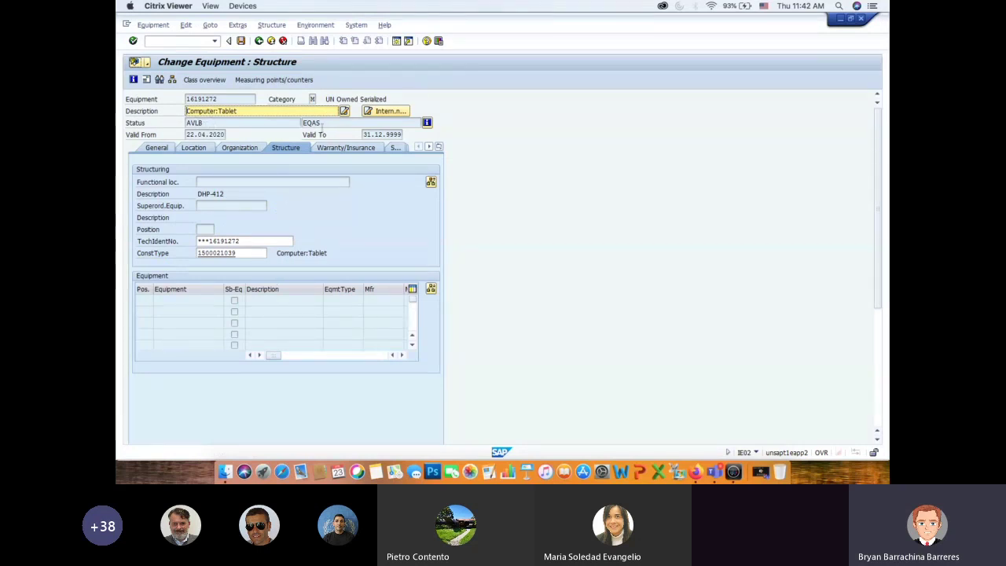
Step: Open the status overview, page back to the first five user statuses, then return to the guide
{"action": "left_click", "coordinate": [426, 124]}
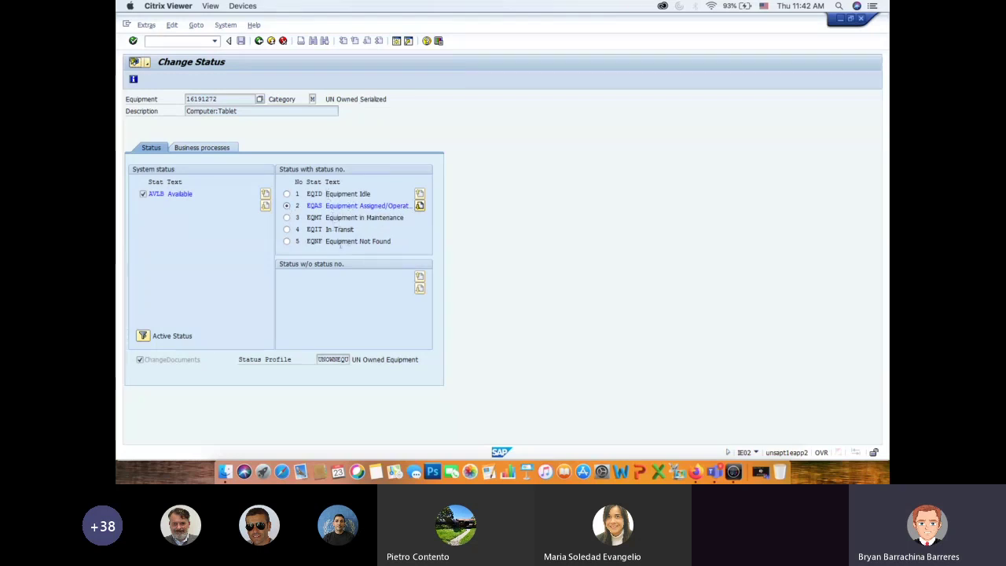
{"action": "left_click", "coordinate": [421, 207]}
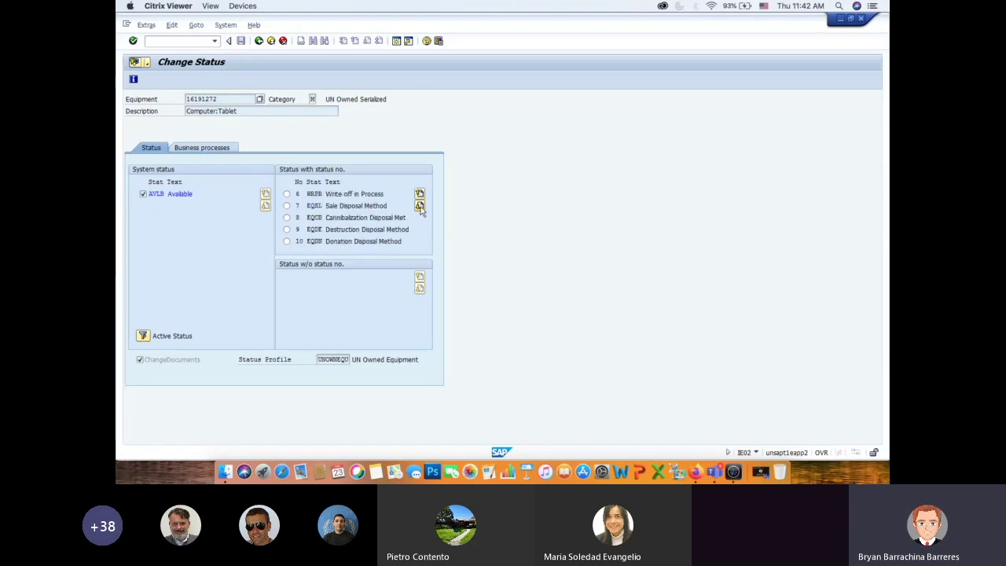
{"action": "left_click", "coordinate": [420, 194]}
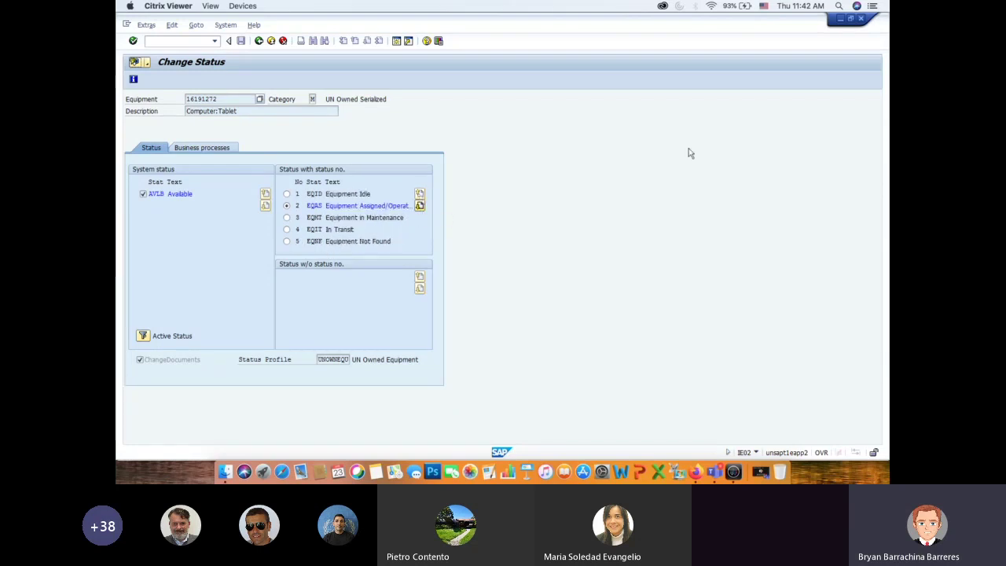
{"action": "key", "text": "super+Tab"}
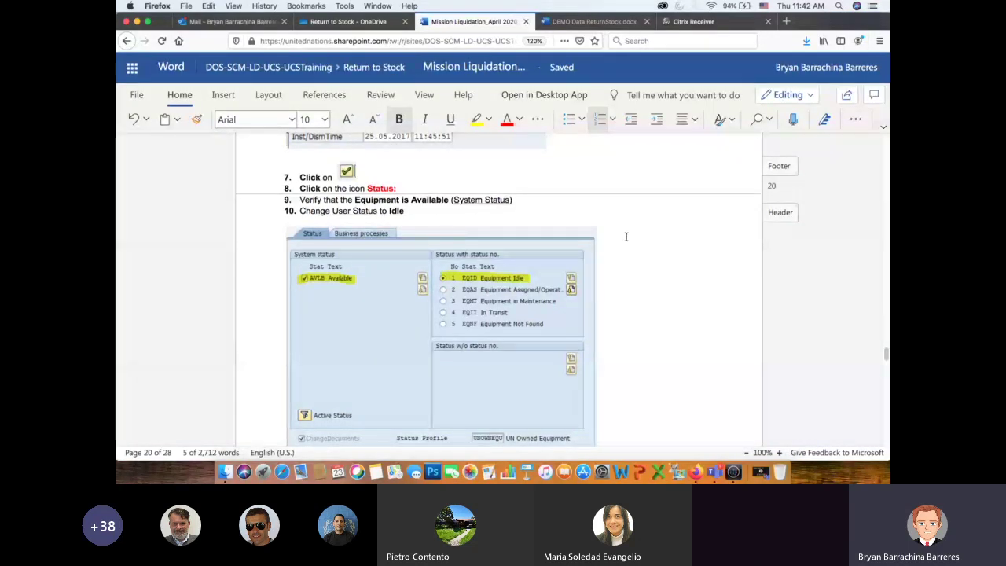
Step: Read guide steps 11–12, then select user status EQID Equipment Idle in SAP
{"action": "scroll", "coordinate": [627, 236], "scroll_direction": "down", "scroll_amount": 2}
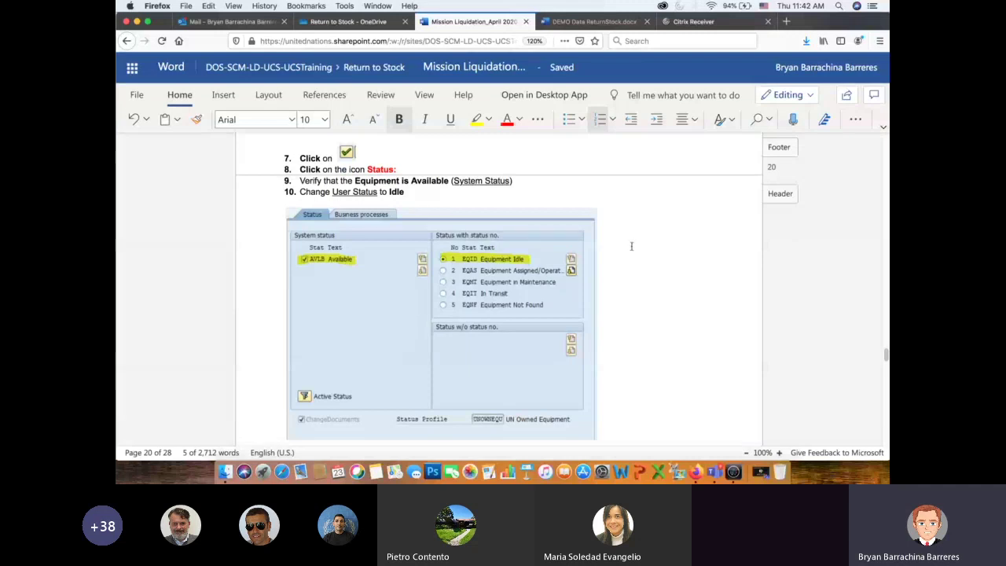
{"action": "scroll", "coordinate": [620, 236], "scroll_direction": "down", "scroll_amount": 3}
{"action": "scroll", "coordinate": [621, 271], "scroll_direction": "down", "scroll_amount": 1}
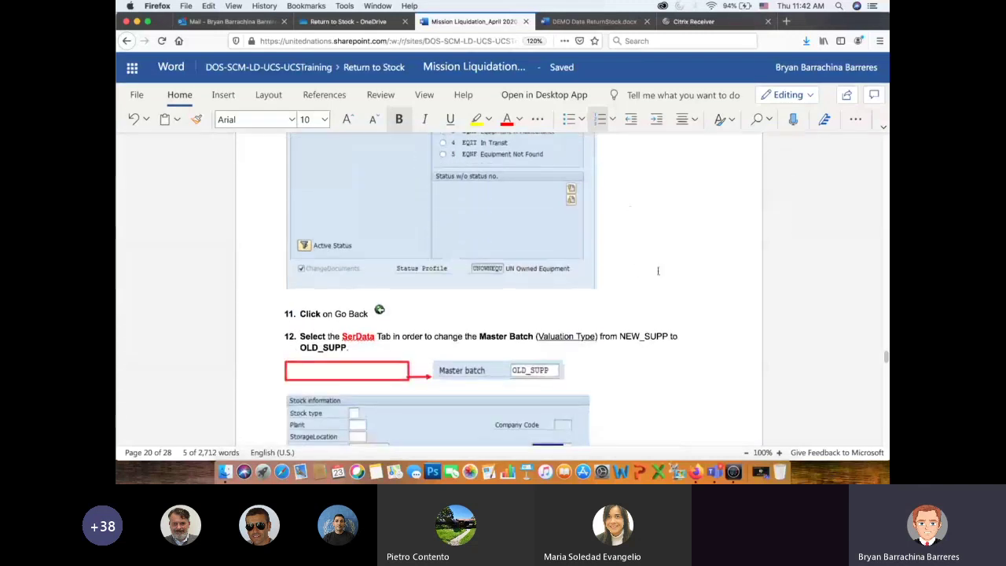
{"action": "key", "text": "super+Tab"}
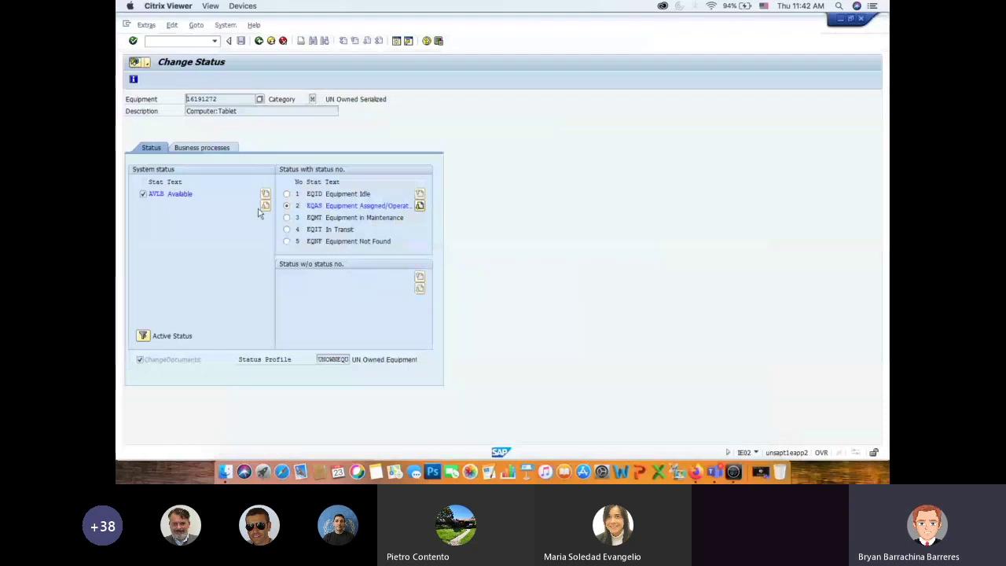
{"action": "left_click", "coordinate": [287, 194]}
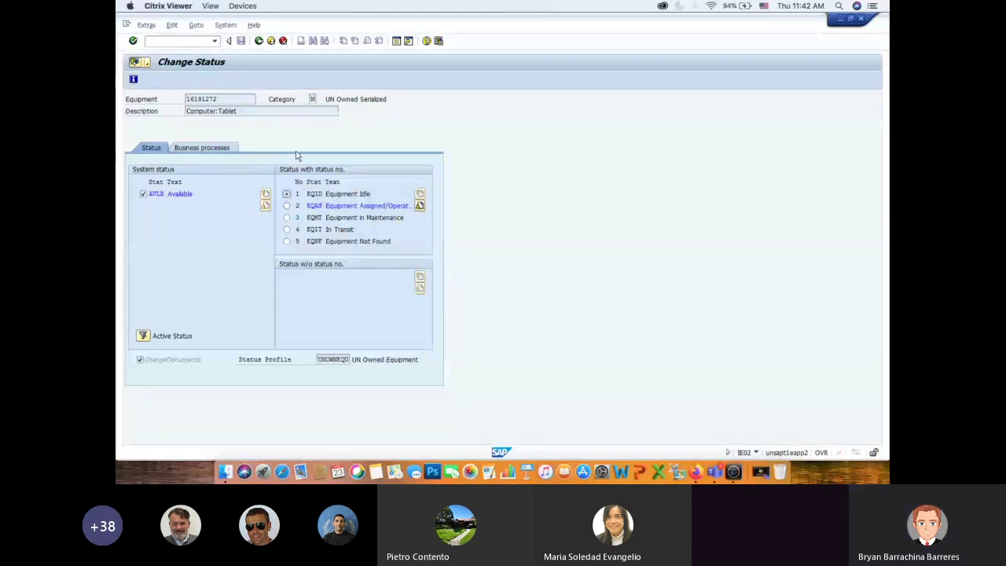
Step: Apply the EQID status and return to the tablet's structure data, now showing AVLB EQID
{"action": "left_click", "coordinate": [259, 41]}
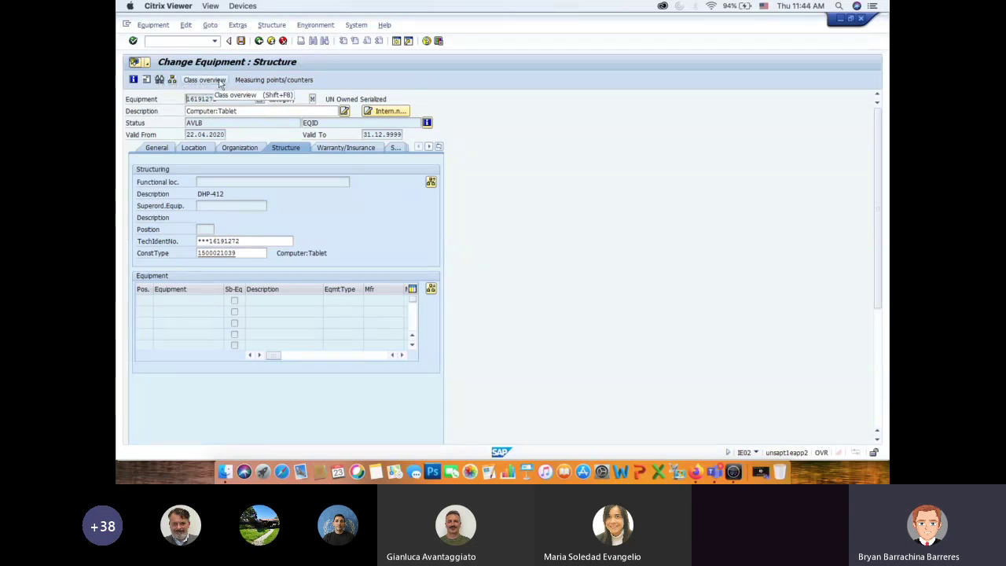
{"action": "left_click", "coordinate": [267, 80]}
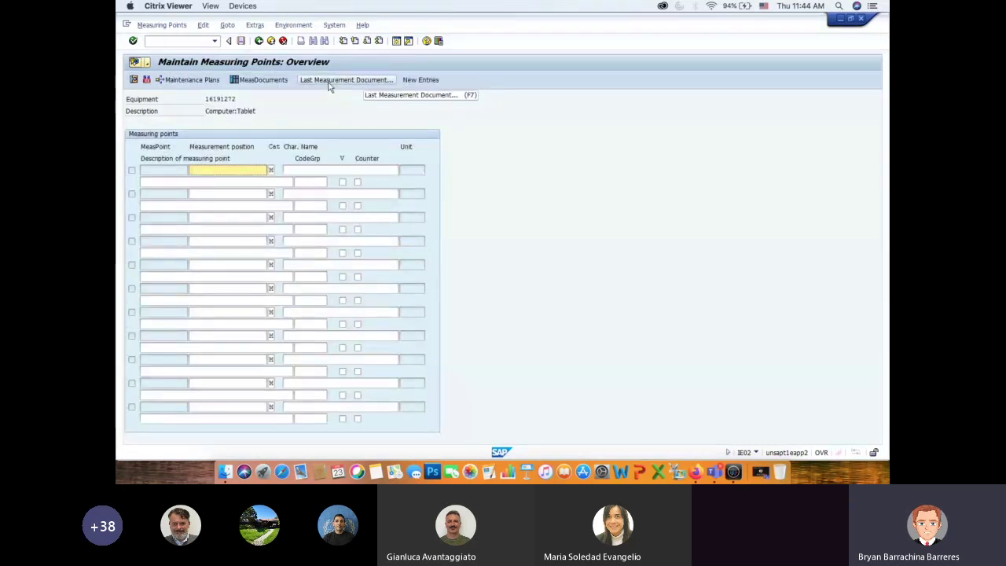
{"action": "left_click", "coordinate": [311, 85]}
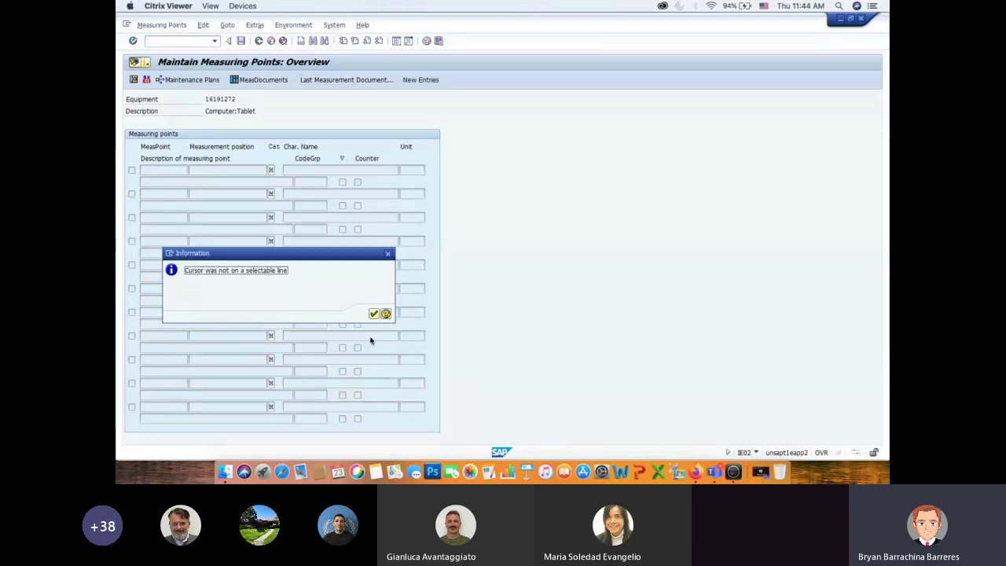
{"action": "left_click", "coordinate": [375, 314]}
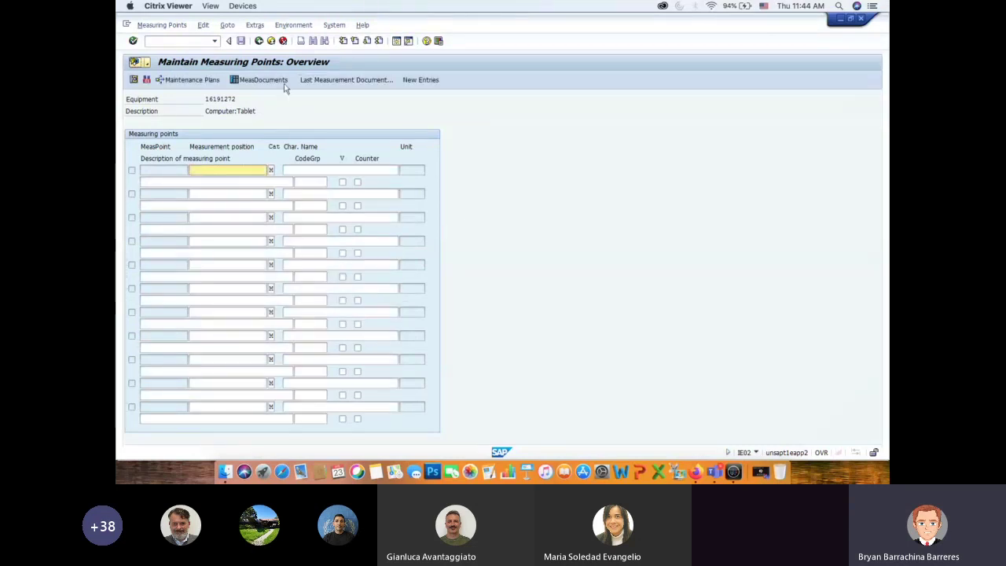
{"action": "left_click", "coordinate": [270, 82]}
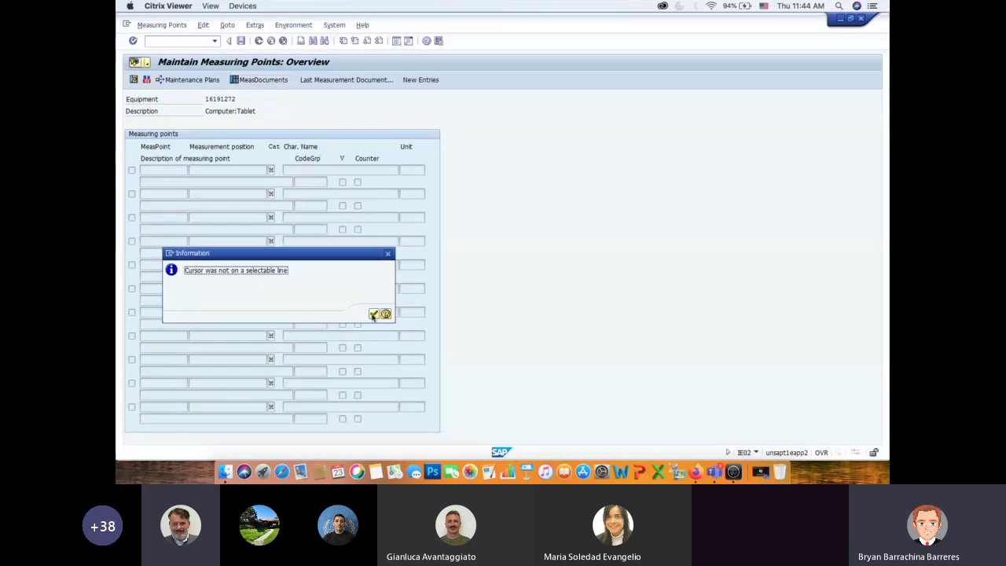
{"action": "key", "text": "Return"}
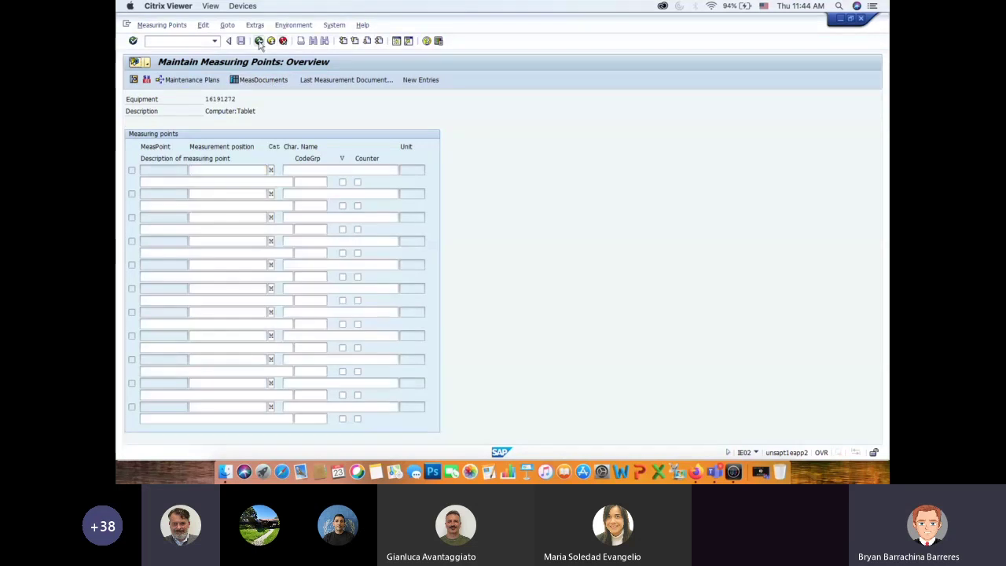
{"action": "left_click", "coordinate": [260, 41]}
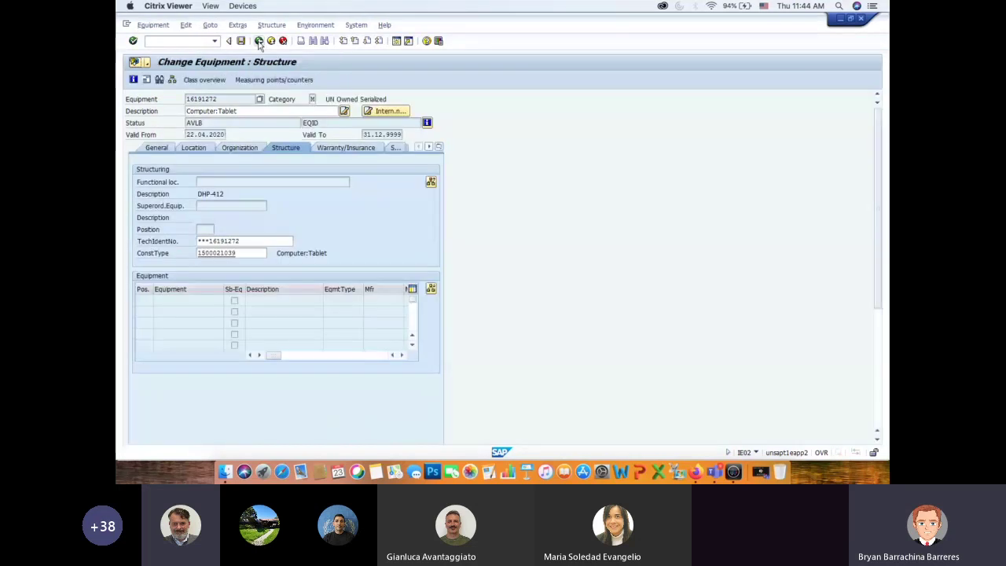
Step: Switch to SerData and open the History for serial number 16191272
{"action": "left_click", "coordinate": [394, 148]}
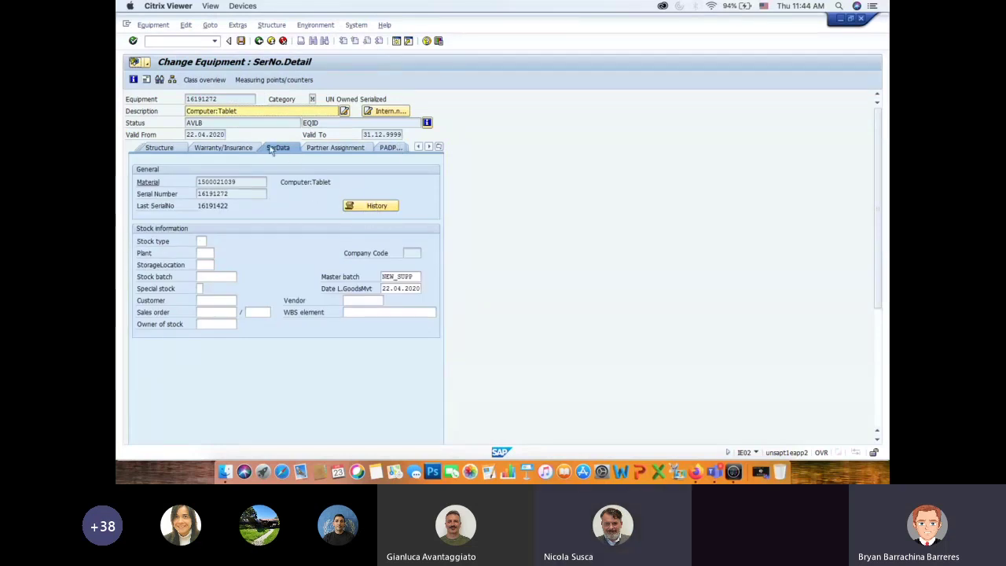
{"action": "left_click", "coordinate": [373, 207]}
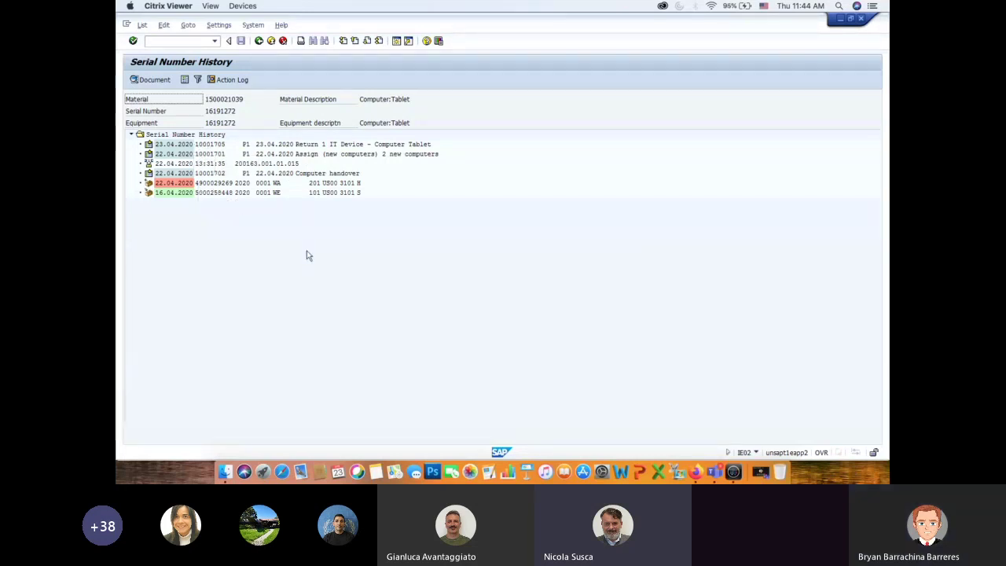
Step: Open the Action Log for equipment 16191272, reposition it, scroll its entries and select the Date column
{"action": "left_click", "coordinate": [226, 81]}
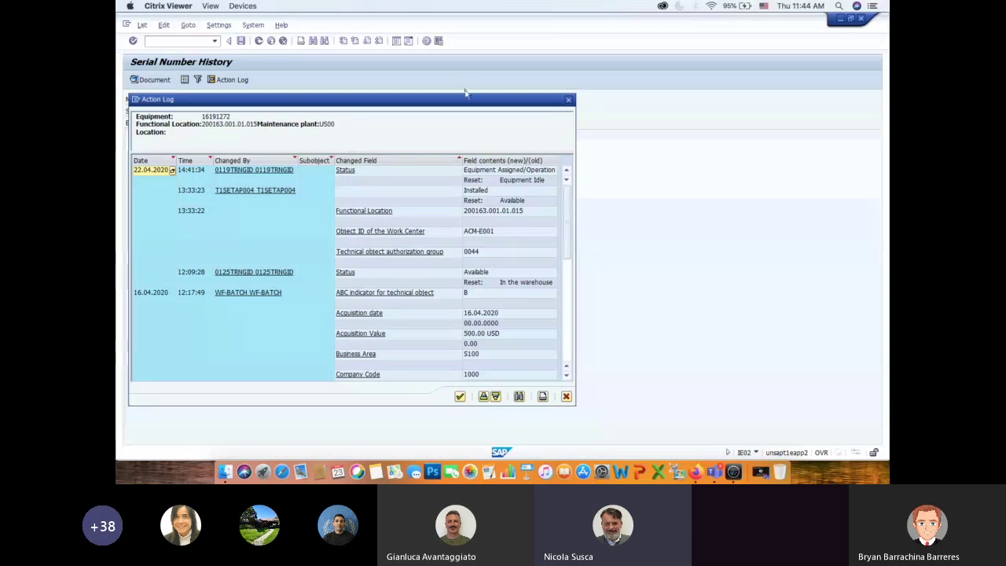
{"action": "left_click_drag", "start_coordinate": [463, 97], "coordinate": [515, 66]}
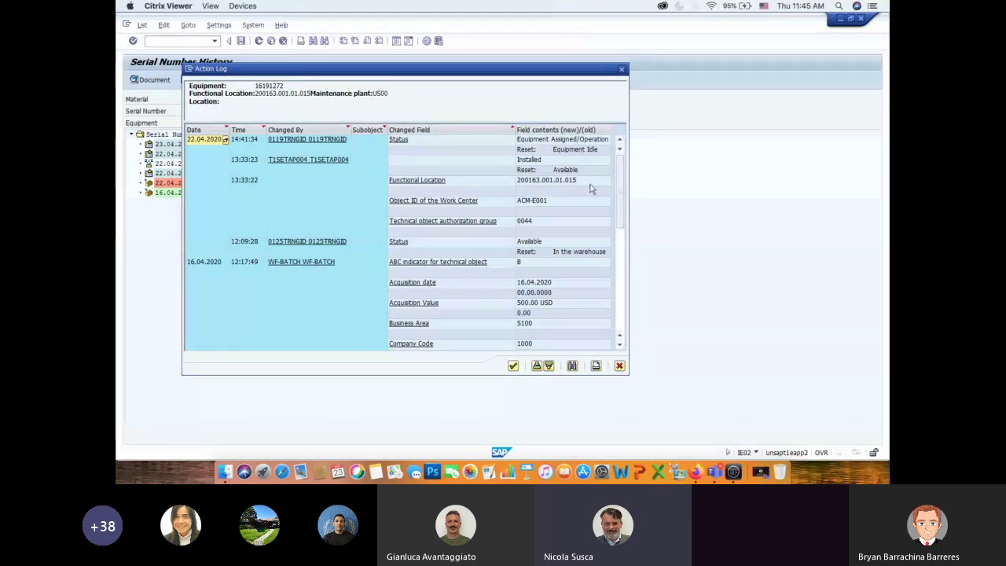
{"action": "scroll", "coordinate": [617, 208], "scroll_direction": "down", "scroll_amount": 1}
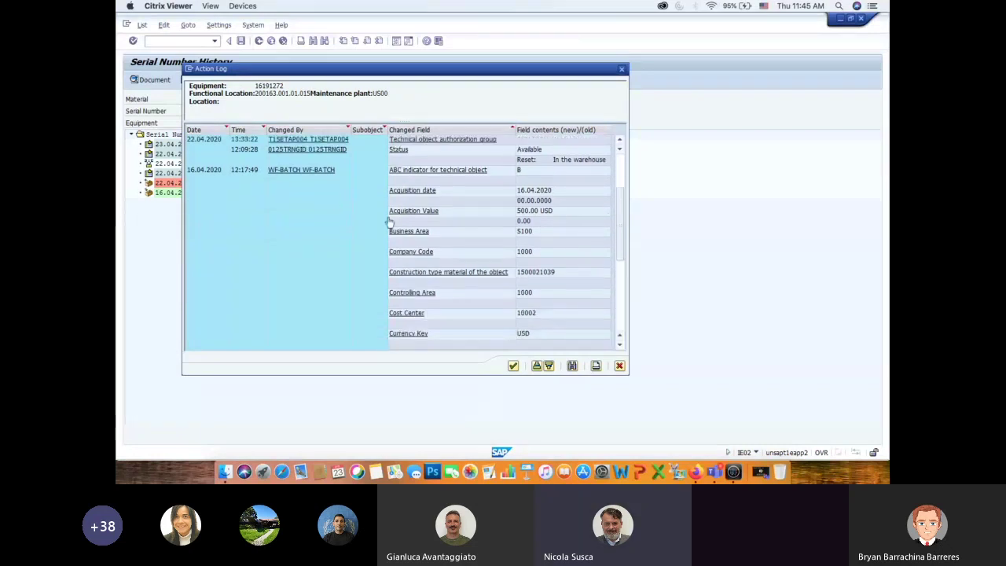
{"action": "scroll", "coordinate": [312, 239], "scroll_direction": "up", "scroll_amount": 1}
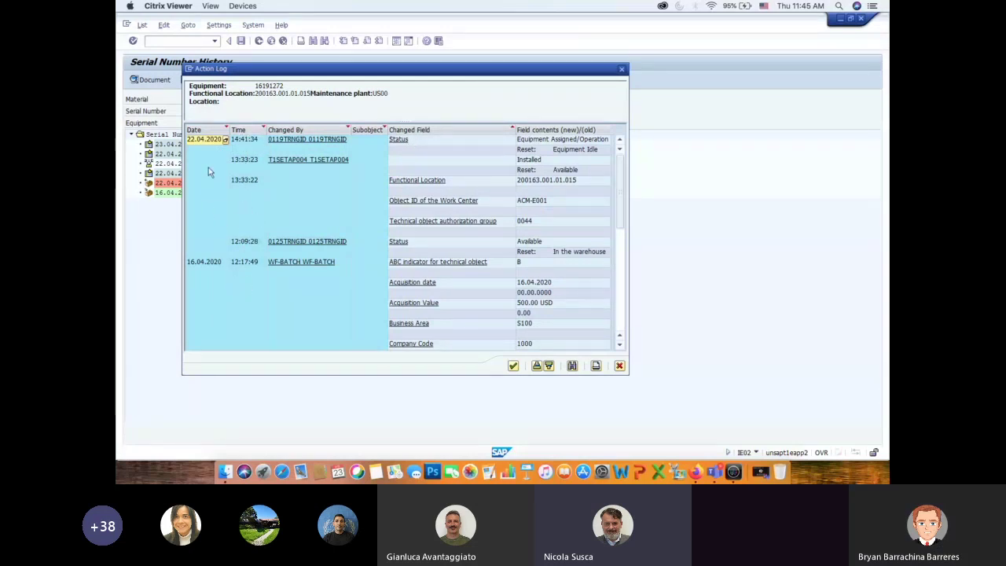
{"action": "left_click", "coordinate": [209, 129]}
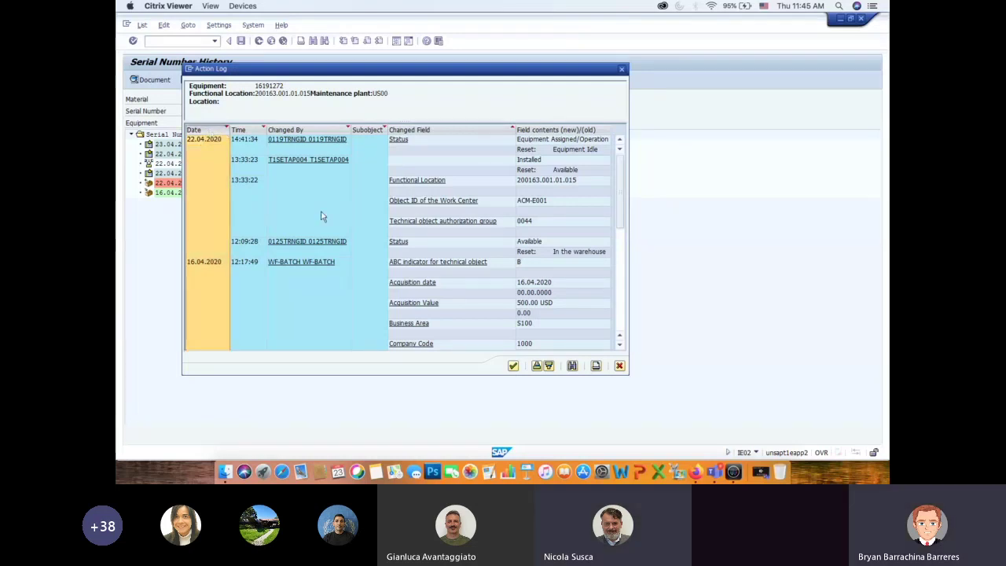
{"action": "left_click", "coordinate": [549, 367]}
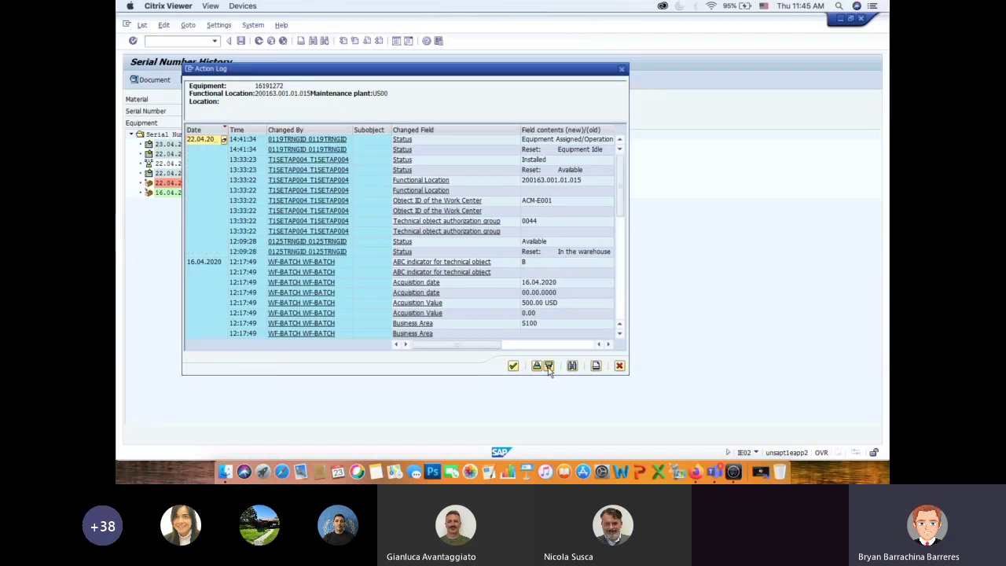
{"action": "left_click", "coordinate": [215, 129]}
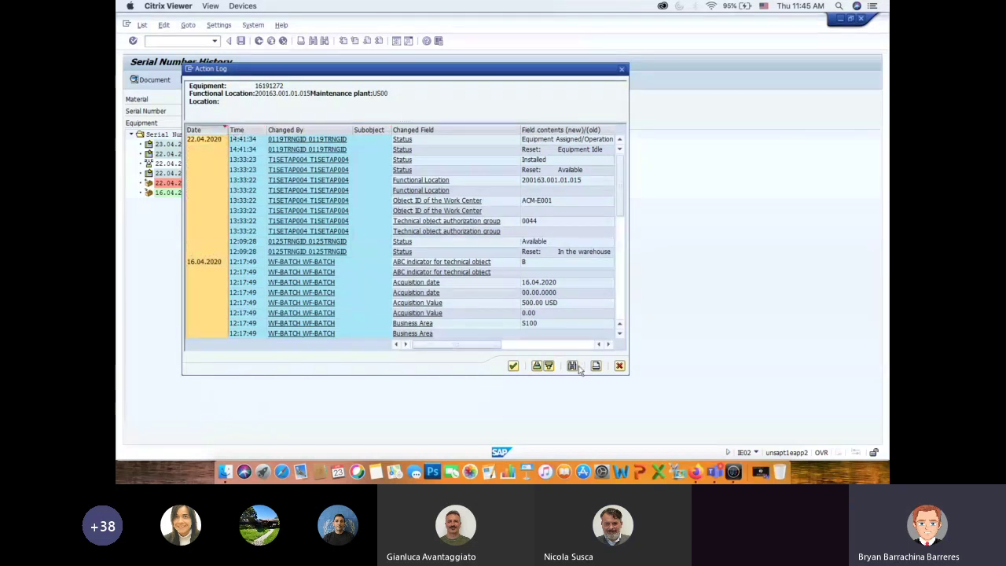
{"action": "left_click", "coordinate": [537, 366]}
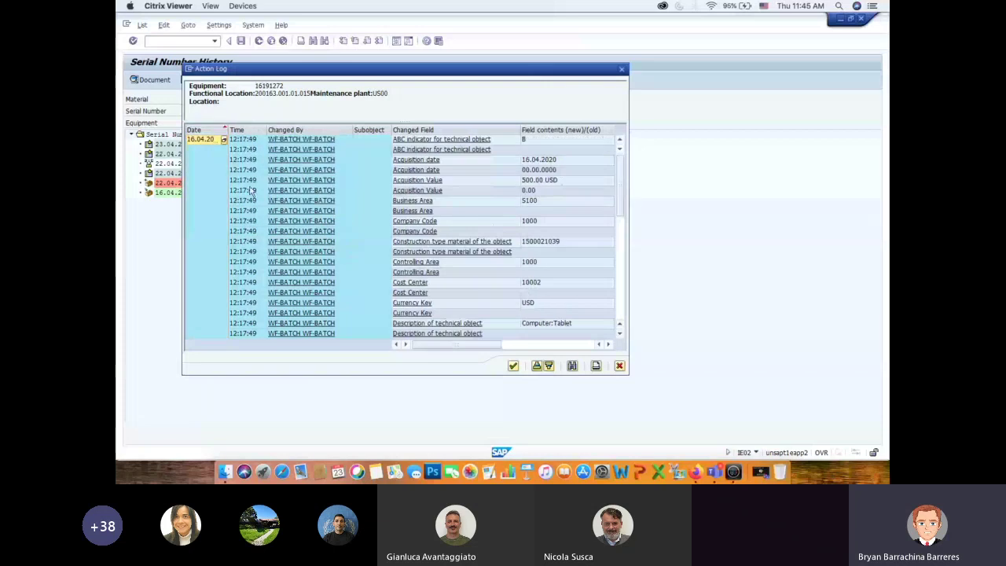
{"action": "left_click_drag", "start_coordinate": [224, 130], "coordinate": [250, 130]}
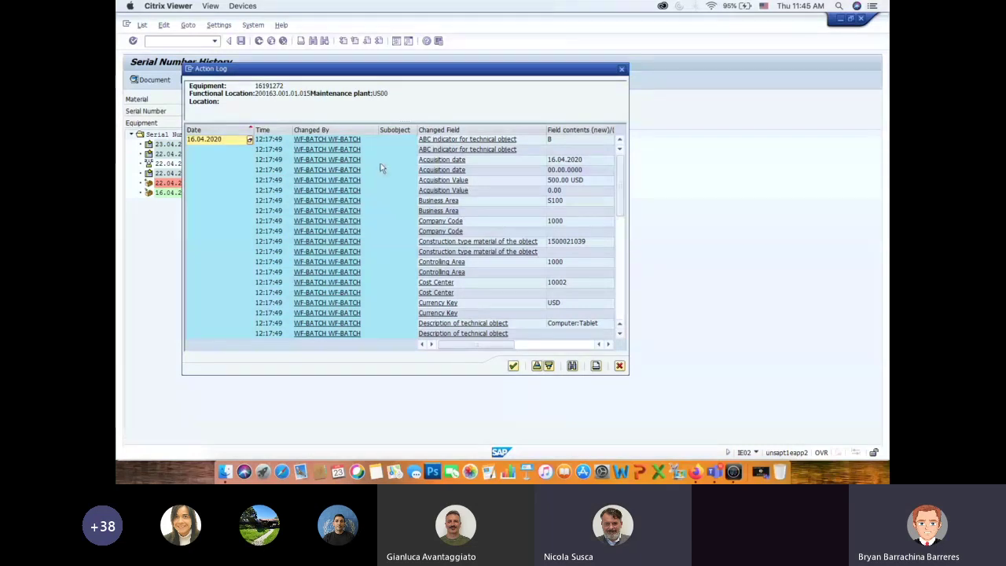
{"action": "left_click", "coordinate": [321, 131]}
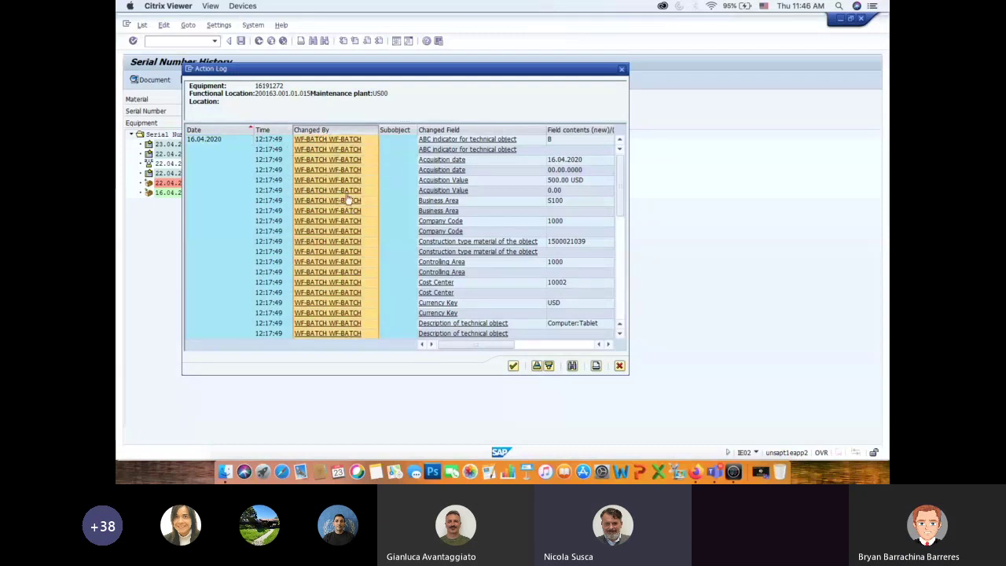
{"action": "scroll", "coordinate": [342, 197], "scroll_direction": "down", "scroll_amount": 6}
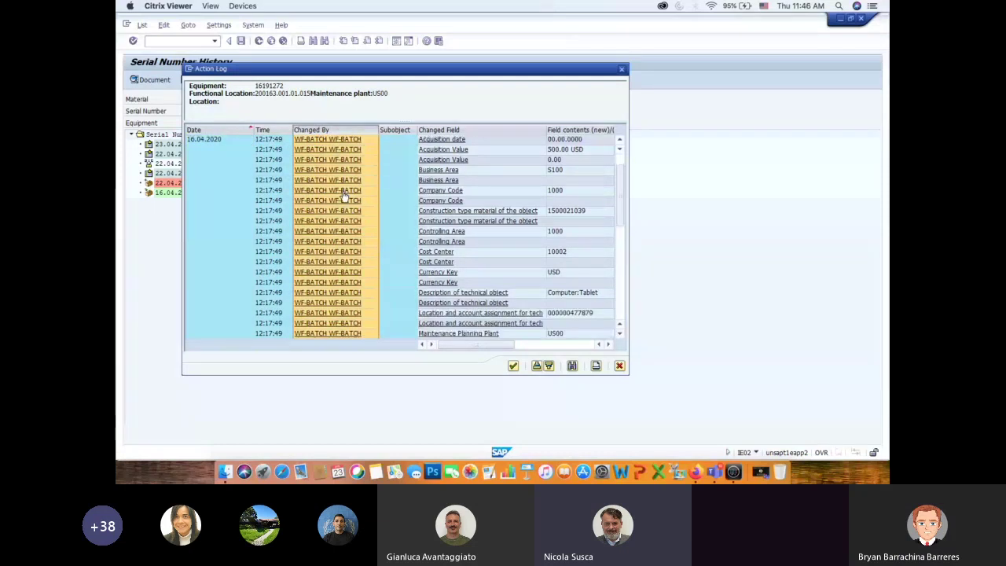
{"action": "scroll", "coordinate": [342, 202], "scroll_direction": "down", "scroll_amount": 2}
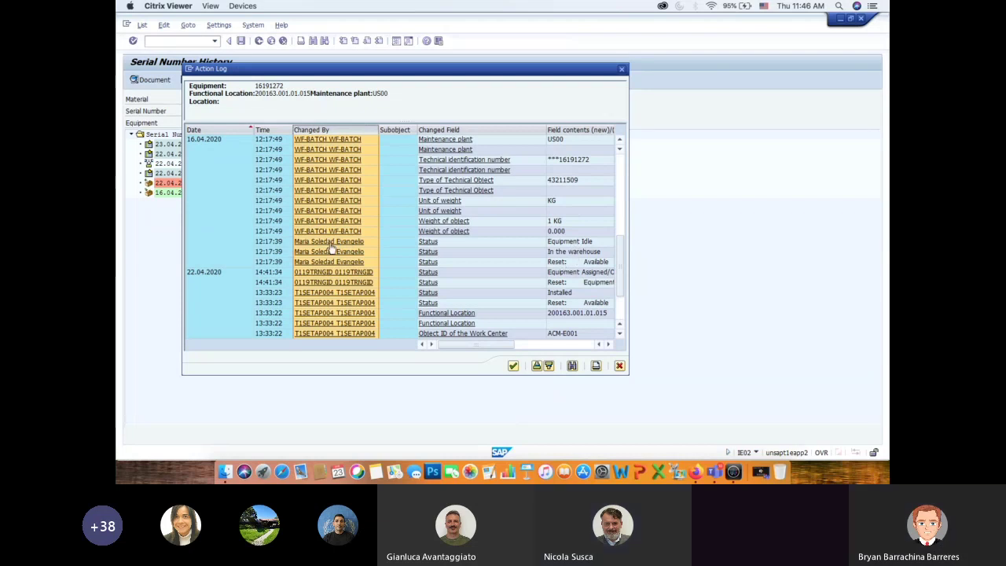
{"action": "scroll", "coordinate": [332, 248], "scroll_direction": "down", "scroll_amount": 2}
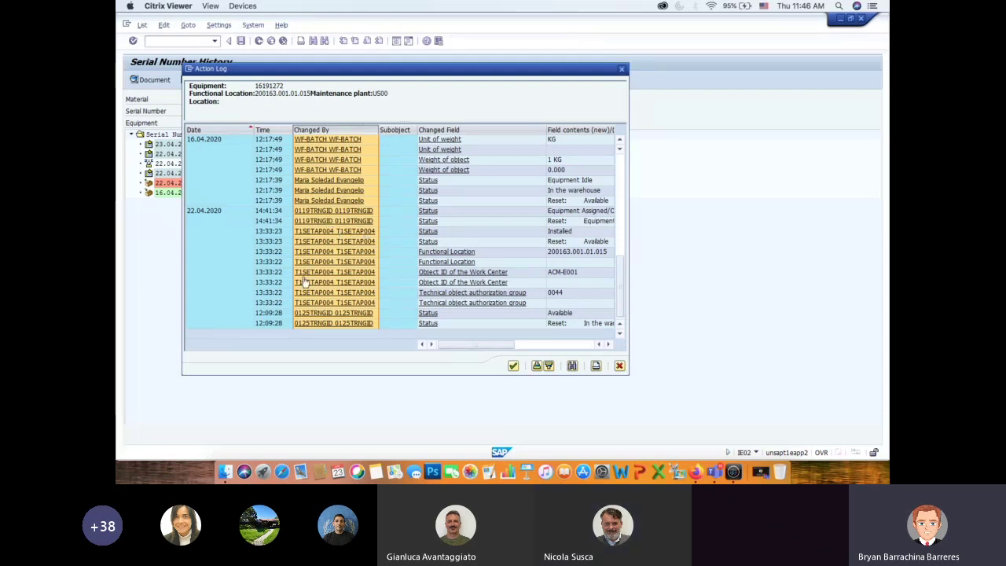
{"action": "scroll", "coordinate": [353, 308], "scroll_direction": "up", "scroll_amount": 2}
{"action": "scroll", "coordinate": [352, 309], "scroll_direction": "up", "scroll_amount": 2}
{"action": "scroll", "coordinate": [366, 294], "scroll_direction": "down", "scroll_amount": 4}
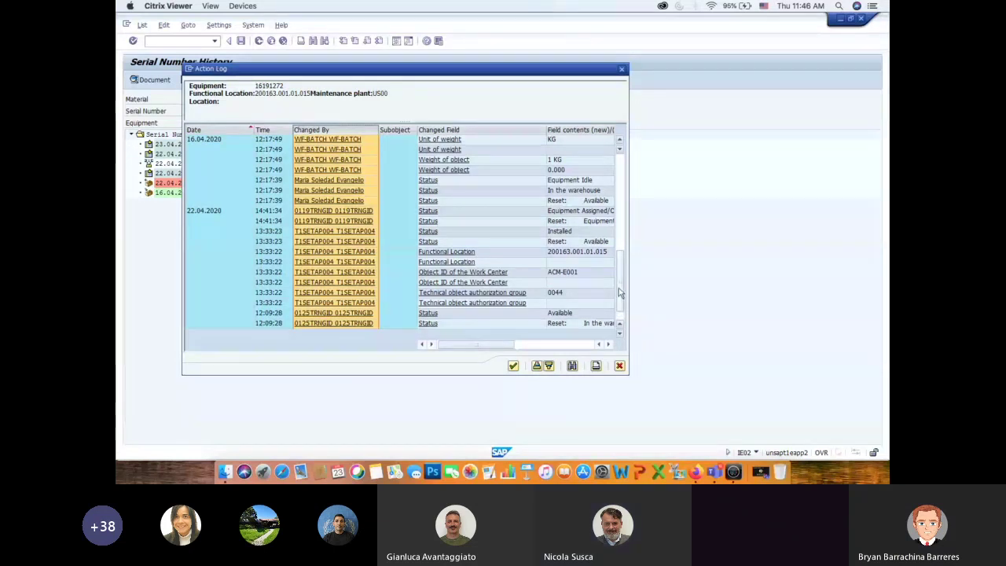
{"action": "scroll", "coordinate": [621, 296], "scroll_direction": "up", "scroll_amount": 1}
{"action": "scroll", "coordinate": [576, 297], "scroll_direction": "up", "scroll_amount": 5}
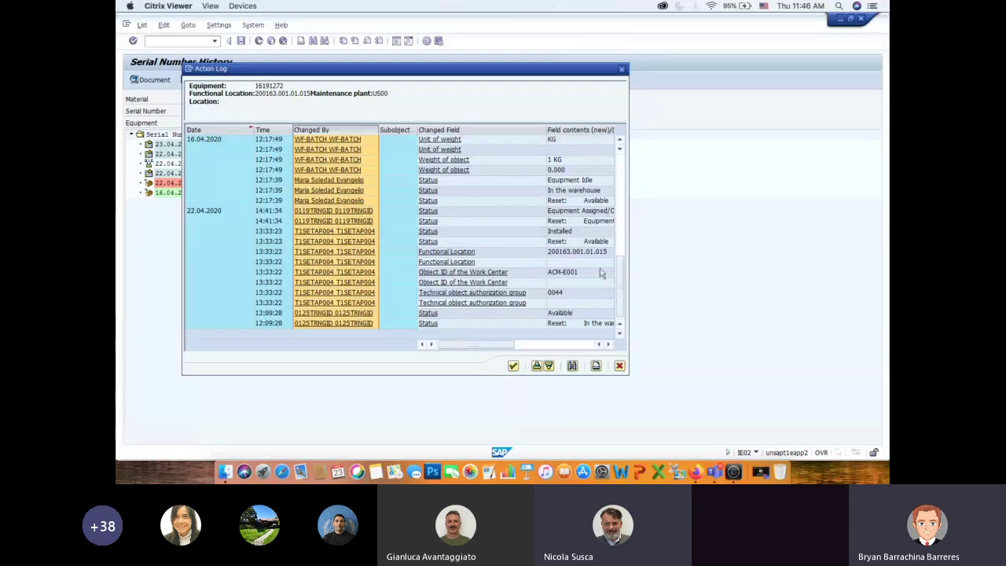
{"action": "scroll", "coordinate": [574, 279], "scroll_direction": "up", "scroll_amount": 3}
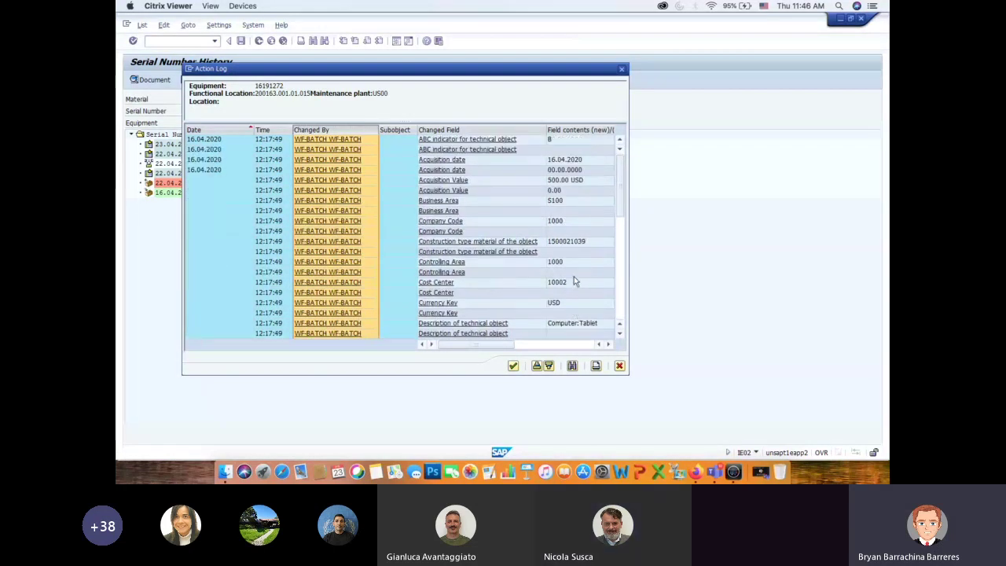
Step: Close the Action Log, return to the serial detail screen and highlight the Computer:Tablet description
{"action": "left_click", "coordinate": [622, 70]}
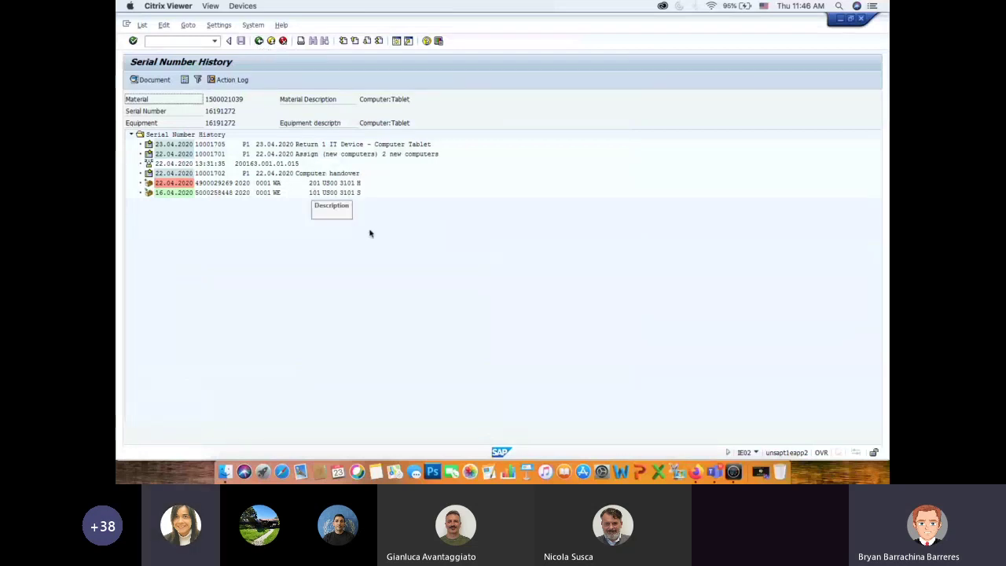
{"action": "left_click", "coordinate": [260, 42]}
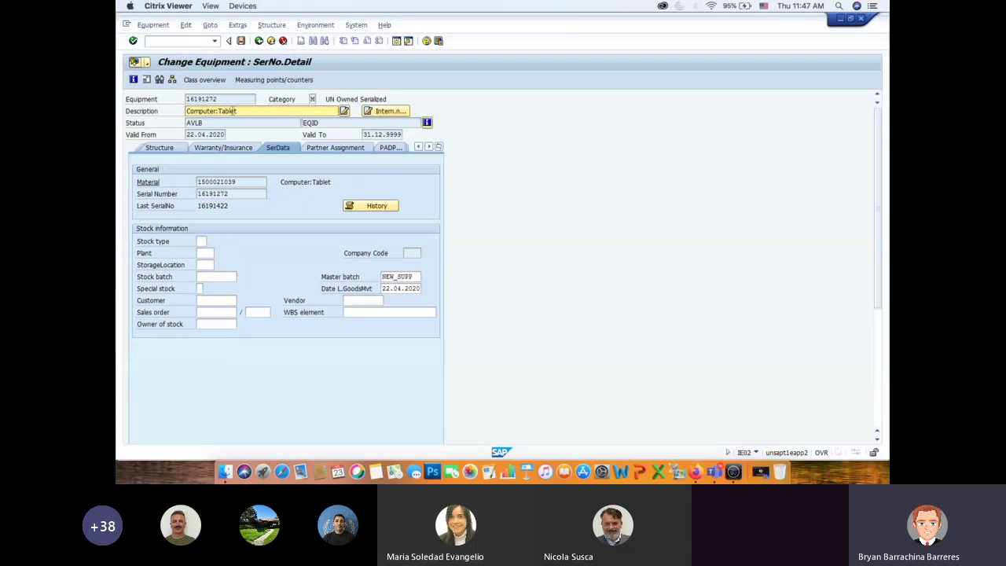
{"action": "left_click_drag", "start_coordinate": [242, 111], "coordinate": [180, 110]}
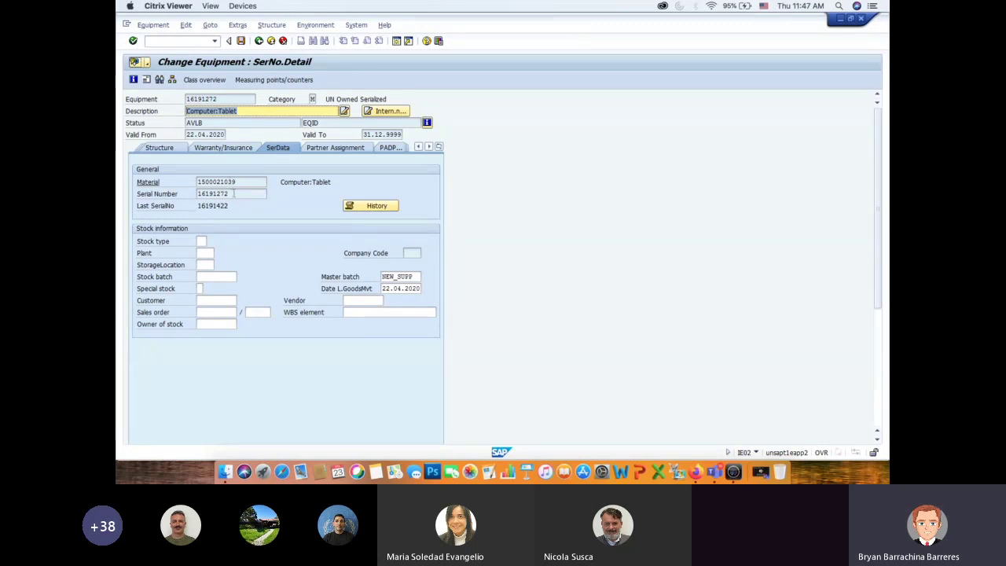
Step: Open the serial number history and its Action Log, moving the log window right
{"action": "left_click", "coordinate": [373, 207]}
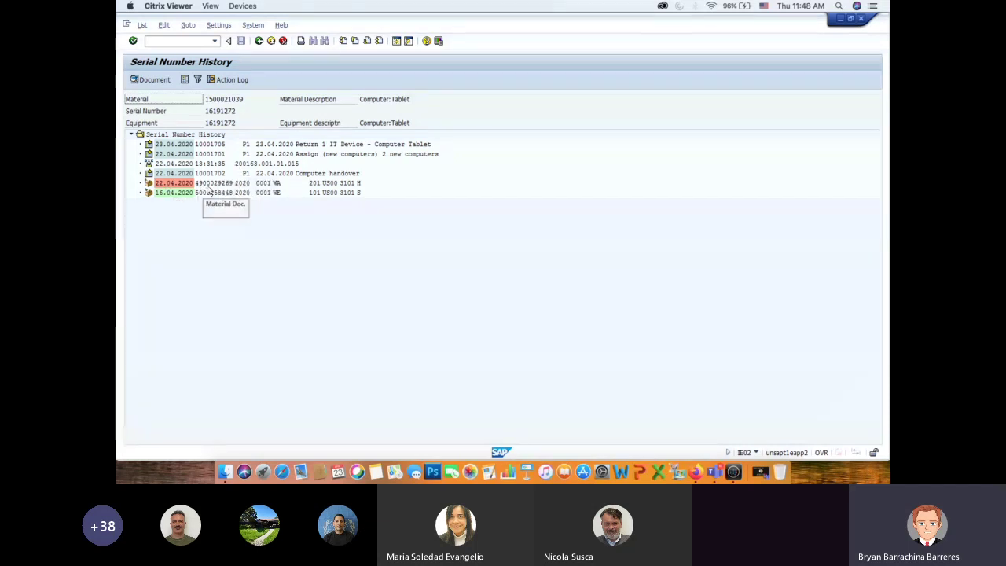
{"action": "left_click", "coordinate": [228, 80]}
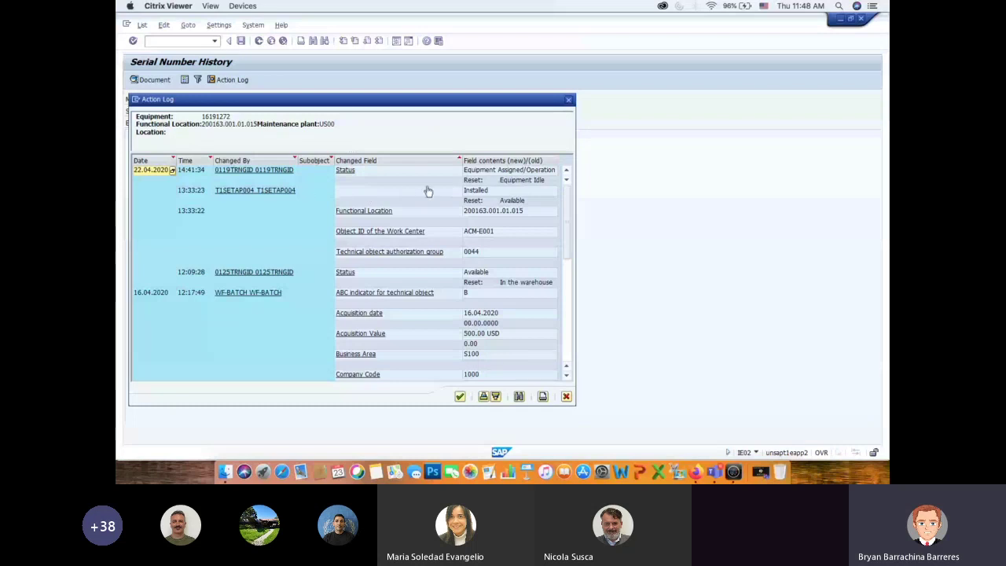
{"action": "left_click", "coordinate": [568, 100]}
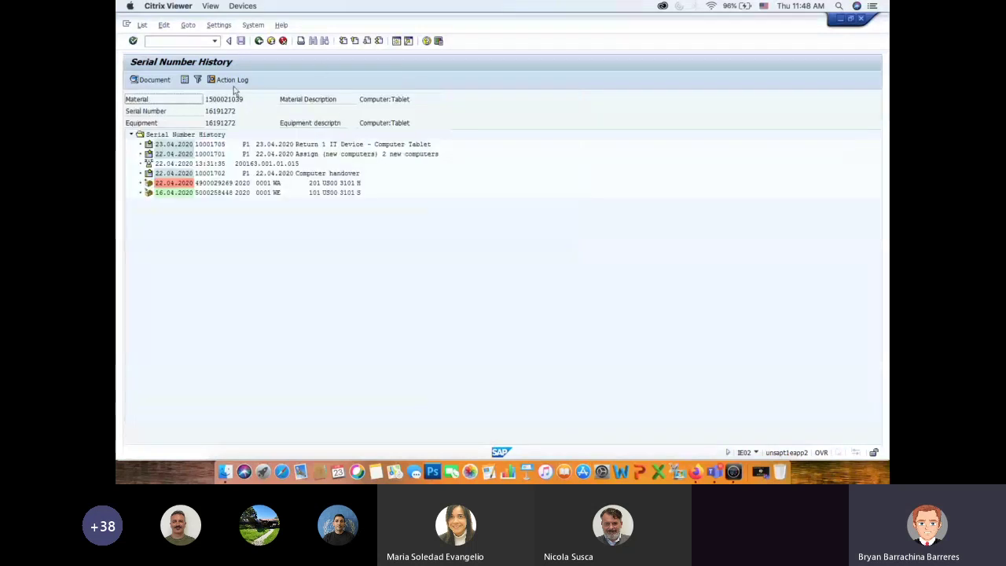
{"action": "left_click", "coordinate": [233, 81]}
{"action": "left_click_drag", "start_coordinate": [345, 103], "coordinate": [446, 103]}
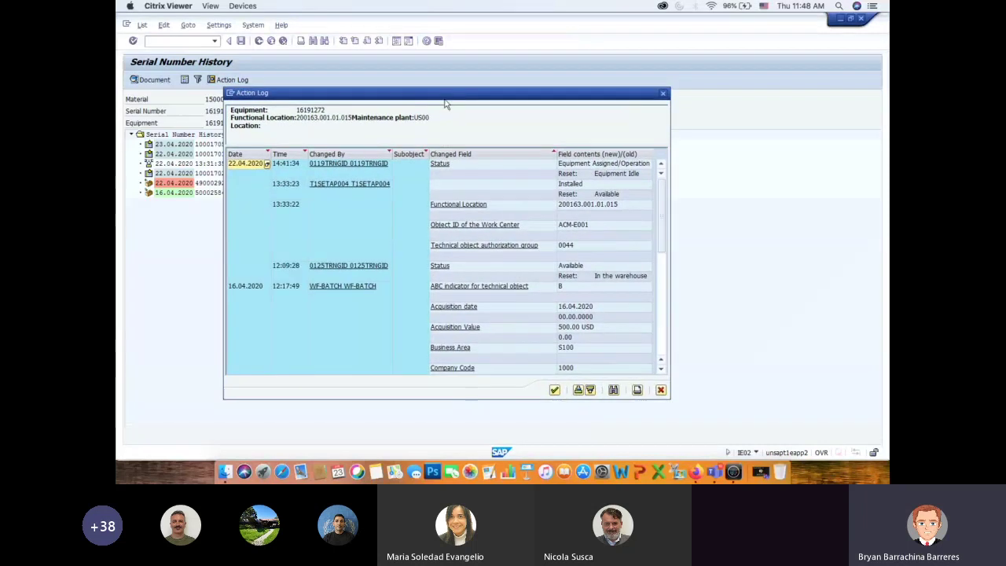
Step: Sort the Action Log by Date ascending and scroll through the 16.04.2020 WF-BATCH entries
{"action": "left_click", "coordinate": [250, 154]}
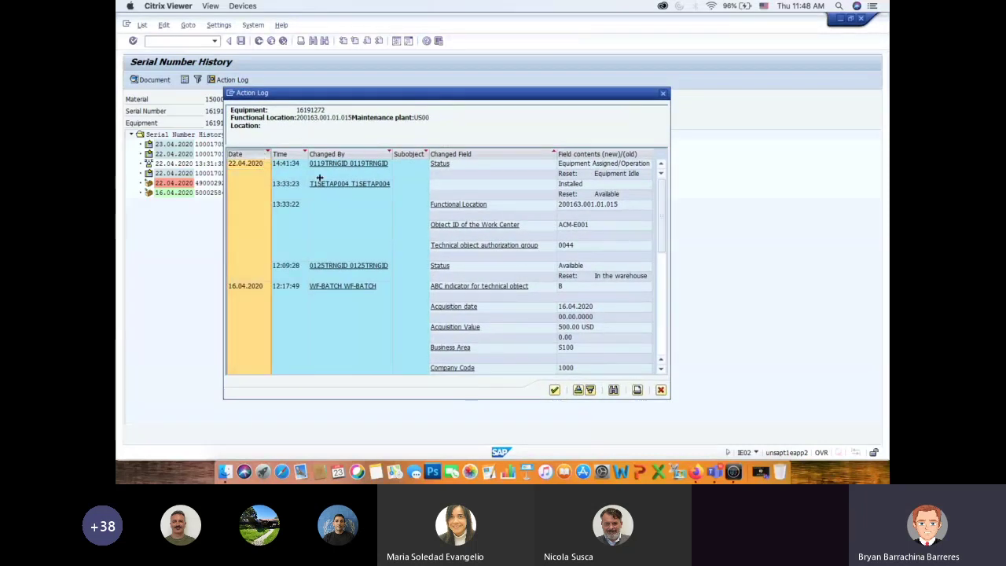
{"action": "left_click", "coordinate": [578, 390]}
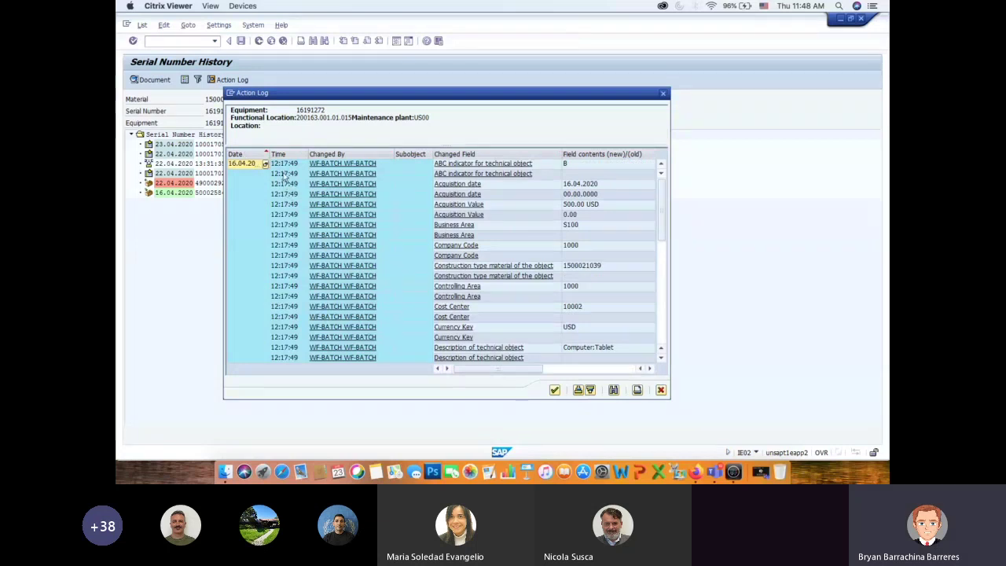
{"action": "scroll", "coordinate": [334, 216], "scroll_direction": "down", "scroll_amount": 3}
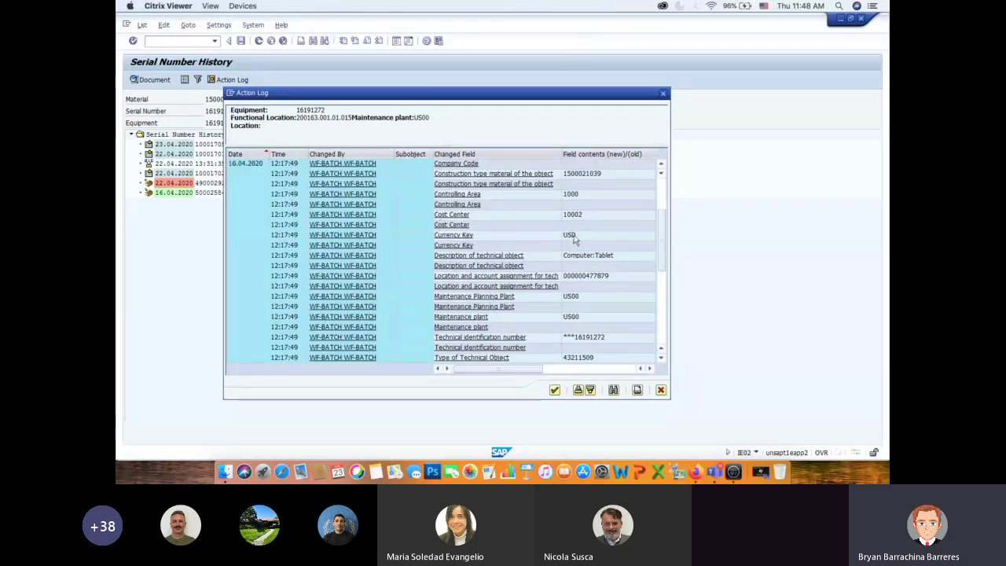
{"action": "scroll", "coordinate": [526, 242], "scroll_direction": "down", "scroll_amount": 3}
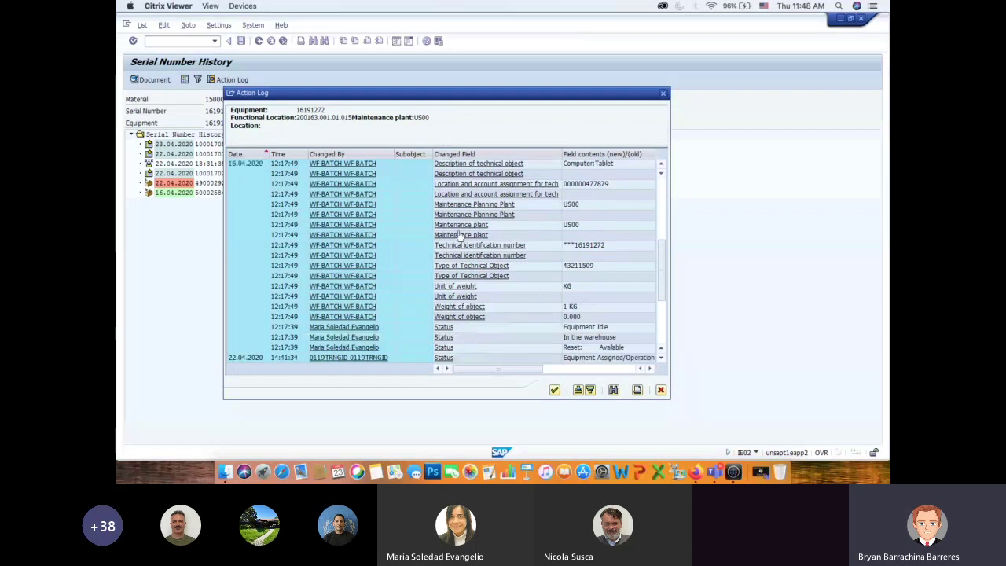
{"action": "scroll", "coordinate": [467, 237], "scroll_direction": "down", "scroll_amount": 4}
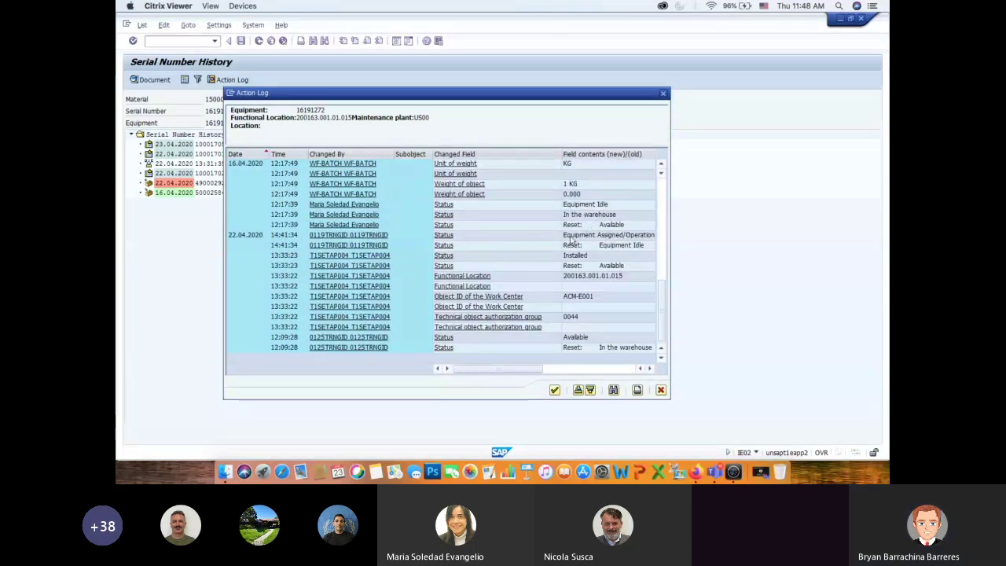
{"action": "scroll", "coordinate": [511, 258], "scroll_direction": "up", "scroll_amount": 5}
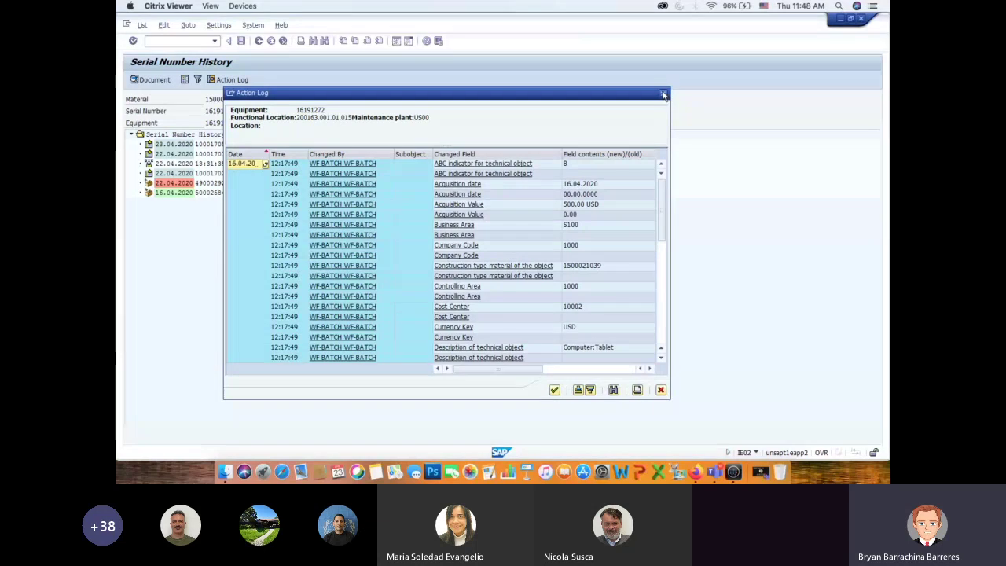
Step: Close the Action Log and go back to the tablet's serial data showing last serial number 16191422
{"action": "left_click", "coordinate": [665, 95]}
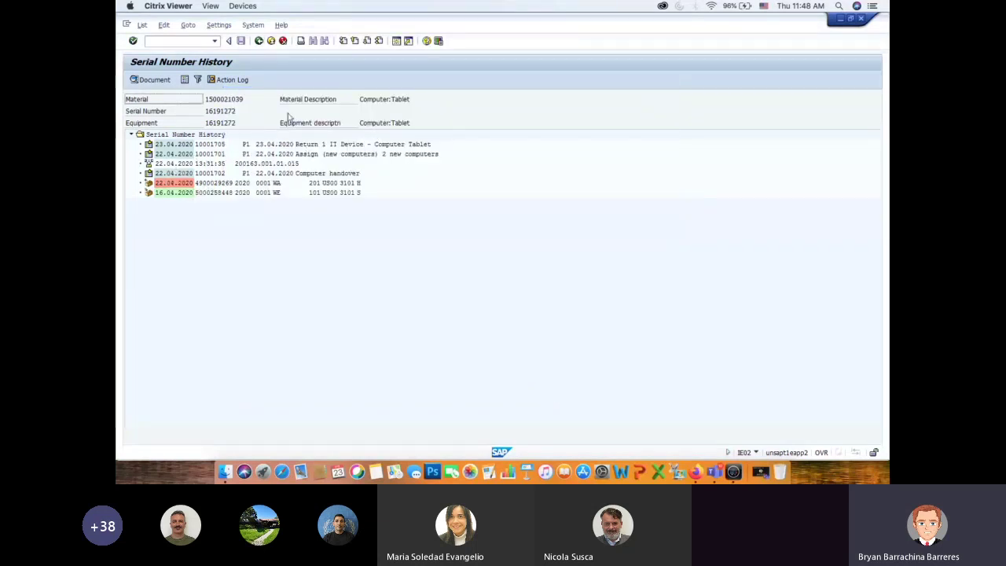
{"action": "left_click", "coordinate": [259, 45]}
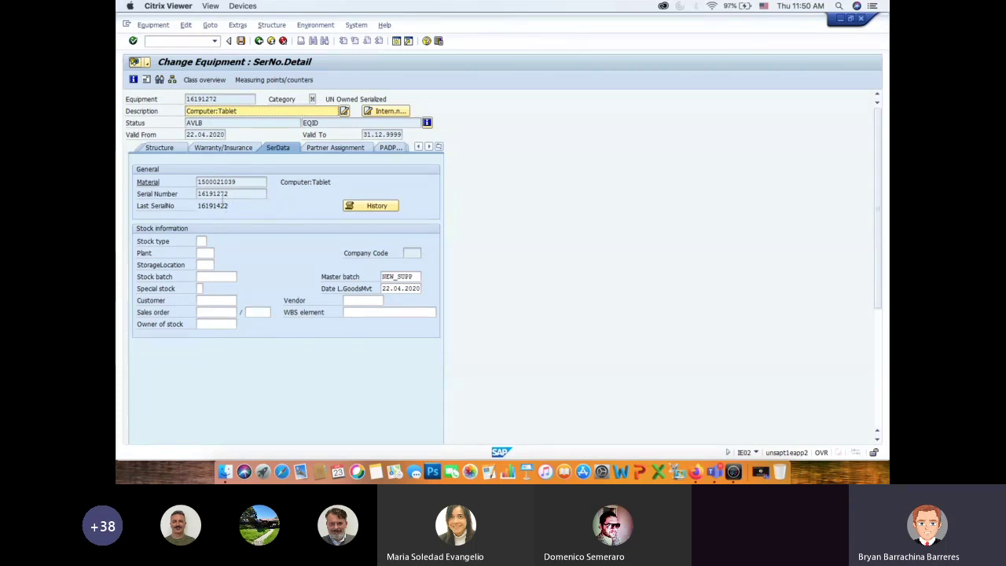
{"action": "double_click", "coordinate": [194, 193]}
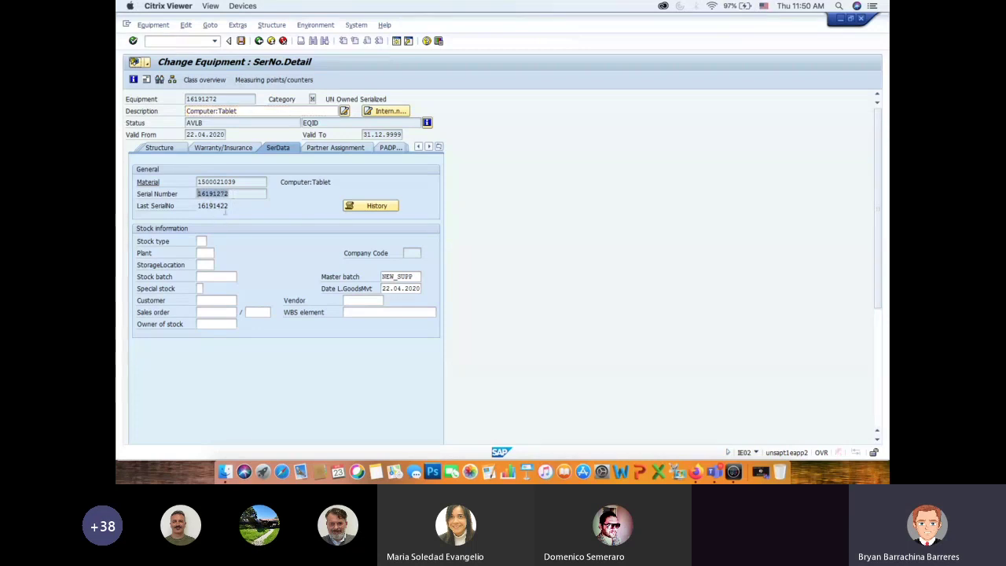
{"action": "double_click", "coordinate": [227, 206]}
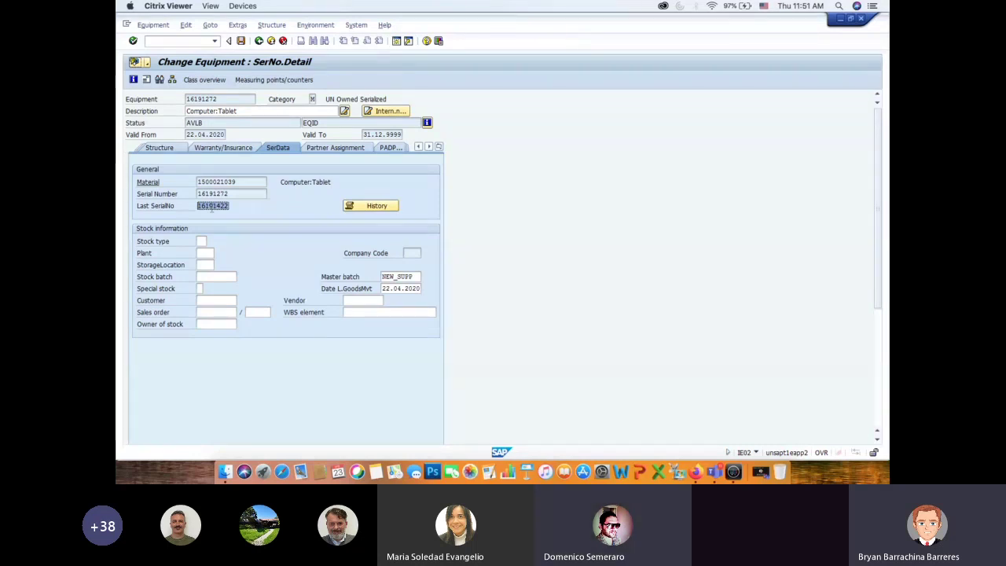
{"action": "left_click", "coordinate": [224, 205]}
{"action": "key", "text": "shift+Tab"}
{"action": "key", "text": "Tab"}
{"action": "key", "text": "shift+Tab"}
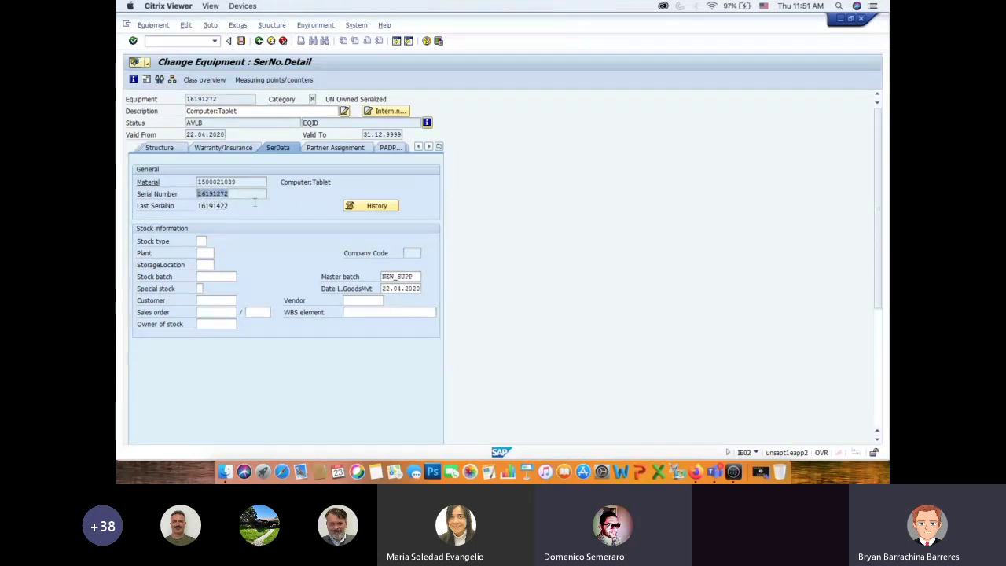
{"action": "left_click", "coordinate": [232, 206]}
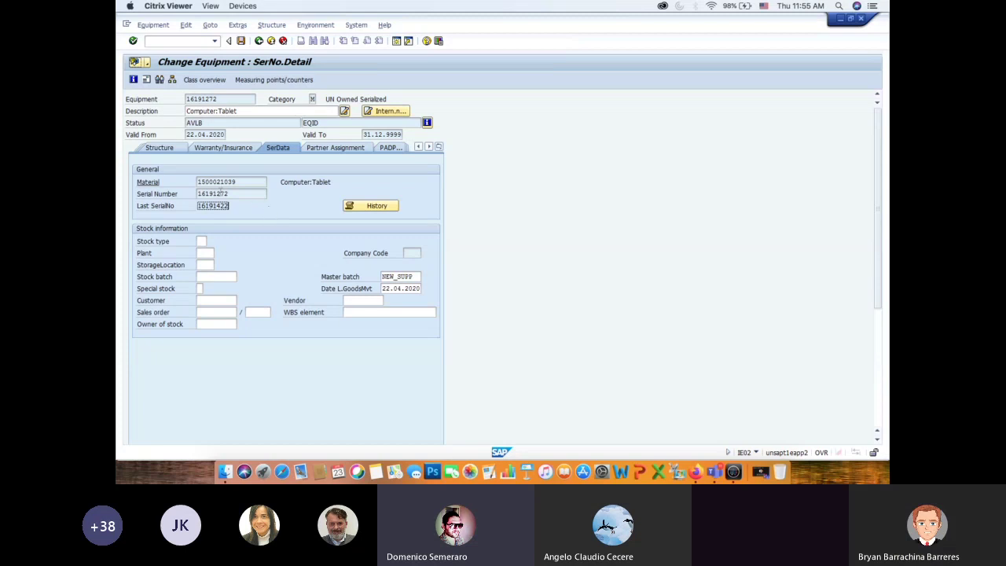
Step: On the SerData tab, compare serial number 16191272 with last serial number 16191422, then return to the guide
{"action": "left_click_drag", "start_coordinate": [214, 193], "coordinate": [234, 194]}
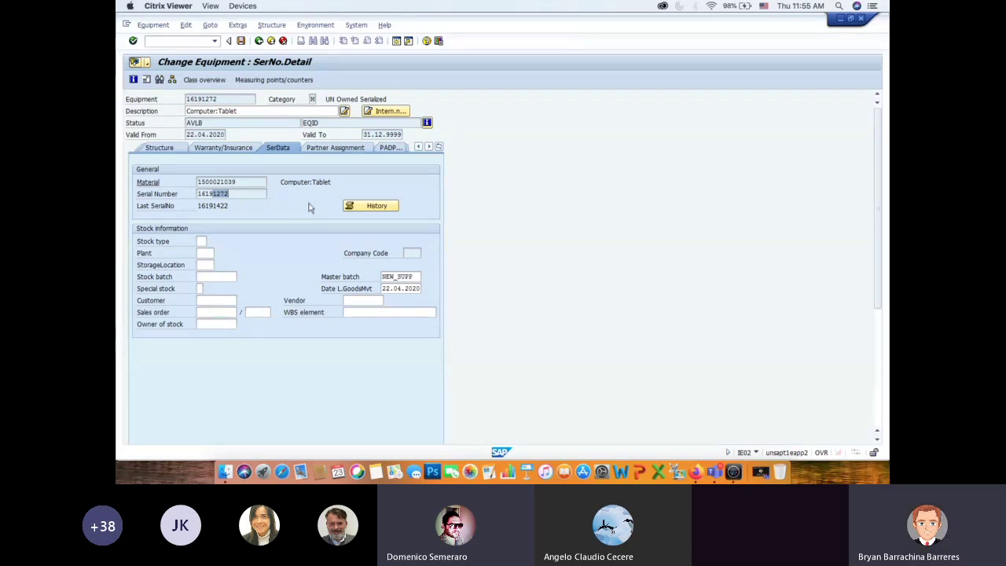
{"action": "left_click", "coordinate": [252, 208]}
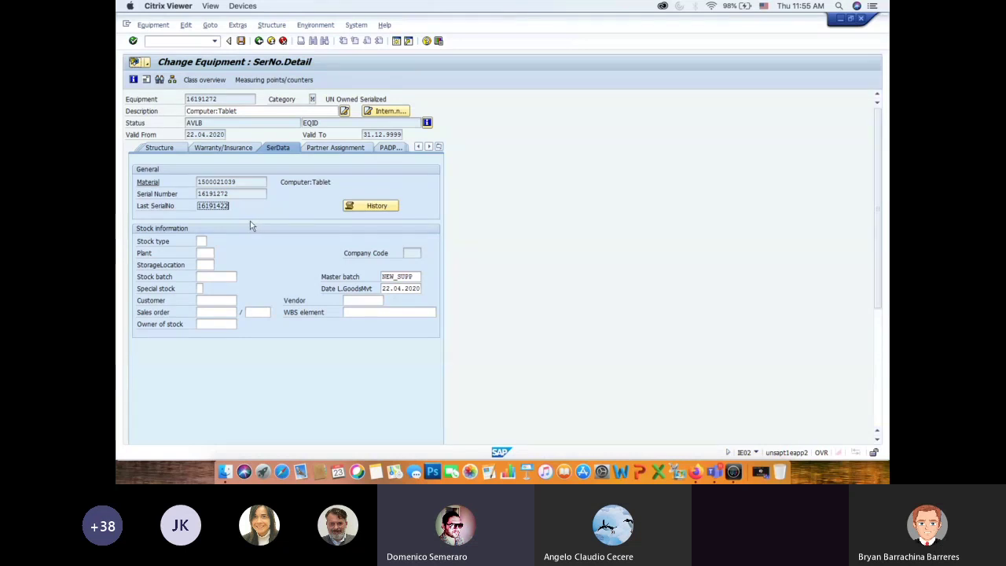
{"action": "double_click", "coordinate": [212, 206]}
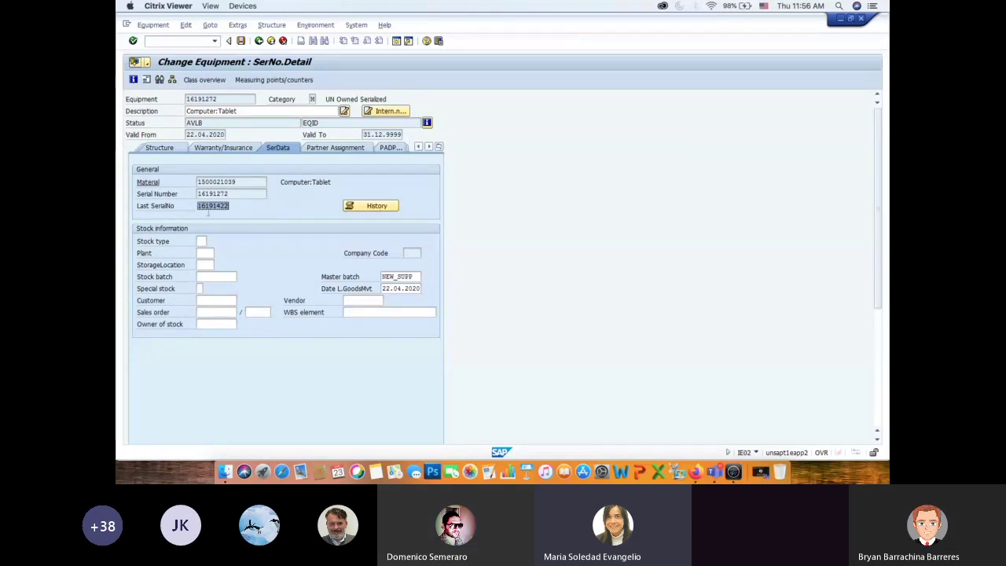
{"action": "left_click", "coordinate": [226, 208]}
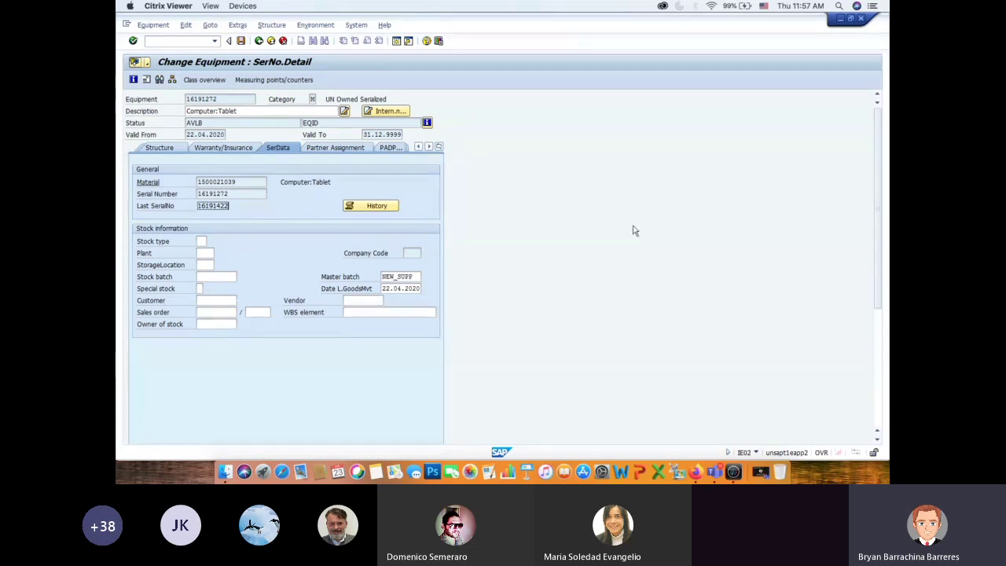
{"action": "key", "text": "super+Tab"}
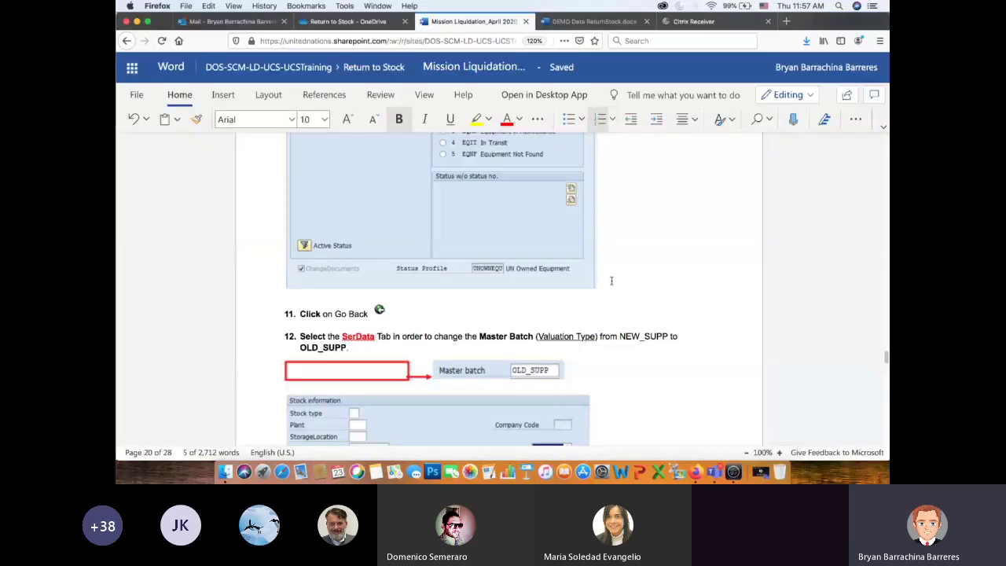
Step: Read guide step 12, highlighting 'SerData Tab' and 'Valuation Type', then return to SAP
{"action": "scroll", "coordinate": [613, 281], "scroll_direction": "up", "scroll_amount": 5}
{"action": "left_click", "coordinate": [624, 282]}
{"action": "scroll", "coordinate": [624, 282], "scroll_direction": "down", "scroll_amount": 4}
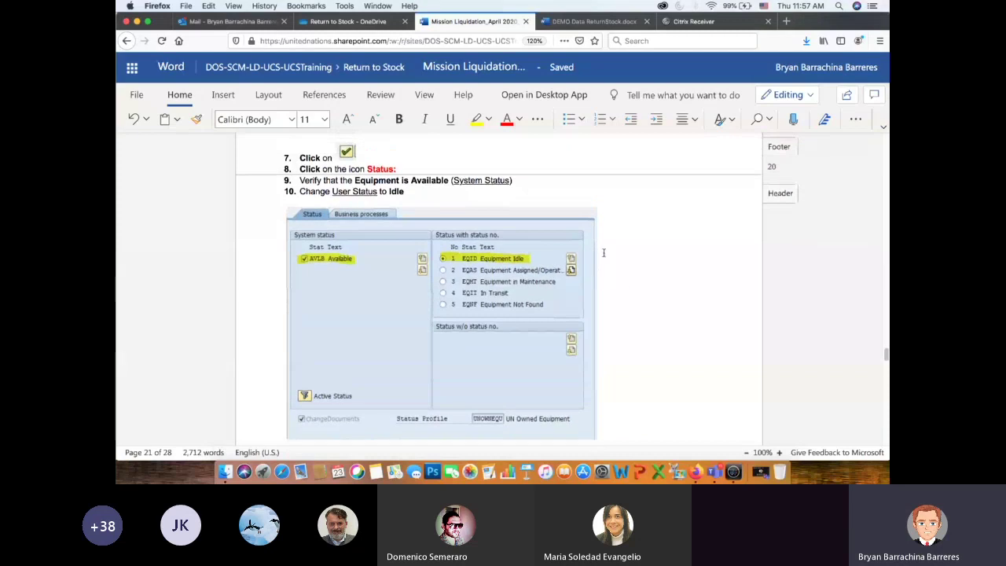
{"action": "scroll", "coordinate": [662, 283], "scroll_direction": "down", "scroll_amount": 10}
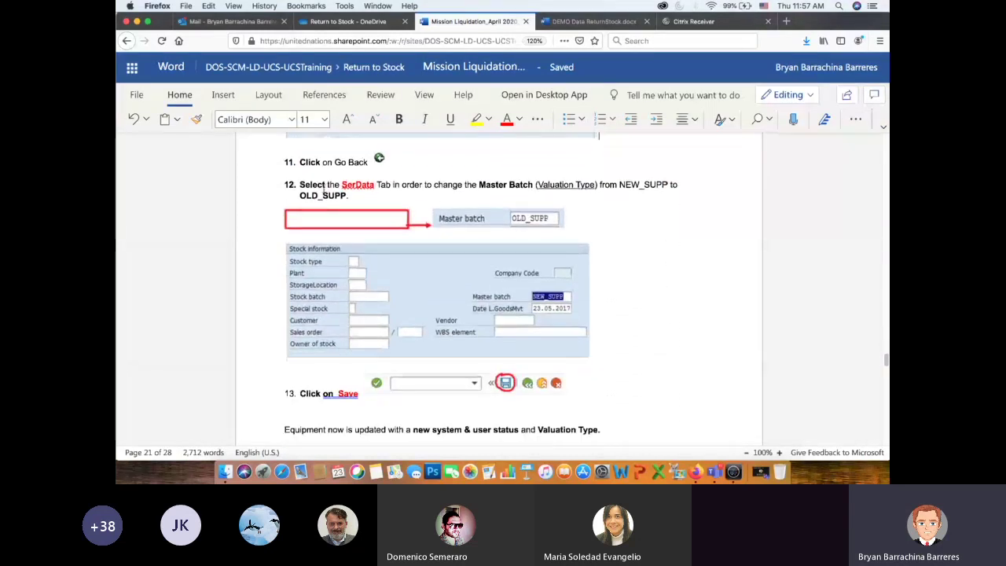
{"action": "left_click_drag", "start_coordinate": [342, 185], "coordinate": [400, 186]}
{"action": "left_click", "coordinate": [437, 203]}
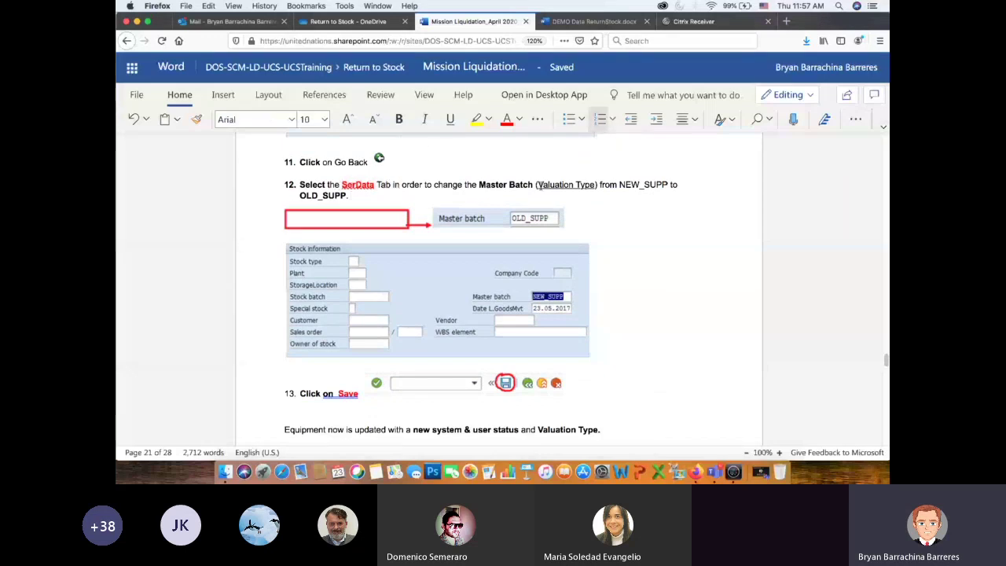
{"action": "left_click_drag", "start_coordinate": [543, 185], "coordinate": [668, 188]}
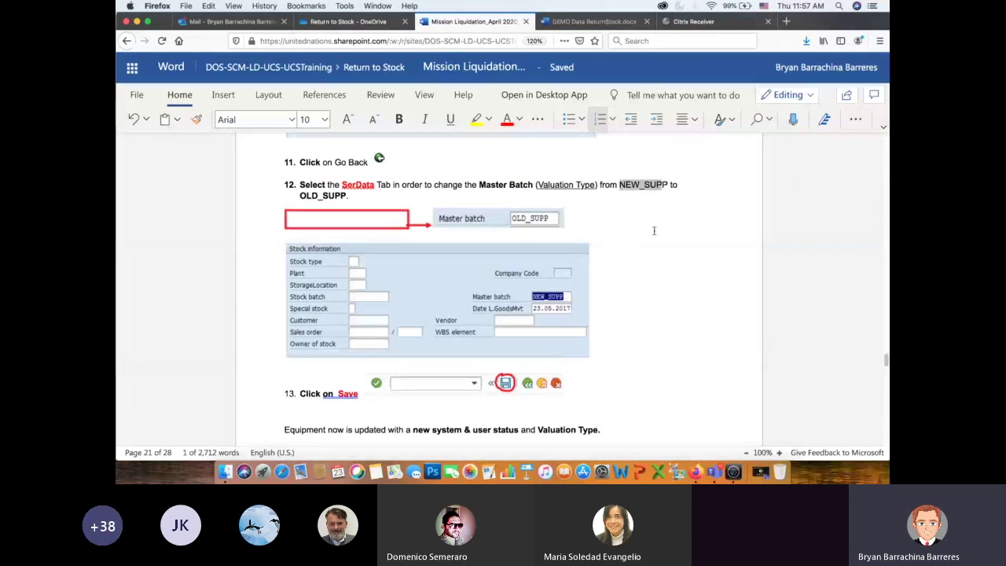
{"action": "key", "text": "super+Tab"}
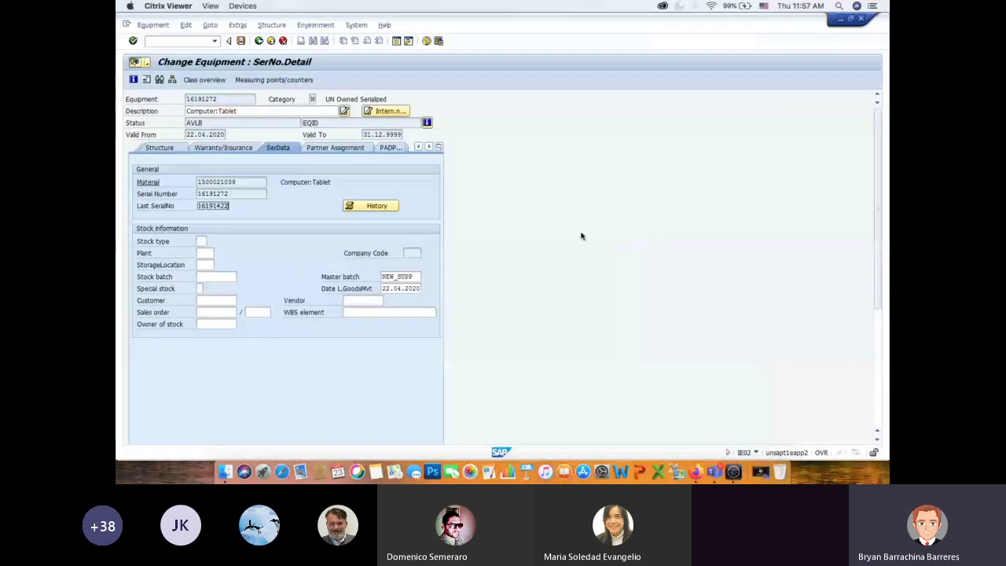
Step: Replace master batch NEW_SUPP with OLD_SUPP and bring up the equipment's Structure data
{"action": "double_click", "coordinate": [416, 276]}
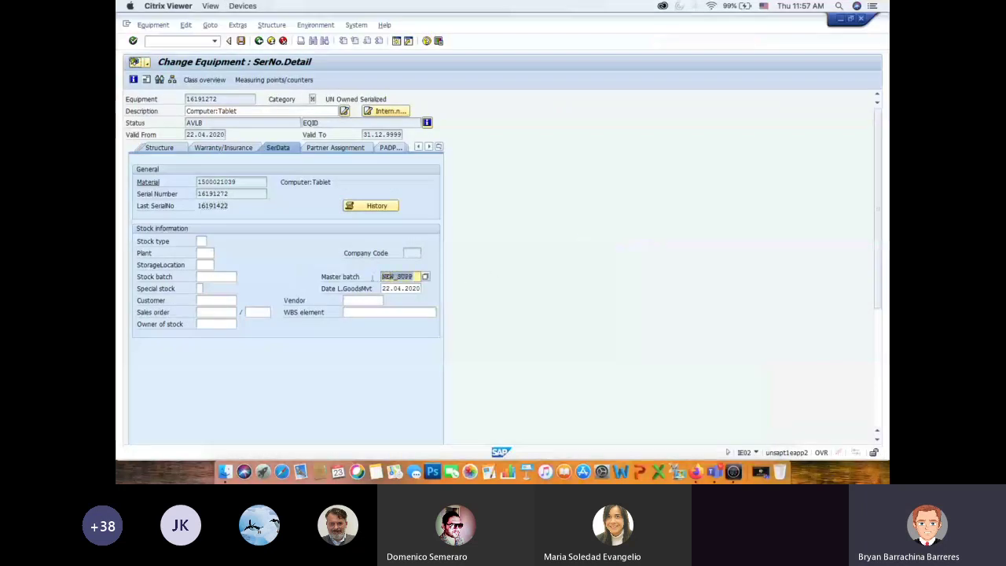
{"action": "type", "text": "OLD_SUPP"}
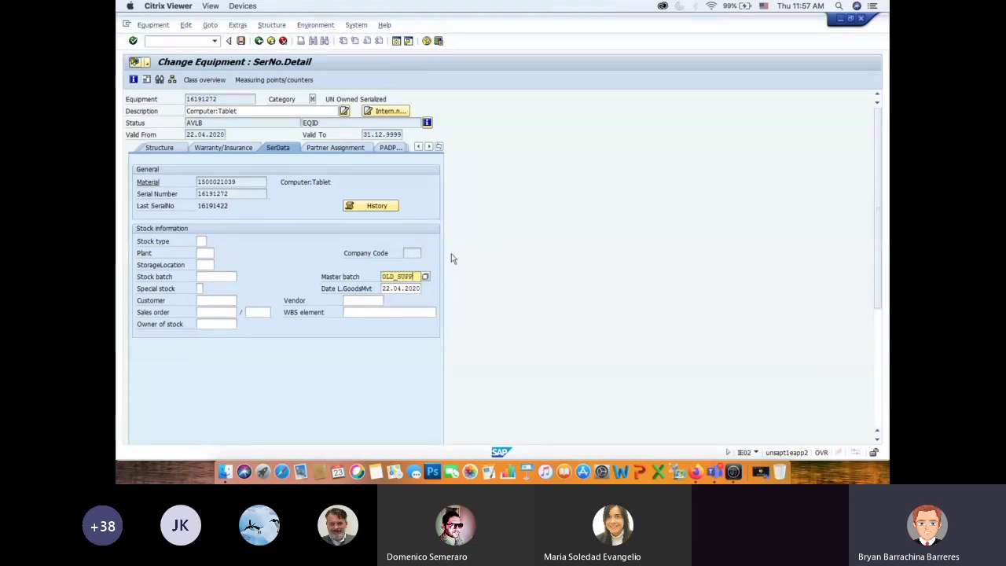
{"action": "left_click_drag", "start_coordinate": [414, 276], "coordinate": [369, 279]}
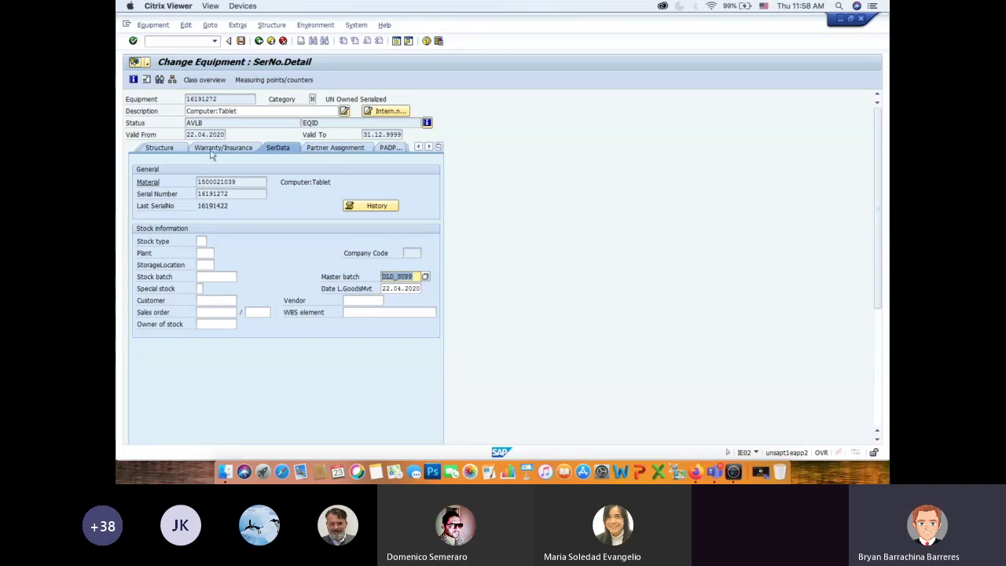
{"action": "left_click", "coordinate": [169, 149]}
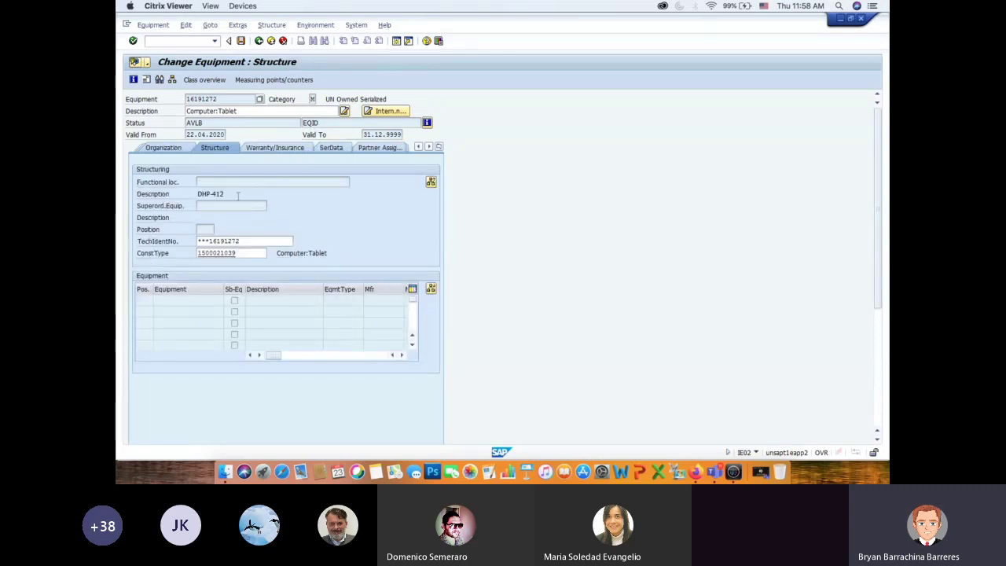
Step: Page the guide down to Step 9, Goods Receipt via T-Code MIGO, then return to SAP
{"action": "key", "text": "super+Tab"}
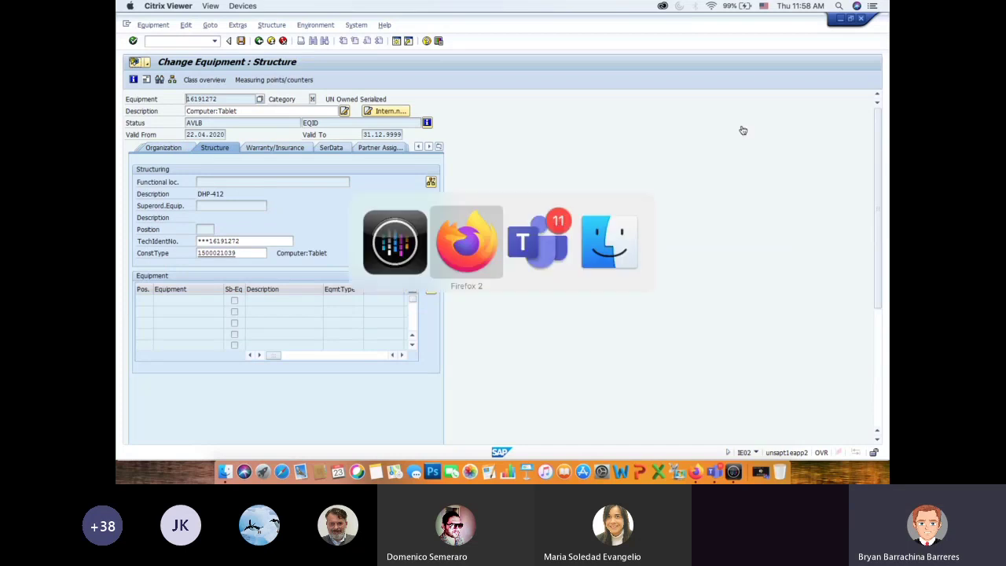
{"action": "scroll", "coordinate": [593, 269], "scroll_direction": "down", "scroll_amount": 5}
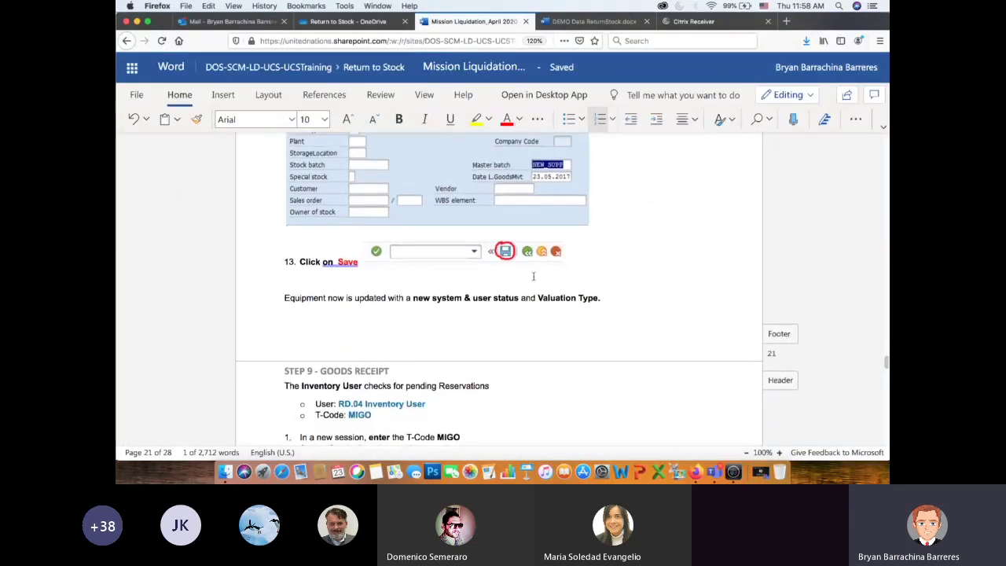
{"action": "scroll", "coordinate": [645, 247], "scroll_direction": "down", "scroll_amount": 3}
{"action": "scroll", "coordinate": [644, 247], "scroll_direction": "down", "scroll_amount": 3}
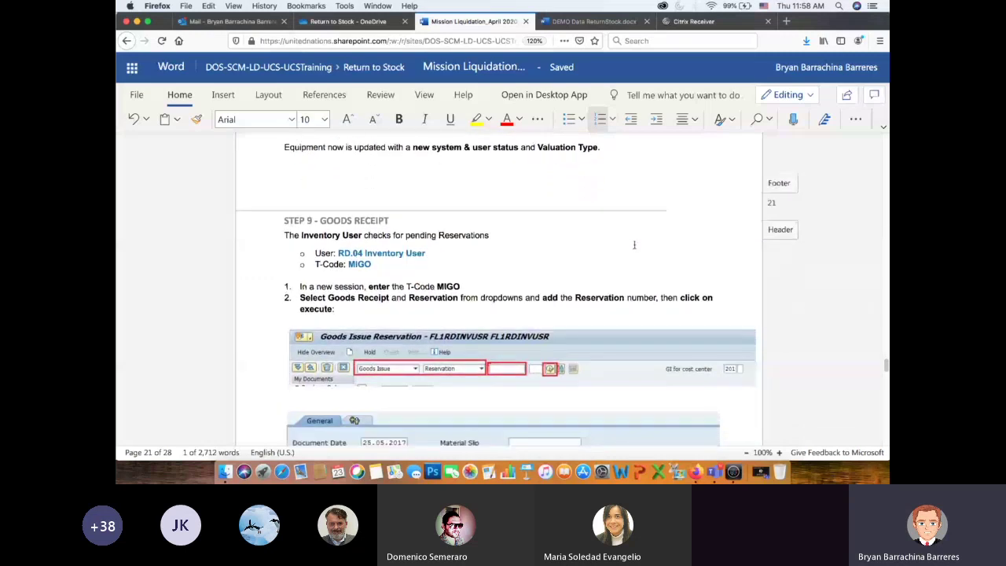
{"action": "scroll", "coordinate": [635, 245], "scroll_direction": "down", "scroll_amount": 2}
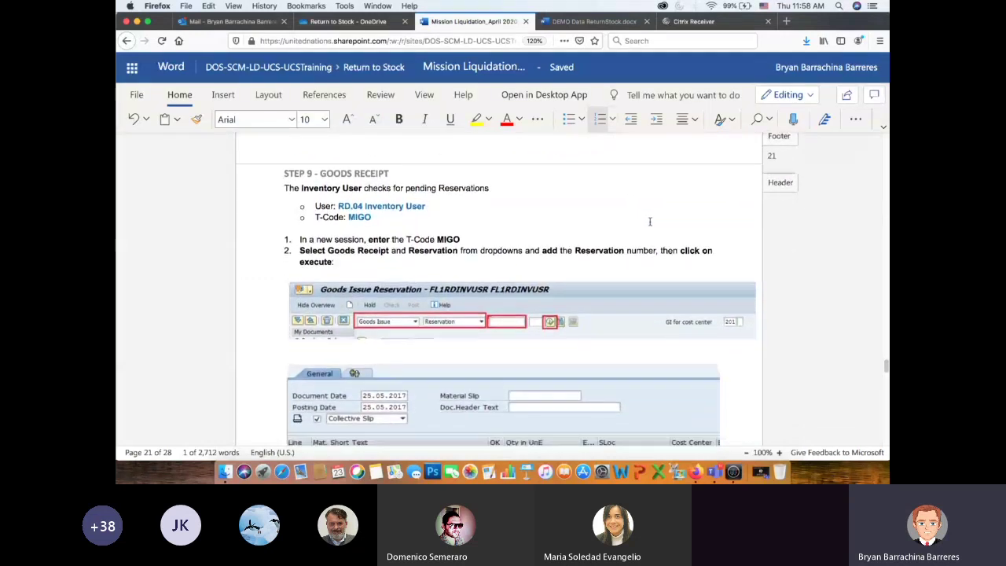
{"action": "key", "text": "super+Tab"}
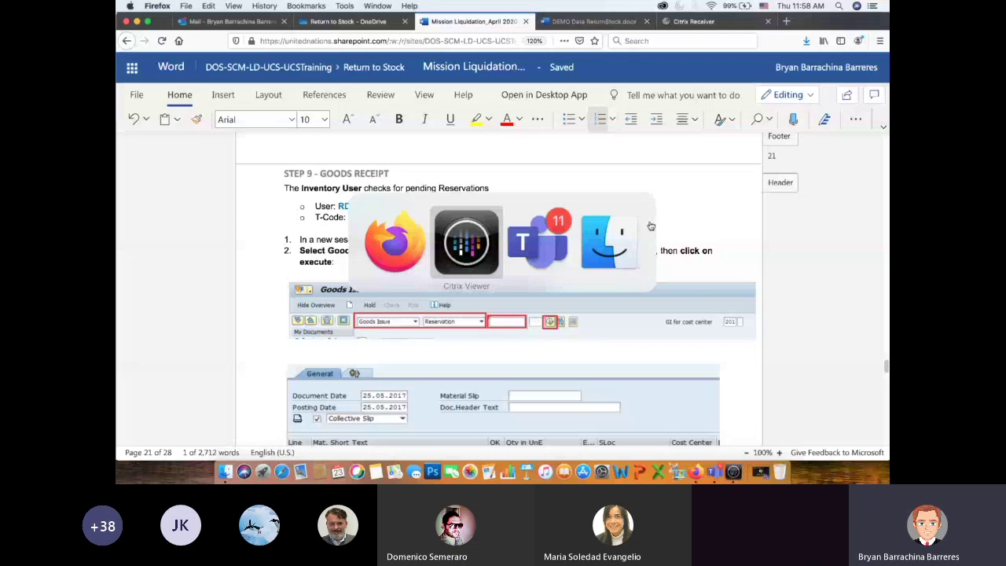
Step: Save the equipment change with Ctrl+S and reopen equipment 16191272 from the initial screen
{"action": "key", "text": "ctrl+s"}
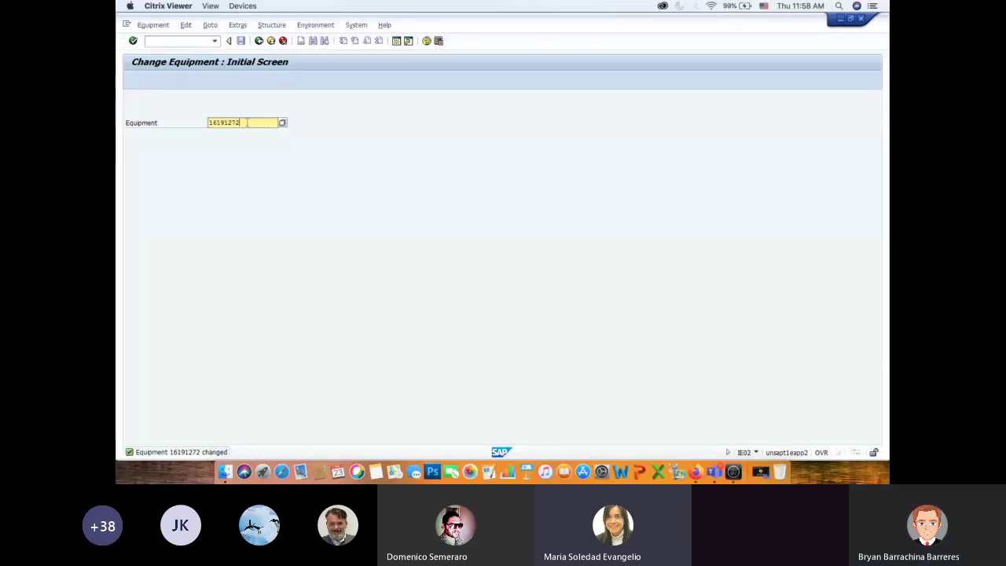
{"action": "key", "text": "Return"}
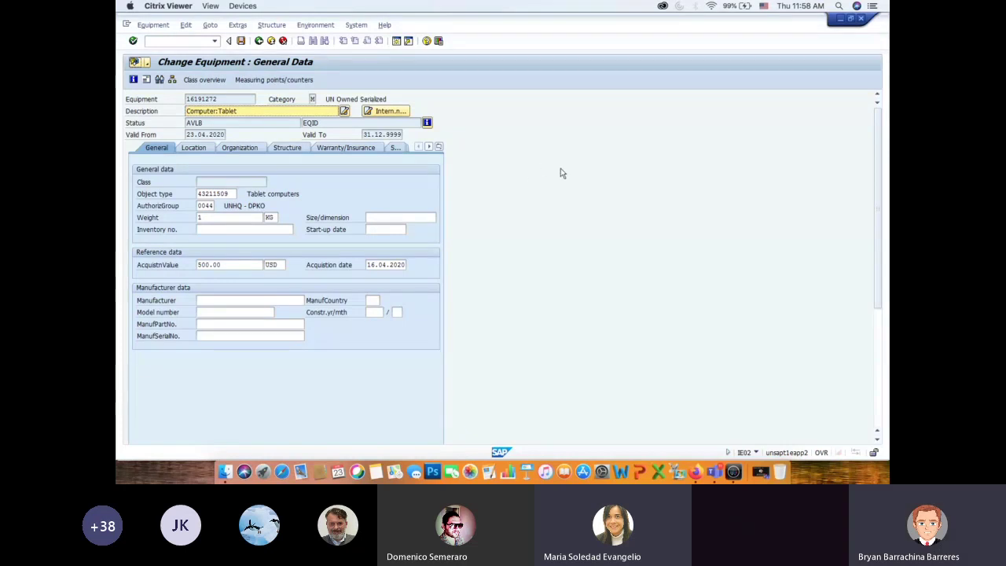
Step: Scroll the guide to Step 10, Update Equipment Record, then return to SAP
{"action": "key", "text": "super+Tab"}
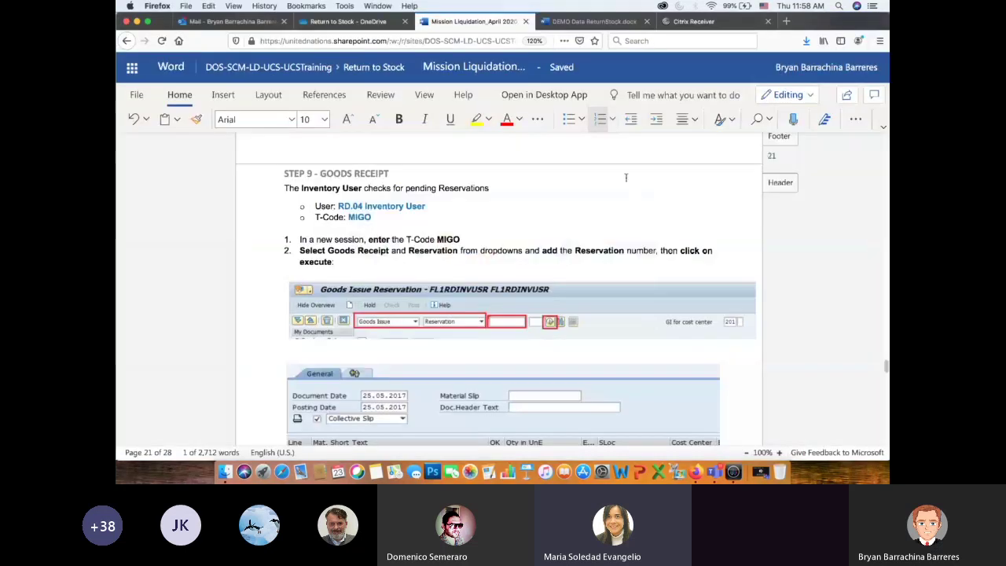
{"action": "scroll", "coordinate": [620, 232], "scroll_direction": "down", "scroll_amount": 2}
{"action": "scroll", "coordinate": [613, 238], "scroll_direction": "down", "scroll_amount": 10}
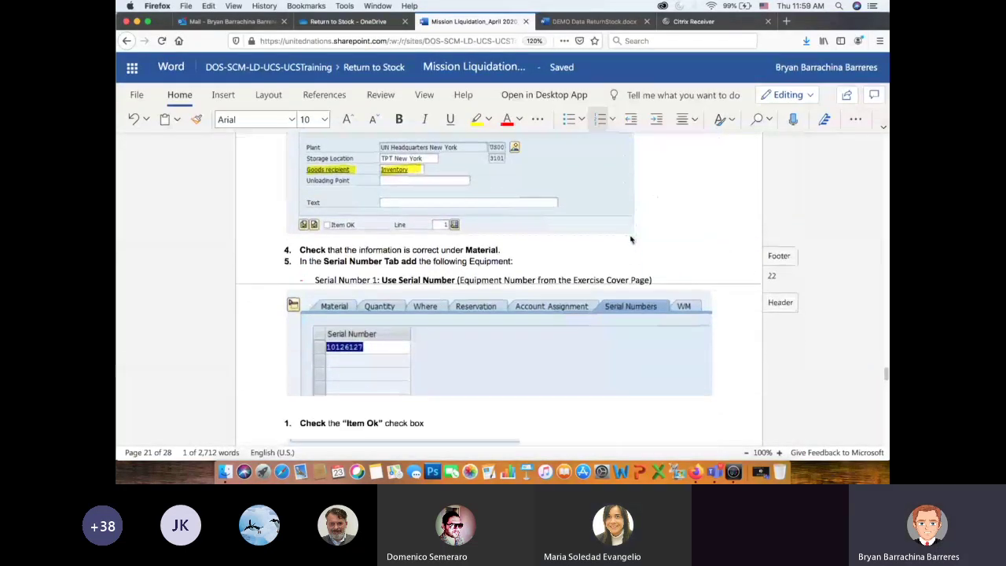
{"action": "scroll", "coordinate": [630, 236], "scroll_direction": "down", "scroll_amount": 10}
{"action": "scroll", "coordinate": [630, 235], "scroll_direction": "down", "scroll_amount": 20}
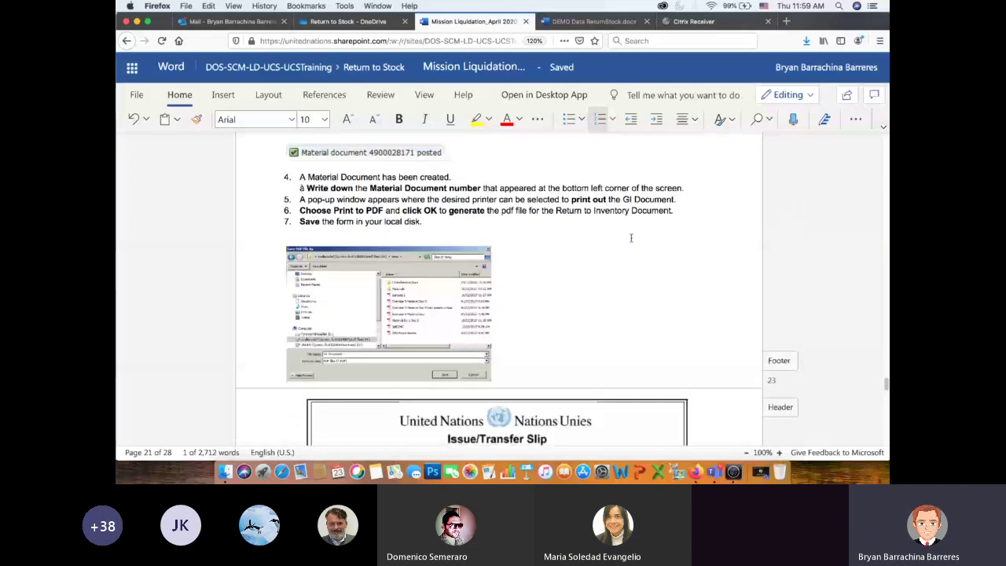
{"action": "scroll", "coordinate": [646, 236], "scroll_direction": "down", "scroll_amount": 6}
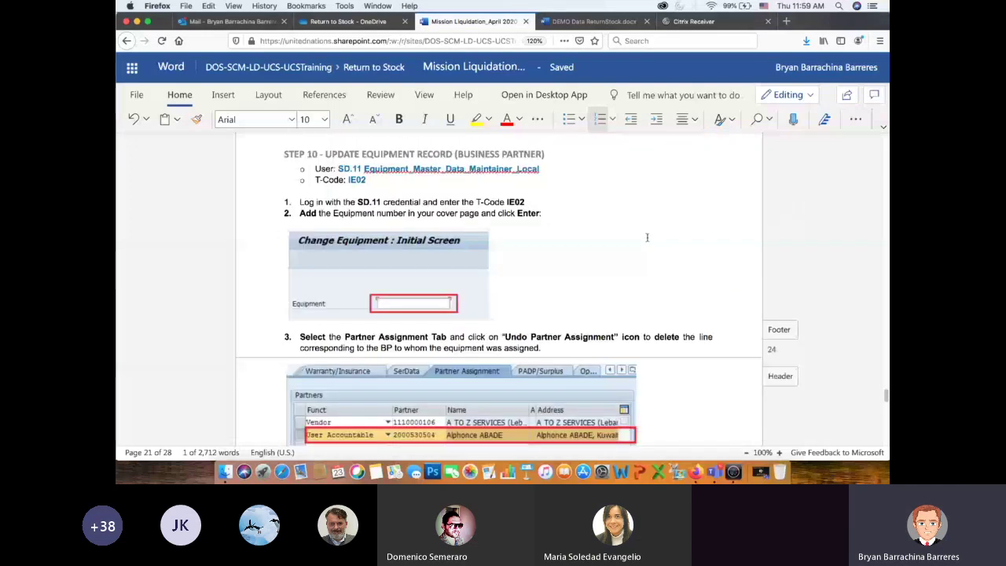
{"action": "scroll", "coordinate": [664, 249], "scroll_direction": "up", "scroll_amount": 1}
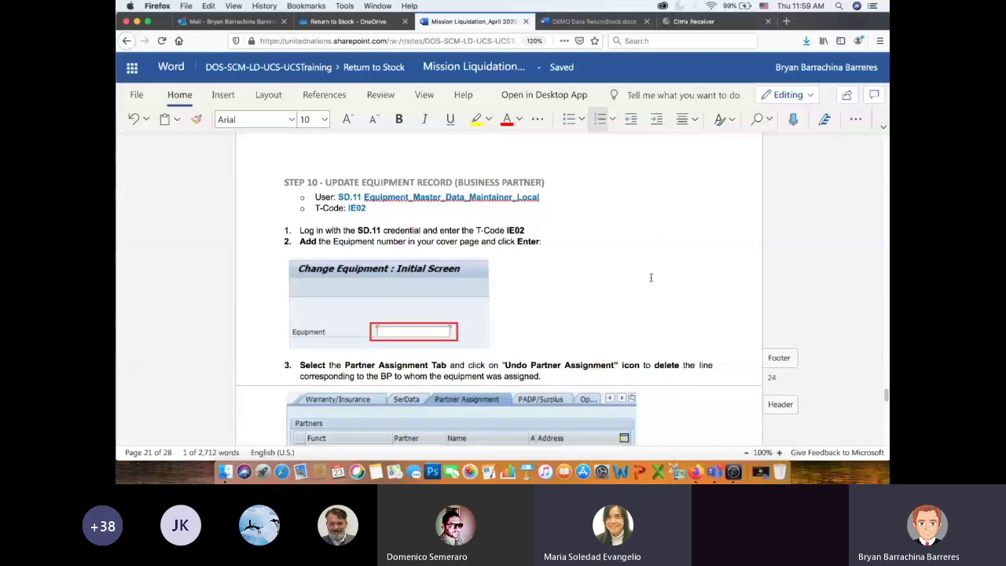
{"action": "scroll", "coordinate": [669, 282], "scroll_direction": "down", "scroll_amount": 1}
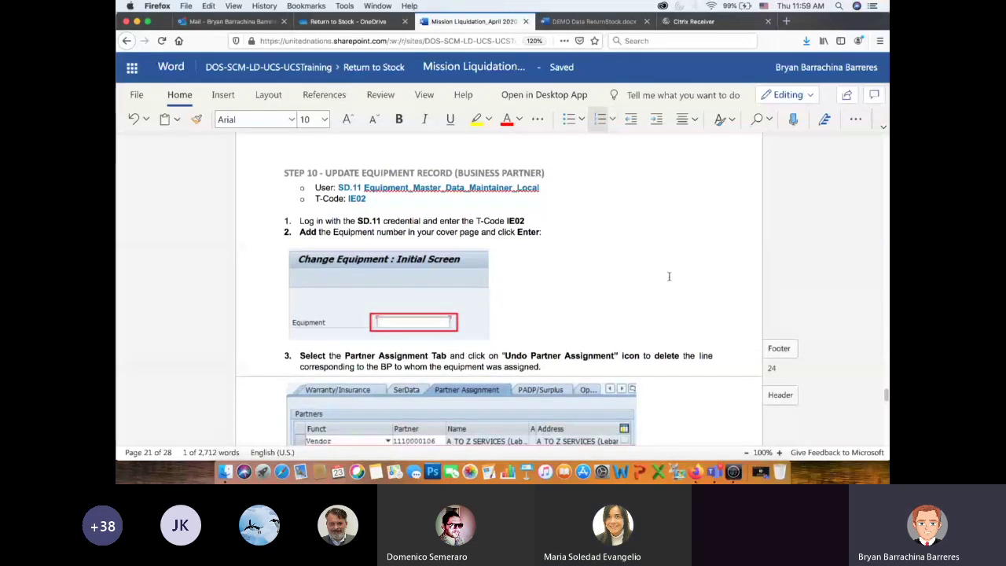
{"action": "scroll", "coordinate": [669, 279], "scroll_direction": "down", "scroll_amount": 1}
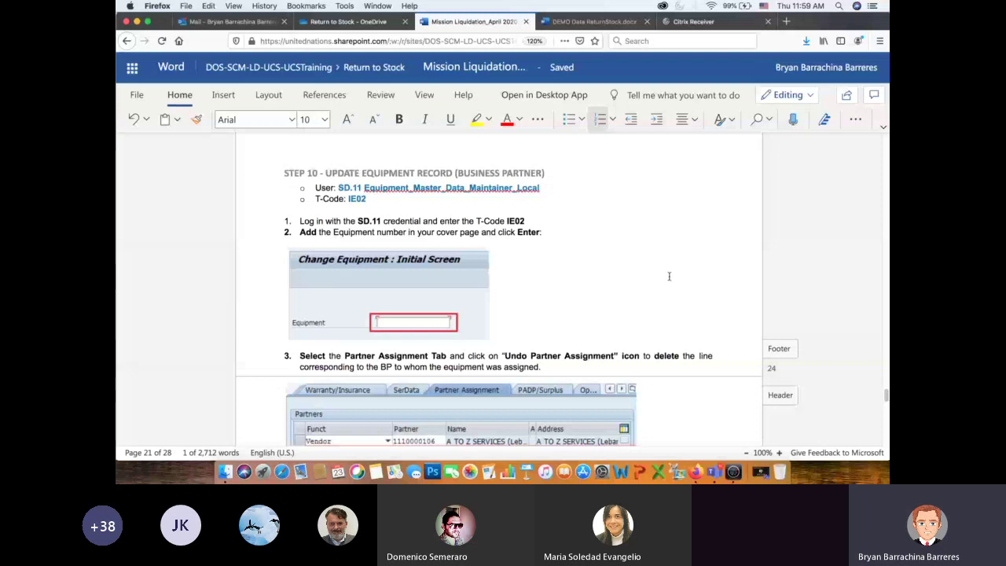
{"action": "key", "text": "super+Tab"}
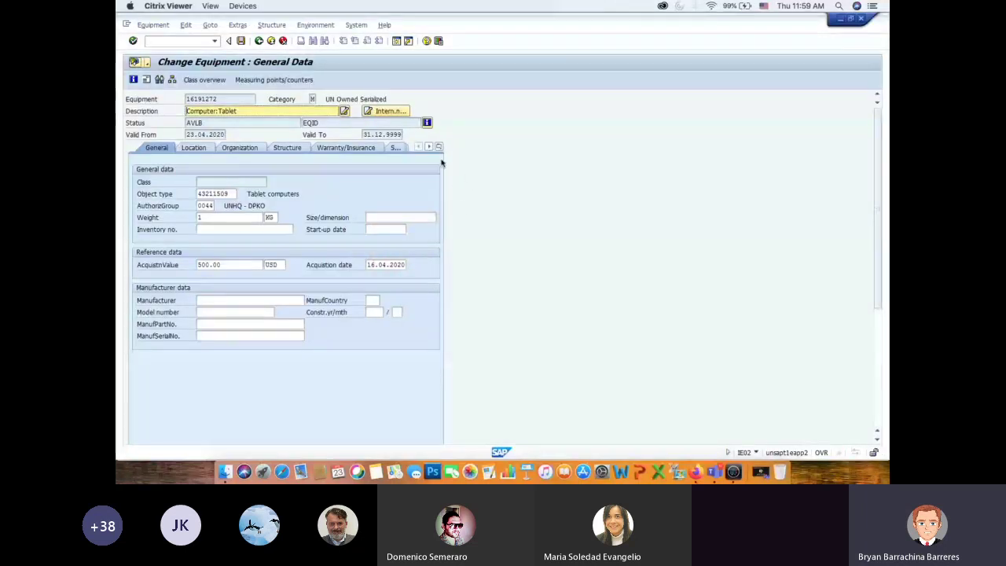
Step: Show Partner Assignment data, check the status details, and select the User Accountable row
{"action": "left_click", "coordinate": [439, 147]}
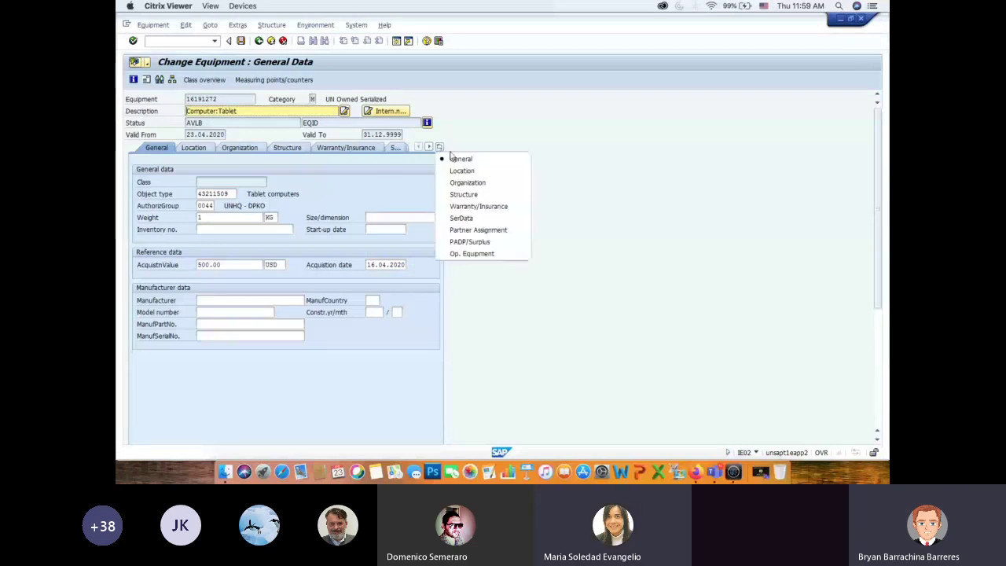
{"action": "left_click", "coordinate": [498, 232]}
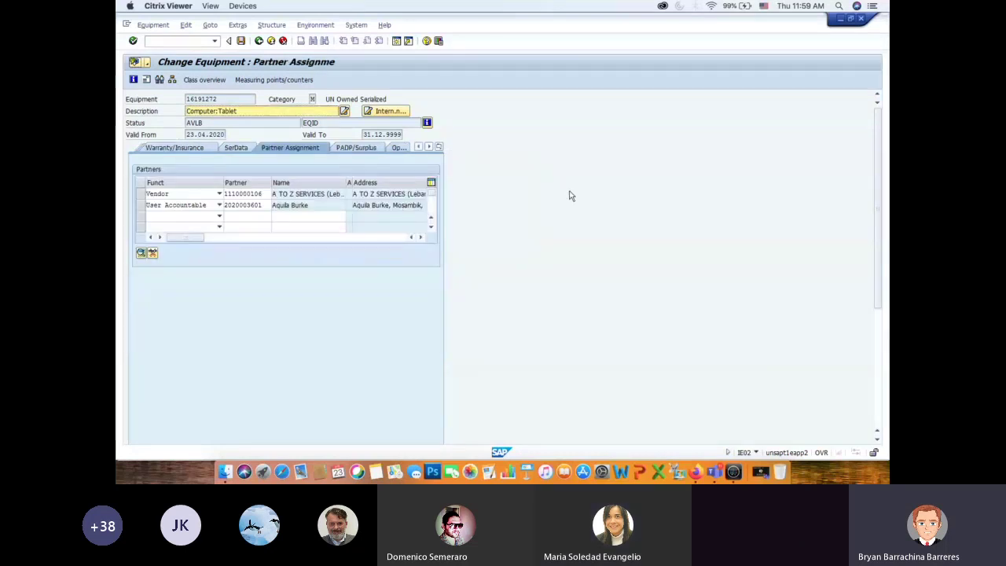
{"action": "left_click", "coordinate": [427, 124]}
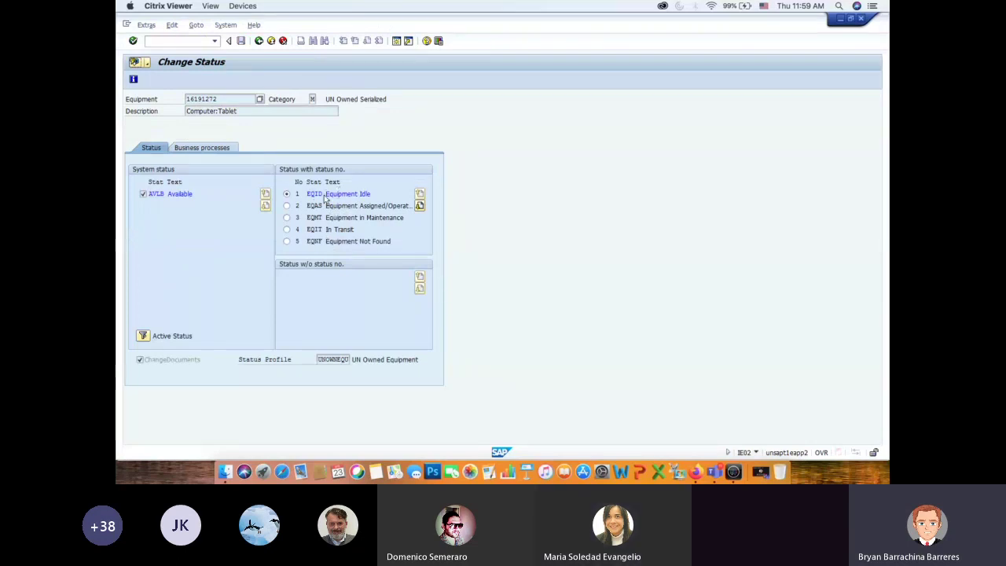
{"action": "left_click", "coordinate": [259, 40]}
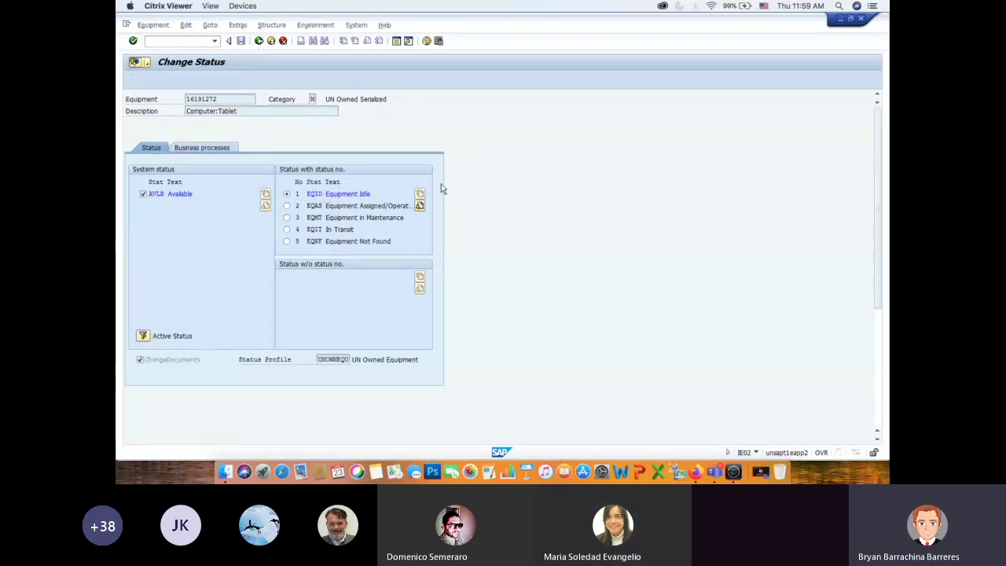
{"action": "left_click", "coordinate": [140, 205]}
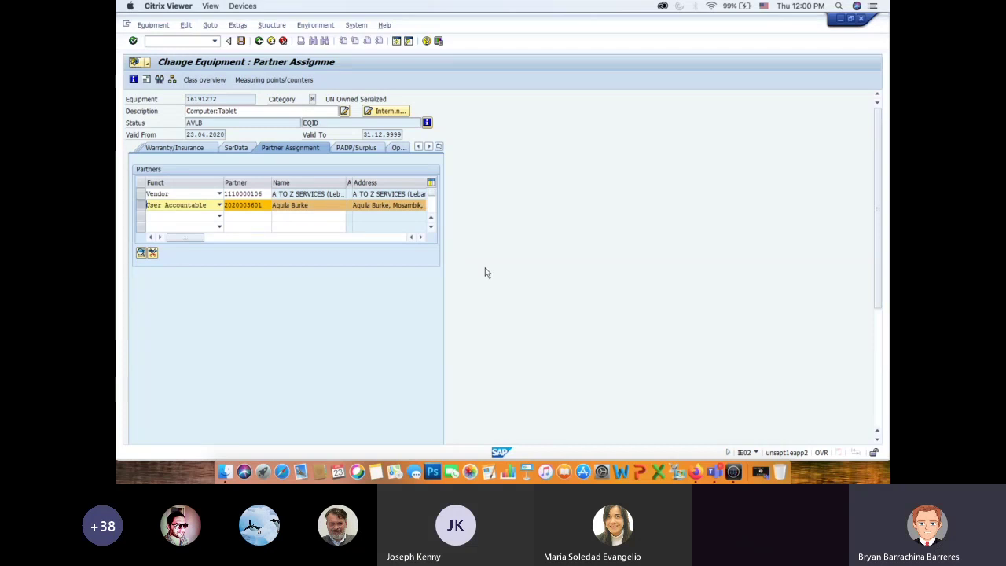
Step: Read Step 10 step 3 on deleting the assigned partner line, then return to SAP
{"action": "key", "text": "super+Tab"}
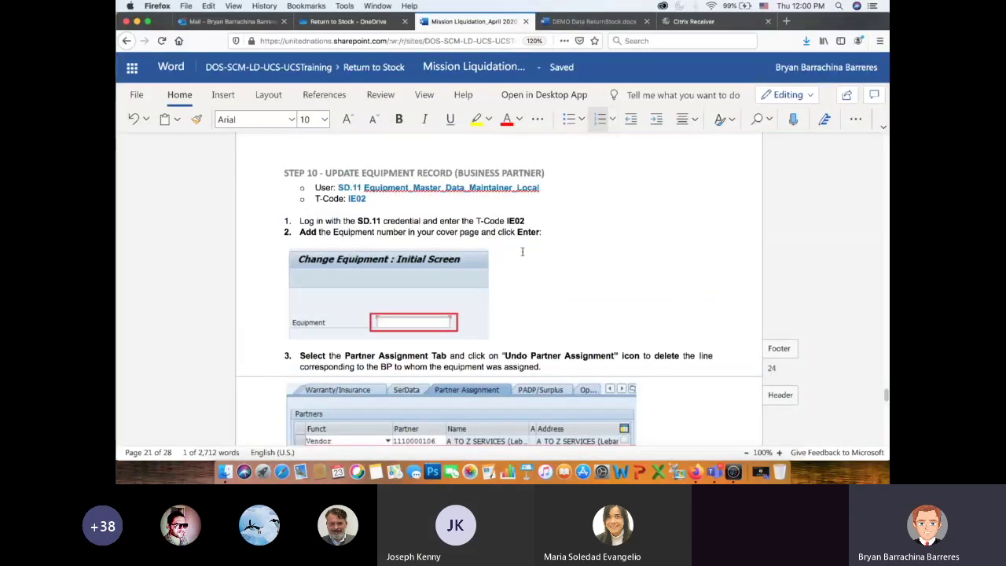
{"action": "scroll", "coordinate": [521, 251], "scroll_direction": "down", "scroll_amount": 2}
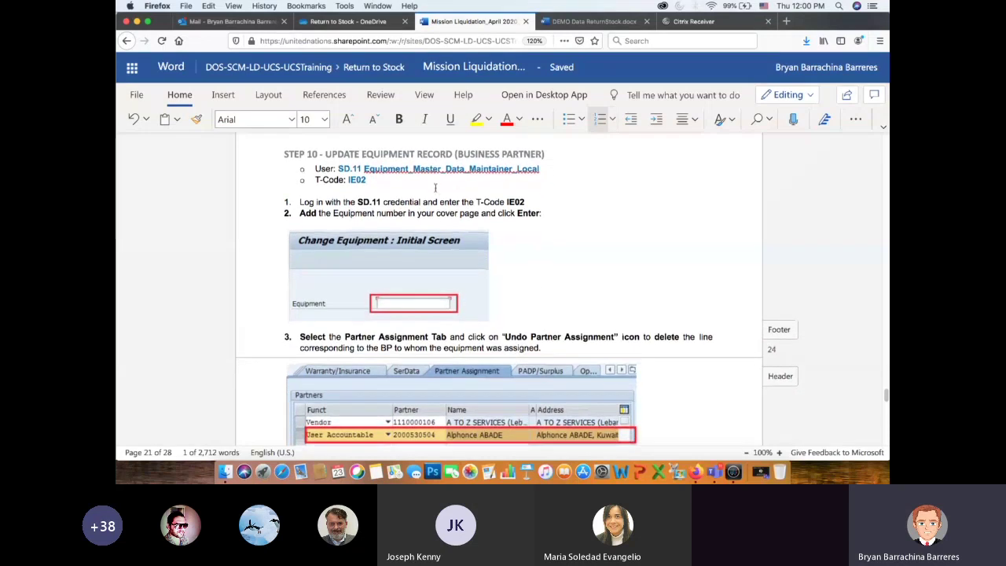
{"action": "scroll", "coordinate": [569, 275], "scroll_direction": "down", "scroll_amount": 5}
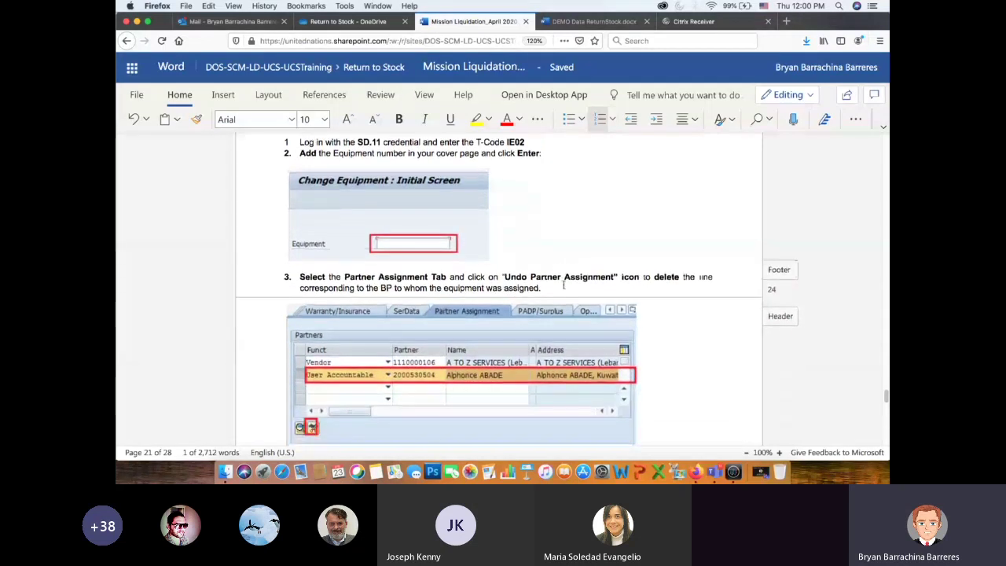
{"action": "scroll", "coordinate": [564, 285], "scroll_direction": "down", "scroll_amount": 7}
{"action": "scroll", "coordinate": [650, 328], "scroll_direction": "down", "scroll_amount": 9}
{"action": "scroll", "coordinate": [811, 286], "scroll_direction": "up", "scroll_amount": 3}
{"action": "key", "text": "super+Tab"}
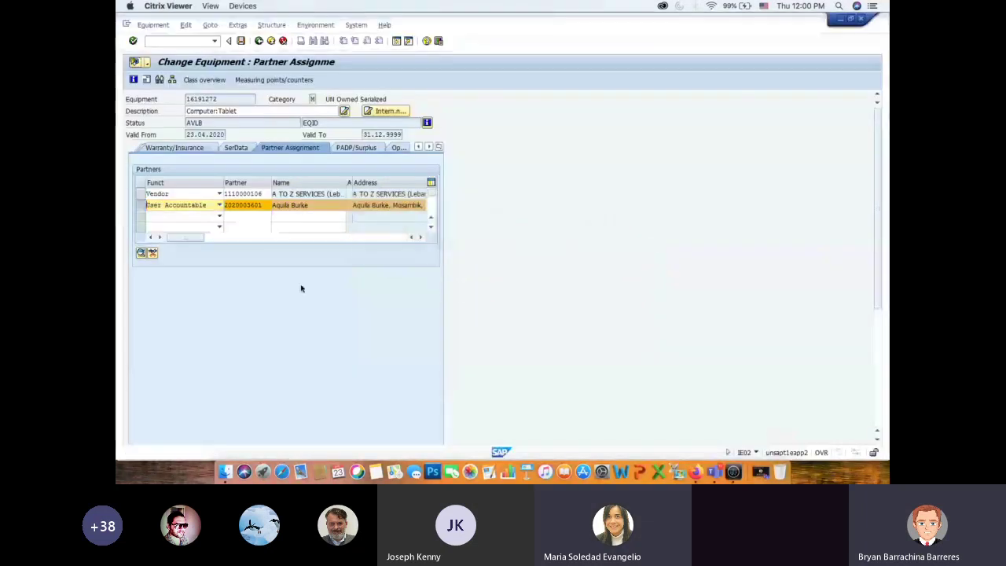
Step: Delete the User Accountable partner, confirm Yes, and save equipment 16191272
{"action": "left_click", "coordinate": [141, 206]}
{"action": "left_click", "coordinate": [140, 207]}
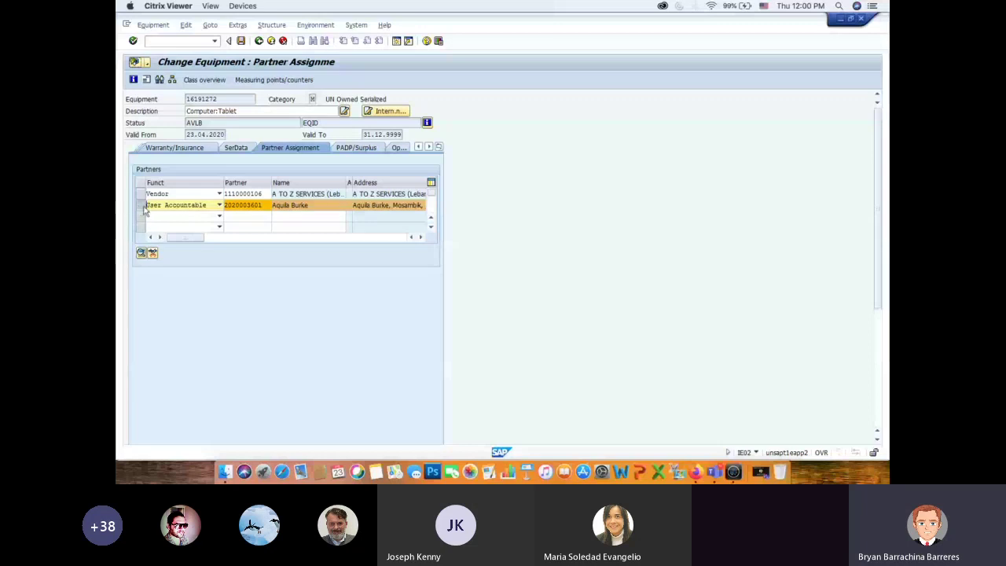
{"action": "left_click", "coordinate": [152, 253]}
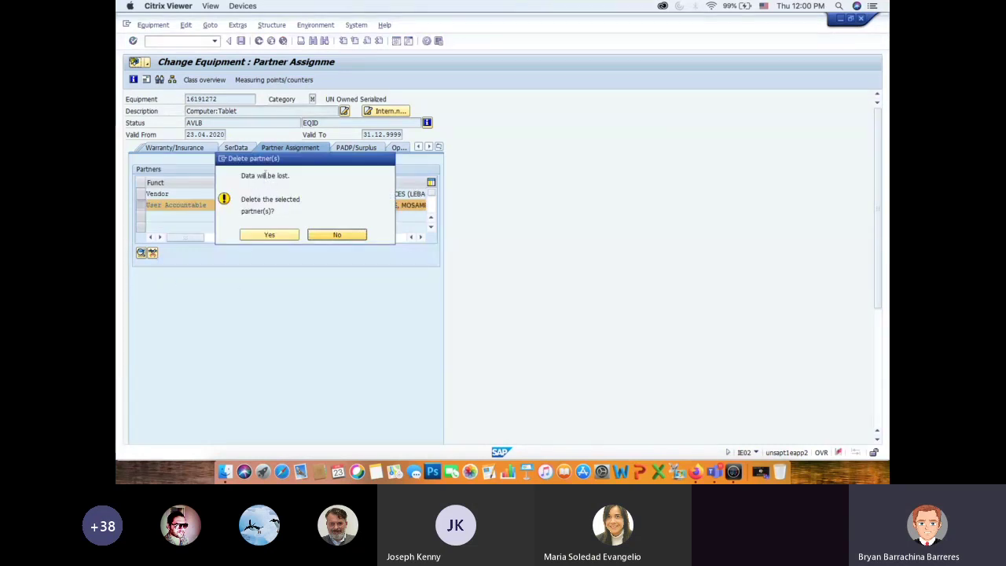
{"action": "left_click", "coordinate": [271, 235]}
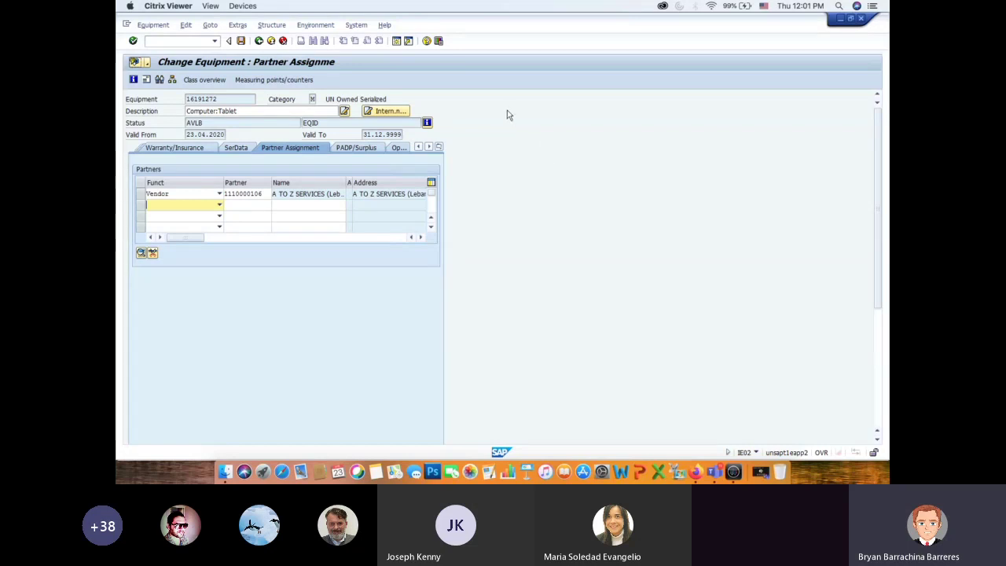
{"action": "left_click", "coordinate": [241, 41]}
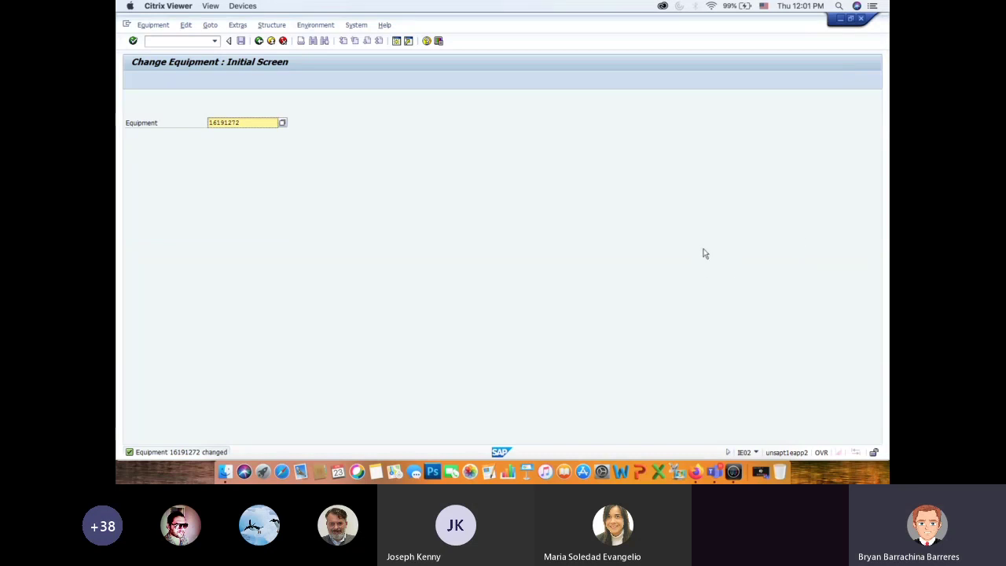
{"action": "key", "text": "super+Tab"}
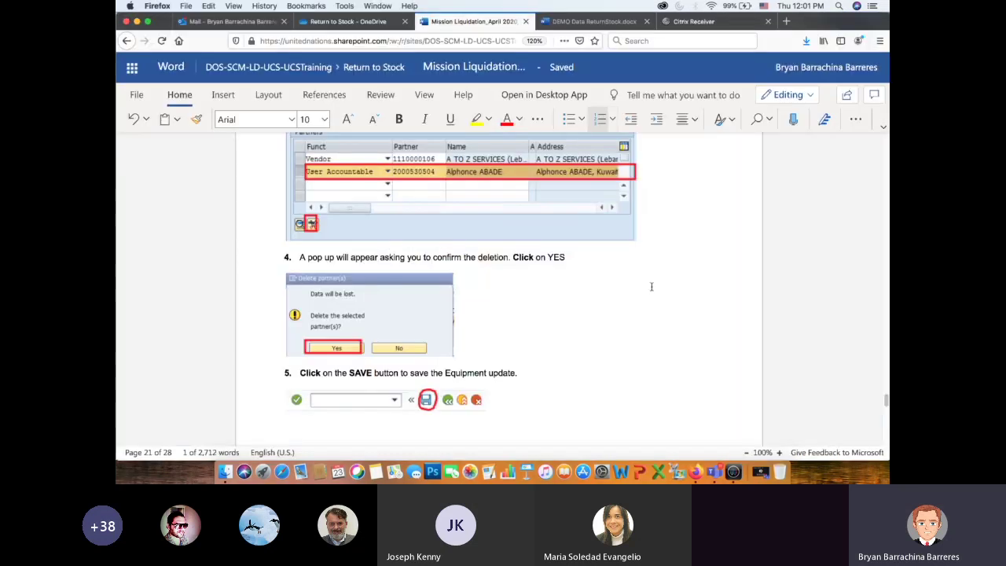
Step: Scroll the guide to STEP 9 - GOODS RECEIPT, then open DEMO Data ReturnStock.docx
{"action": "scroll", "coordinate": [655, 305], "scroll_direction": "up", "scroll_amount": 10}
{"action": "scroll", "coordinate": [654, 305], "scroll_direction": "up", "scroll_amount": 15}
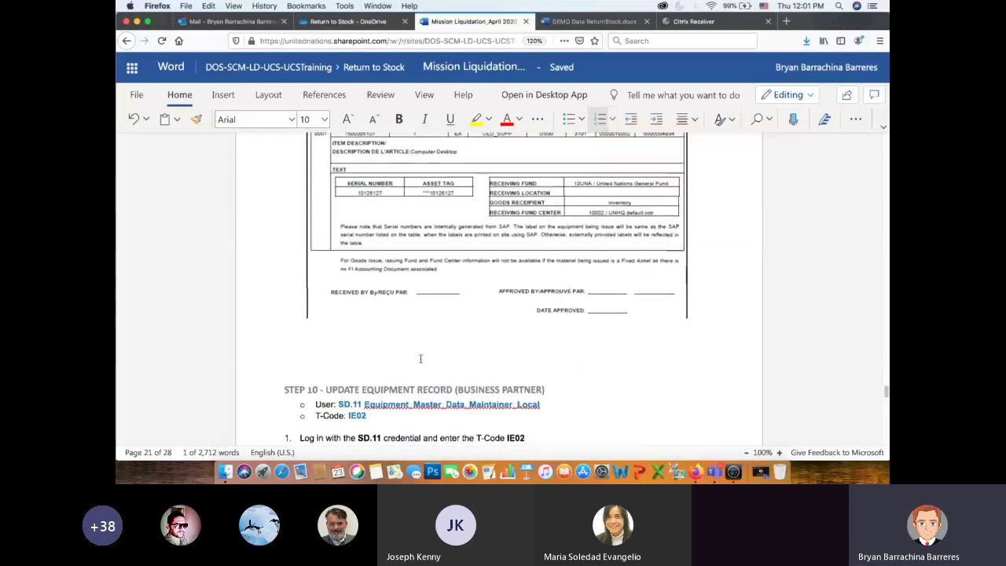
{"action": "scroll", "coordinate": [619, 326], "scroll_direction": "up", "scroll_amount": 15}
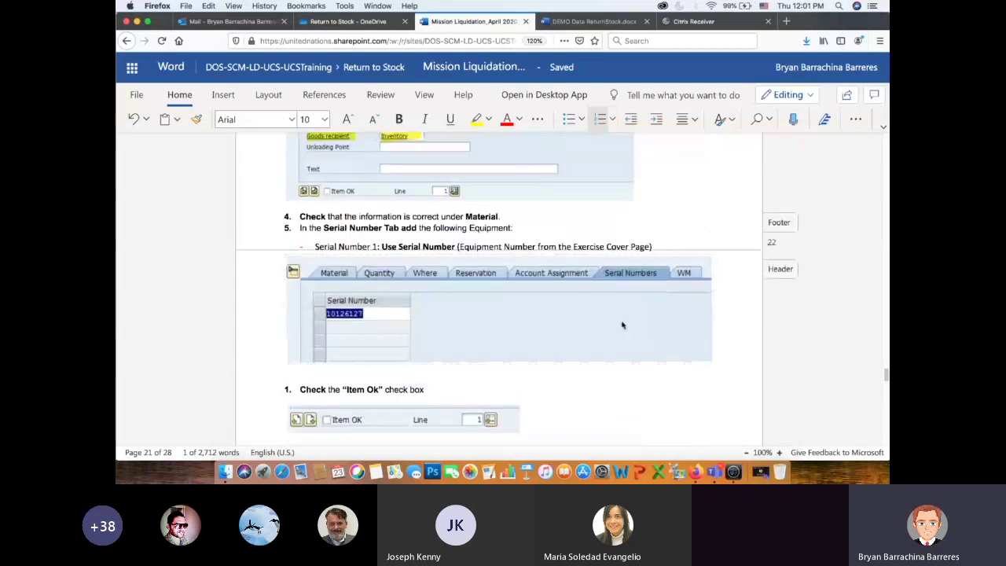
{"action": "scroll", "coordinate": [676, 318], "scroll_direction": "up", "scroll_amount": 10}
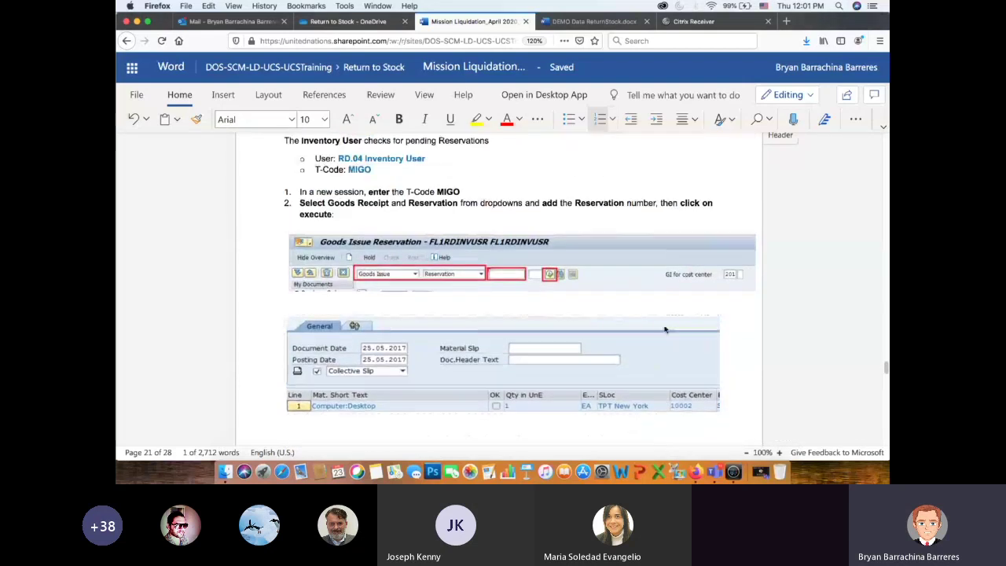
{"action": "scroll", "coordinate": [657, 283], "scroll_direction": "down", "scroll_amount": 6}
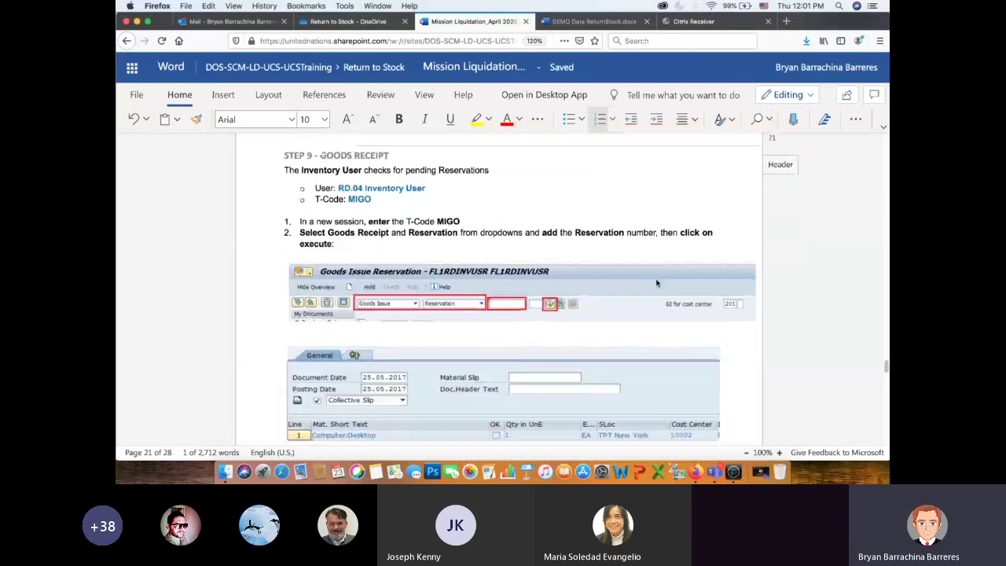
{"action": "scroll", "coordinate": [657, 283], "scroll_direction": "down", "scroll_amount": 1}
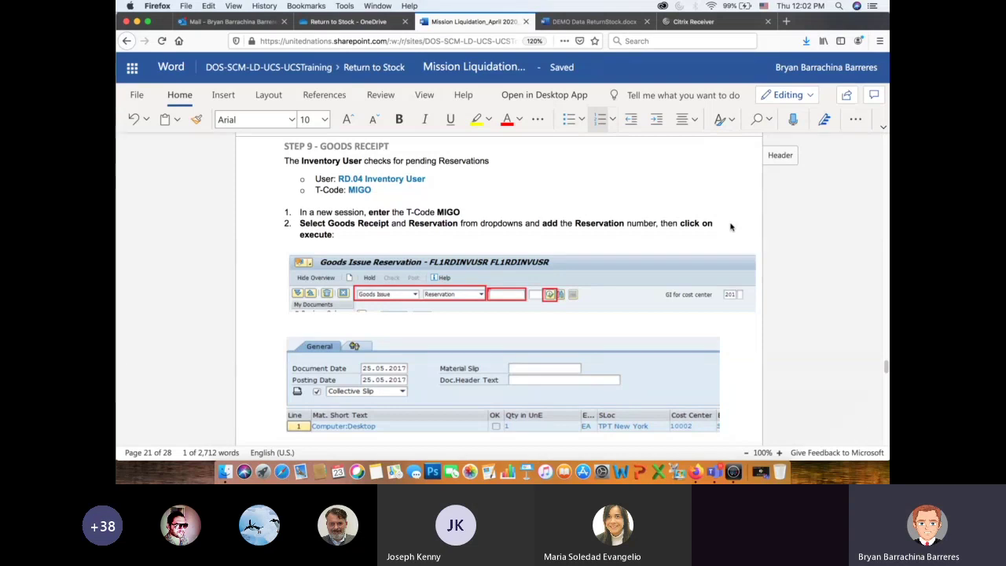
{"action": "left_click", "coordinate": [596, 22]}
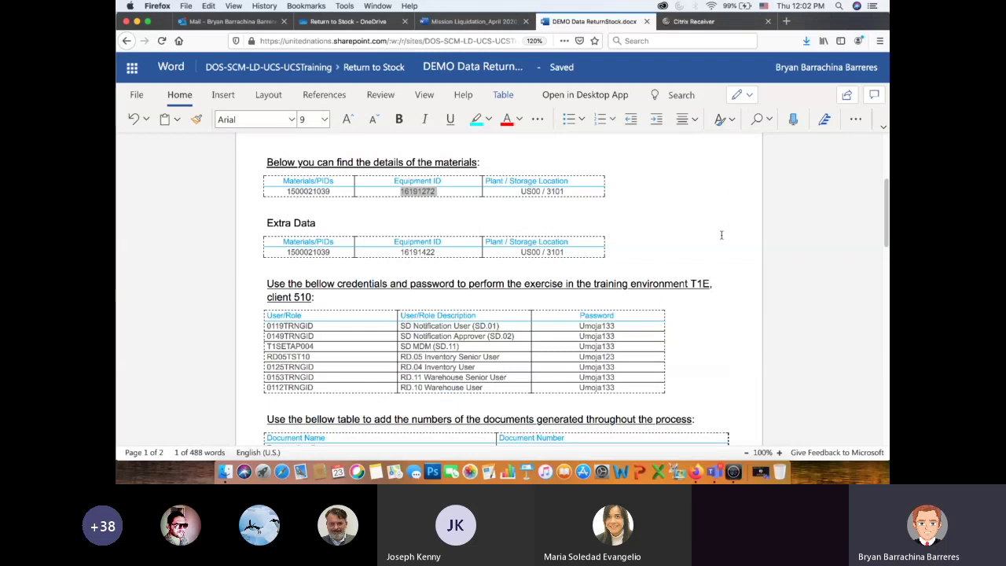
Step: Highlight the table rows Check Pending Reservations through Update Equipment Status in yellow
{"action": "scroll", "coordinate": [606, 155], "scroll_direction": "down", "scroll_amount": 5}
{"action": "scroll", "coordinate": [702, 257], "scroll_direction": "down", "scroll_amount": 5}
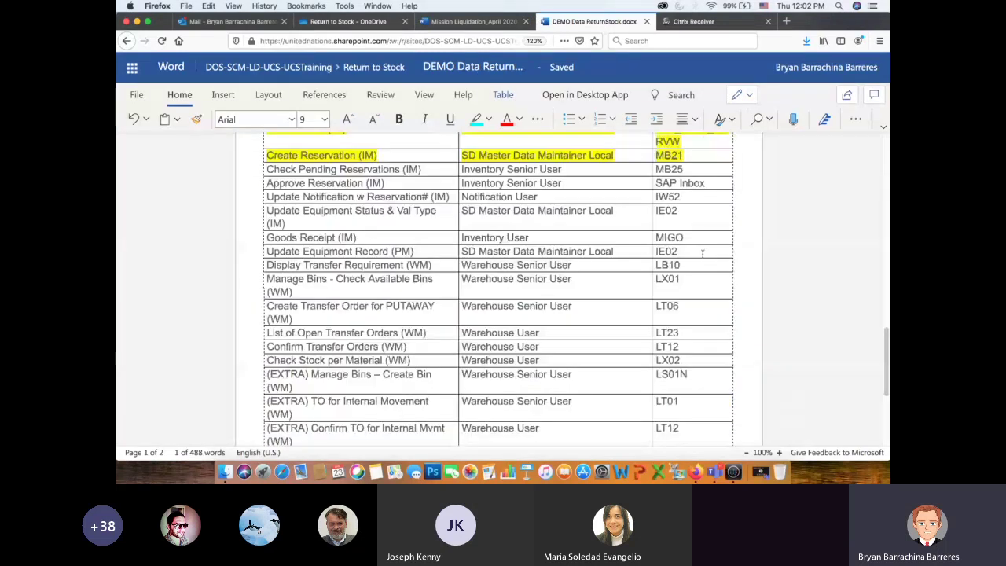
{"action": "scroll", "coordinate": [692, 267], "scroll_direction": "up", "scroll_amount": 1}
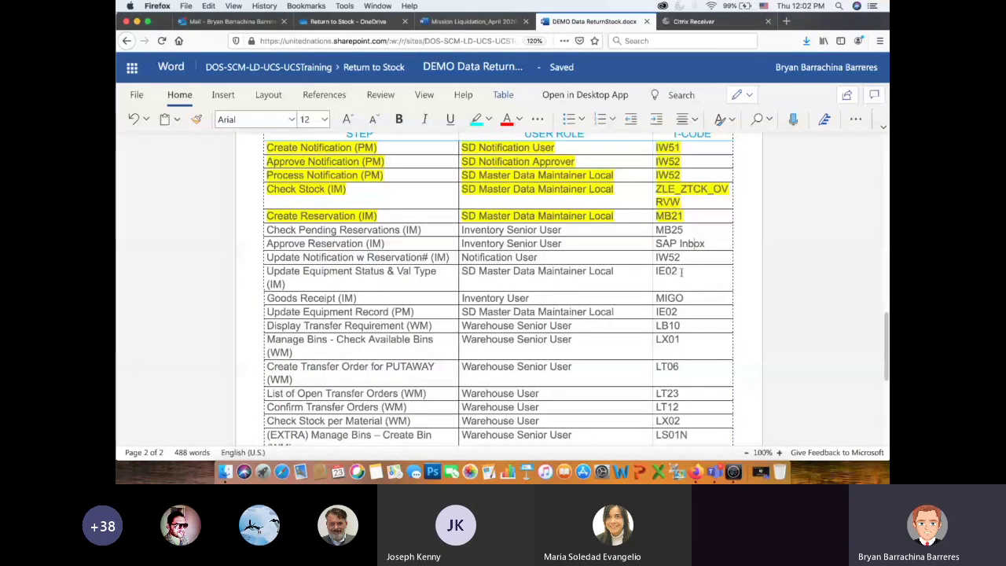
{"action": "left_click_drag", "start_coordinate": [677, 277], "coordinate": [320, 233]}
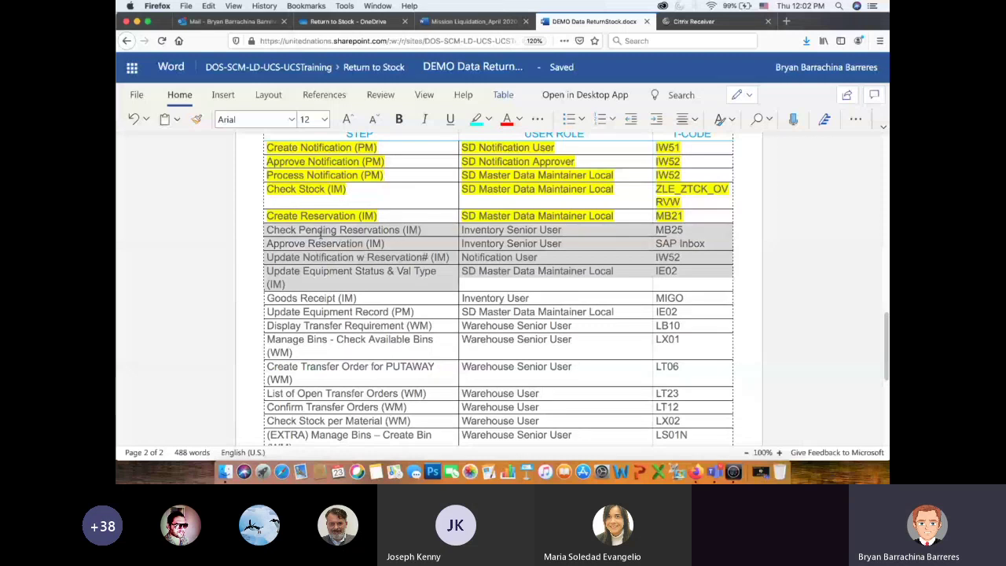
{"action": "left_click", "coordinate": [488, 119]}
{"action": "left_click", "coordinate": [476, 168]}
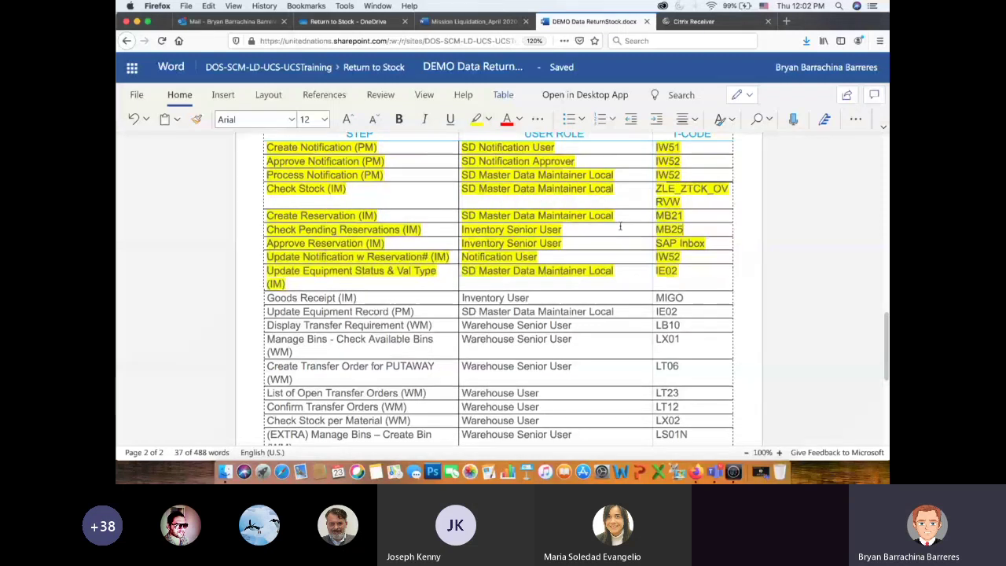
{"action": "scroll", "coordinate": [618, 233], "scroll_direction": "down", "scroll_amount": 2}
{"action": "scroll", "coordinate": [619, 235], "scroll_direction": "down", "scroll_amount": 4}
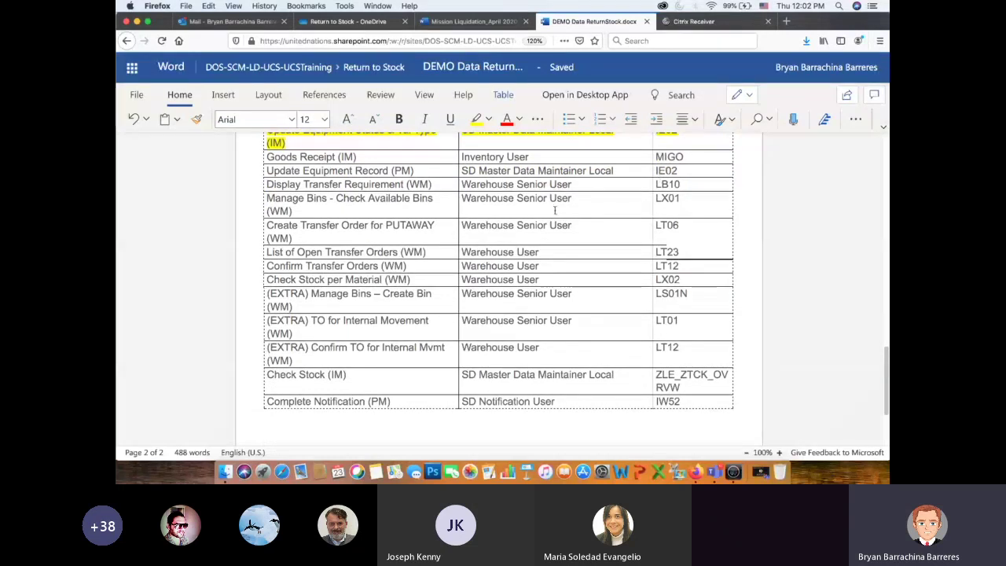
{"action": "left_click_drag", "start_coordinate": [327, 170], "coordinate": [408, 197]}
{"action": "scroll", "coordinate": [533, 307], "scroll_direction": "down", "scroll_amount": 5}
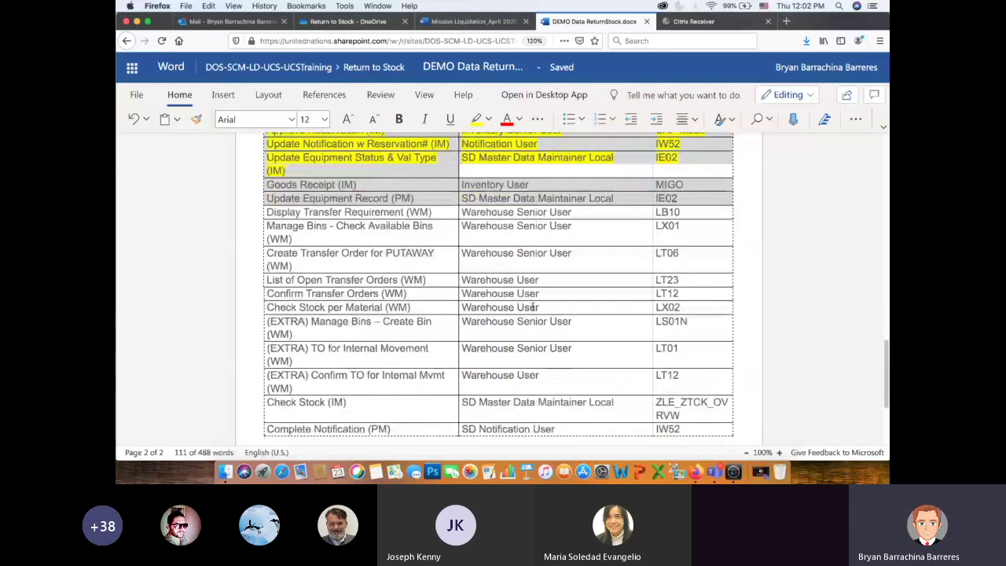
{"action": "left_click", "coordinate": [533, 307]}
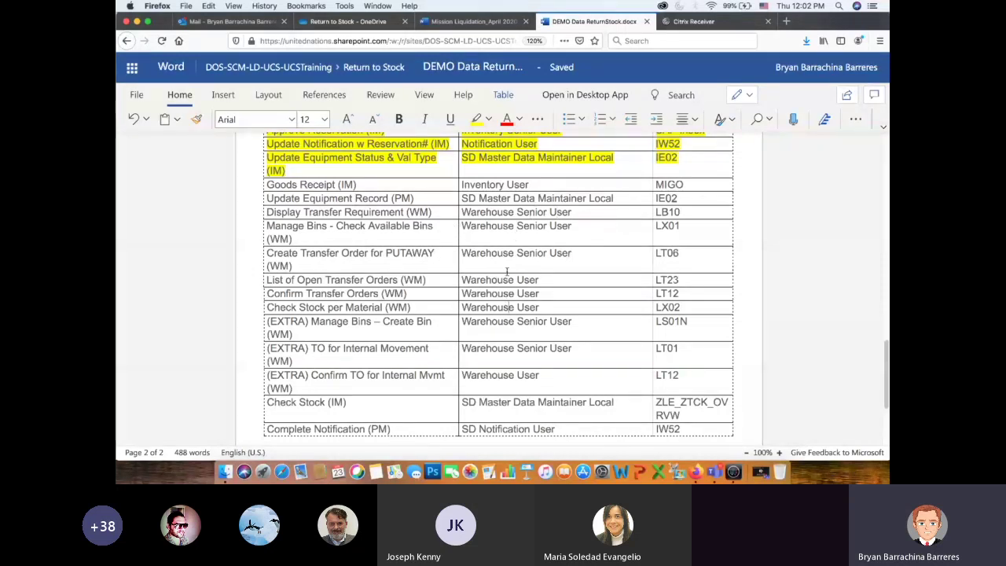
Step: Select the MIGO transaction code and the inventory user's login ID, then return to SAP
{"action": "double_click", "coordinate": [688, 181]}
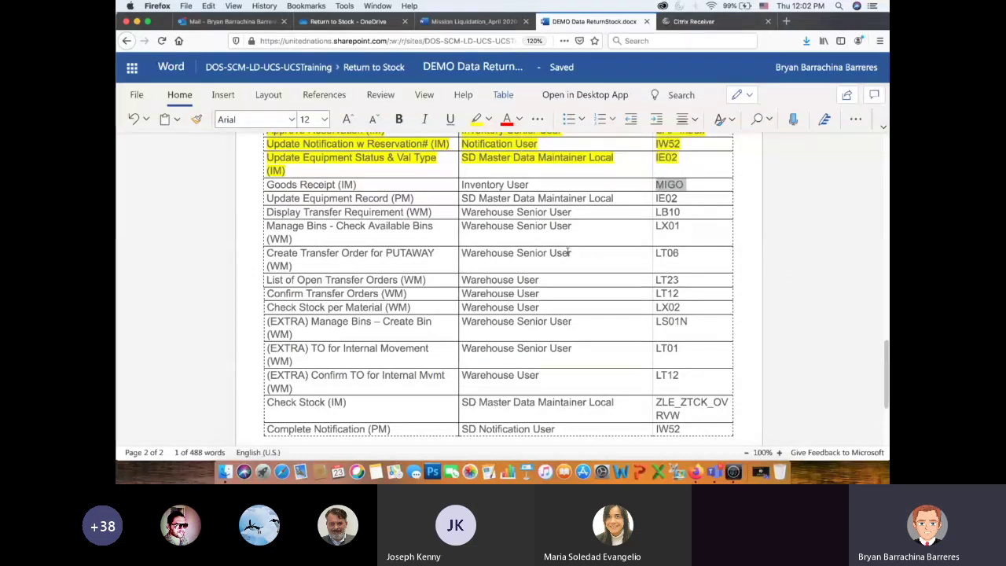
{"action": "scroll", "coordinate": [503, 268], "scroll_direction": "up", "scroll_amount": 5}
{"action": "scroll", "coordinate": [498, 273], "scroll_direction": "up", "scroll_amount": 14}
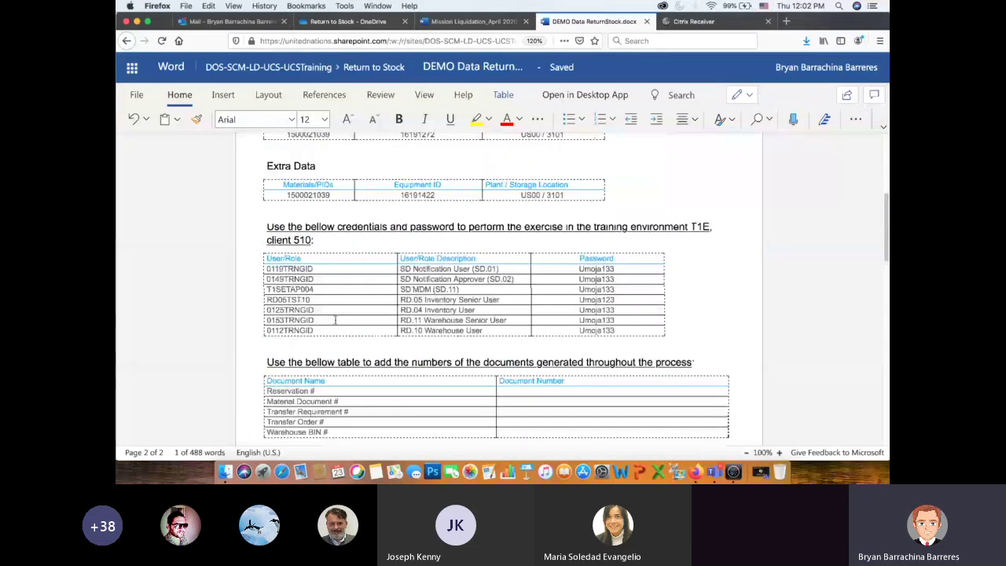
{"action": "double_click", "coordinate": [312, 309]}
{"action": "key", "text": "ctrl+c"}
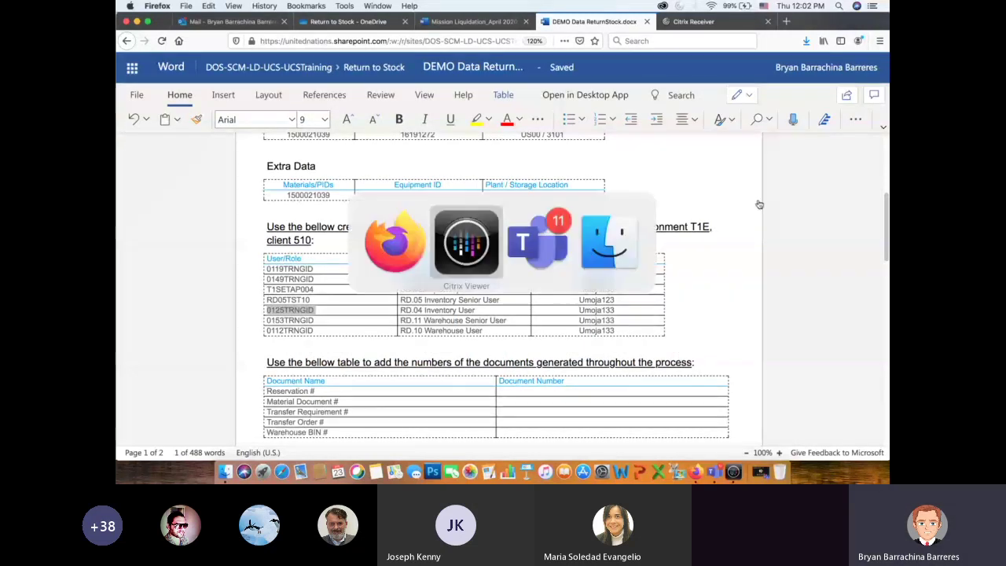
{"action": "key", "text": "super+Tab"}
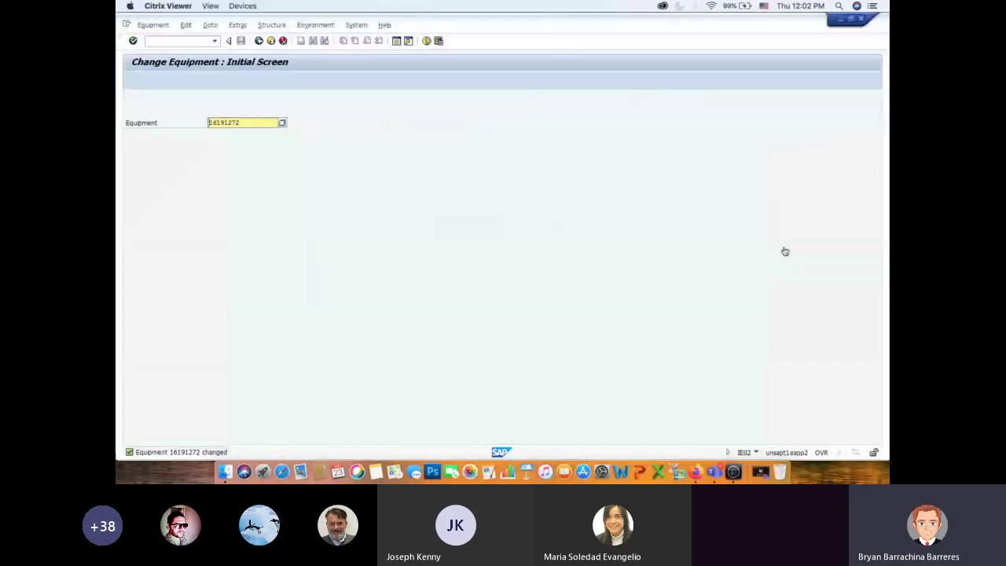
Step: Log off SAP and log back into Umoja Training ECC (T1E) as the inventory user
{"action": "left_click", "coordinate": [271, 42]}
{"action": "left_click", "coordinate": [271, 41]}
{"action": "left_click", "coordinate": [214, 210]}
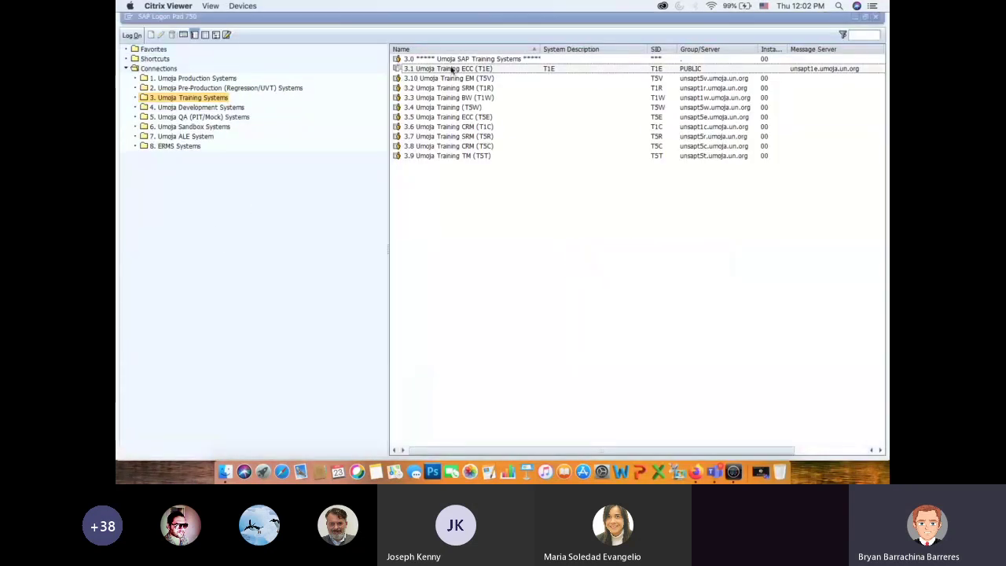
{"action": "double_click", "coordinate": [452, 70]}
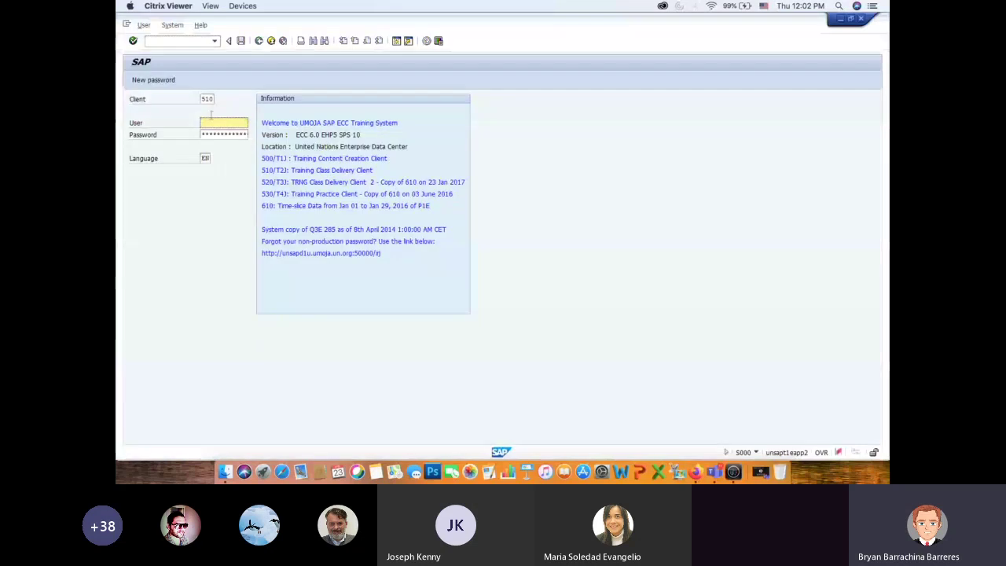
{"action": "key", "text": "ctrl+v"}
{"action": "key", "text": "Tab"}
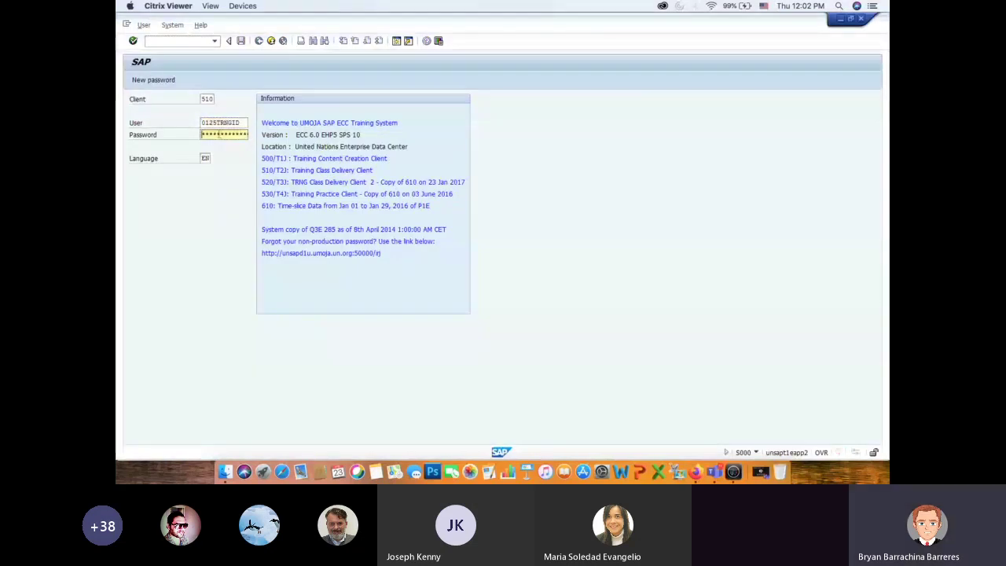
{"action": "key", "text": "Return"}
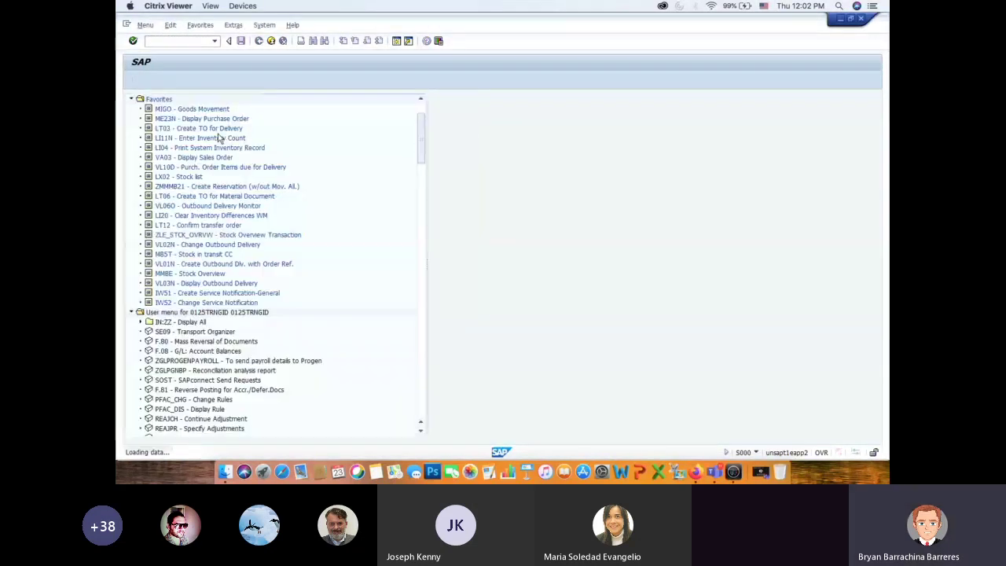
Step: Run transaction MIGO from the command field
{"action": "left_click", "coordinate": [189, 43]}
{"action": "type", "text": "mig"}
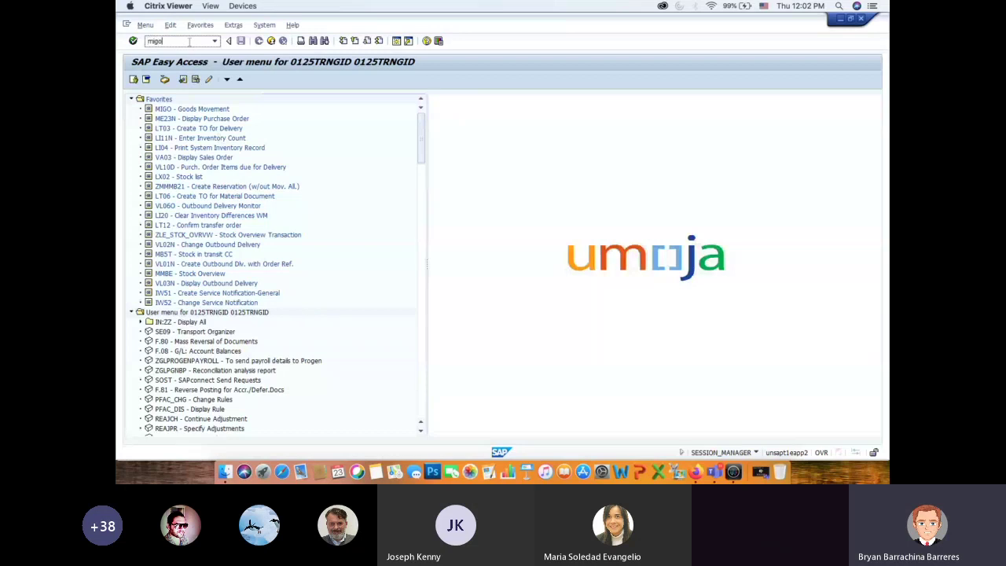
{"action": "type", "text": "o"}
{"action": "key", "text": "Return"}
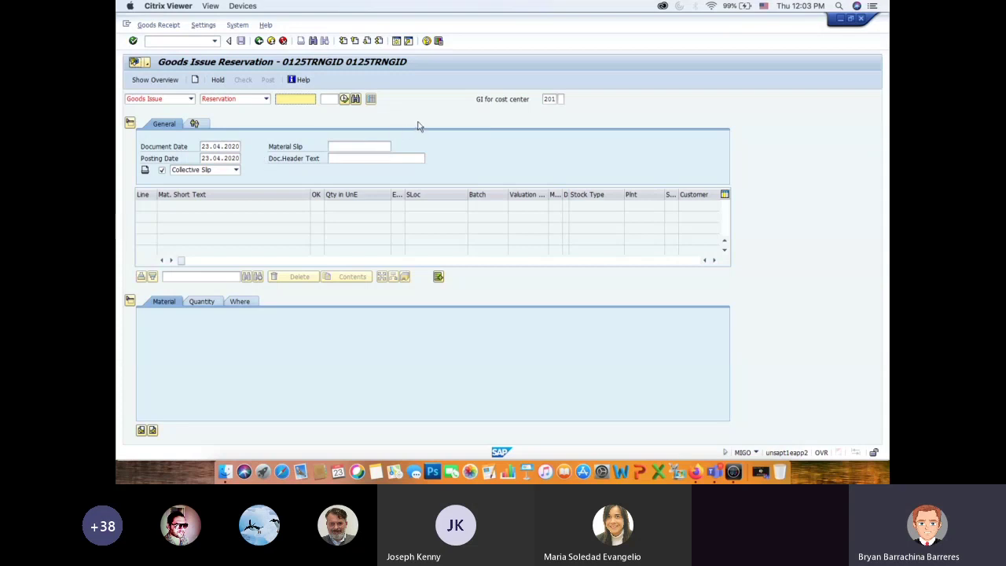
Step: Set MIGO to Goods Receipt against Reservation 5796 and execute to load the Computer:Tablet line
{"action": "left_click", "coordinate": [191, 99]}
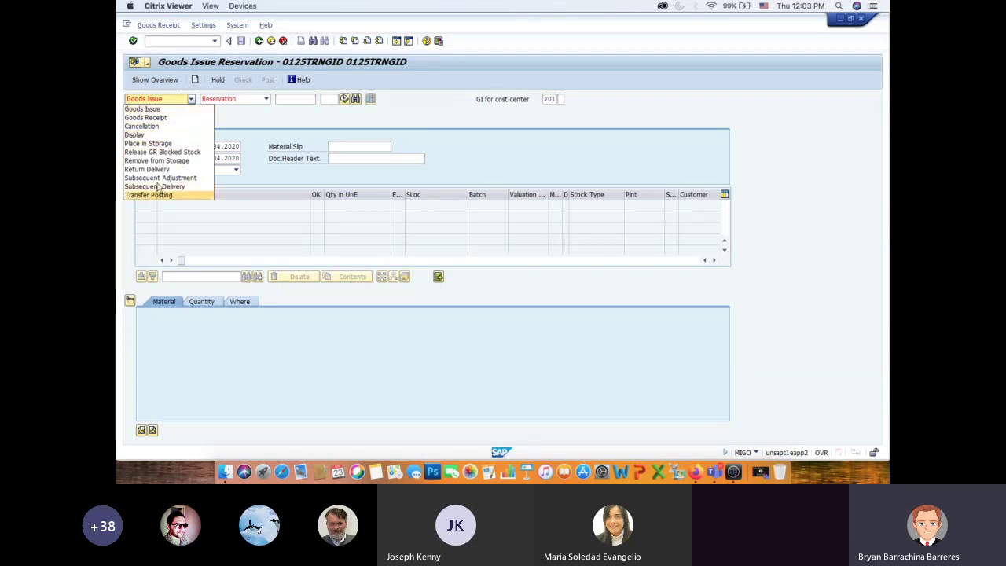
{"action": "left_click", "coordinate": [161, 117]}
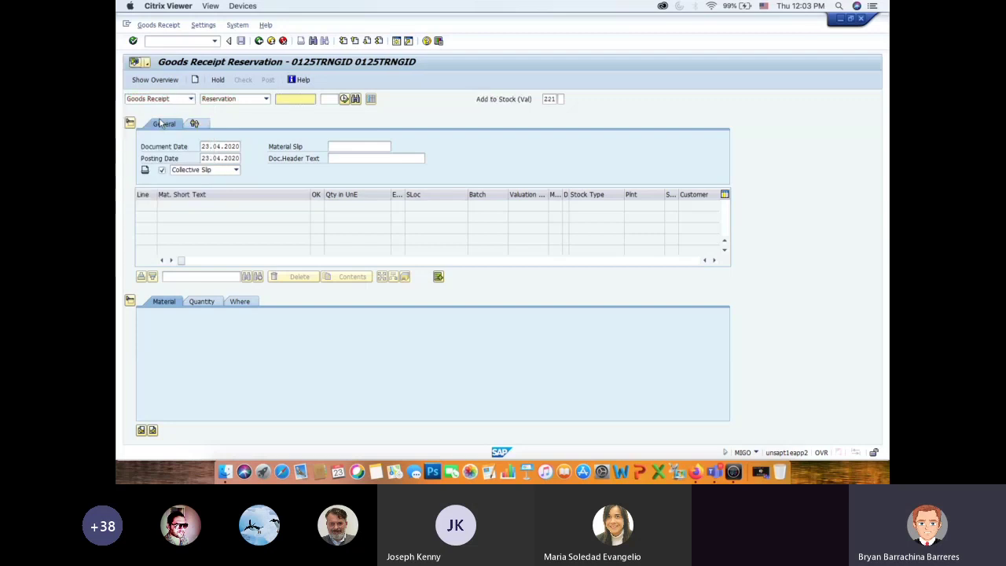
{"action": "left_click", "coordinate": [267, 100]}
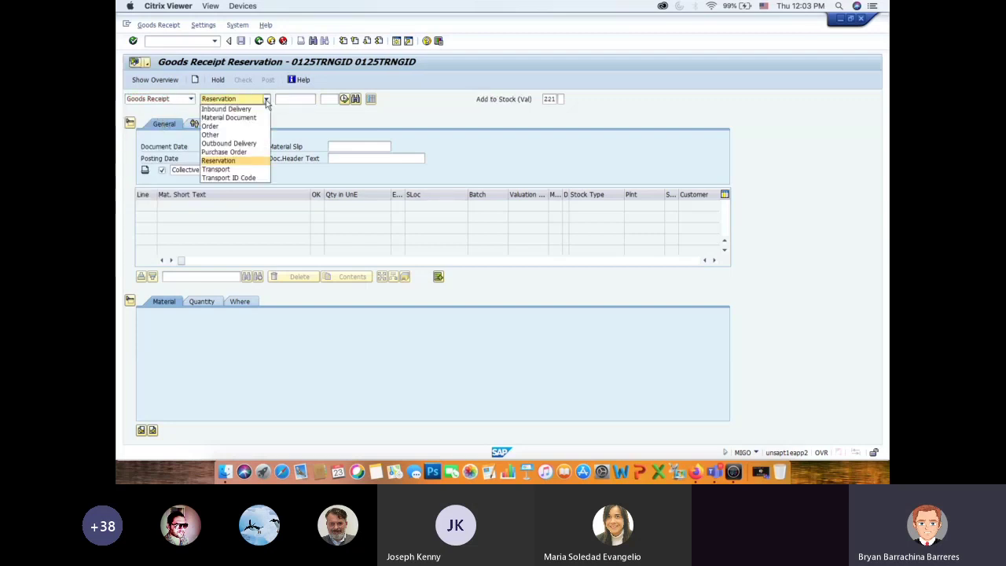
{"action": "left_click", "coordinate": [227, 161]}
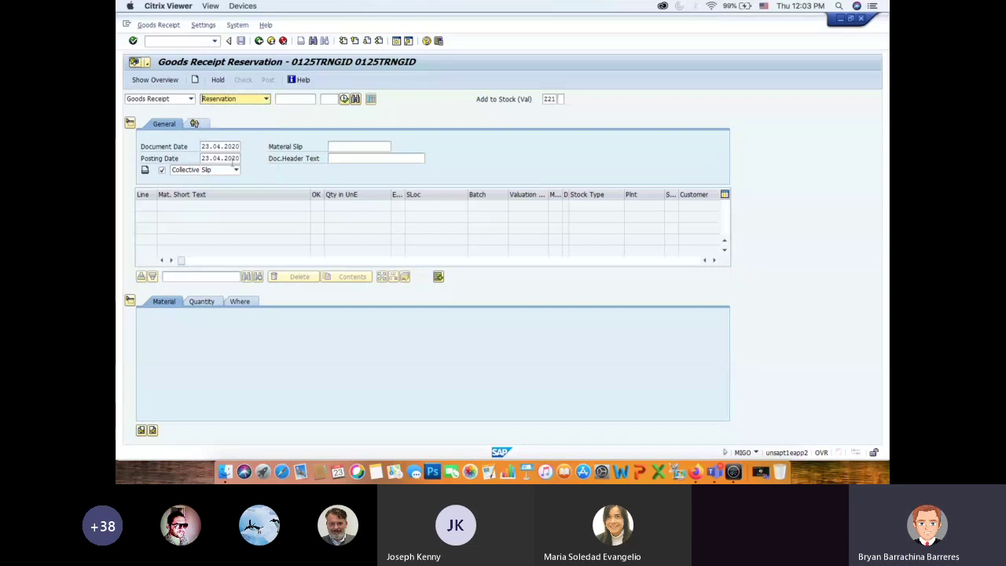
{"action": "left_click", "coordinate": [285, 99]}
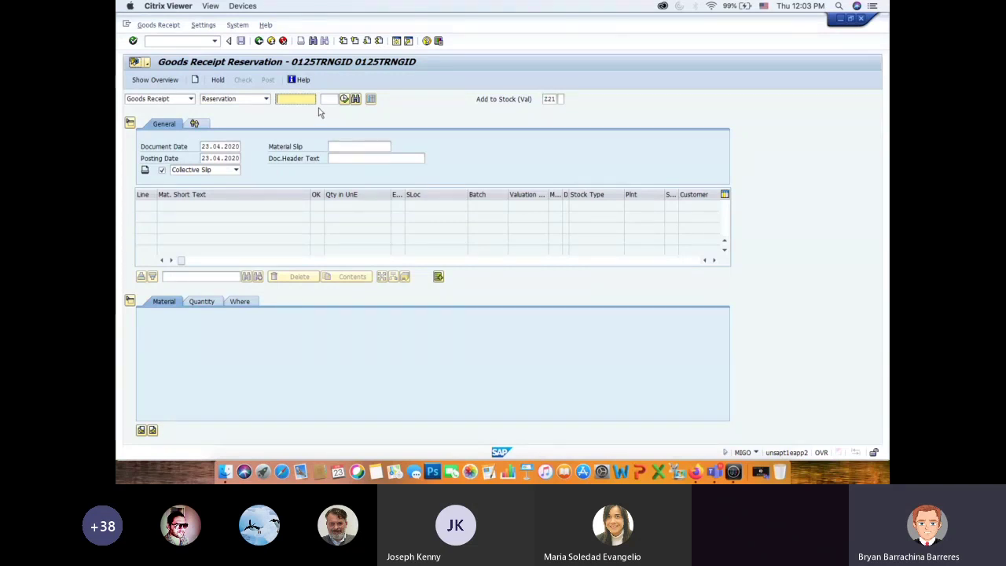
{"action": "type", "text": "57"}
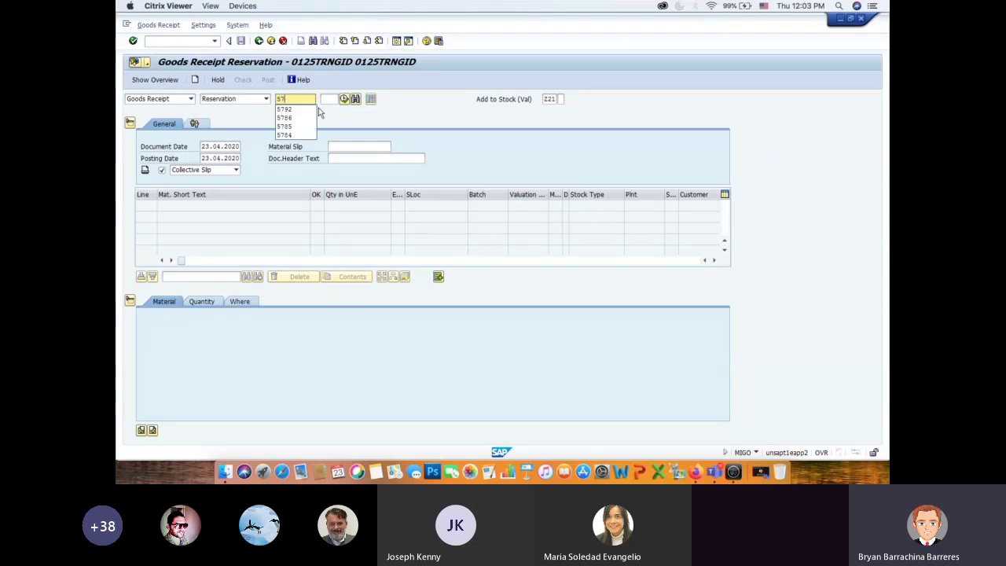
{"action": "type", "text": "96"}
{"action": "left_click", "coordinate": [344, 99]}
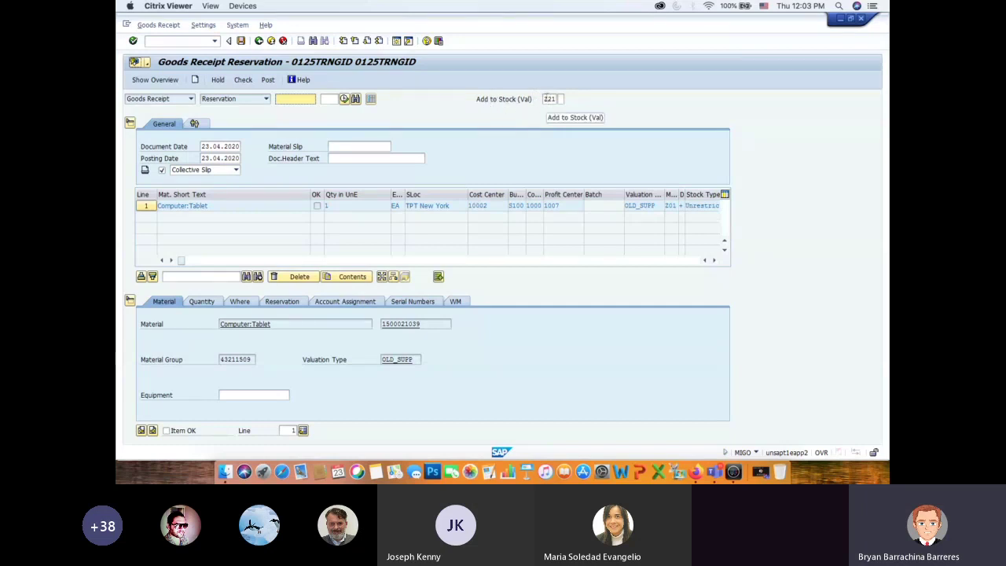
Step: Review the Quantity, Where, Reservation, Account Assignment, Serial Numbers, WM and Material tabs, then list movement types for Z21
{"action": "left_click", "coordinate": [550, 99]}
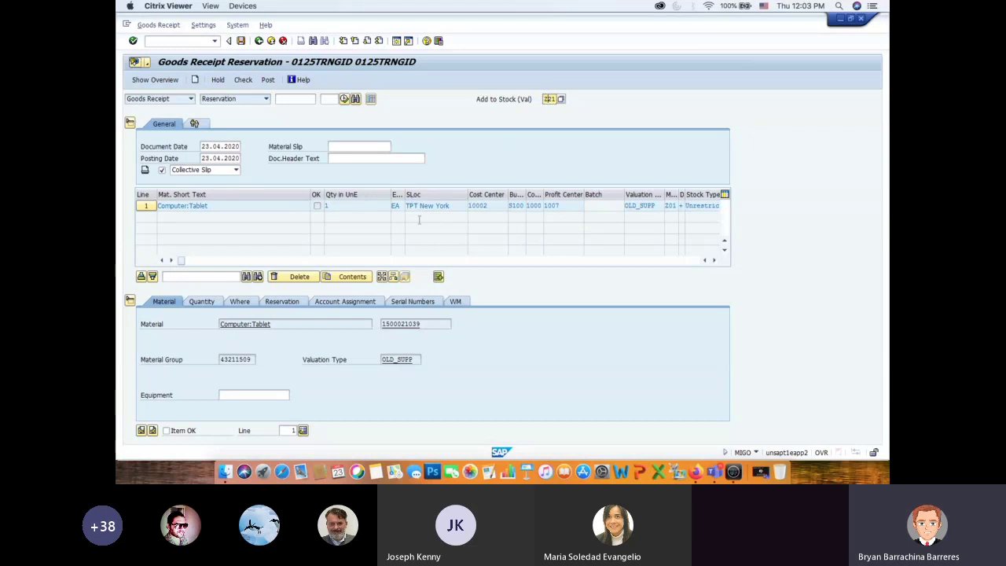
{"action": "left_click", "coordinate": [206, 305]}
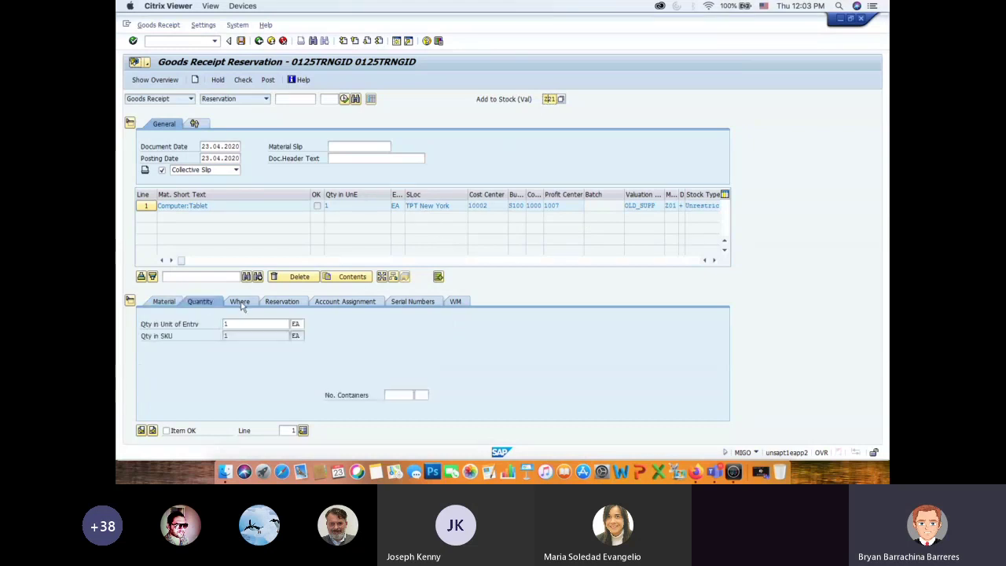
{"action": "left_click", "coordinate": [242, 304]}
{"action": "left_click", "coordinate": [300, 307]}
{"action": "left_click", "coordinate": [336, 306]}
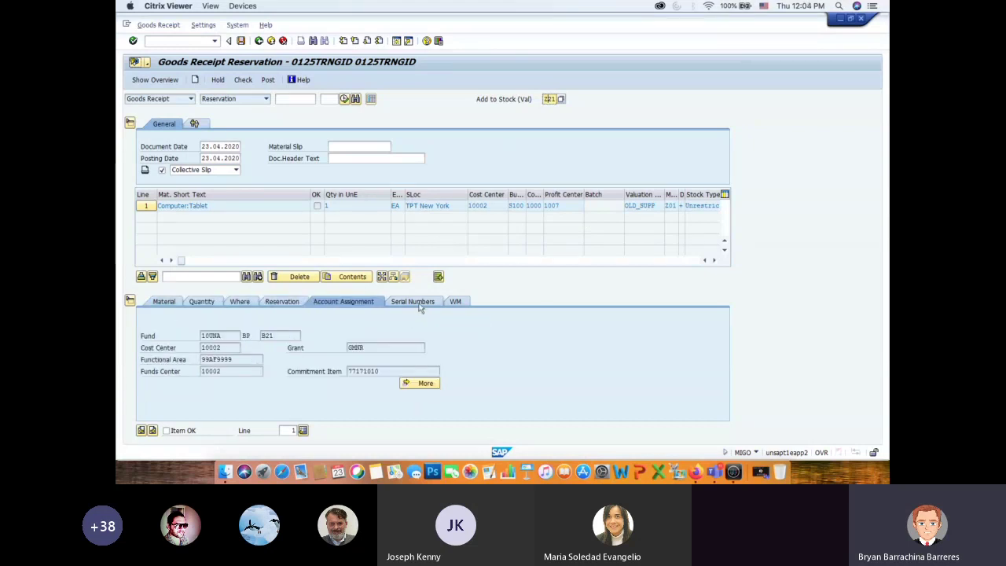
{"action": "left_click", "coordinate": [428, 305]}
{"action": "left_click", "coordinate": [453, 304]}
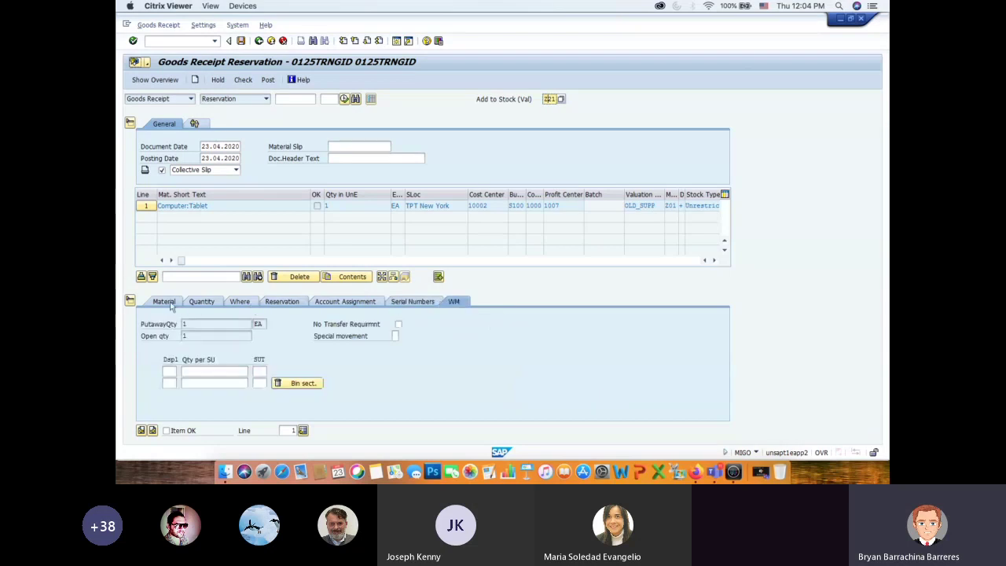
{"action": "left_click", "coordinate": [170, 305]}
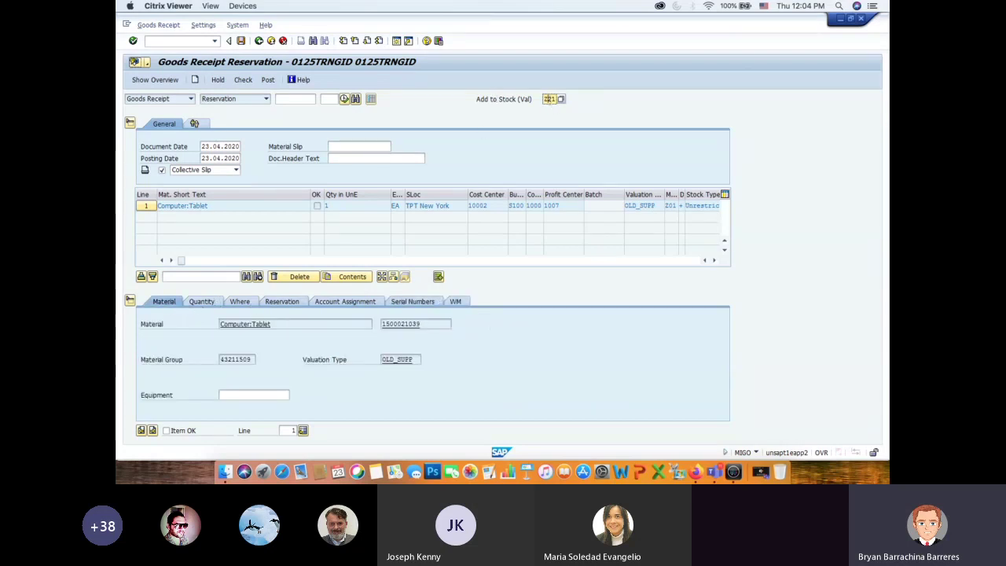
{"action": "left_click", "coordinate": [562, 100]}
Step: Scroll the movement type list and compare the Z21 consignment and pipeline entries
{"action": "left_click_drag", "start_coordinate": [602, 112], "coordinate": [643, 92]}
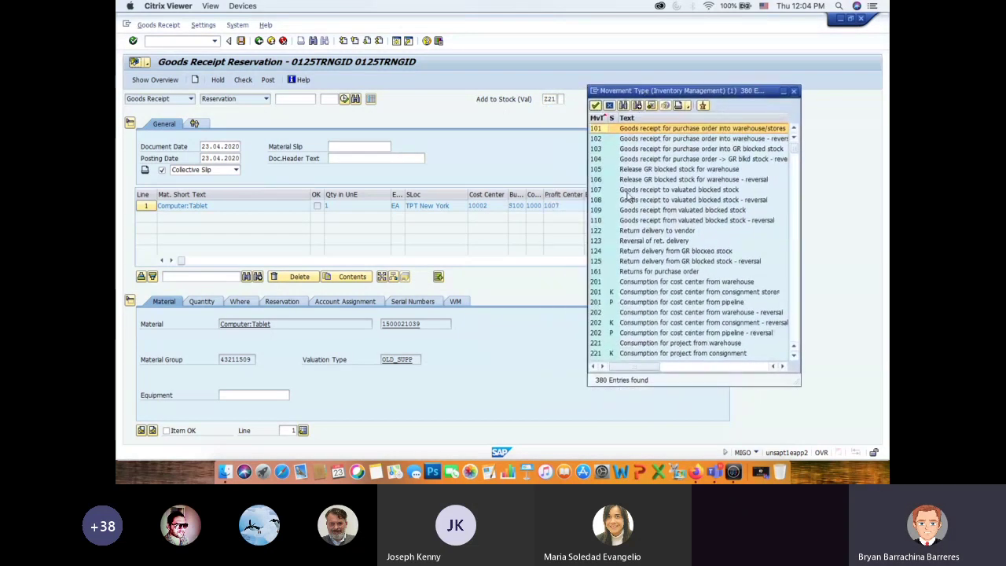
{"action": "scroll", "coordinate": [621, 205], "scroll_direction": "down", "scroll_amount": 6}
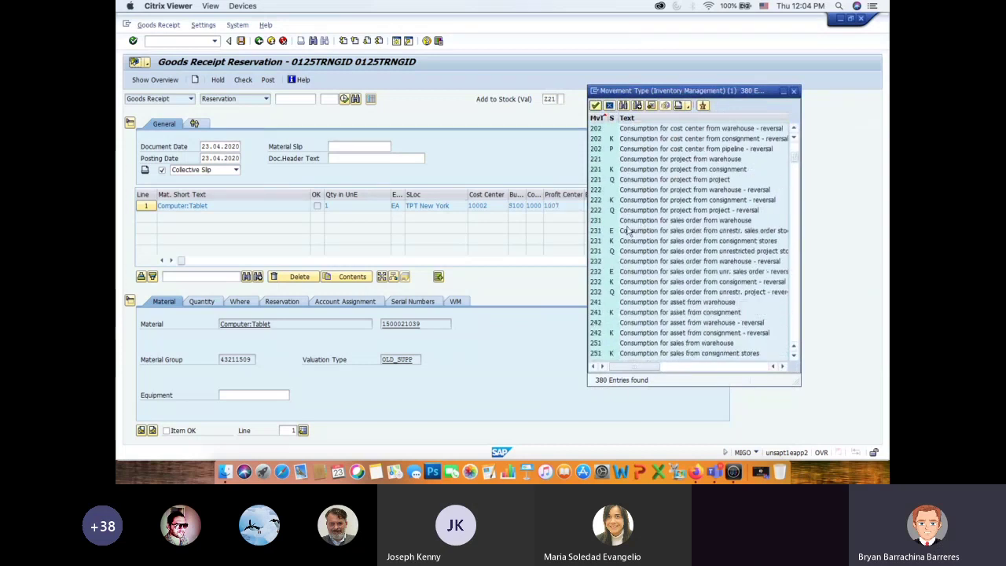
{"action": "scroll", "coordinate": [633, 236], "scroll_direction": "down", "scroll_amount": 6}
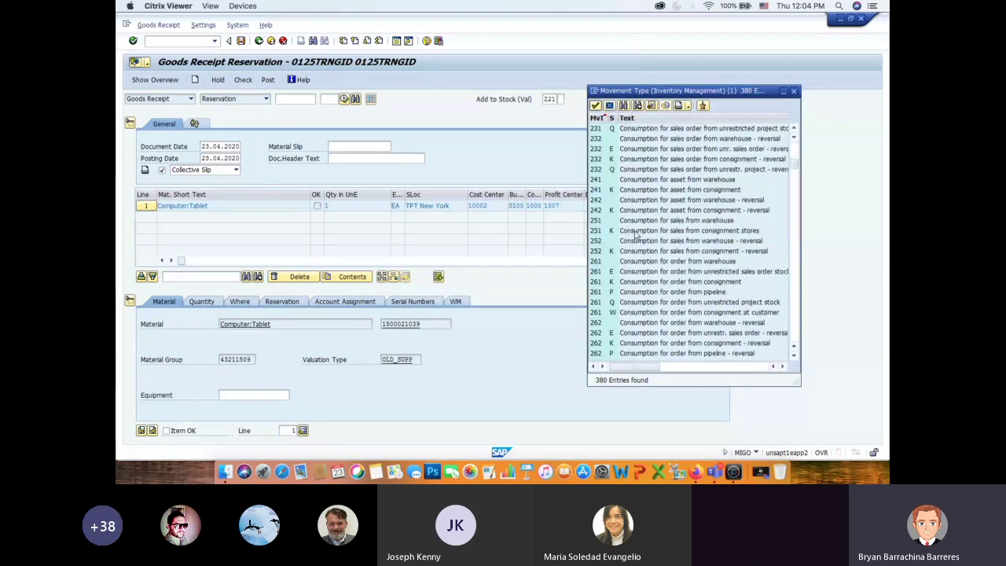
{"action": "scroll", "coordinate": [635, 236], "scroll_direction": "down", "scroll_amount": 15}
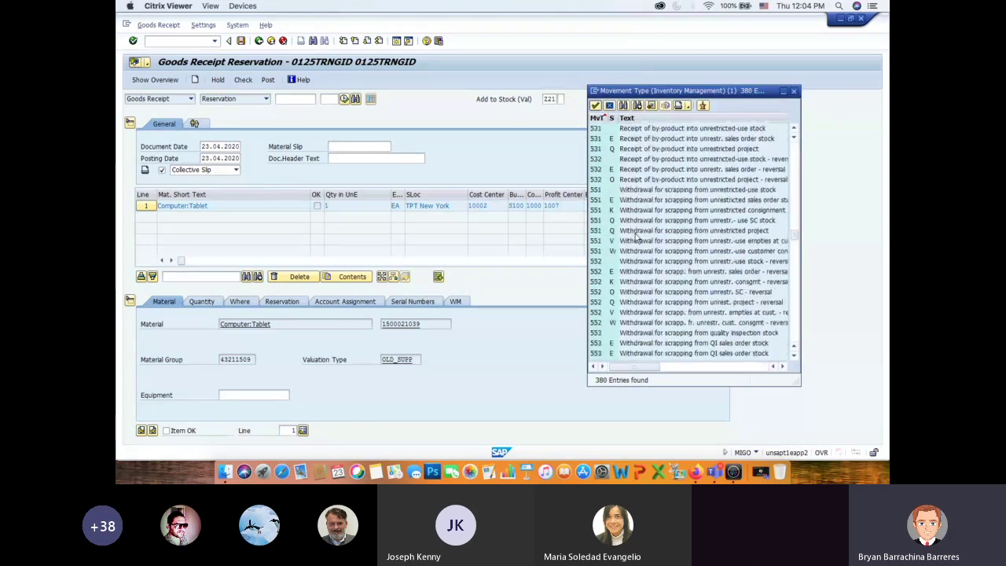
{"action": "scroll", "coordinate": [635, 240], "scroll_direction": "down", "scroll_amount": 10}
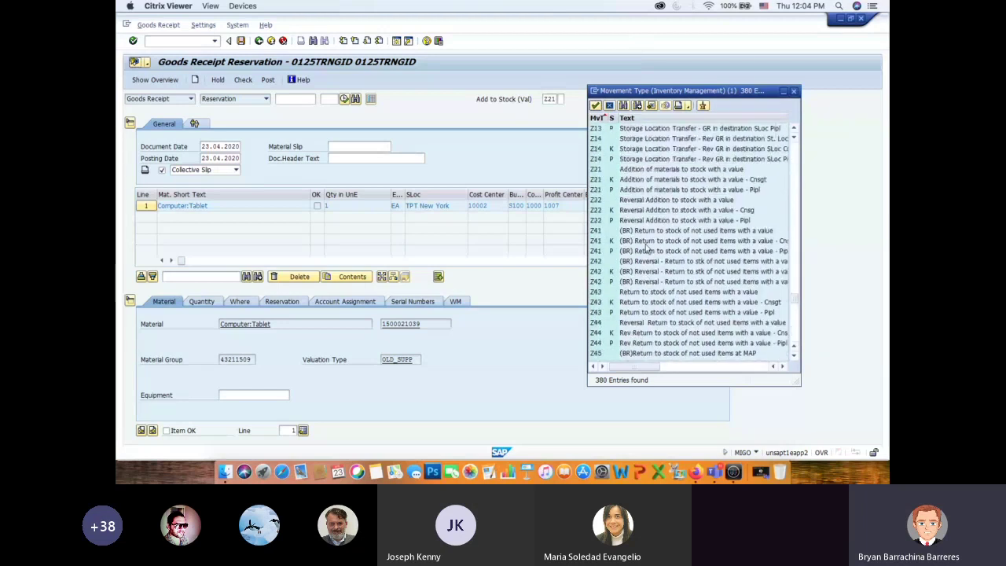
{"action": "left_click", "coordinate": [599, 180]}
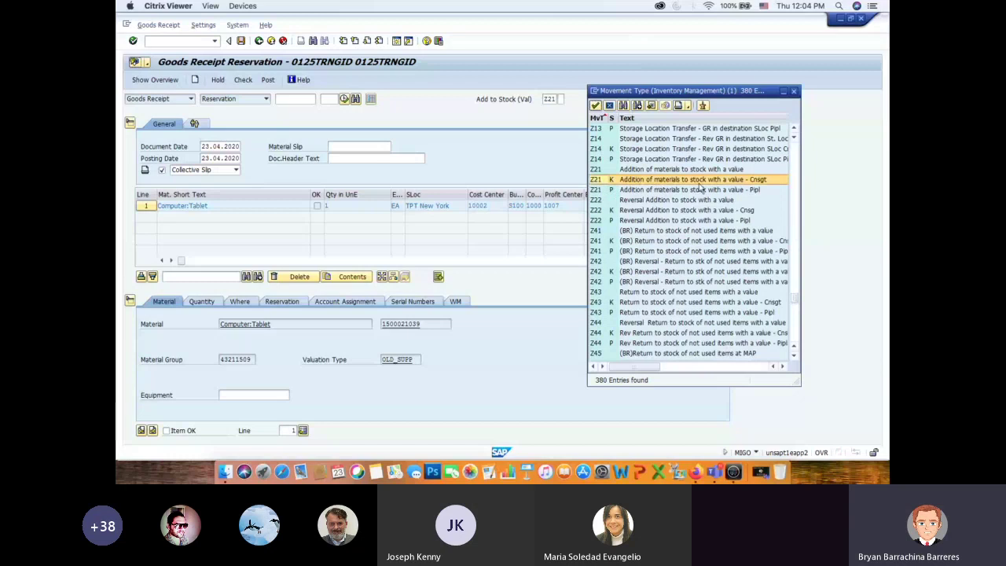
{"action": "left_click", "coordinate": [607, 191]}
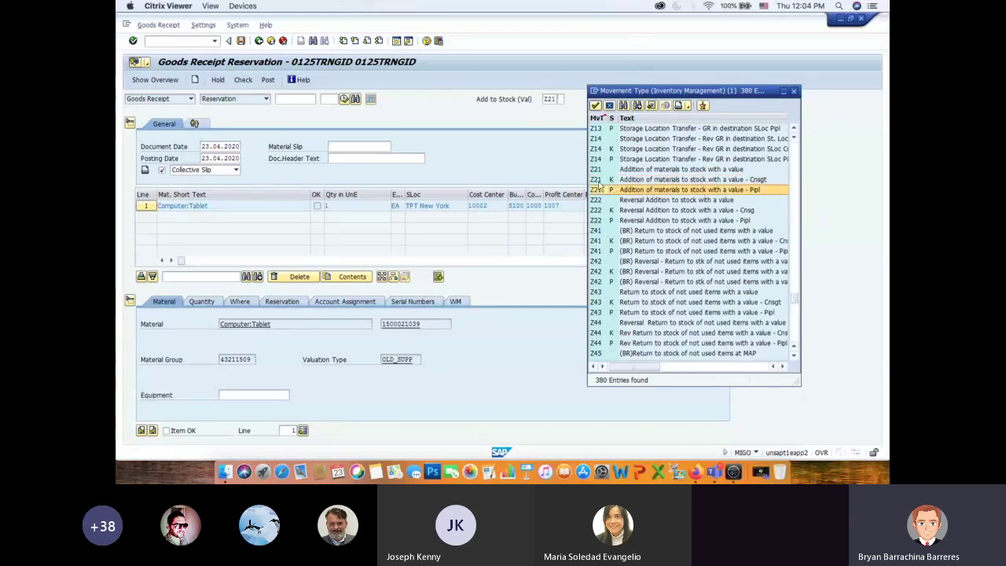
{"action": "left_click", "coordinate": [599, 182]}
{"action": "left_click", "coordinate": [603, 191]}
Step: Widen the movement type list, search it for 'return', then switch to the ReturnStock document
{"action": "left_click_drag", "start_coordinate": [801, 192], "coordinate": [855, 193]}
{"action": "left_click_drag", "start_coordinate": [735, 92], "coordinate": [709, 77]}
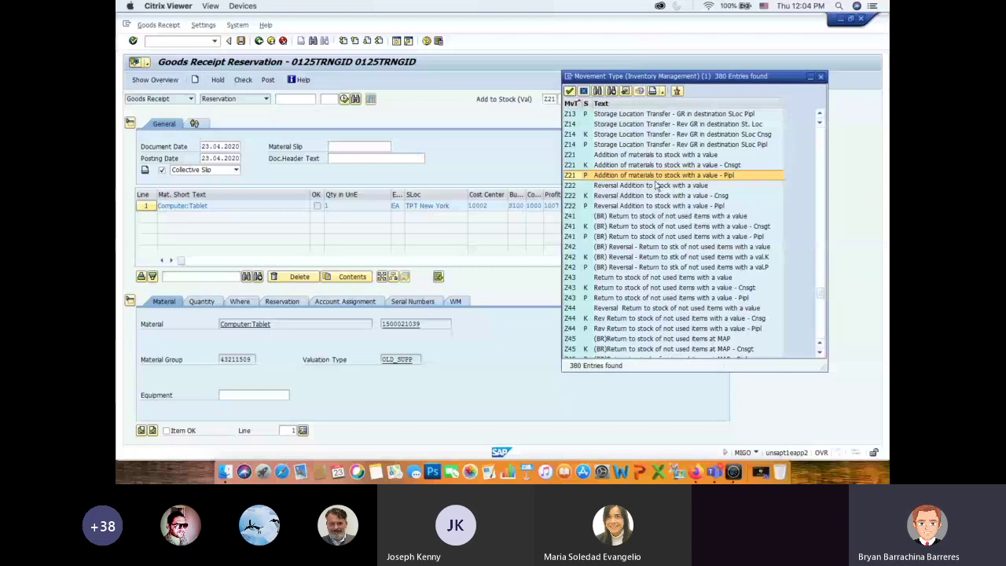
{"action": "left_click", "coordinate": [599, 91]}
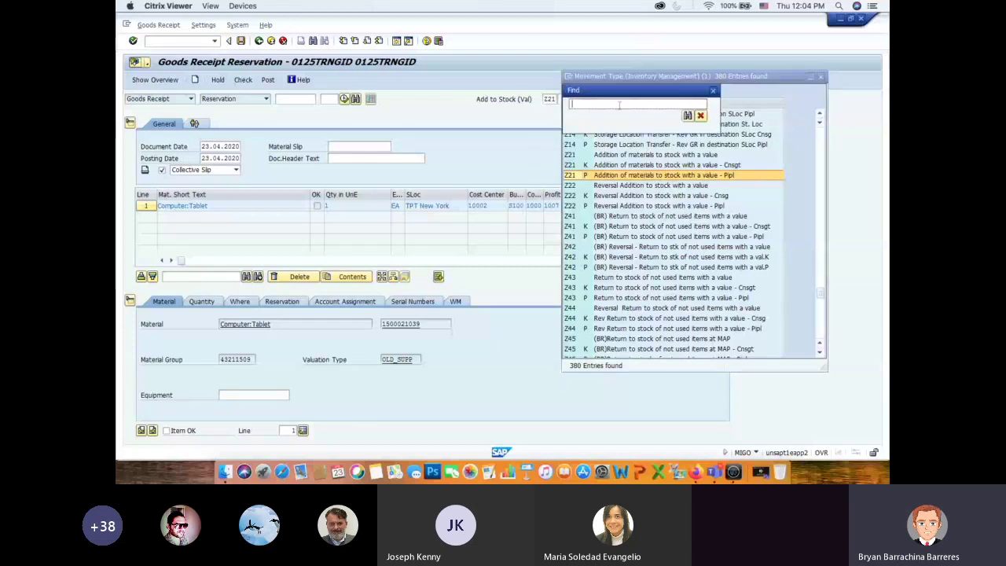
{"action": "type", "text": "return"}
{"action": "key", "text": "Return"}
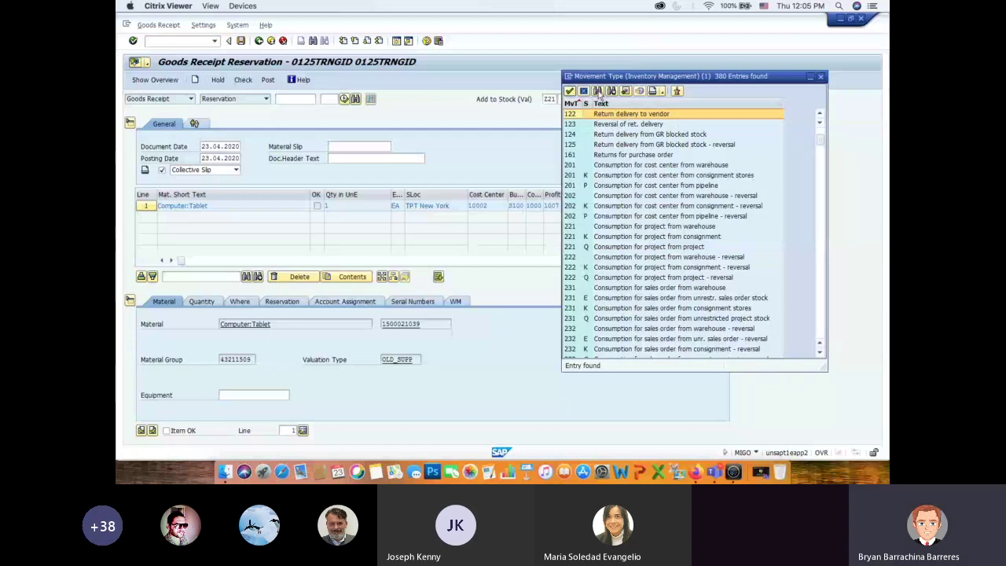
{"action": "left_click", "coordinate": [597, 91]}
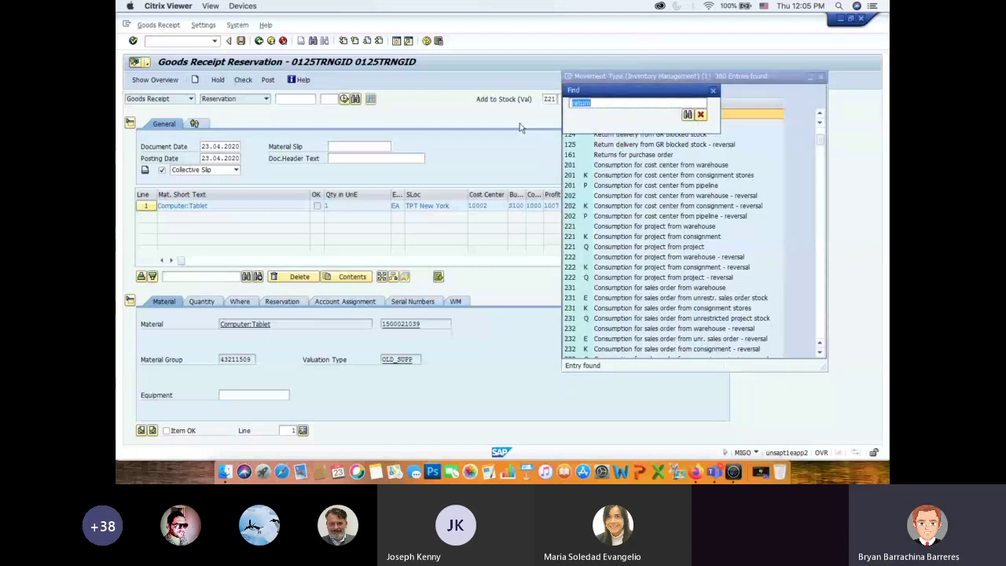
{"action": "key", "text": "super+Tab"}
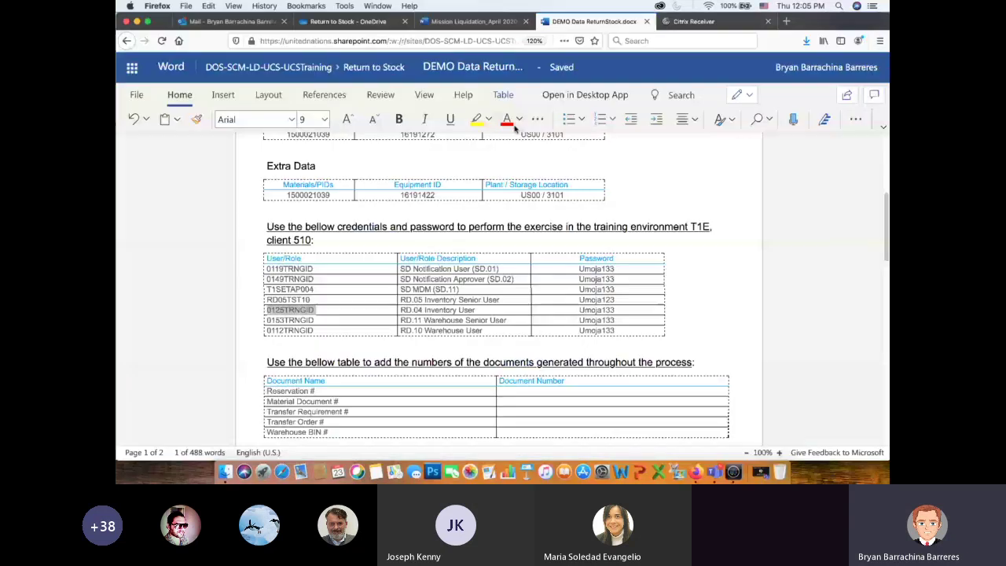
Step: Read Step 9 Goods Receipt in the Mission Liquidation guide, then go back to SAP
{"action": "left_click", "coordinate": [469, 22]}
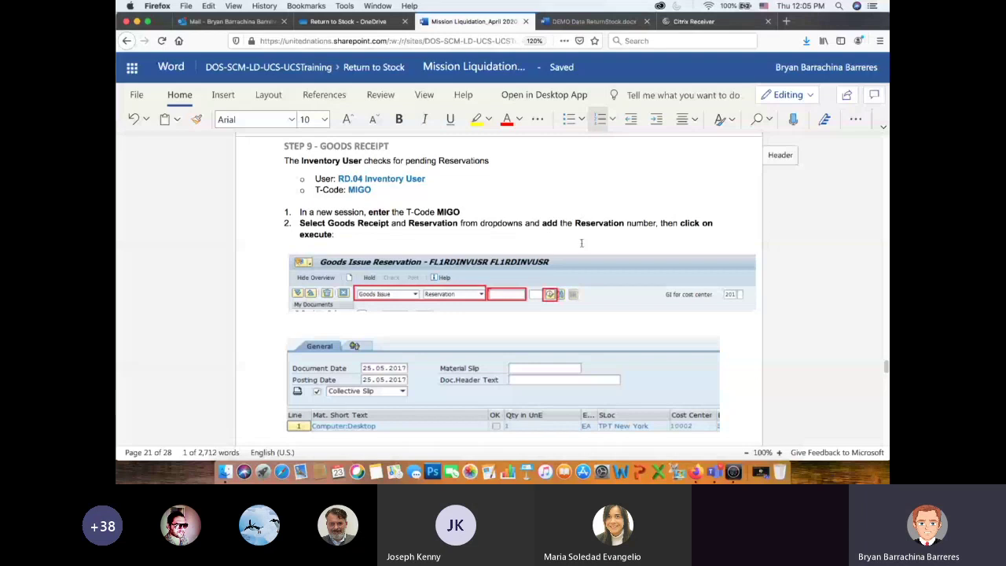
{"action": "scroll", "coordinate": [560, 230], "scroll_direction": "down", "scroll_amount": 5}
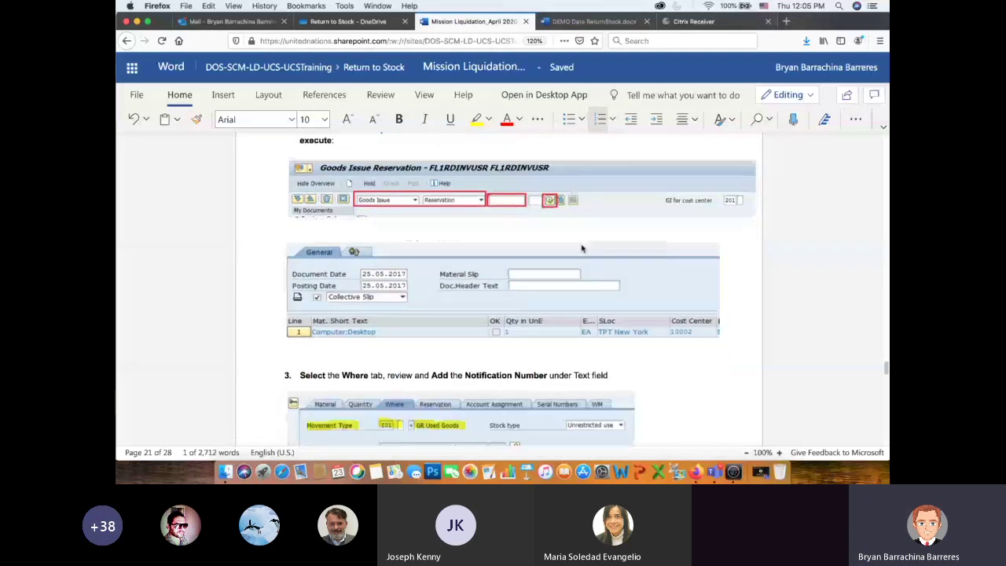
{"action": "scroll", "coordinate": [668, 299], "scroll_direction": "down", "scroll_amount": 3}
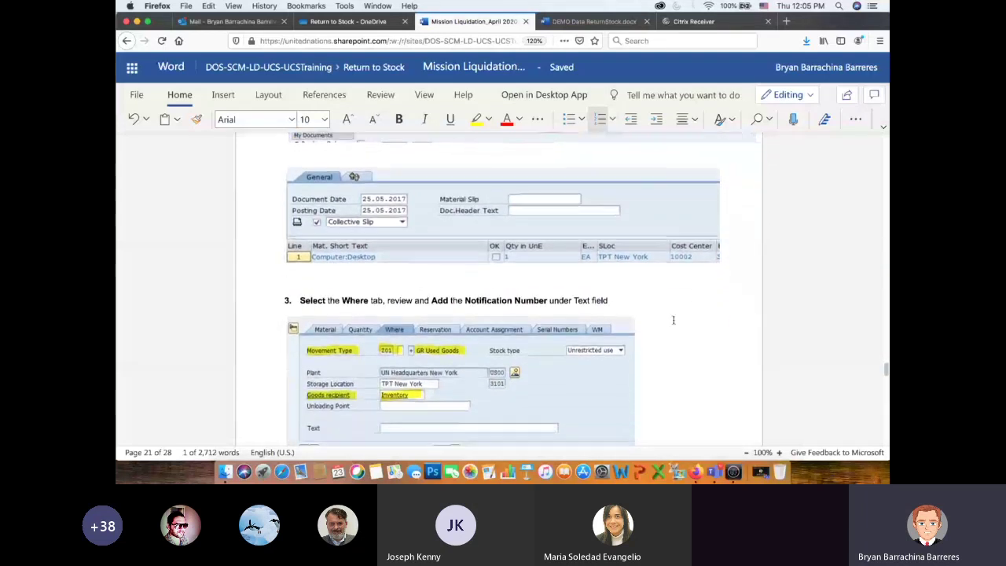
{"action": "scroll", "coordinate": [674, 314], "scroll_direction": "up", "scroll_amount": 3}
{"action": "scroll", "coordinate": [674, 325], "scroll_direction": "up", "scroll_amount": 4}
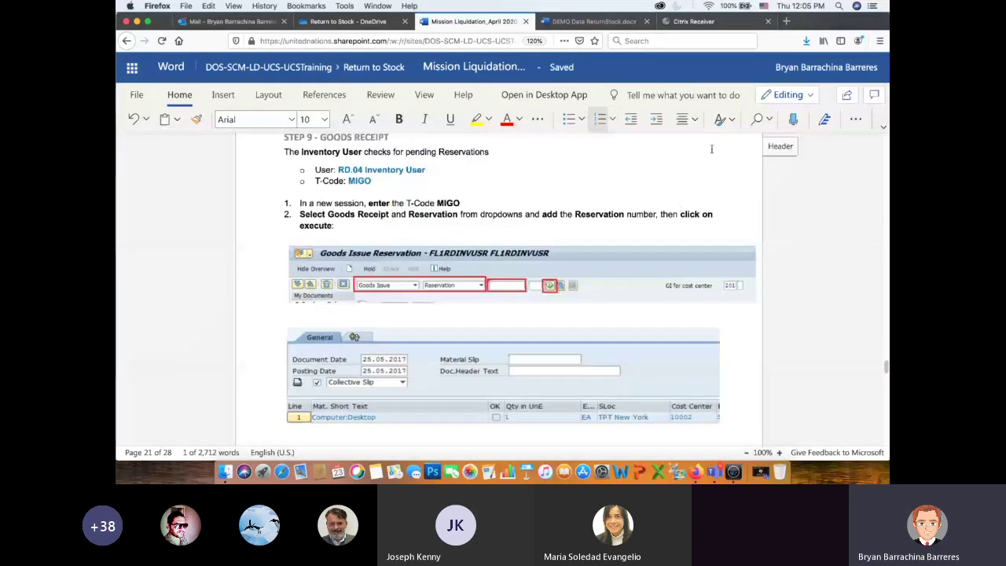
{"action": "key", "text": "super+Tab"}
Step: Close the movement type list, reload the reservation, and delete the duplicate second tablet line
{"action": "left_click", "coordinate": [713, 90]}
{"action": "left_click", "coordinate": [820, 77]}
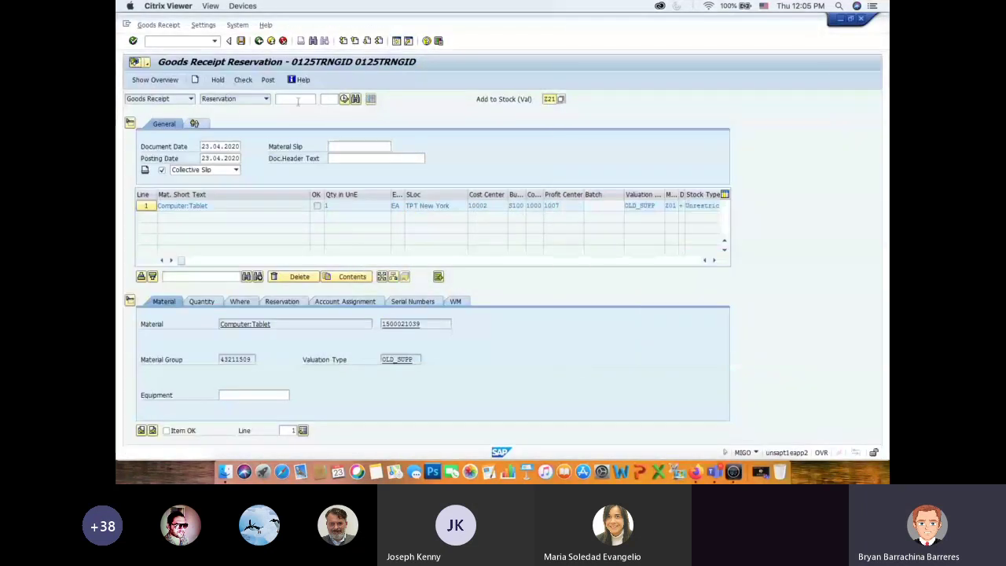
{"action": "left_click", "coordinate": [297, 100]}
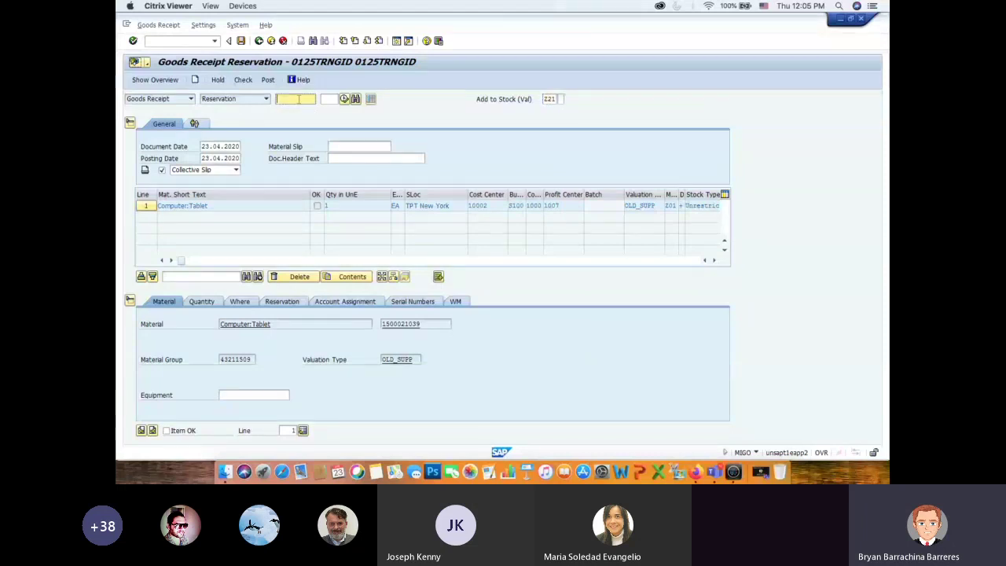
{"action": "left_click", "coordinate": [297, 104]}
{"action": "left_click", "coordinate": [345, 99]}
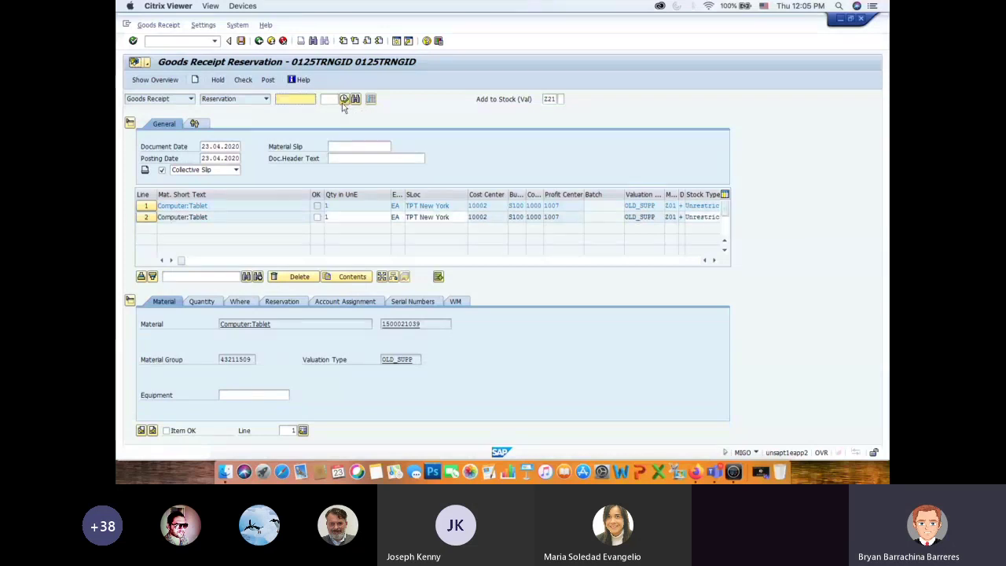
{"action": "left_click", "coordinate": [146, 218]}
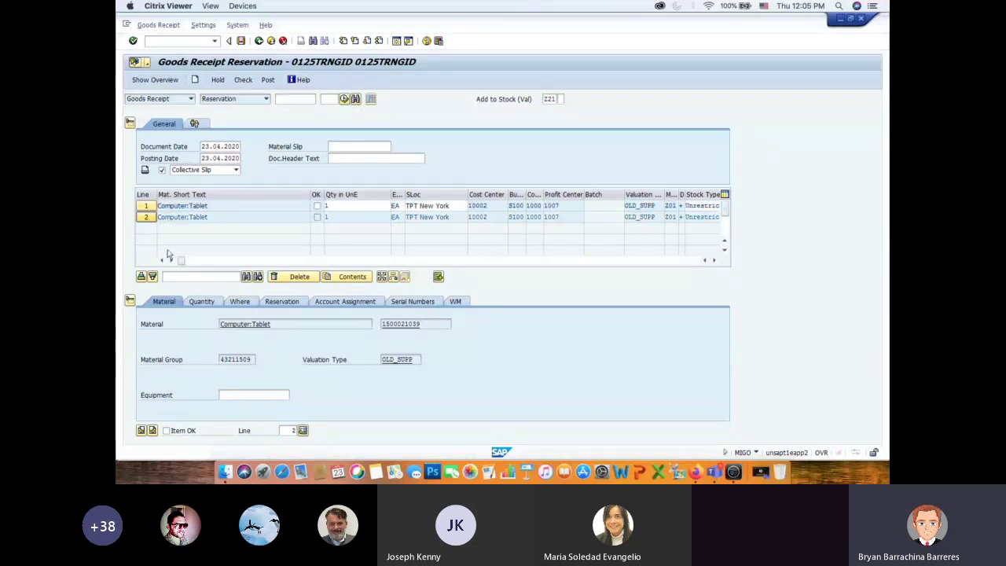
{"action": "left_click", "coordinate": [285, 278]}
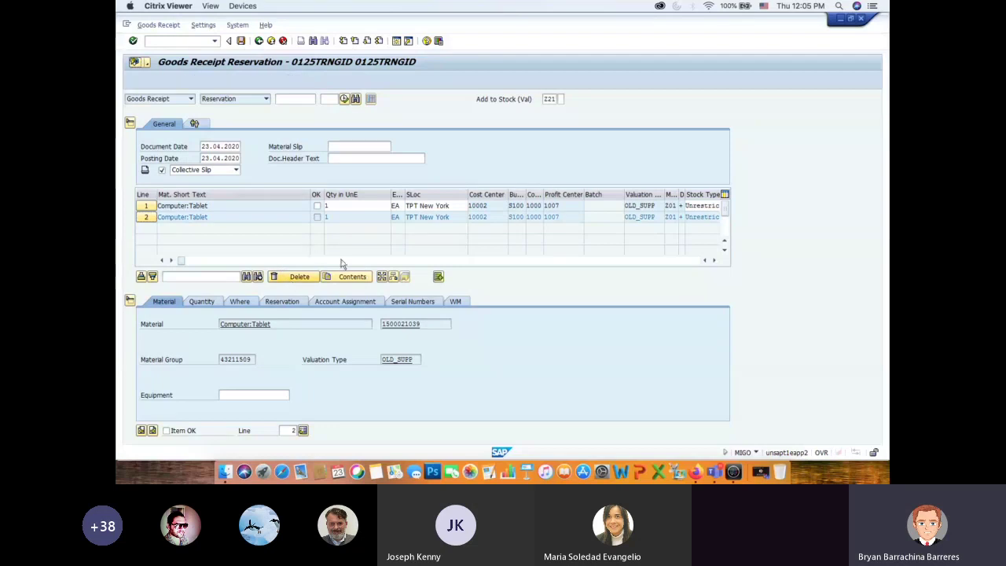
{"action": "left_click", "coordinate": [397, 410]}
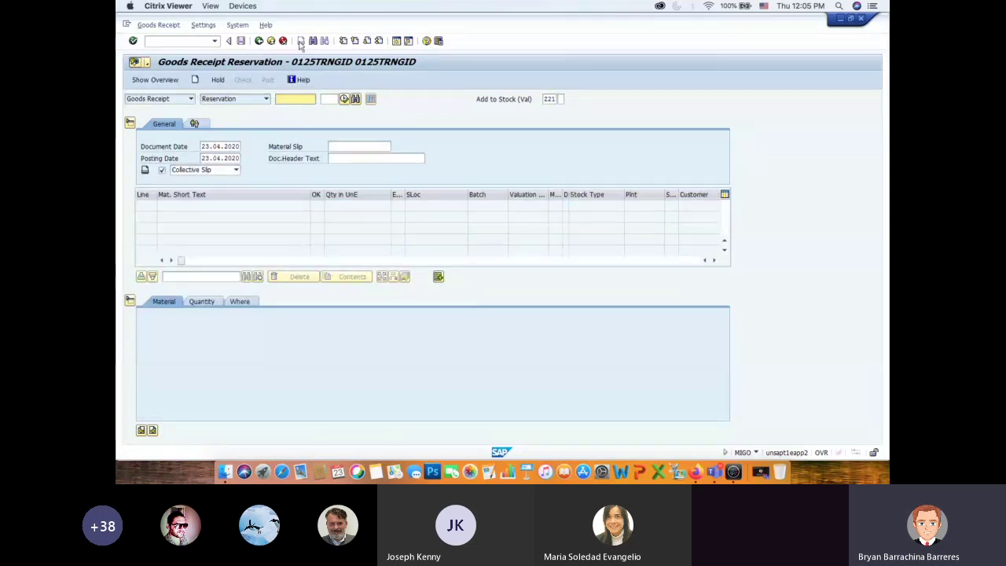
Step: Leave the screen, rerun MIGO, and load reservation 5796 again
{"action": "left_click", "coordinate": [259, 43]}
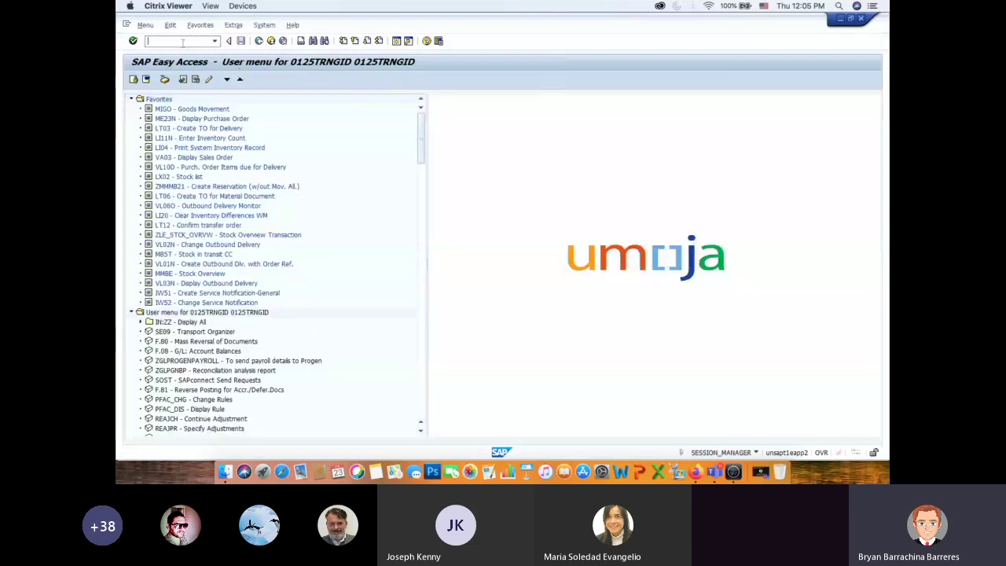
{"action": "type", "text": "migo"}
{"action": "key", "text": "Return"}
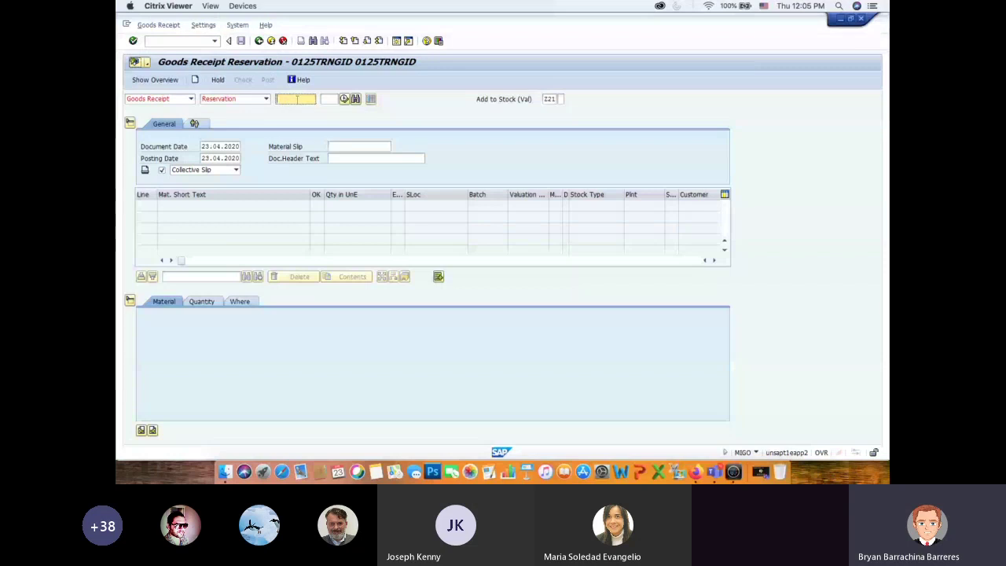
{"action": "type", "text": "5796"}
{"action": "left_click", "coordinate": [344, 99]}
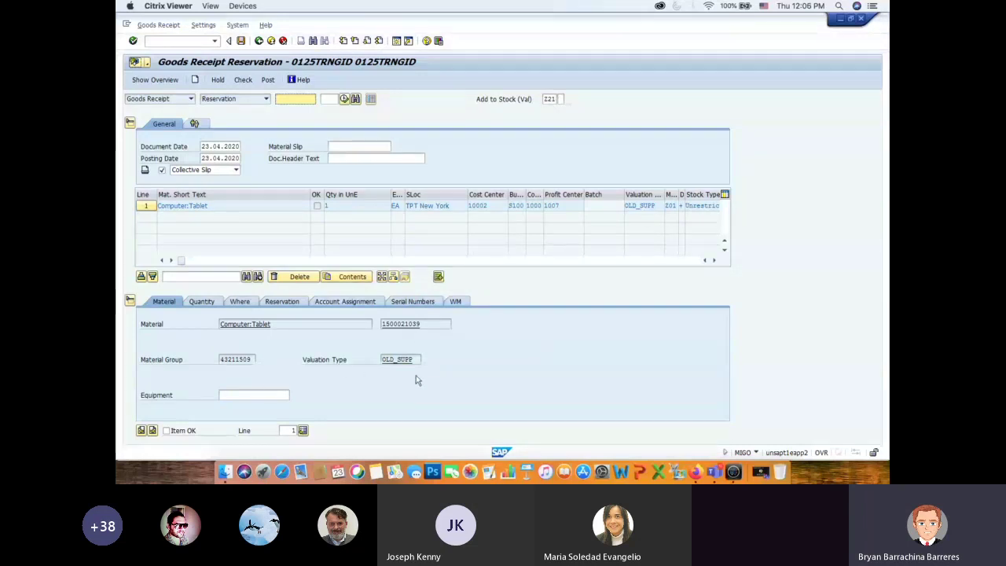
{"action": "left_click", "coordinate": [202, 302]}
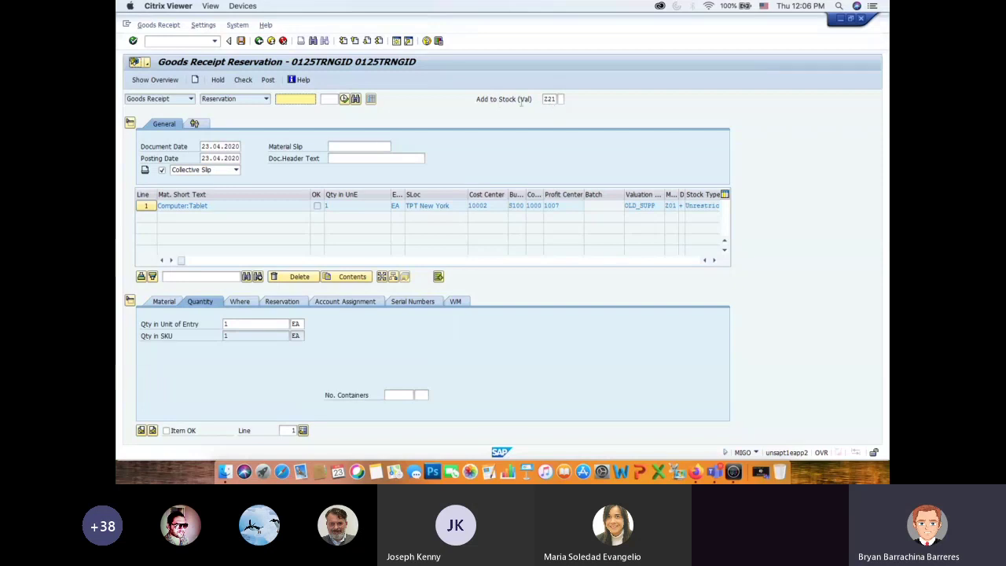
{"action": "left_click", "coordinate": [239, 303]}
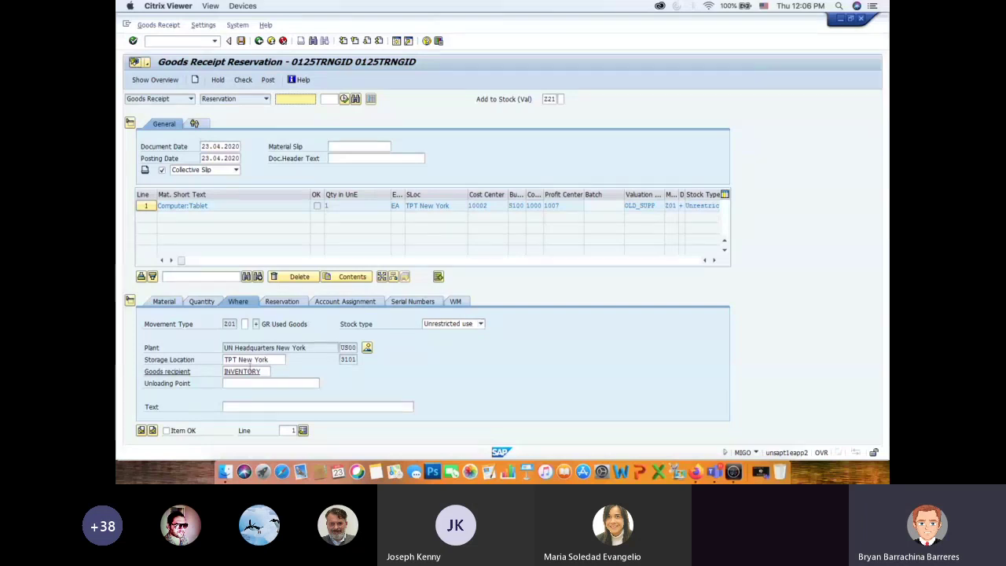
{"action": "left_click", "coordinate": [287, 301]}
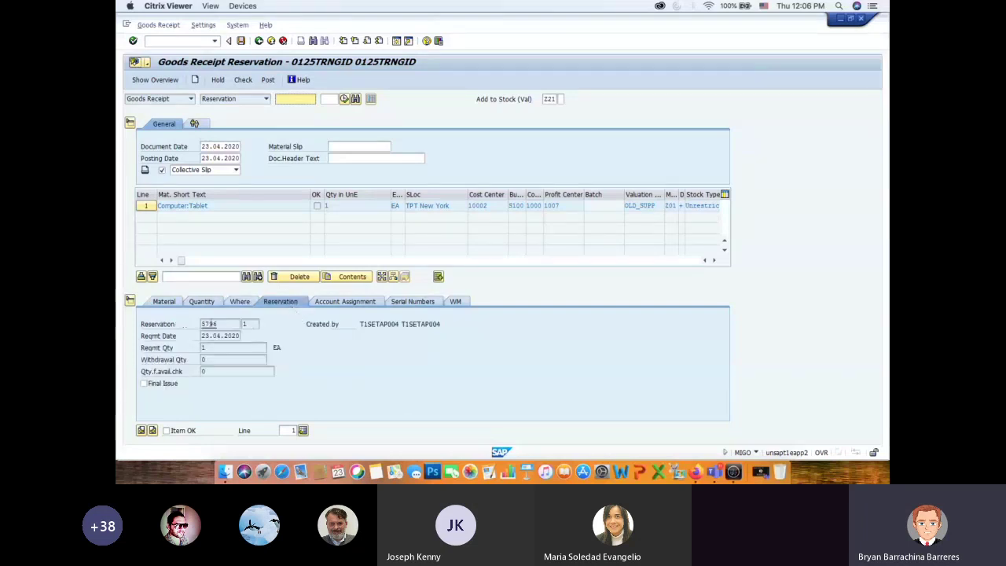
{"action": "left_click", "coordinate": [363, 305]}
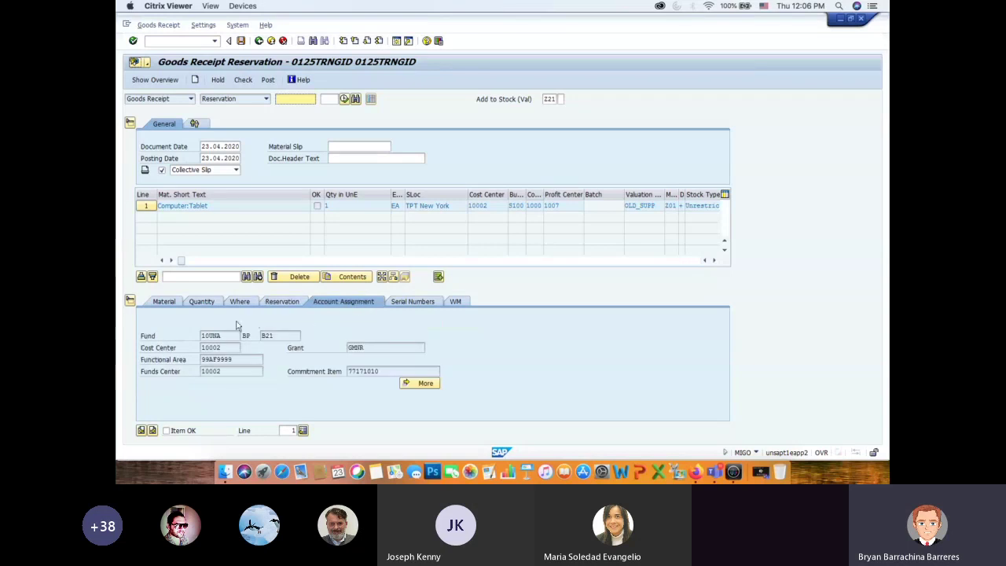
{"action": "left_click", "coordinate": [417, 304]}
{"action": "left_click", "coordinate": [455, 303]}
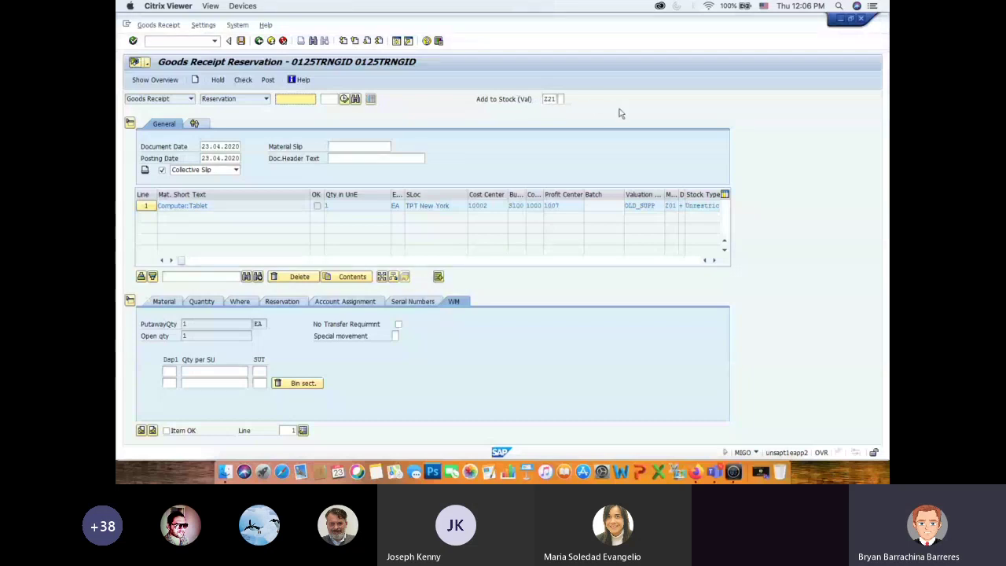
{"action": "left_click", "coordinate": [164, 302]}
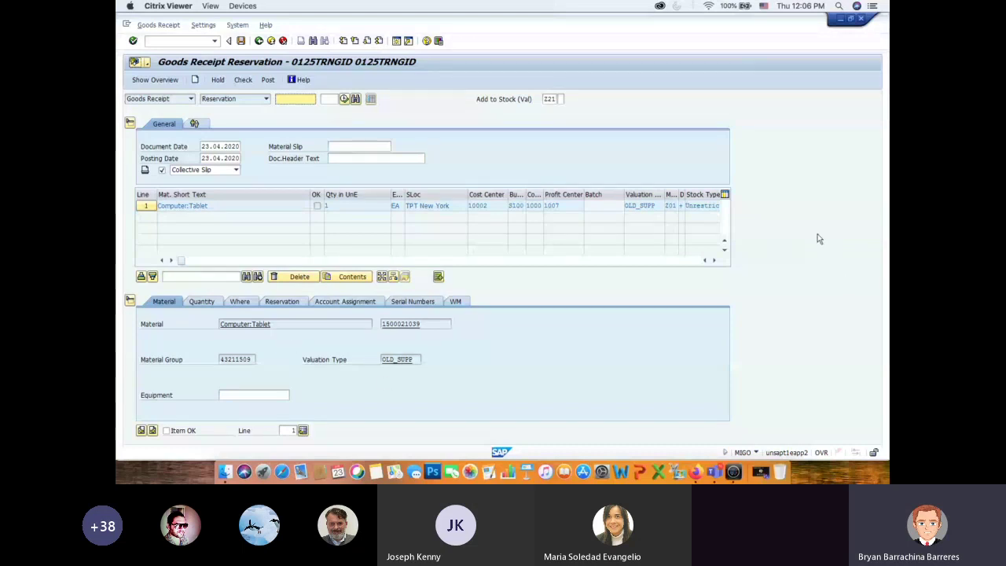
Step: Tick Item OK, run Check, close the error log, and enable Create Serial Nos Automatically
{"action": "left_click", "coordinate": [165, 432]}
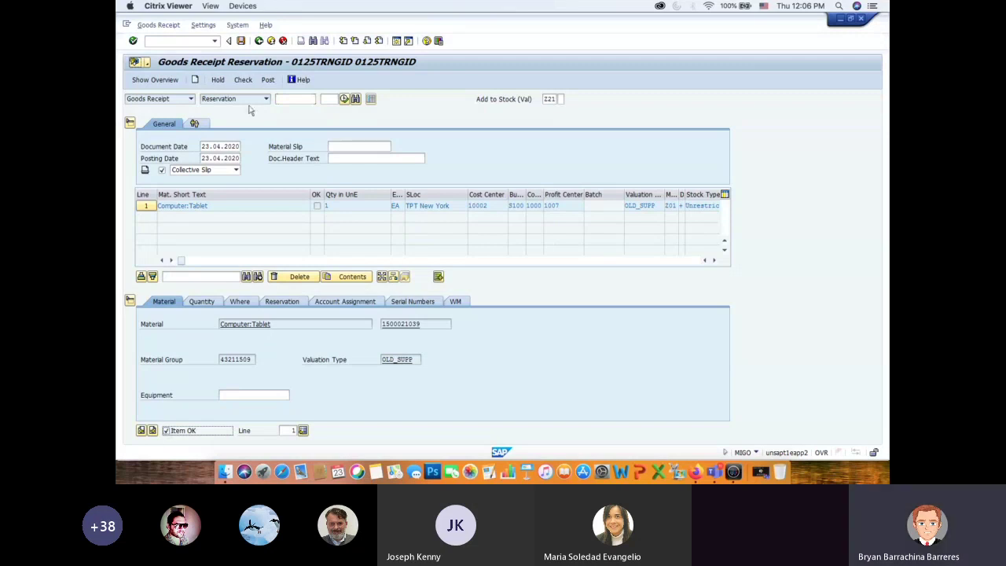
{"action": "left_click", "coordinate": [245, 81]}
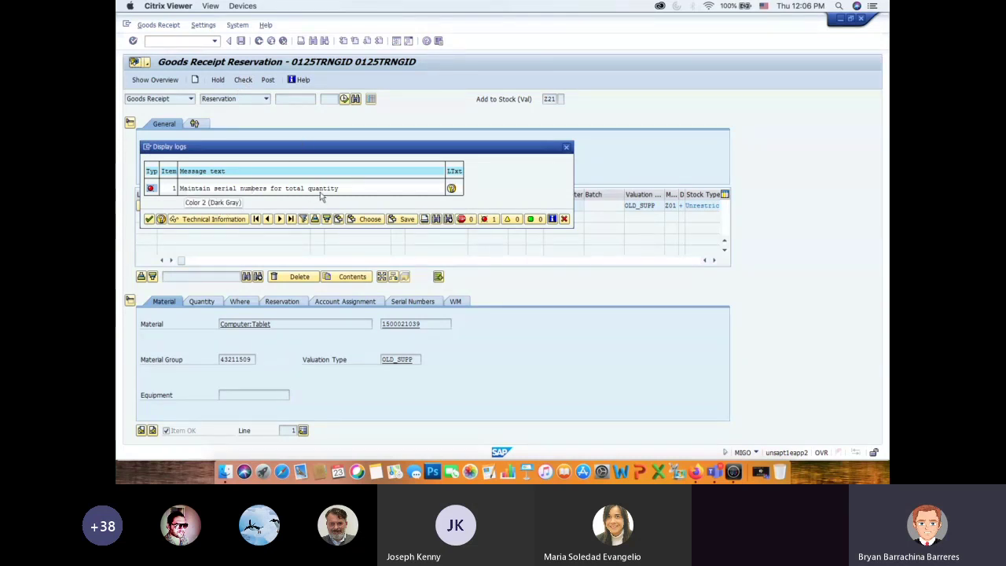
{"action": "left_click", "coordinate": [566, 148]}
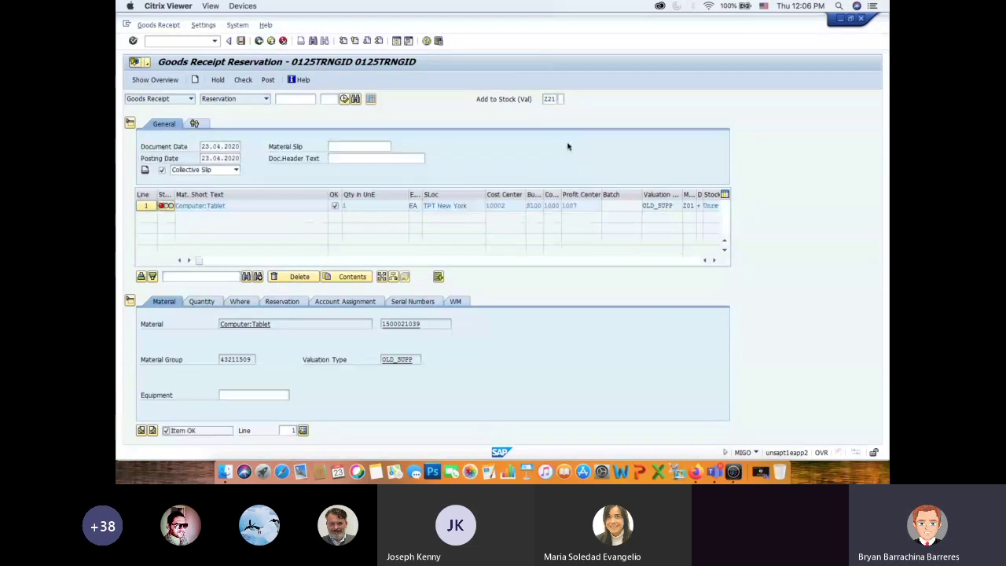
{"action": "left_click", "coordinate": [404, 304]}
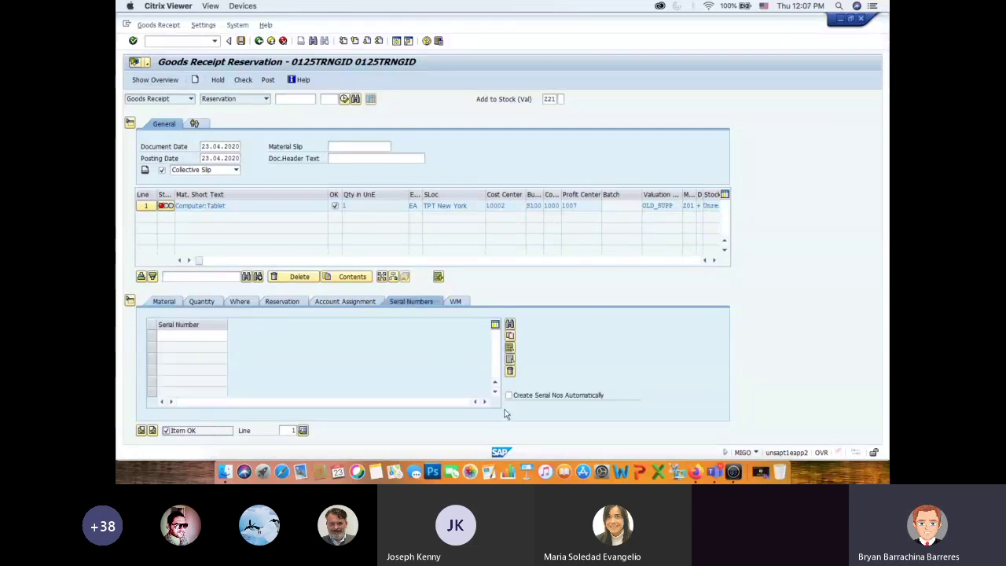
{"action": "left_click", "coordinate": [509, 396]}
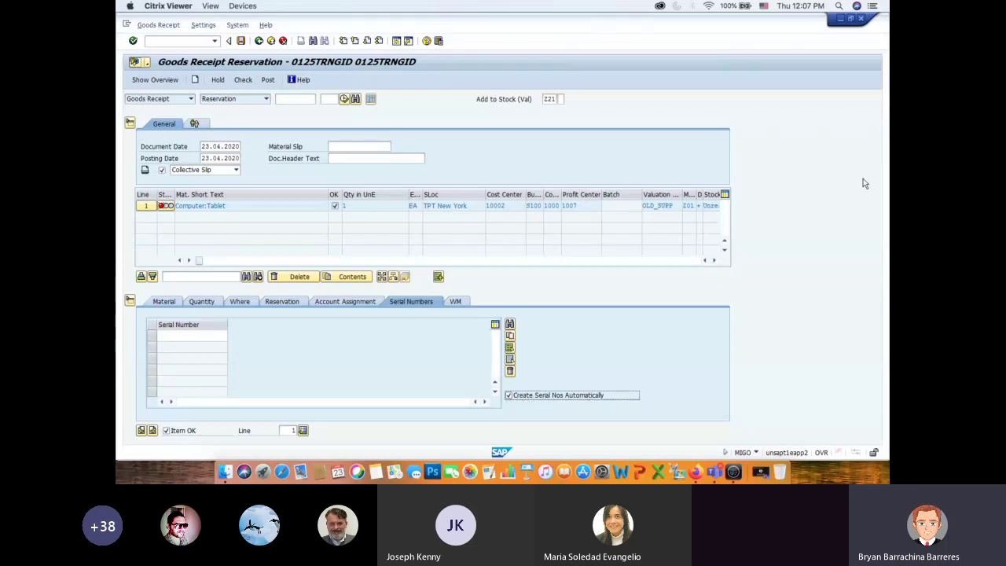
{"action": "key", "text": "super+Tab"}
Step: Read the guide's step on entering Serial Number 1, then return to SAP
{"action": "scroll", "coordinate": [656, 208], "scroll_direction": "down", "scroll_amount": 5}
{"action": "scroll", "coordinate": [656, 229], "scroll_direction": "down", "scroll_amount": 4}
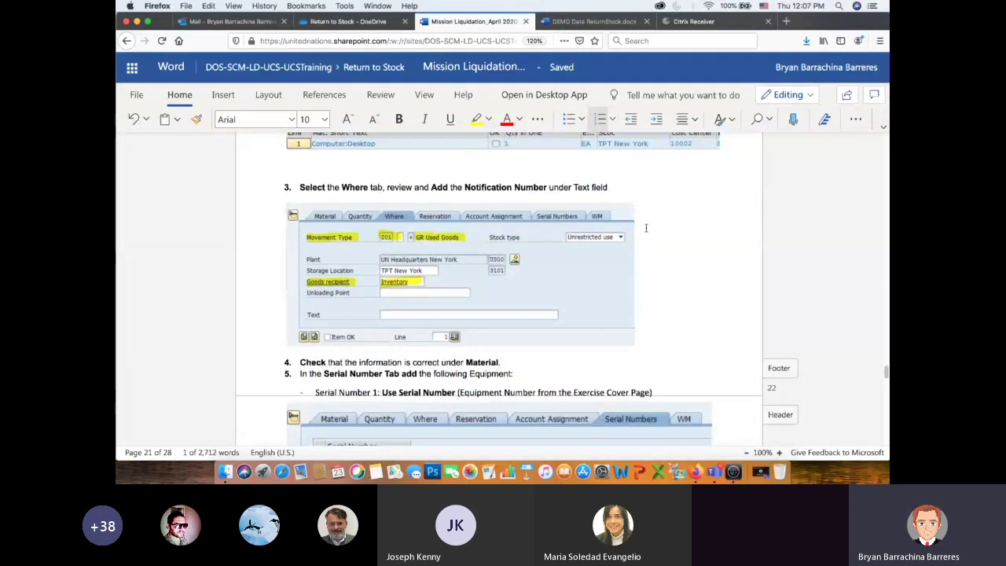
{"action": "scroll", "coordinate": [630, 224], "scroll_direction": "down", "scroll_amount": 7}
{"action": "scroll", "coordinate": [424, 228], "scroll_direction": "up", "scroll_amount": 2}
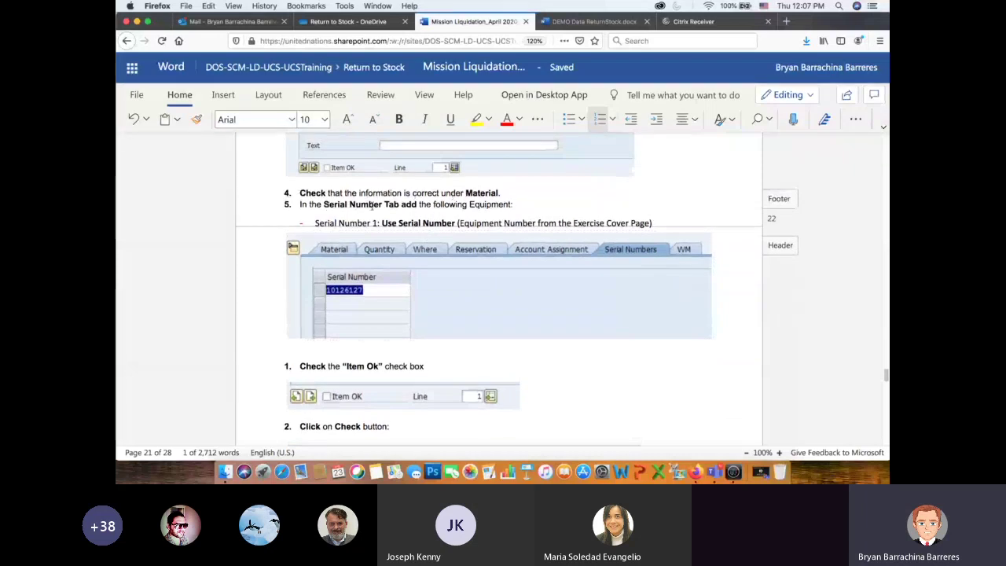
{"action": "left_click_drag", "start_coordinate": [324, 223], "coordinate": [643, 224]}
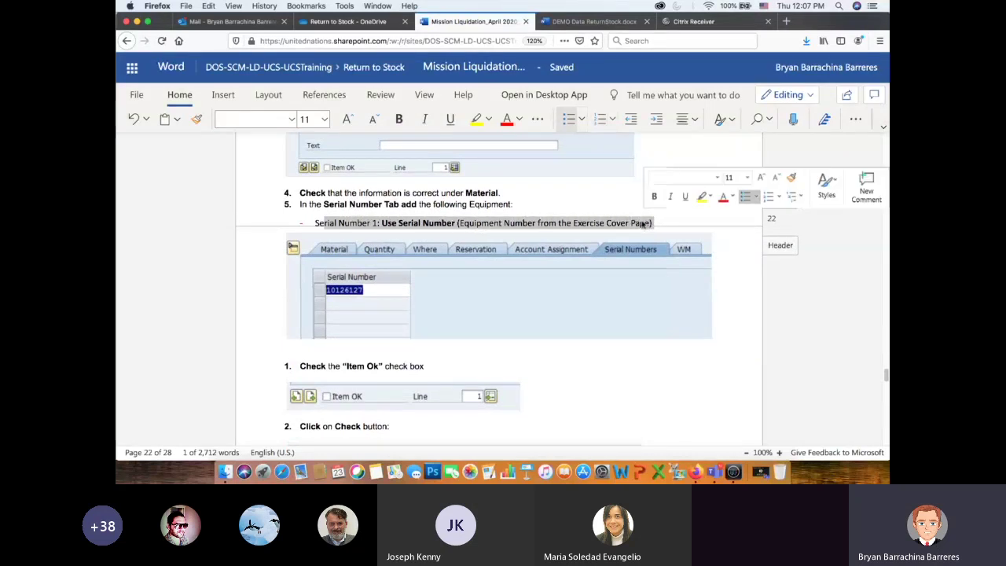
{"action": "left_click", "coordinate": [597, 201]}
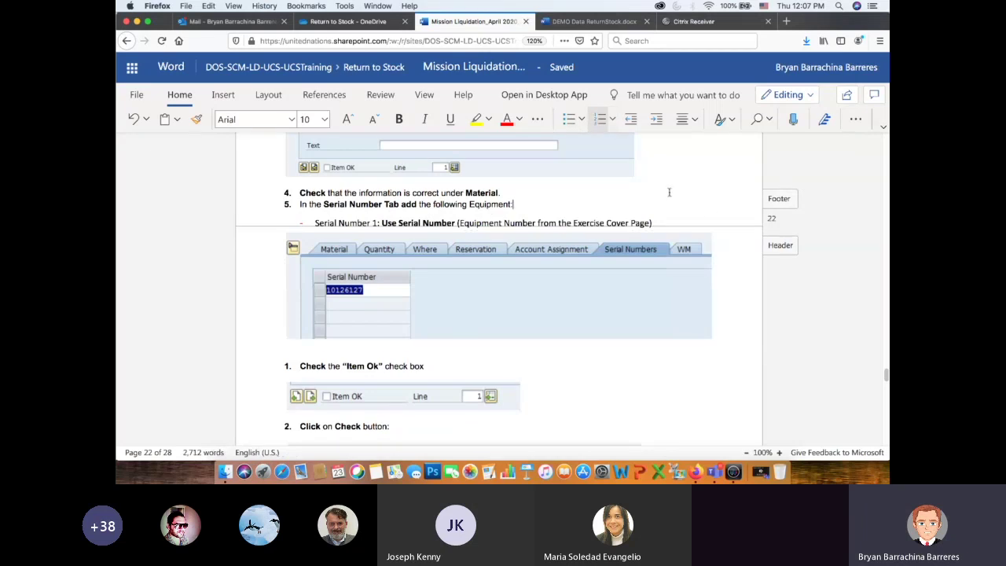
{"action": "scroll", "coordinate": [678, 195], "scroll_direction": "down", "scroll_amount": 1}
{"action": "key", "text": "super+Tab"}
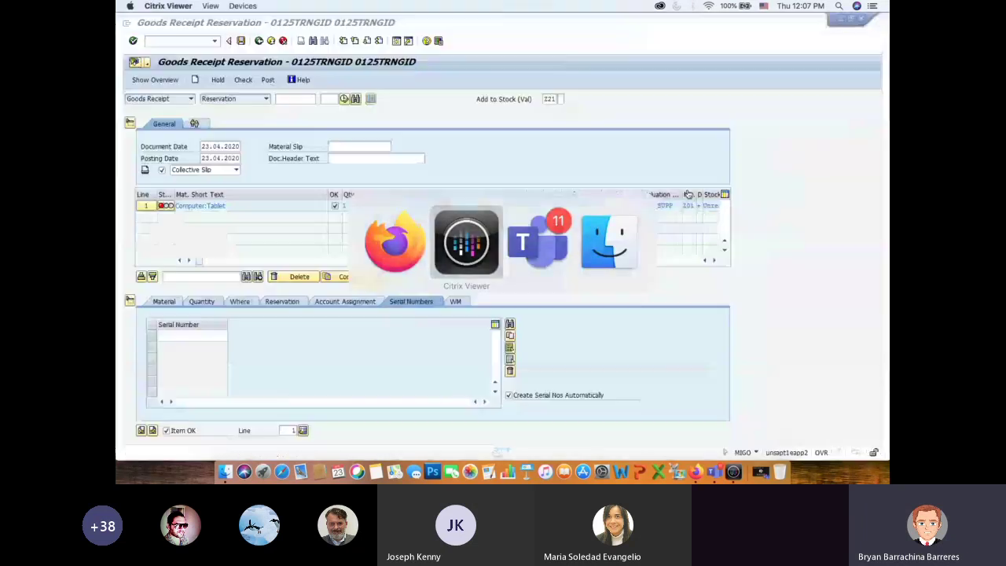
Step: Turn off automatic serials, paste equipment ID 16191272 as the serial number, and check the document
{"action": "left_click", "coordinate": [509, 397]}
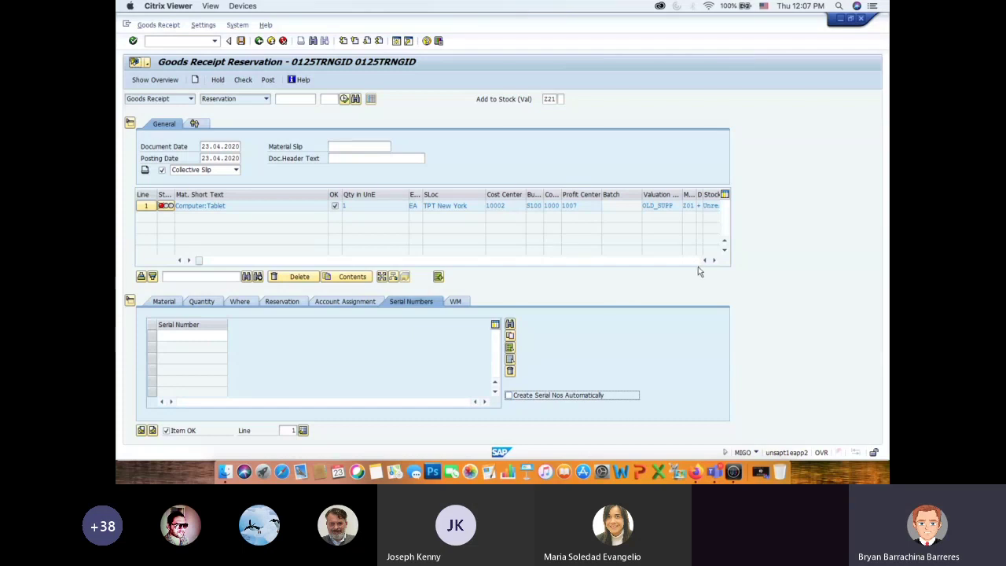
{"action": "key", "text": "super+Tab"}
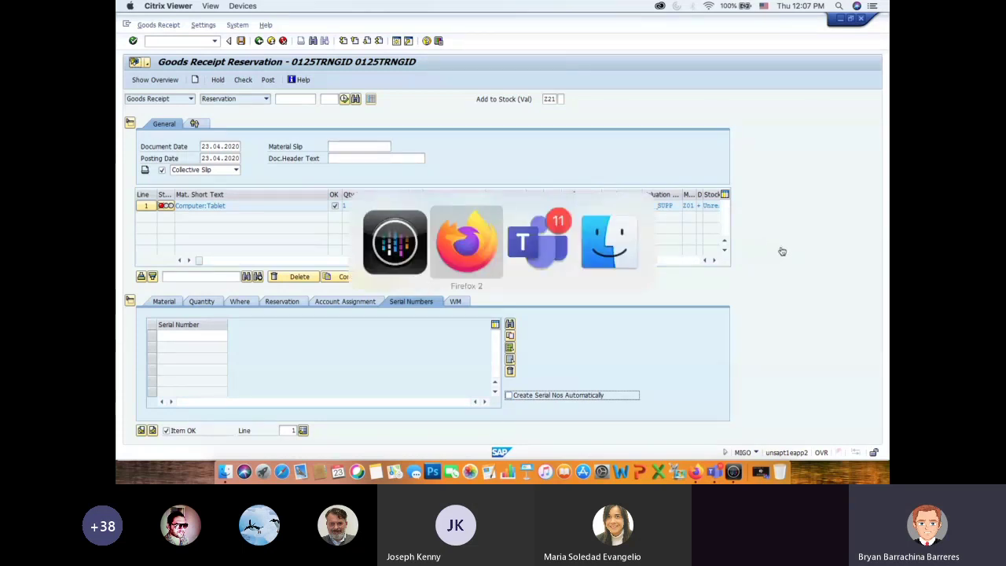
{"action": "left_click", "coordinate": [588, 21]}
{"action": "scroll", "coordinate": [462, 246], "scroll_direction": "up", "scroll_amount": 2}
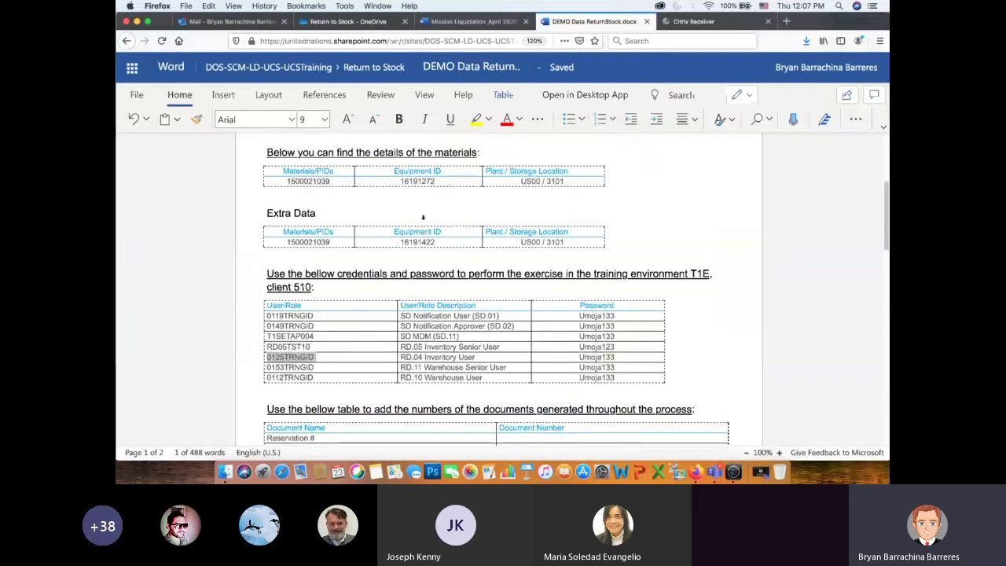
{"action": "double_click", "coordinate": [402, 181]}
{"action": "key", "text": "super+c"}
{"action": "key", "text": "super+Tab"}
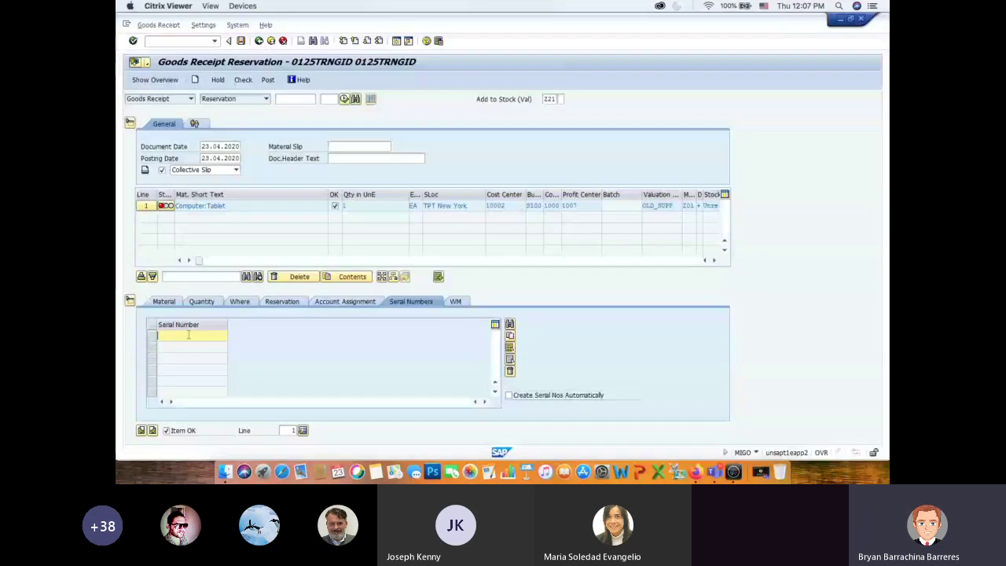
{"action": "key", "text": "super+v"}
{"action": "left_click", "coordinate": [242, 82]}
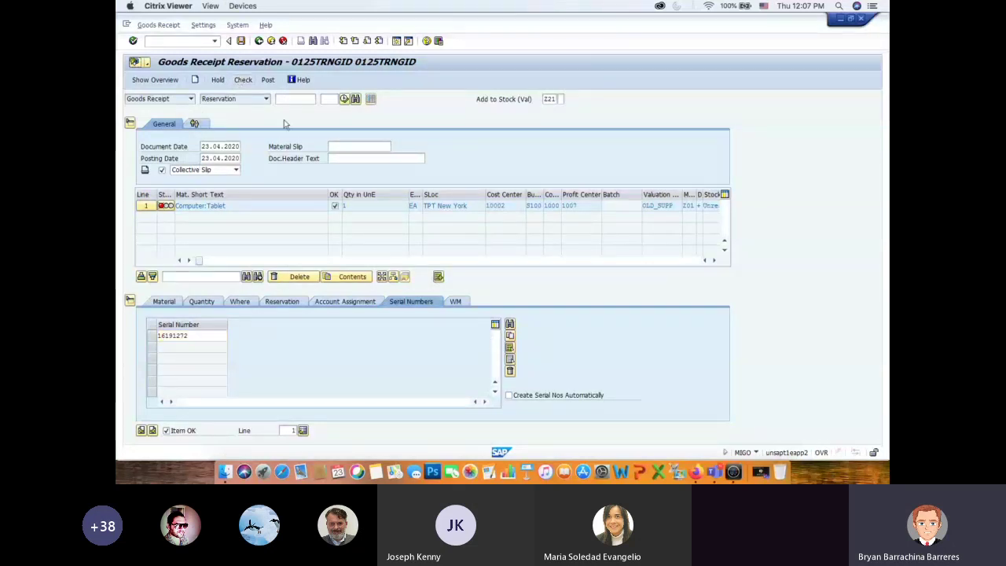
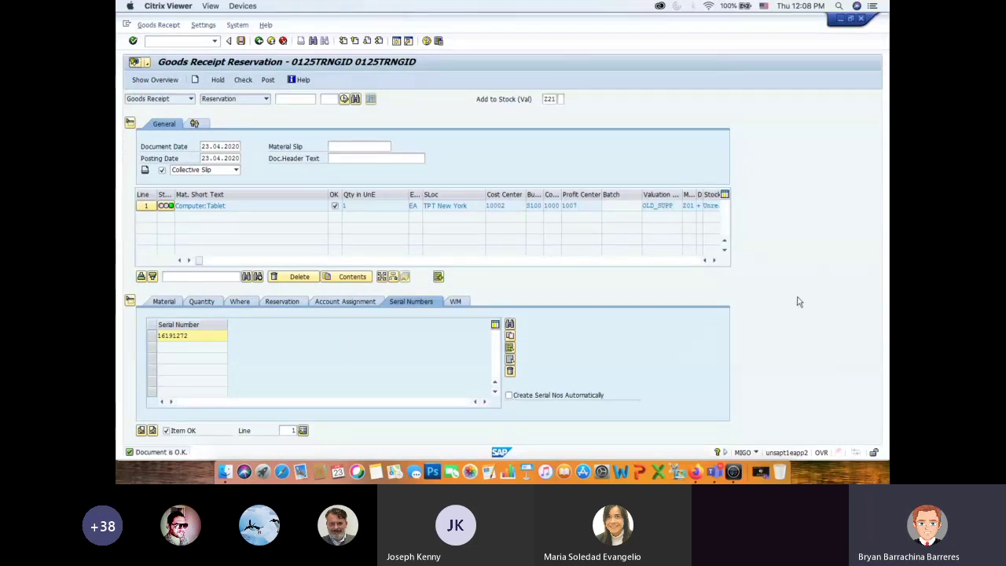
Step: Select the whole serial number 16191272 in the SAP item
{"action": "left_click_drag", "start_coordinate": [191, 336], "coordinate": [151, 338]}
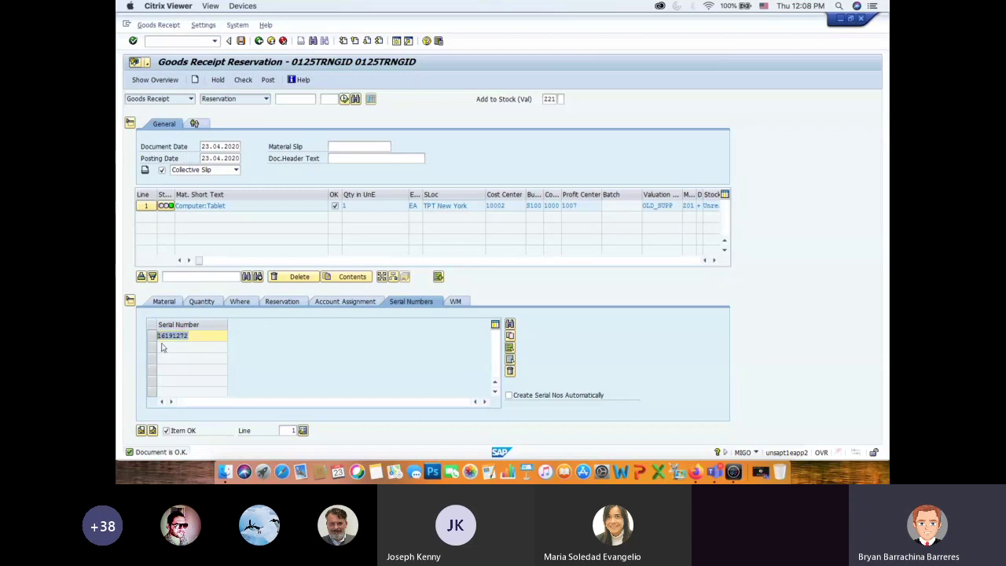
{"action": "left_click", "coordinate": [192, 336]}
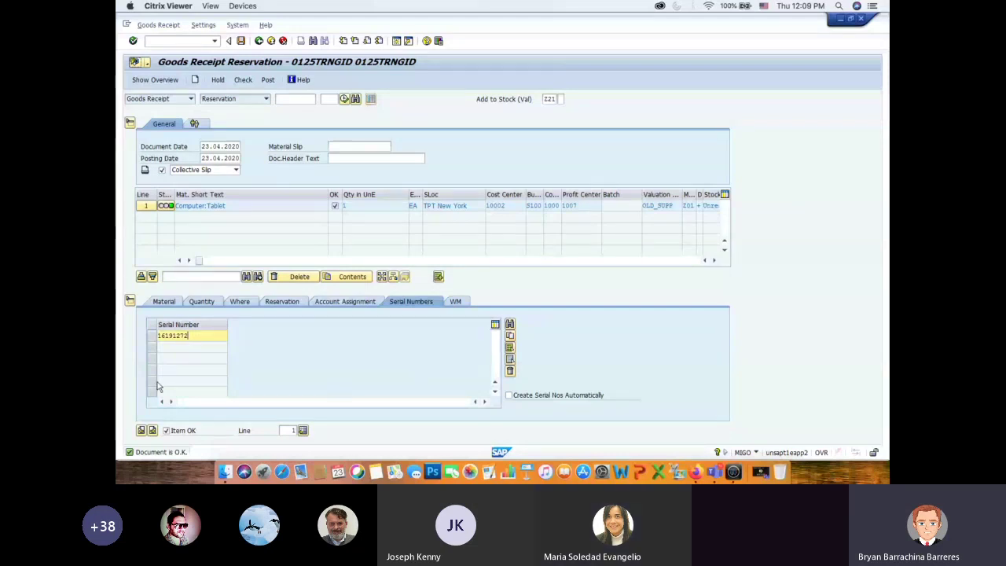
{"action": "left_click_drag", "start_coordinate": [188, 336], "coordinate": [159, 335]}
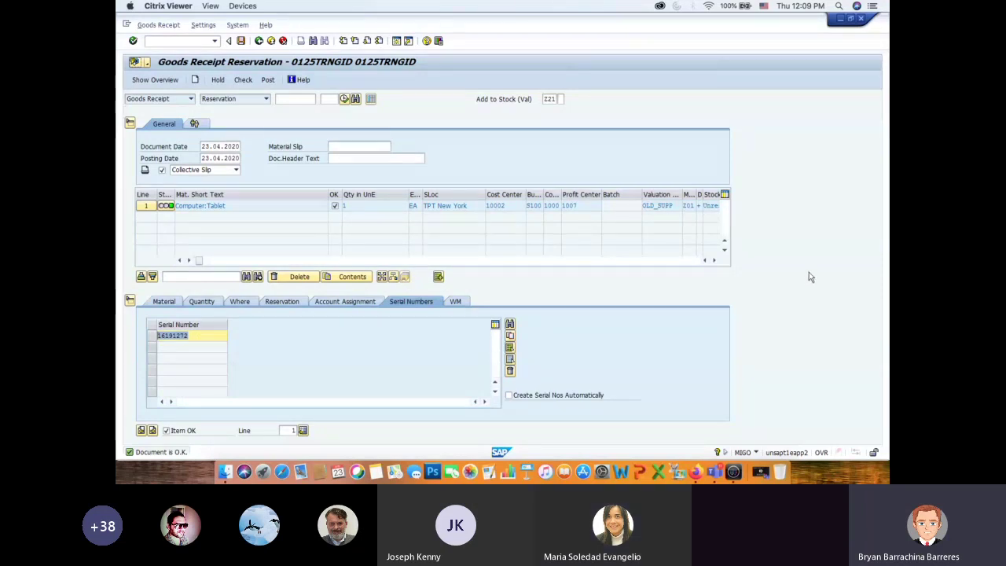
{"action": "left_click", "coordinate": [200, 336]}
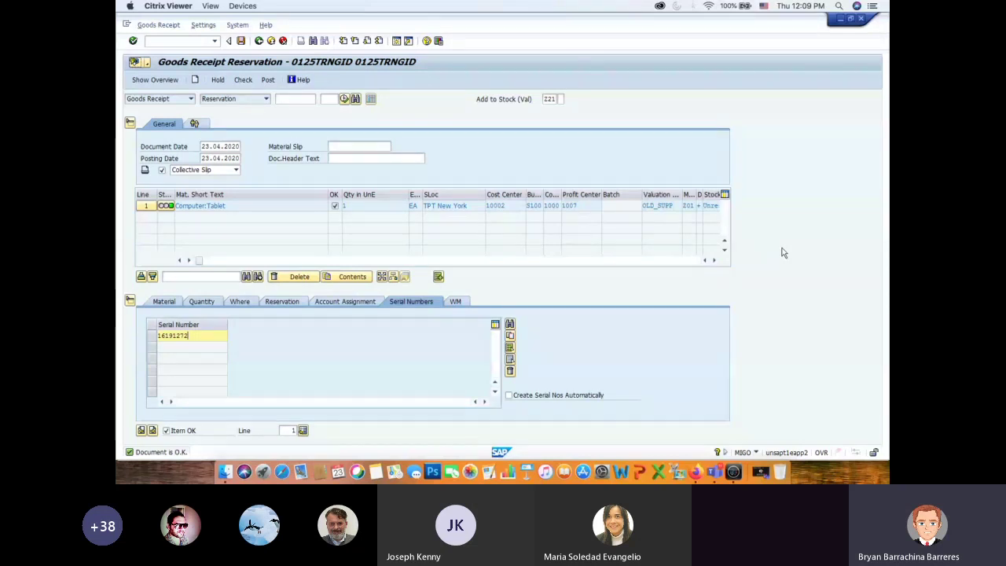
{"action": "double_click", "coordinate": [196, 337]}
Step: Bring up the training guide in Firefox and scroll to the sample Issue/Transfer Slip
{"action": "key", "text": "super+Tab"}
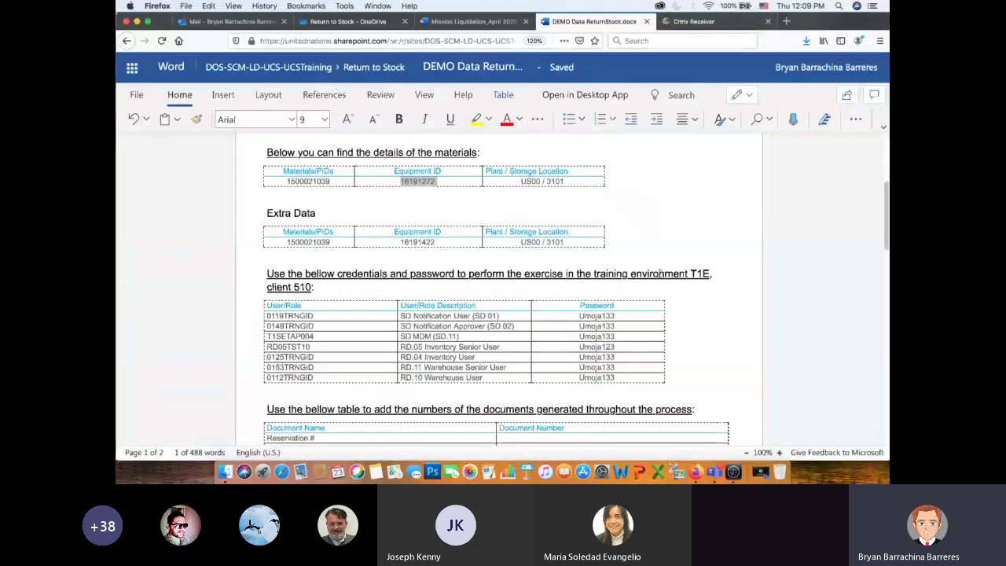
{"action": "left_click", "coordinate": [471, 21]}
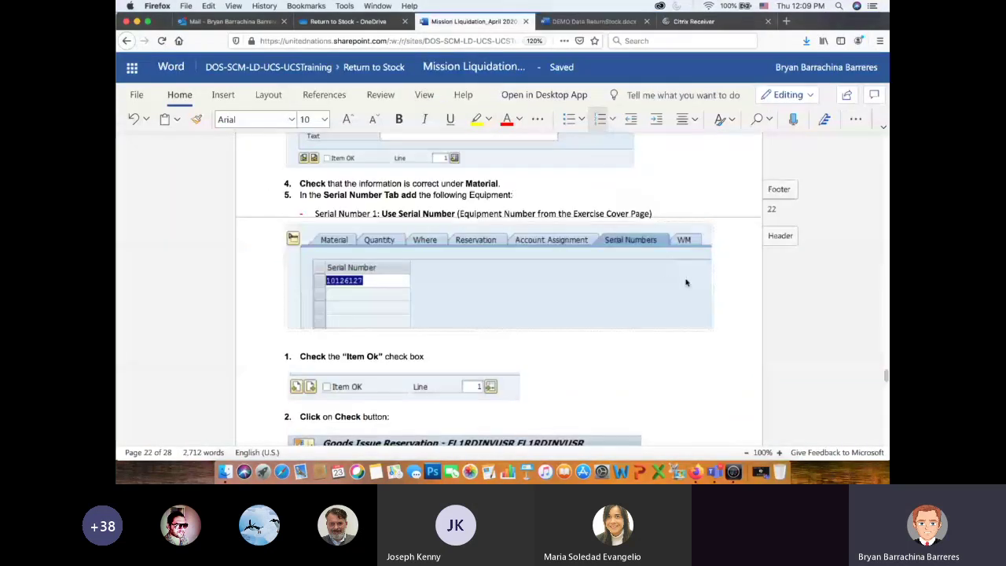
{"action": "scroll", "coordinate": [605, 236], "scroll_direction": "down", "scroll_amount": 3}
{"action": "scroll", "coordinate": [585, 261], "scroll_direction": "down", "scroll_amount": 8}
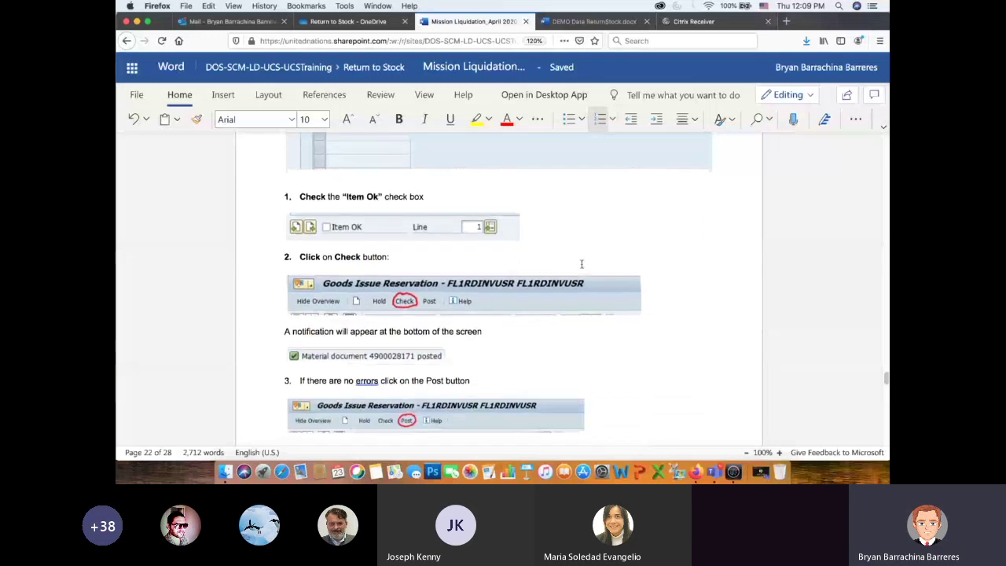
{"action": "scroll", "coordinate": [620, 273], "scroll_direction": "down", "scroll_amount": 15}
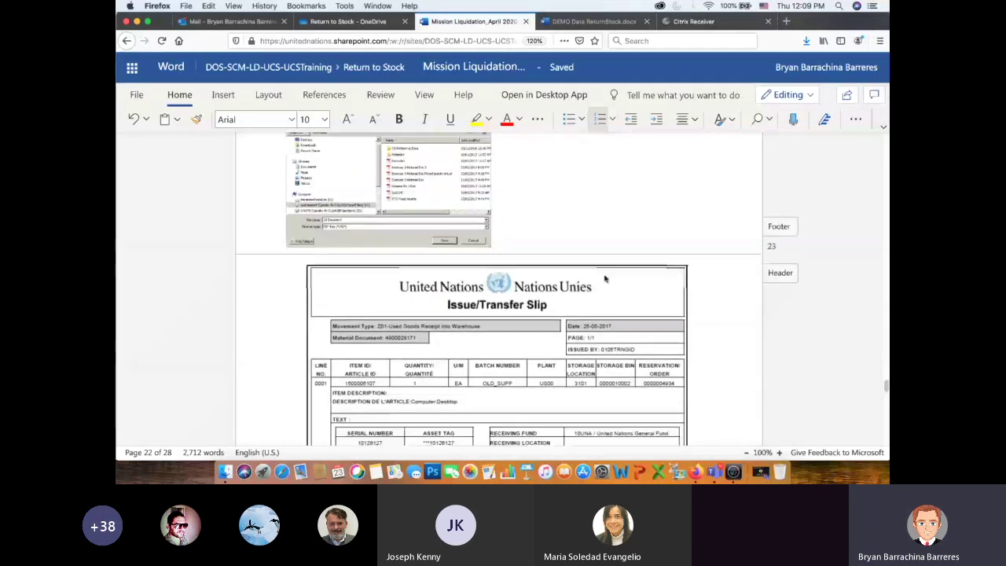
{"action": "scroll", "coordinate": [660, 281], "scroll_direction": "down", "scroll_amount": 2}
{"action": "scroll", "coordinate": [691, 290], "scroll_direction": "up", "scroll_amount": 5}
{"action": "key", "text": "super+Tab"}
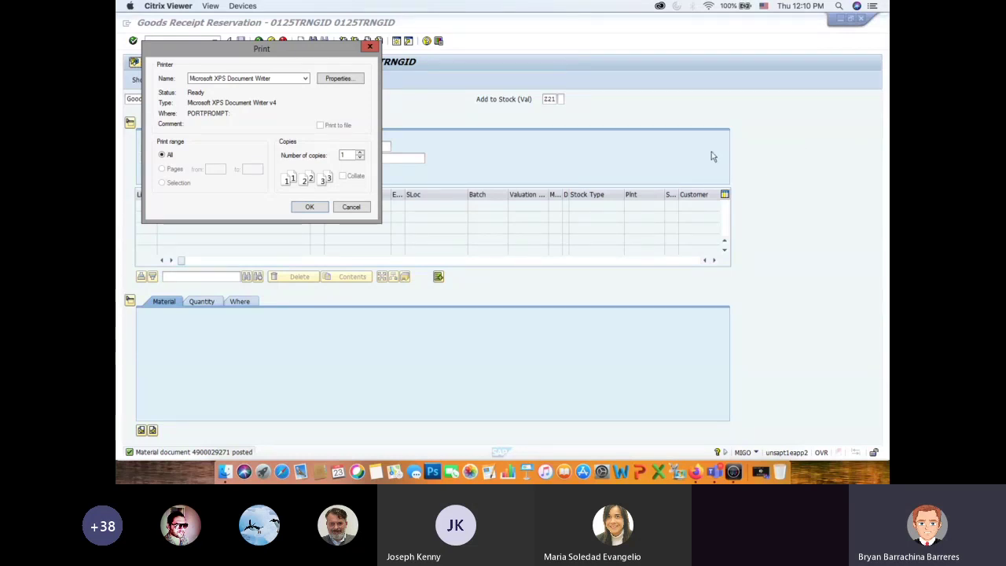
Step: Dismiss the Print dialog after posting, then switch to the Teams meeting
{"action": "left_click", "coordinate": [370, 46]}
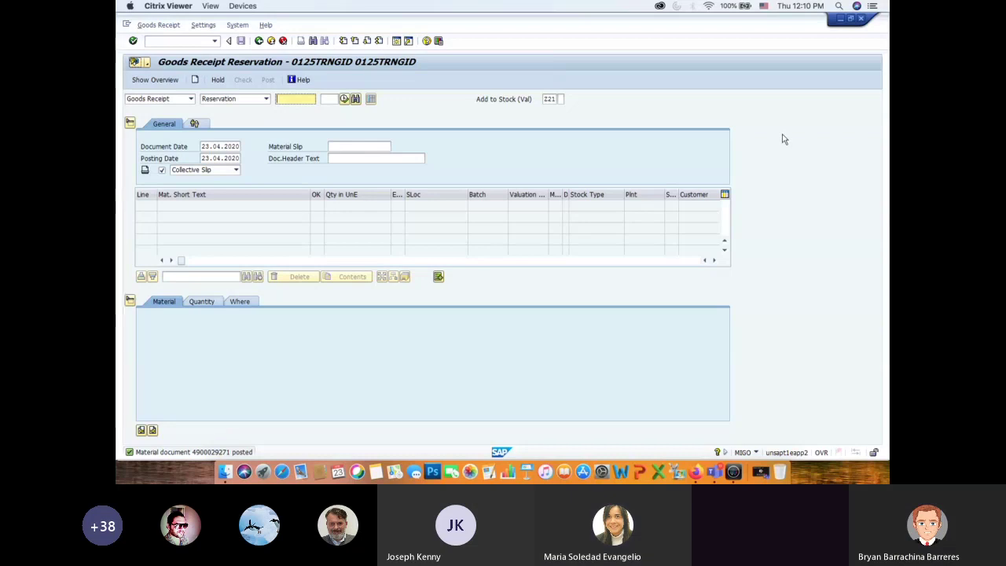
{"action": "key", "text": "super+Tab"}
{"action": "key", "text": "super+Tab"}
{"action": "key", "text": "super+Tab"}
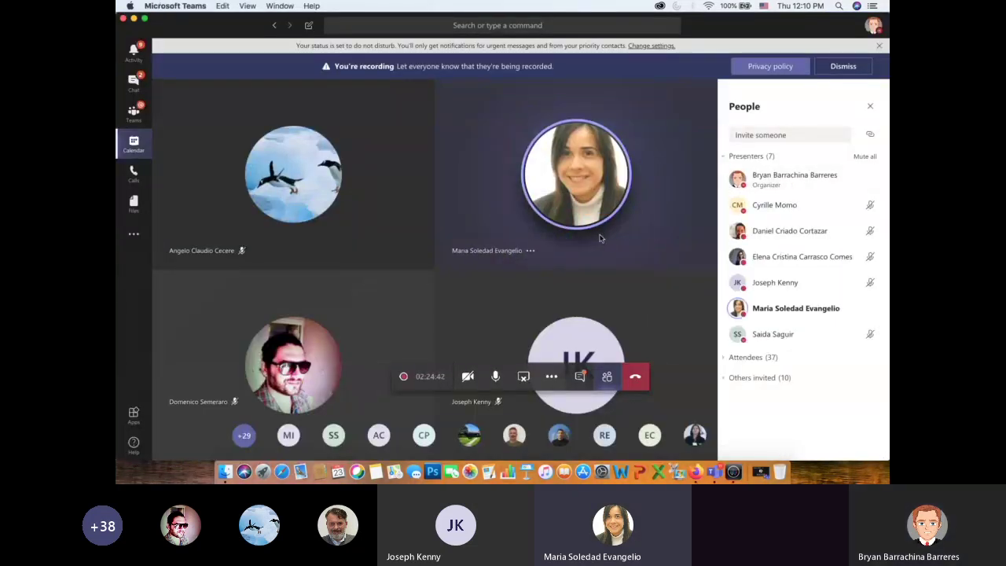
Step: Show the meeting chat beside the call after briefly viewing the participant list
{"action": "left_click", "coordinate": [582, 376]}
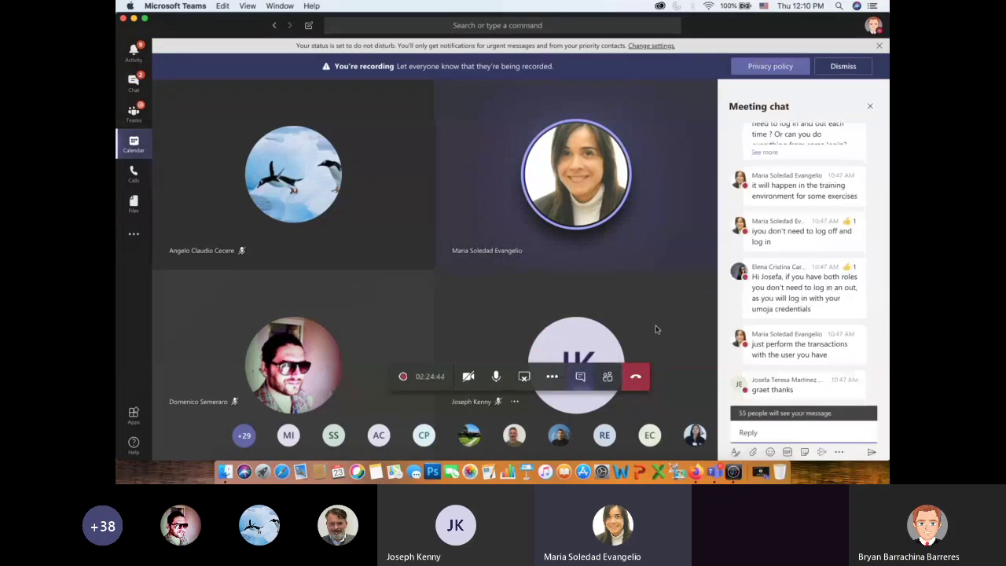
{"action": "left_click", "coordinate": [607, 376]}
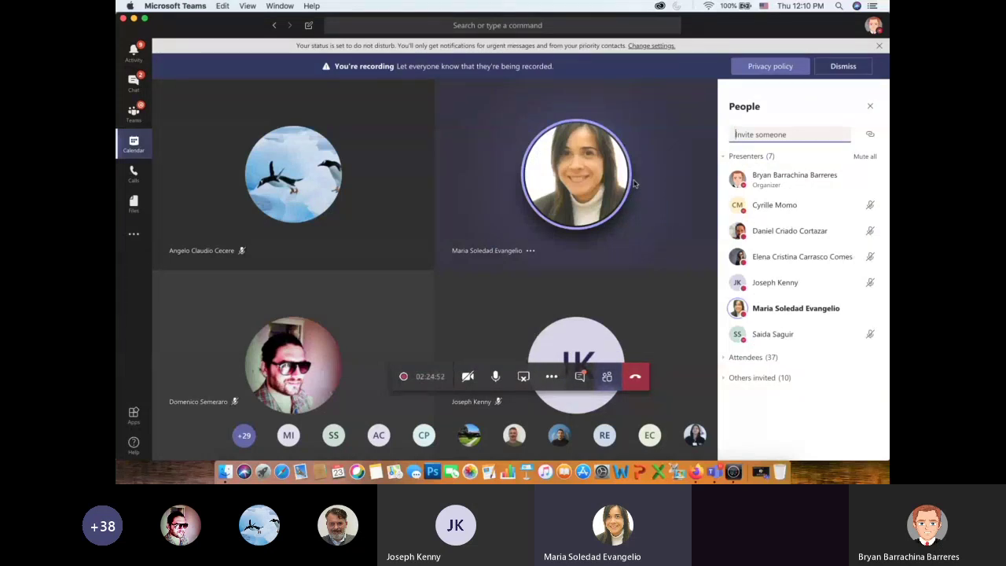
{"action": "left_click", "coordinate": [580, 377]}
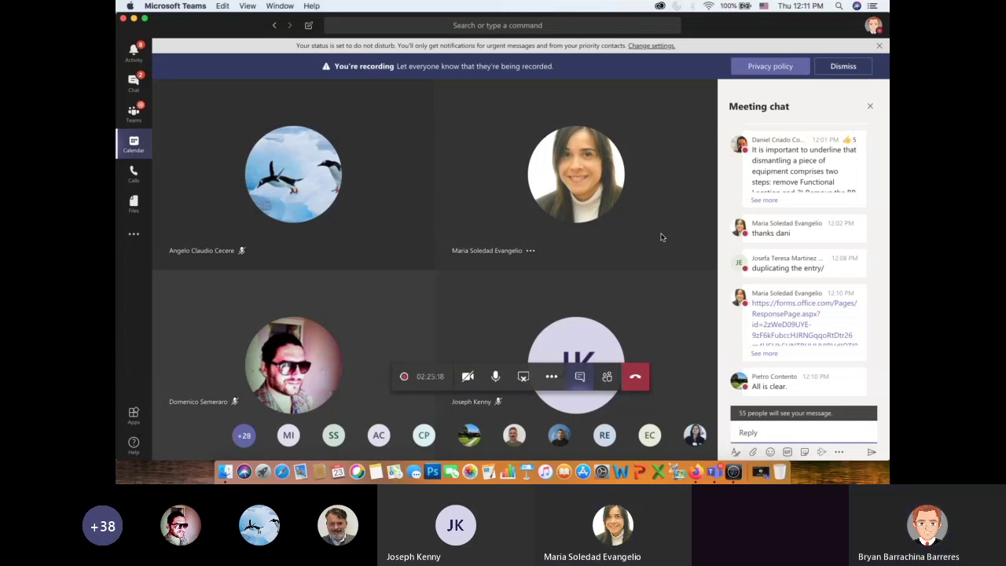
Step: Expand the long chat message about dismantling equipment to read its full text
{"action": "scroll", "coordinate": [724, 256], "scroll_direction": "up", "scroll_amount": 1}
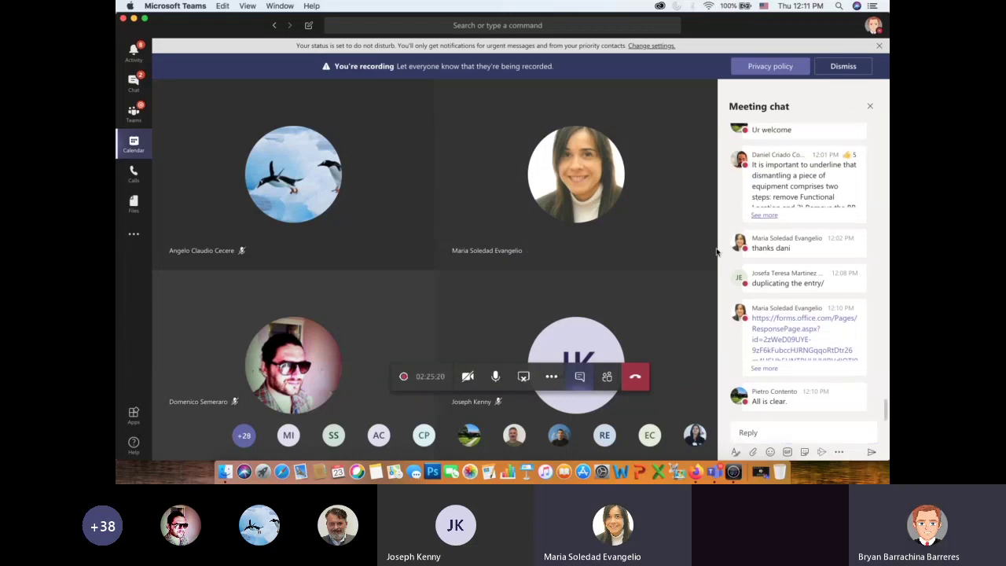
{"action": "left_click", "coordinate": [764, 207]}
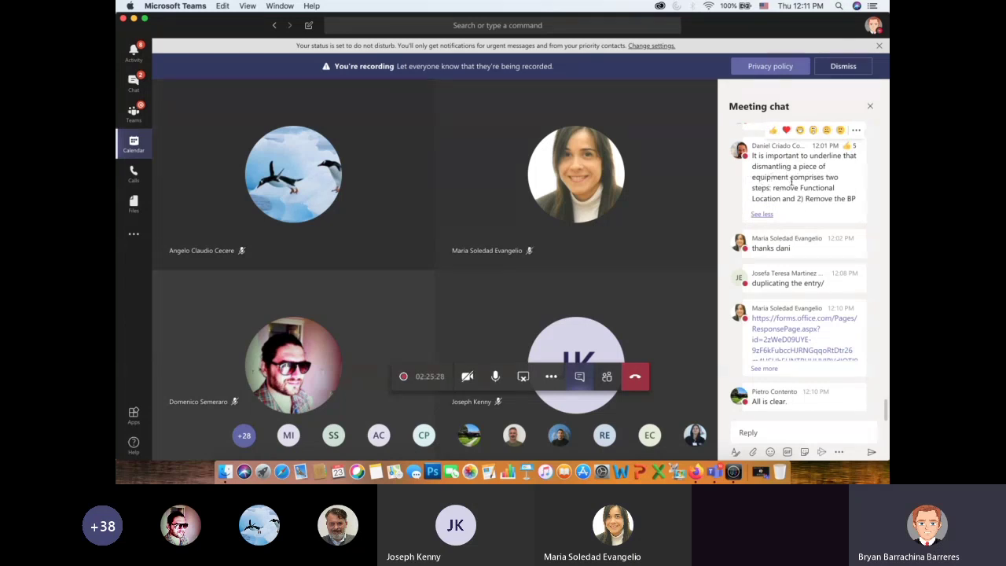
{"action": "left_click_drag", "start_coordinate": [775, 188], "coordinate": [855, 199]}
{"action": "left_click", "coordinate": [810, 200]}
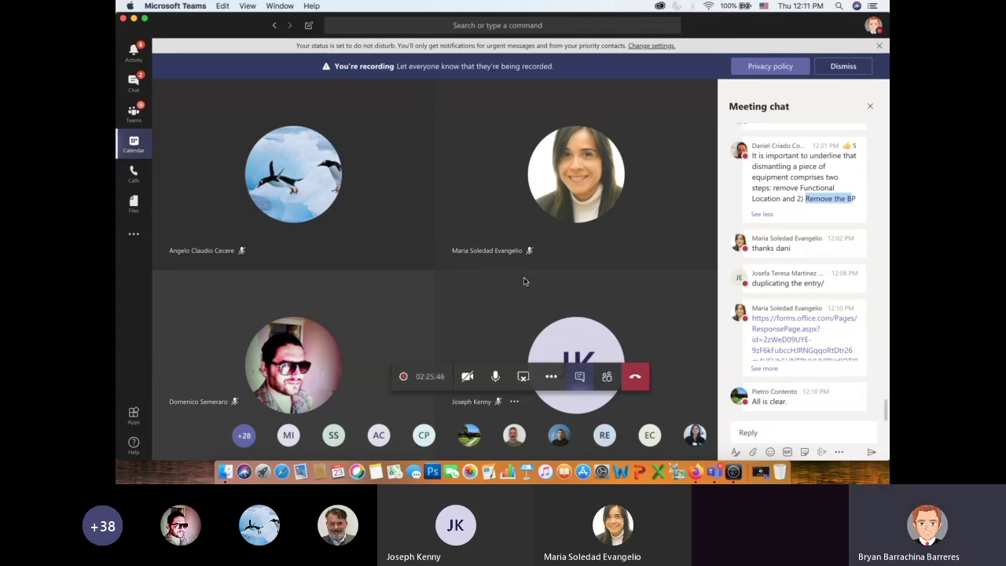
Step: Stop recording the meeting from the meeting's extra actions menu
{"action": "mouse_move", "coordinate": [573, 181]}
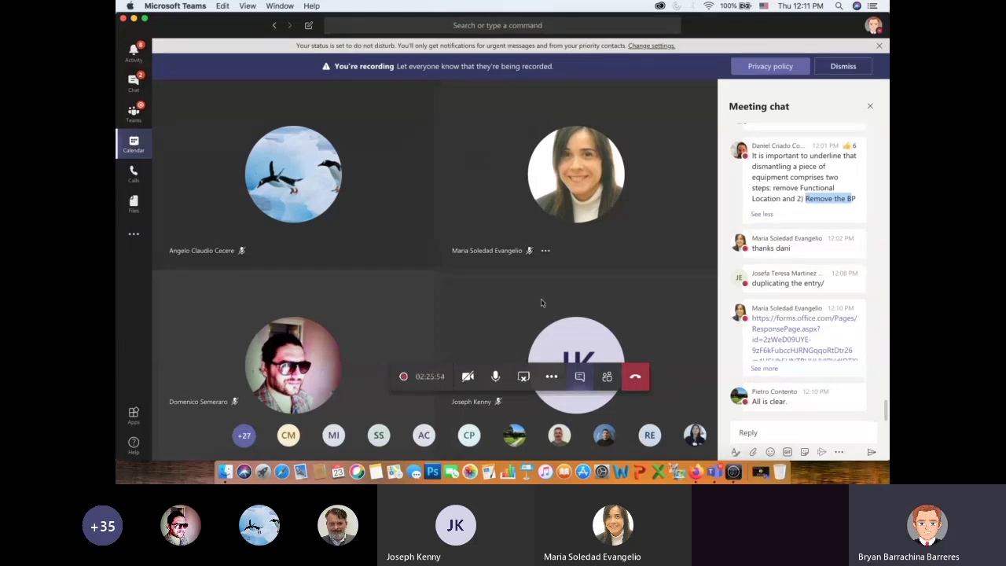
{"action": "left_click", "coordinate": [554, 377]}
{"action": "left_click", "coordinate": [560, 310]}
{"action": "left_click", "coordinate": [557, 261]}
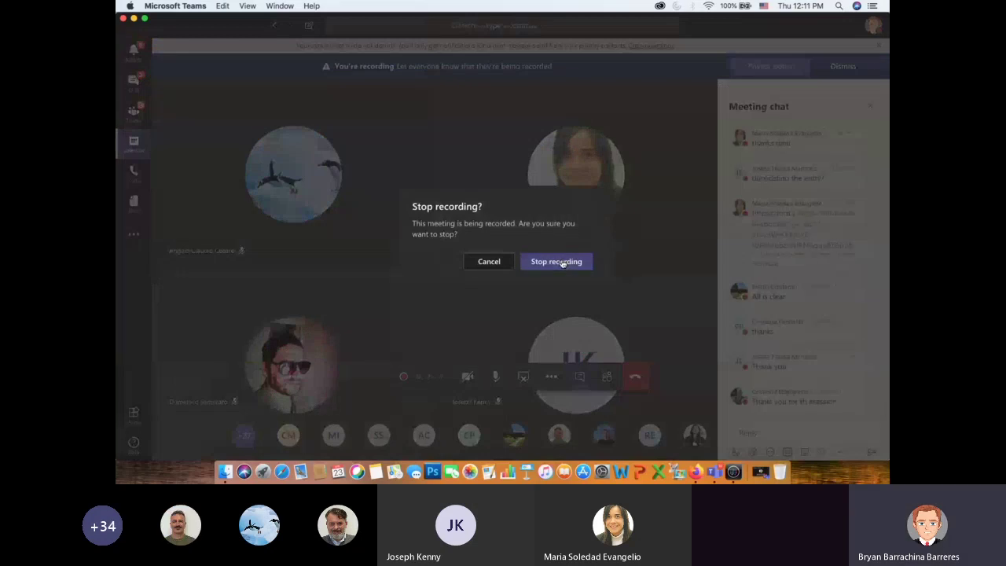